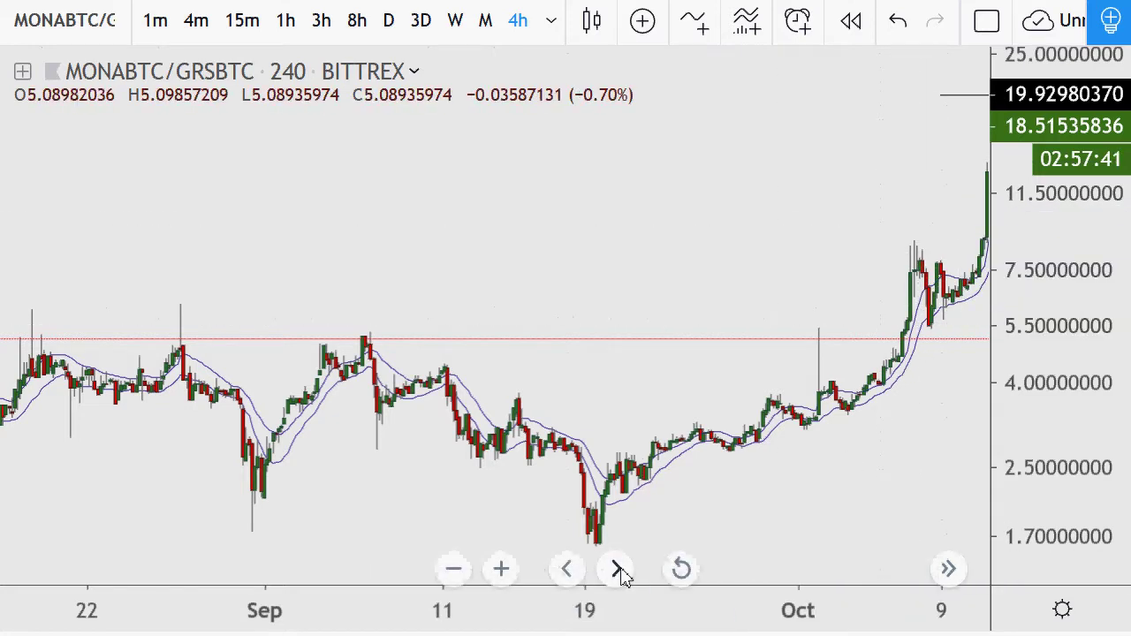
- Raise the horizontal price line on the MONABTC/GRSBTC chart to about 33.99 and switch to the LibreOffice Calc spreadsheet
left_click(618, 570)
left_click(618, 570)
left_click(618, 570)
left_click(618, 570)
left_click(617, 570)
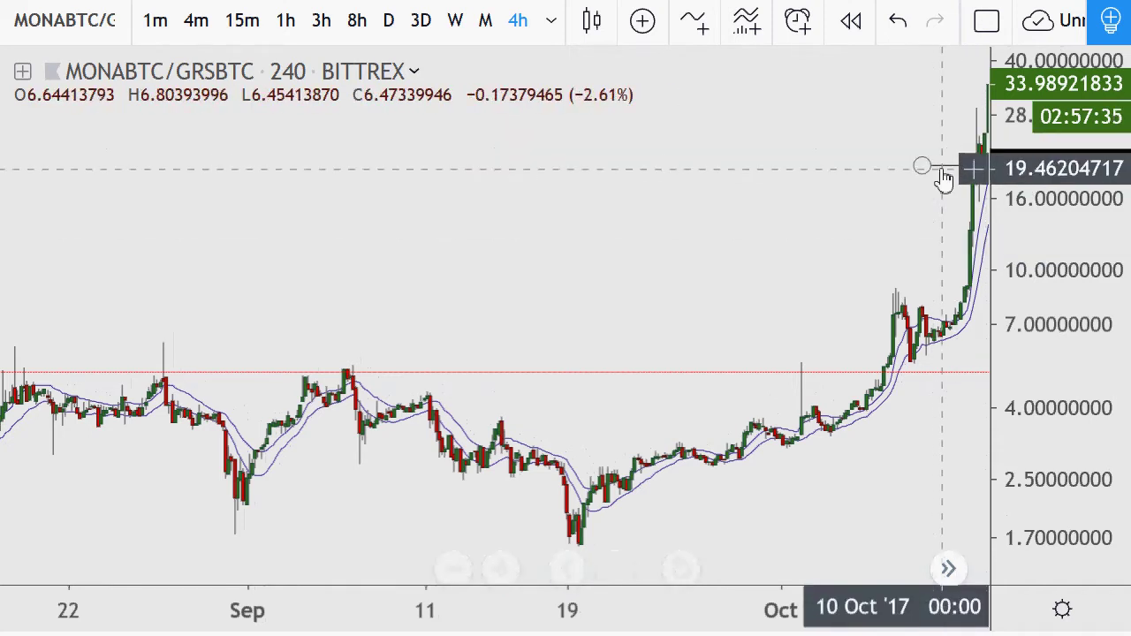
left_click_drag(944, 175, 942, 89)
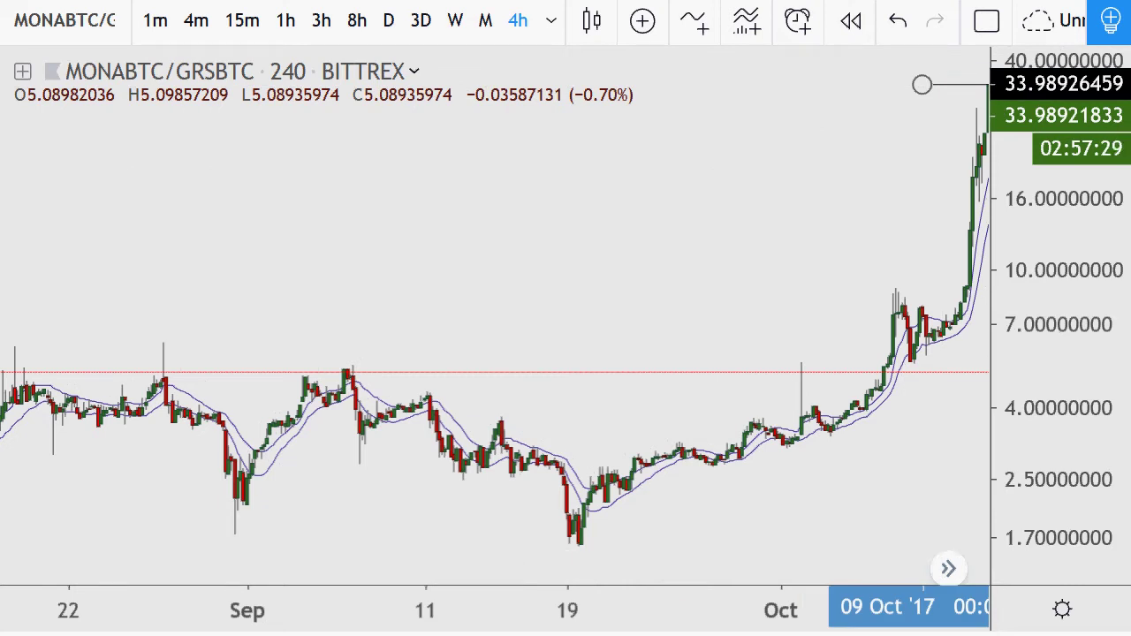
key("alt+Tab")
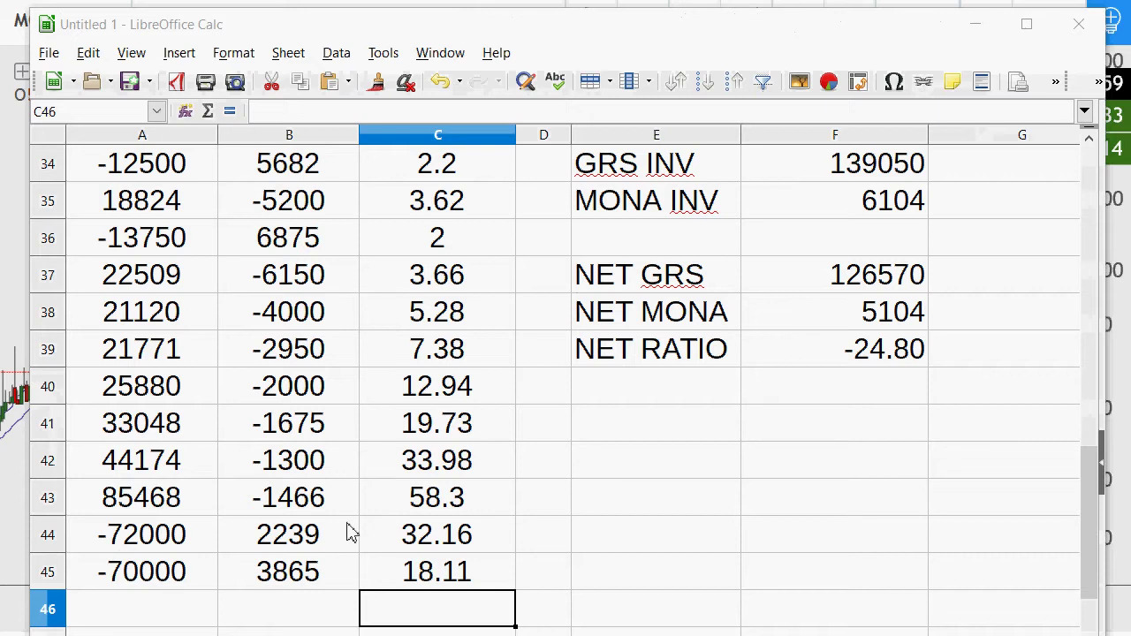
- Copy the formula from cell B45 into B46
left_click(324, 589)
right_click(324, 589)
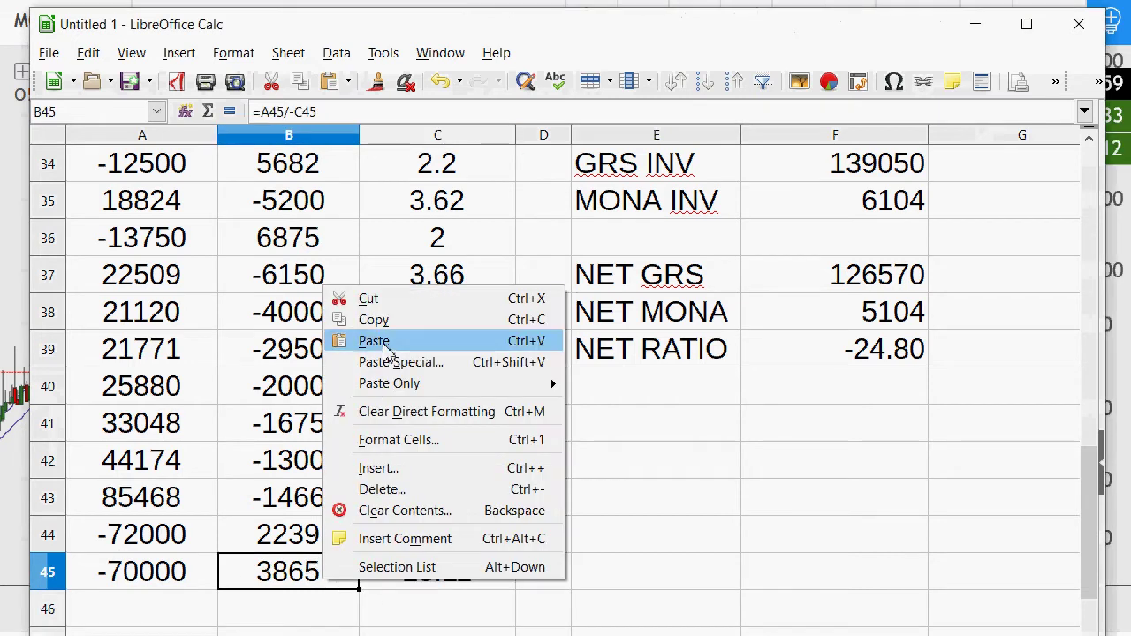
left_click(303, 318)
left_click(270, 607)
right_click(270, 606)
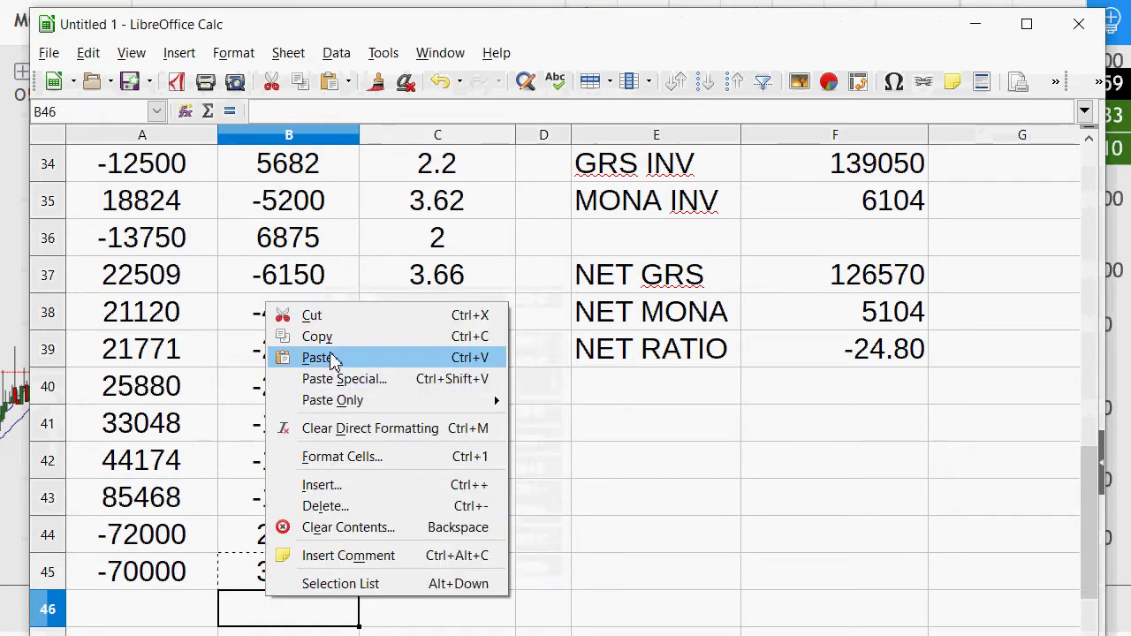
left_click(327, 357)
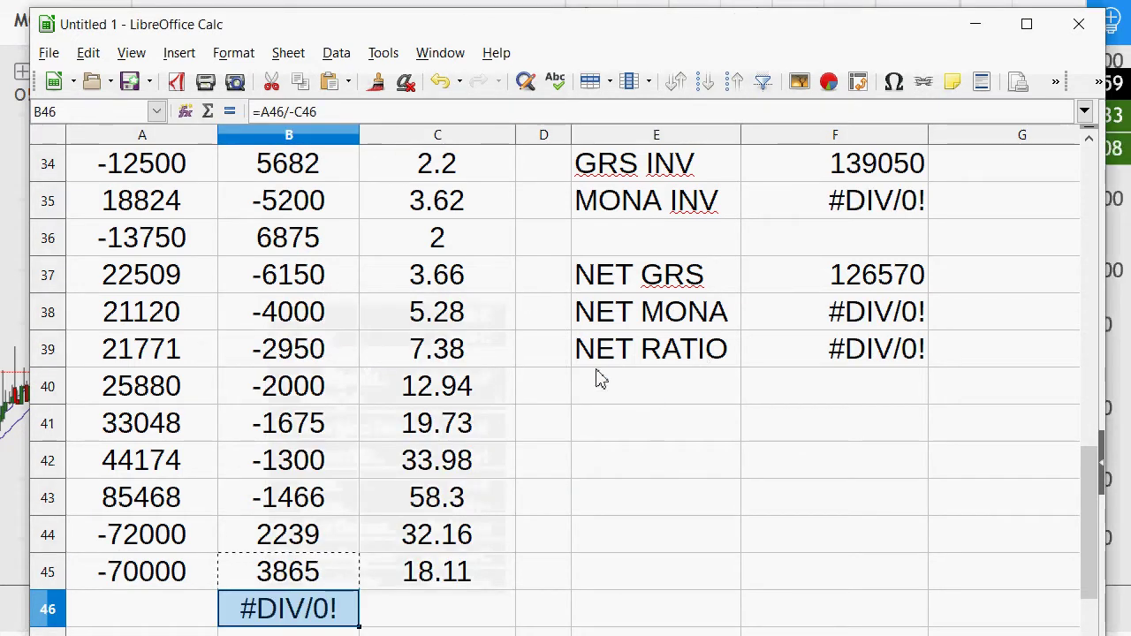
- Enter 33.98 as the trade ratio in cell C46
key("Right")
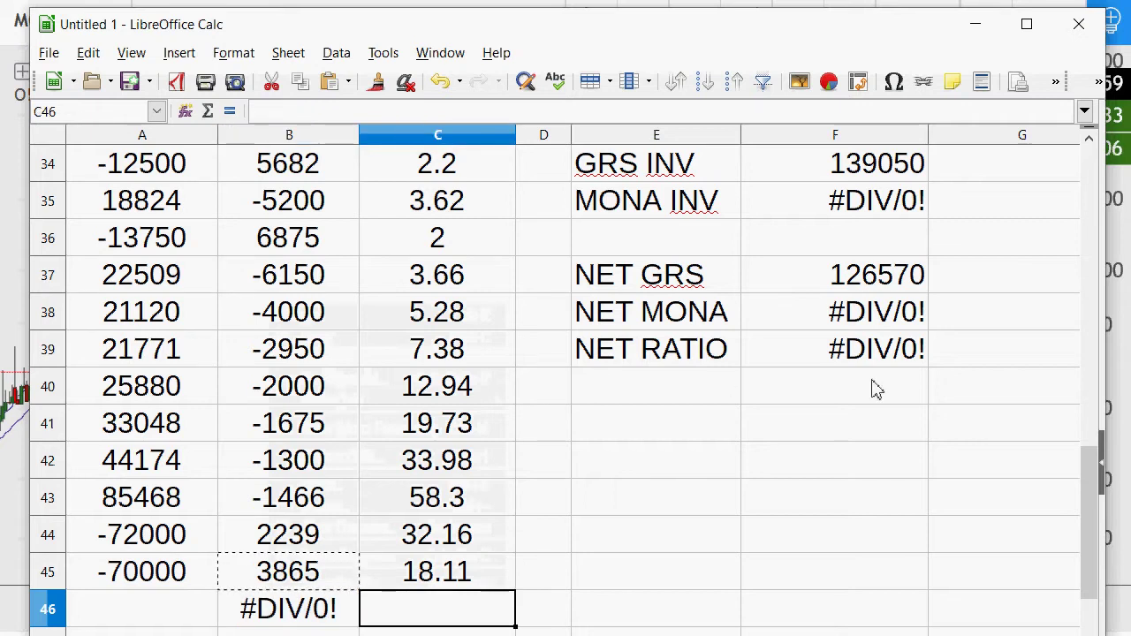
left_click_drag(716, 28, 711, 0)
type("33.98")
key("Return")
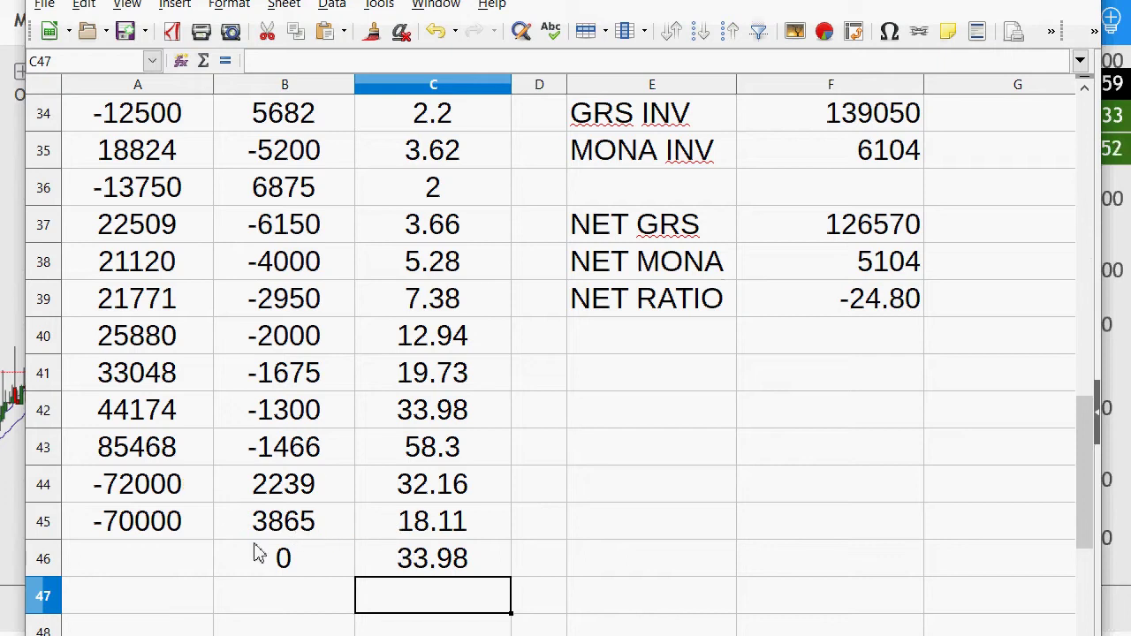
- Clear the formula from cell B46
left_click(285, 570)
key("BackSpace")
key("Return")
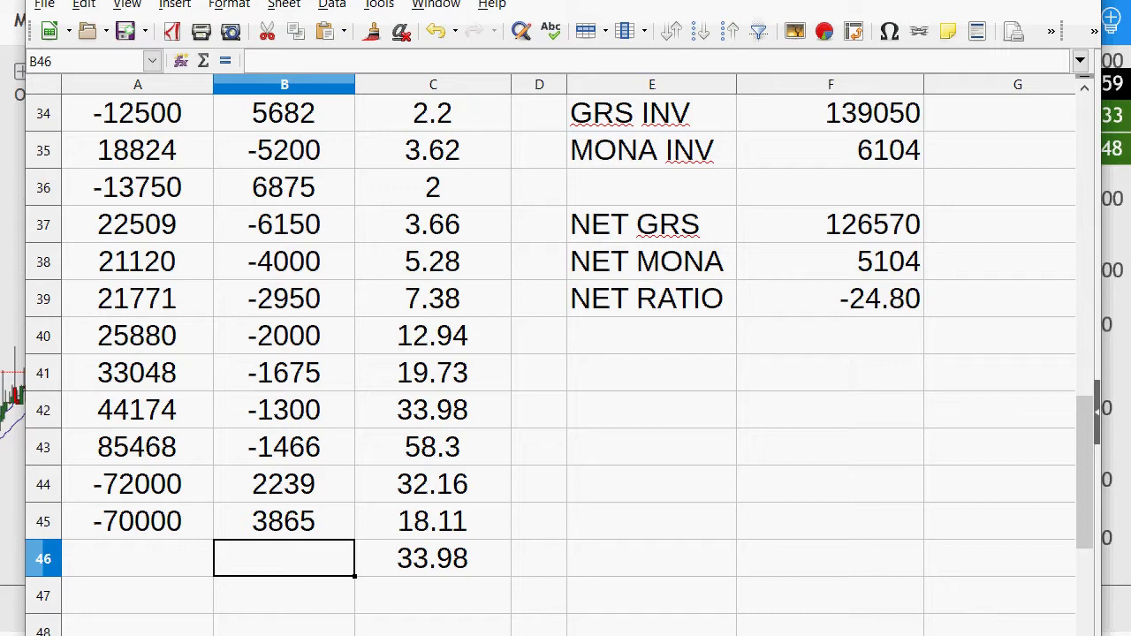
- Copy the GRS amount formula from cell A43 into A46
right_click(149, 454)
left_click(194, 488)
right_click(144, 560)
key("Escape")
right_click(182, 566)
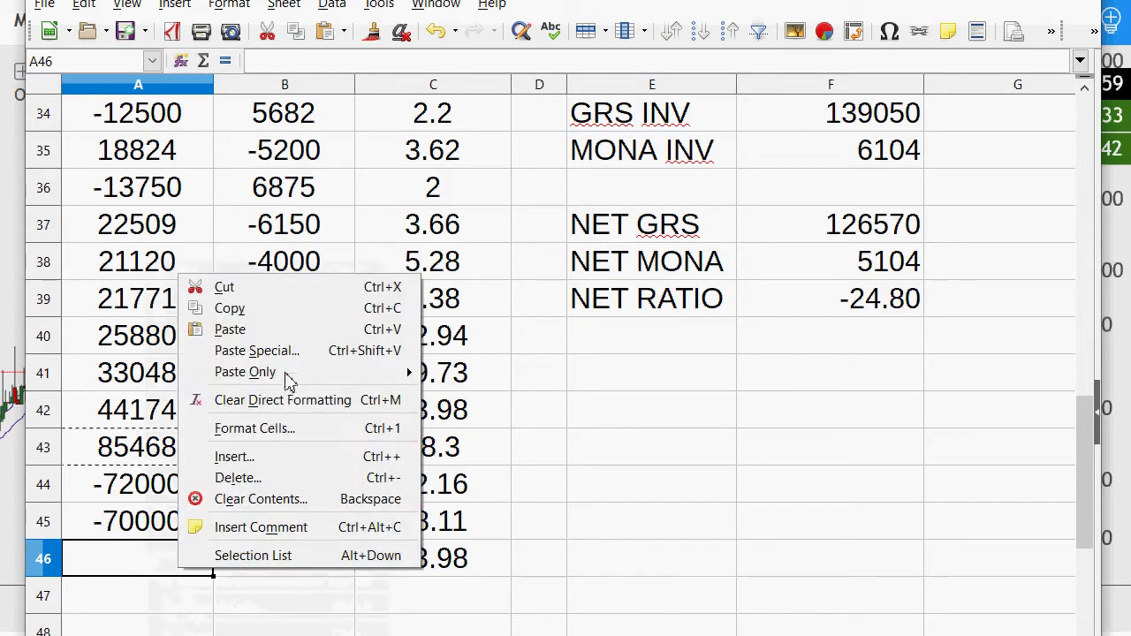
left_click(285, 328)
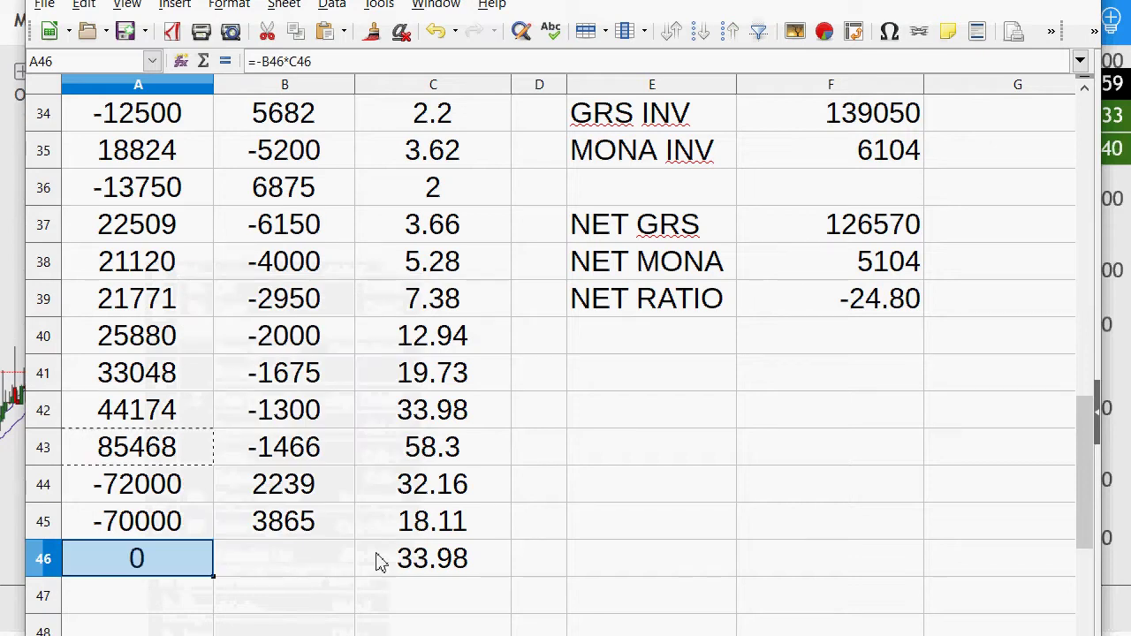
- Enter -3100 as the MONA amount sold in cell B46
left_click(309, 577)
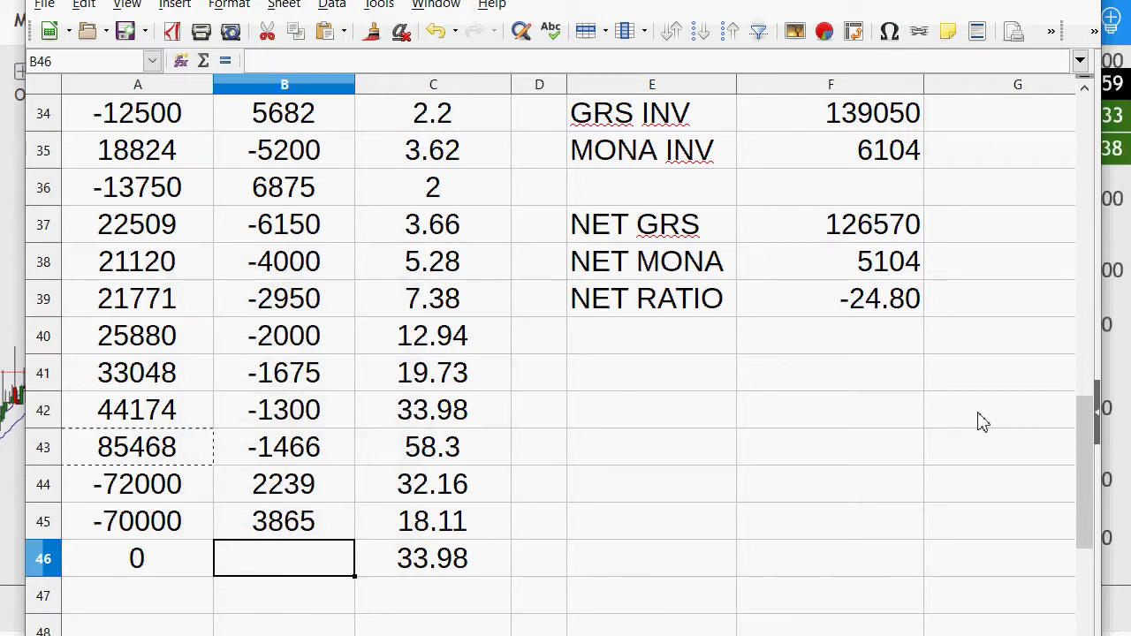
type("-3100")
key("Return")
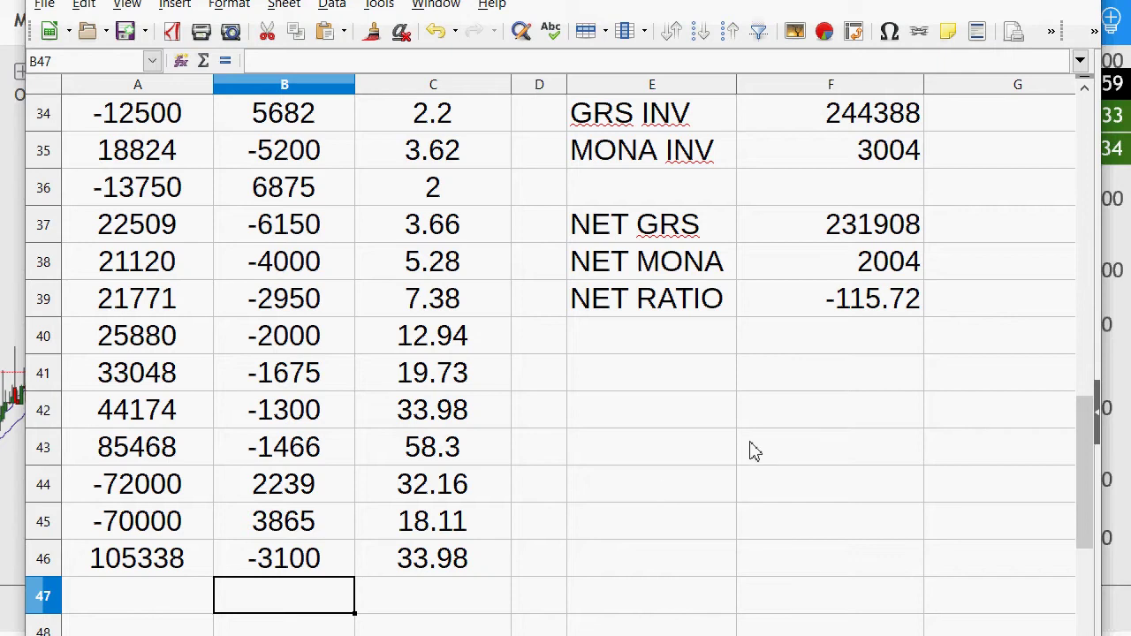
- Switch back to the MONABTC/GRSBTC chart and raise the horizontal price line to about 45.47 at the newest high
key("alt+Tab")
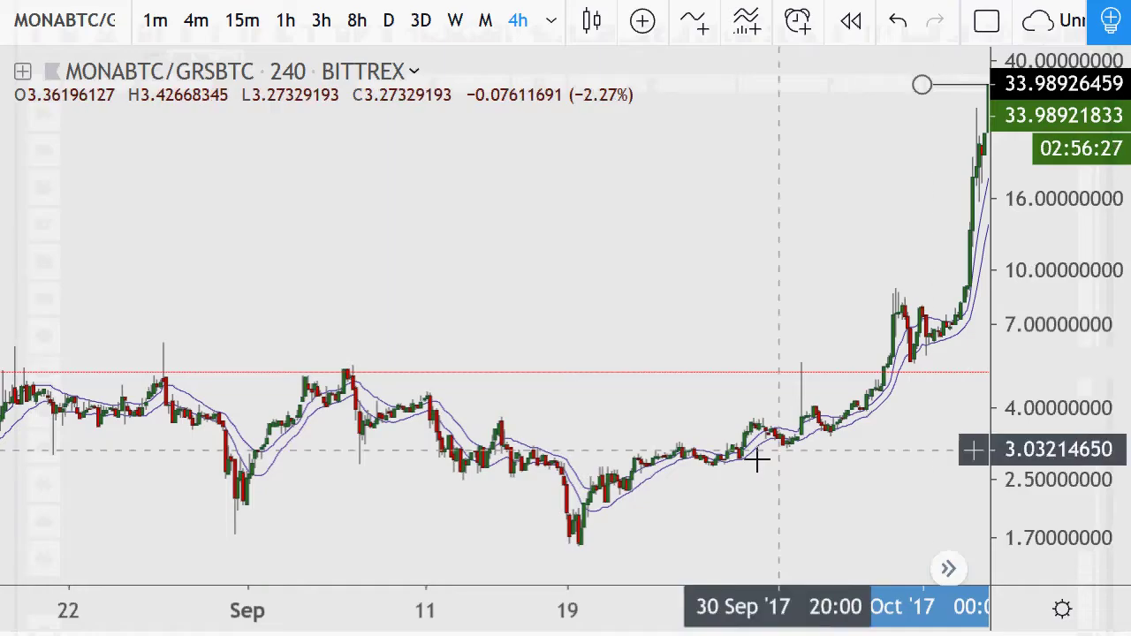
left_click(623, 575)
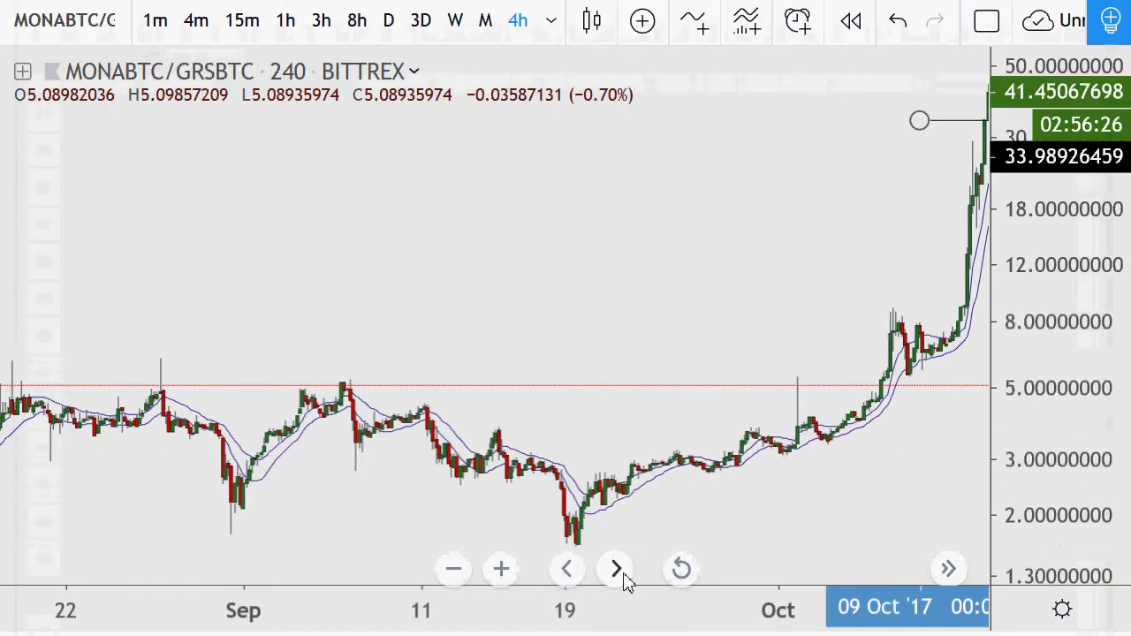
left_click(623, 576)
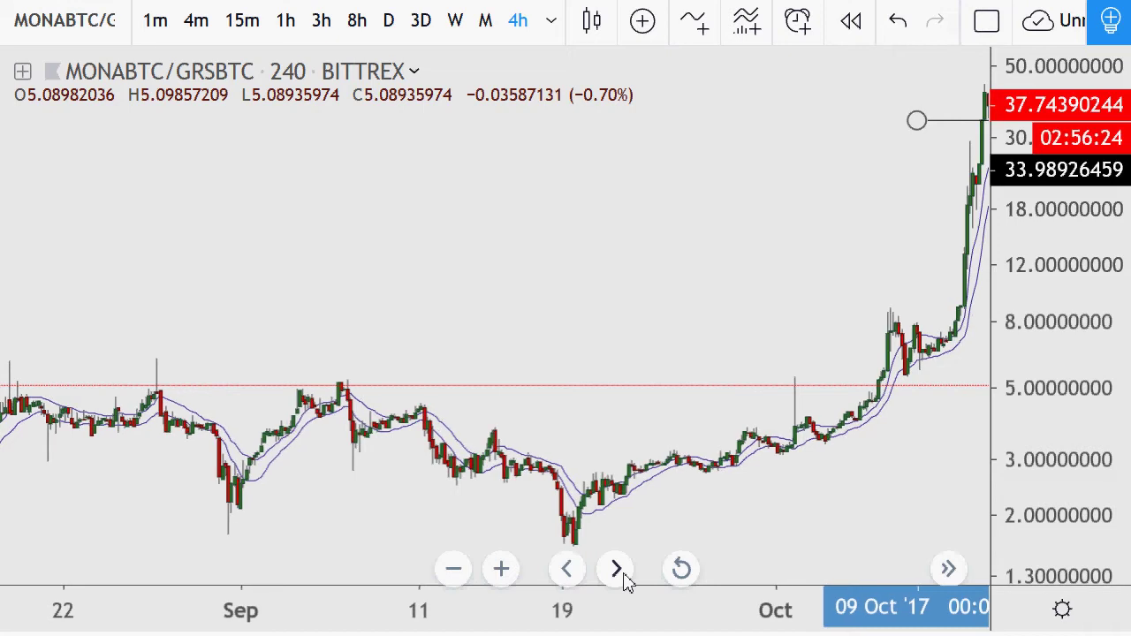
left_click(624, 575)
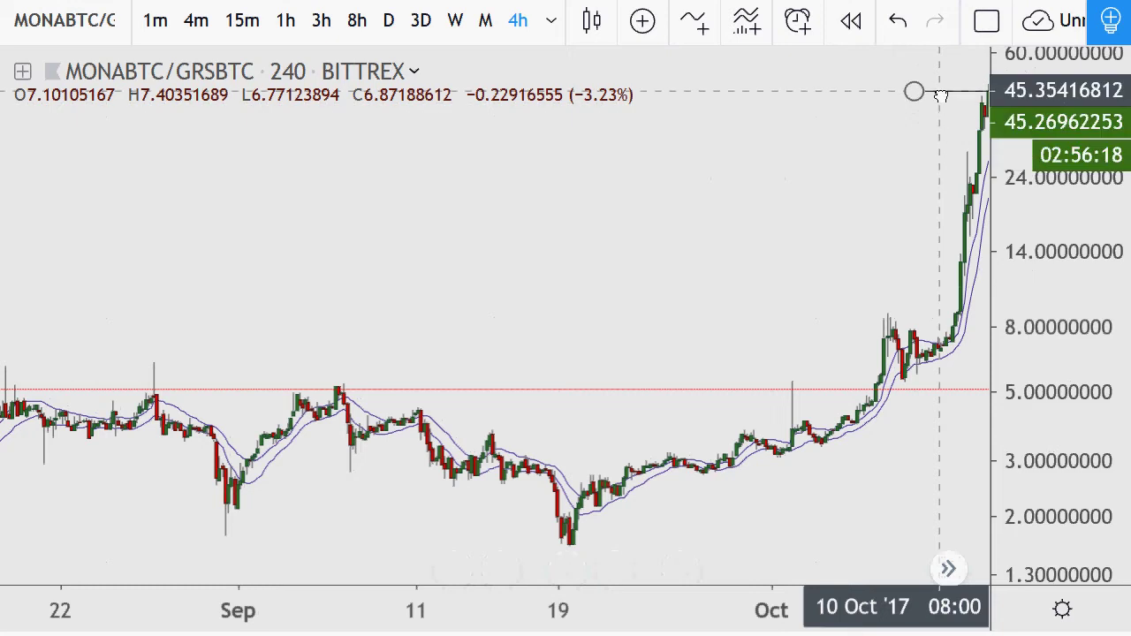
left_click(942, 92)
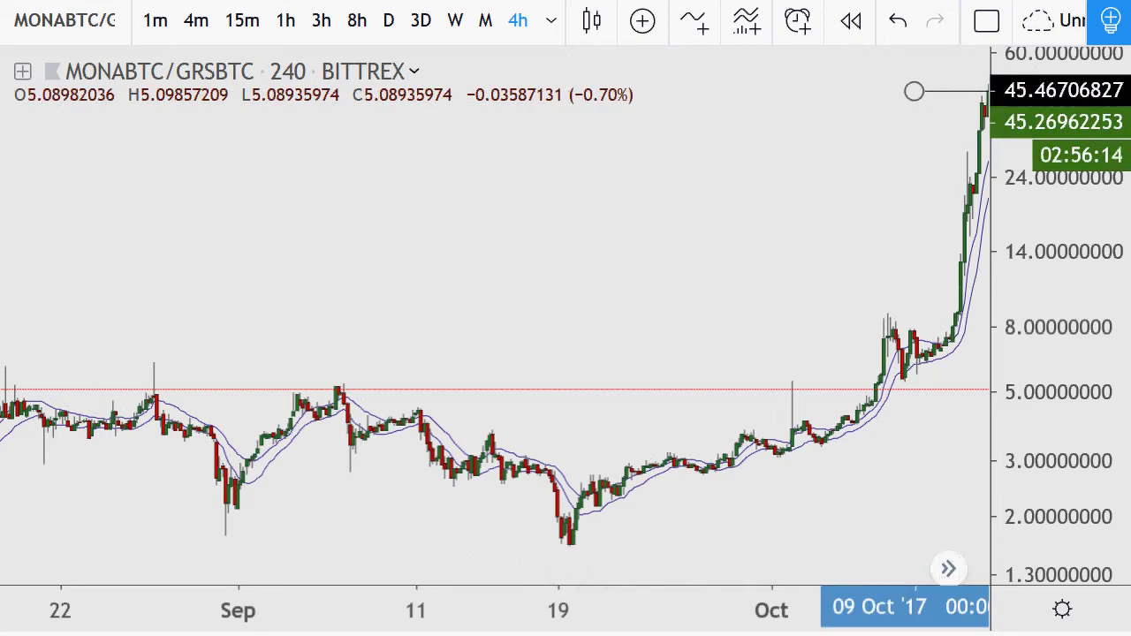
- Switch to LibreOffice Calc and move the GRS/MONA summary block from E34:F39 down to E40:F45
key("alt+Tab")
left_click_drag(690, 116, 803, 525)
scroll(667, 437, "down", 2)
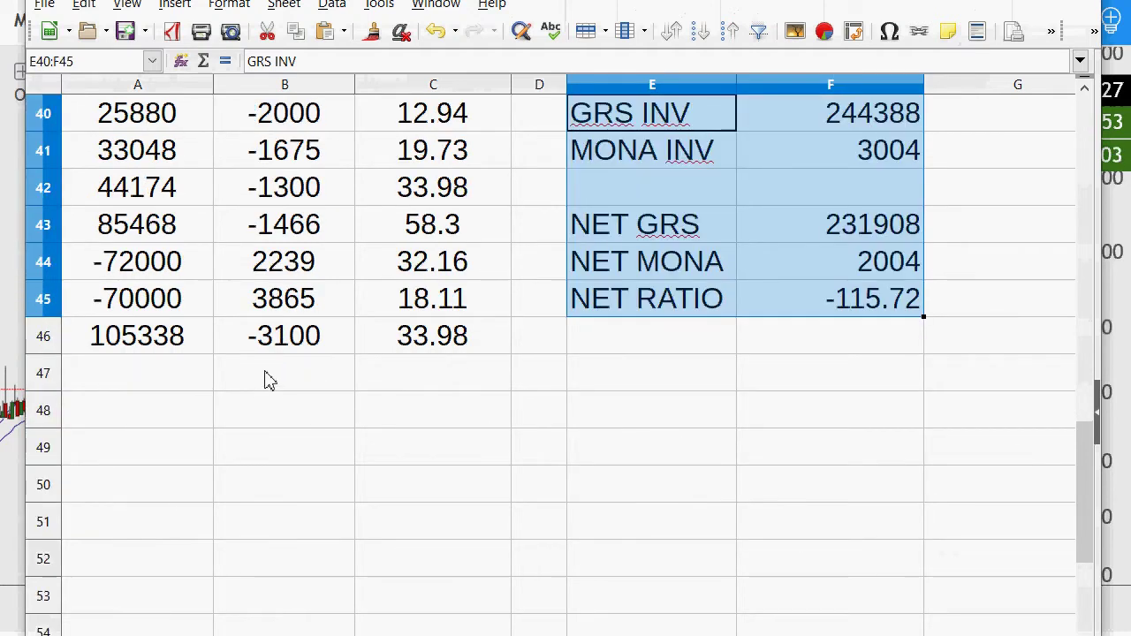
- Copy the GRS amount formula from cell A46 into A47
left_click(159, 346)
right_click(160, 350)
left_click(181, 381)
left_click(162, 380)
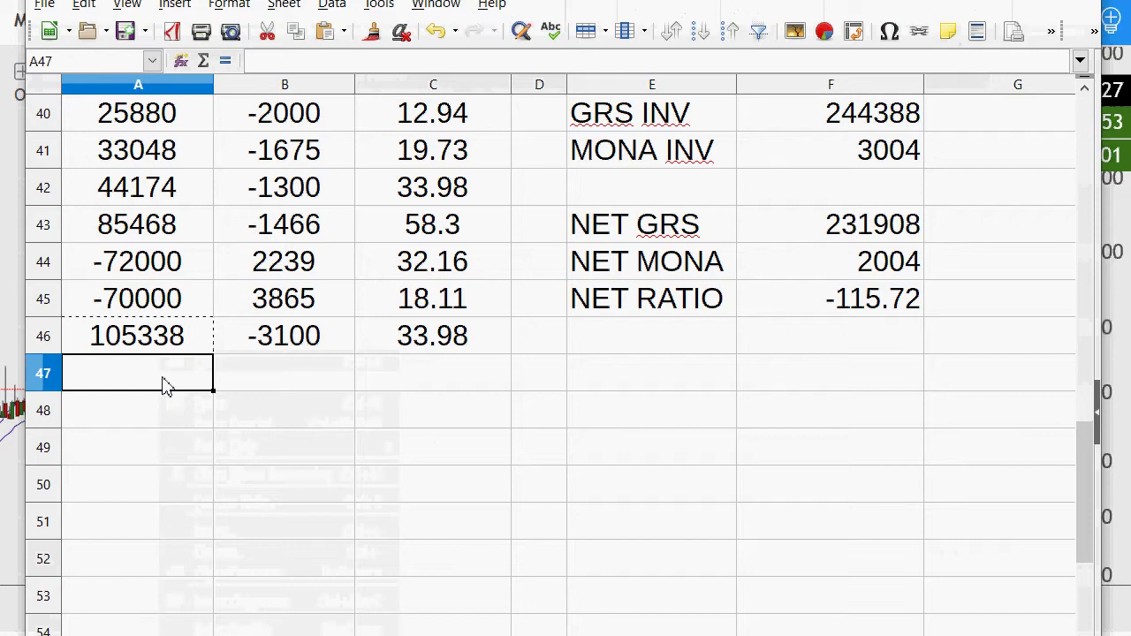
right_click(162, 382)
left_click(208, 432)
- Enter -1650 as the MONA amount sold in cell B47
left_click(273, 382)
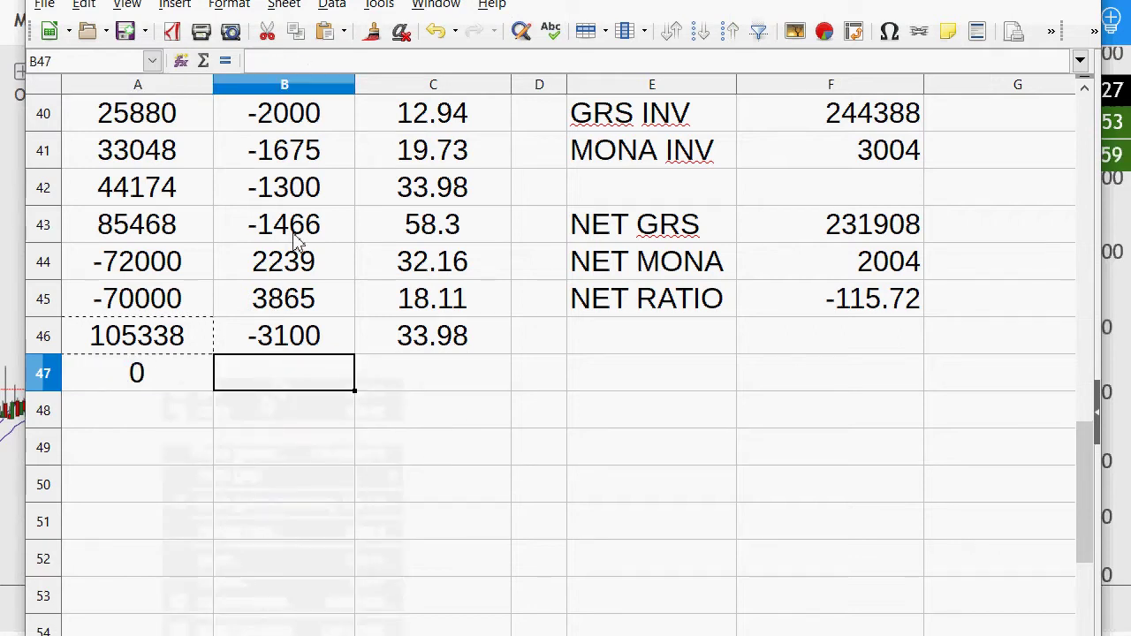
type("-1650")
key("Return")
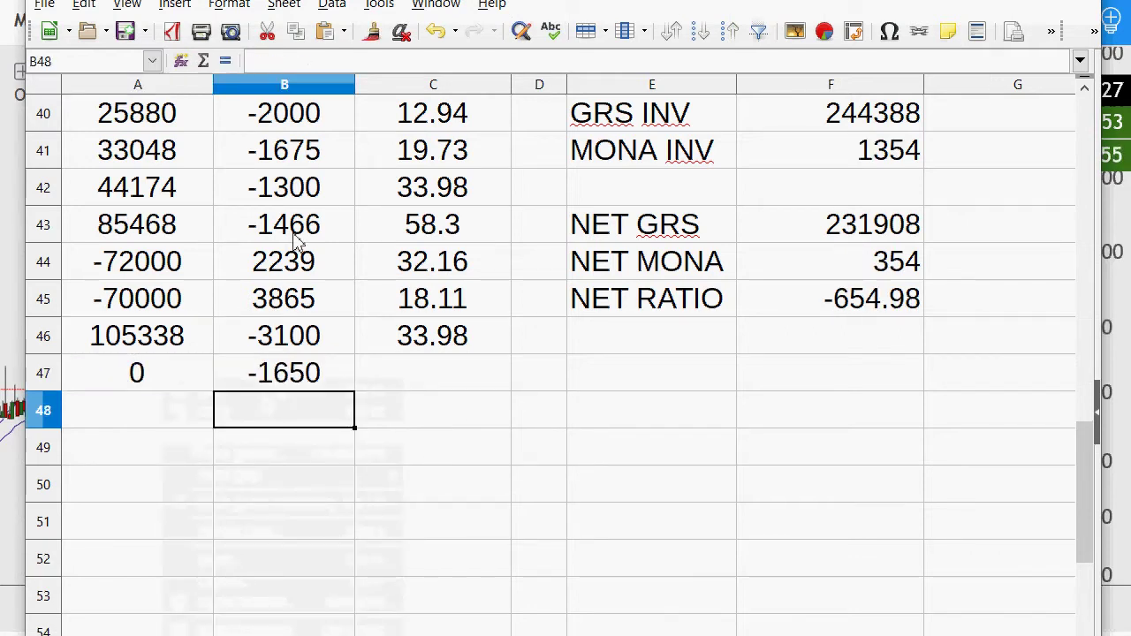
- Reposition the spreadsheet window to read the chart price and enter 45.26 as the trade ratio in cell C47
left_click_drag(430, 0, 442, 252)
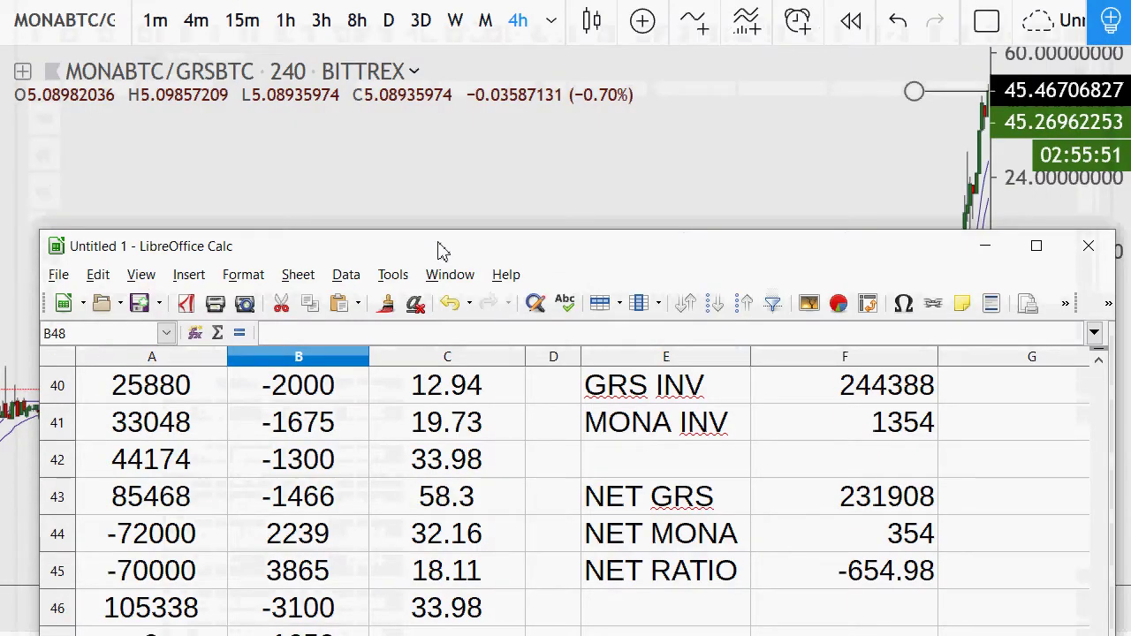
left_click_drag(442, 250, 395, 31)
left_click(374, 404)
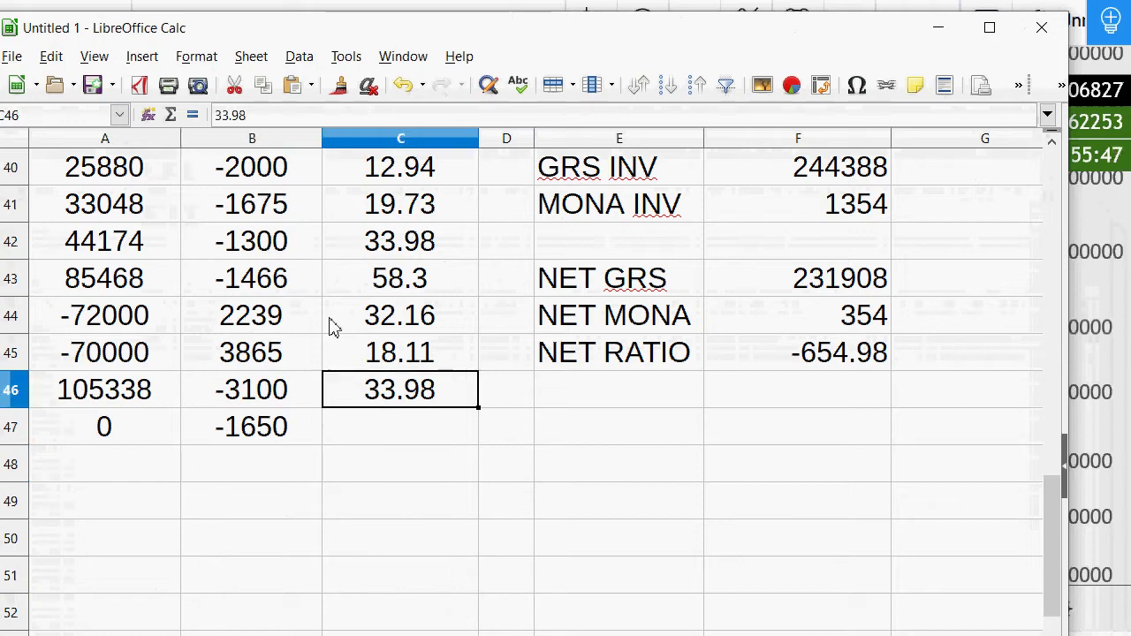
key("Down")
type("45.26")
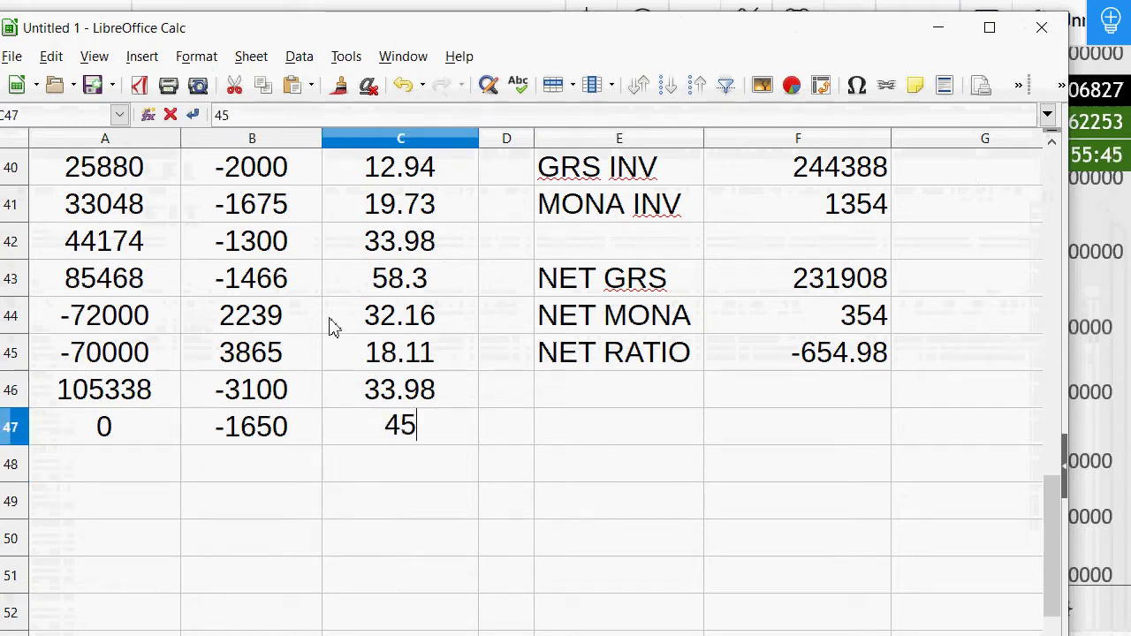
key("Return")
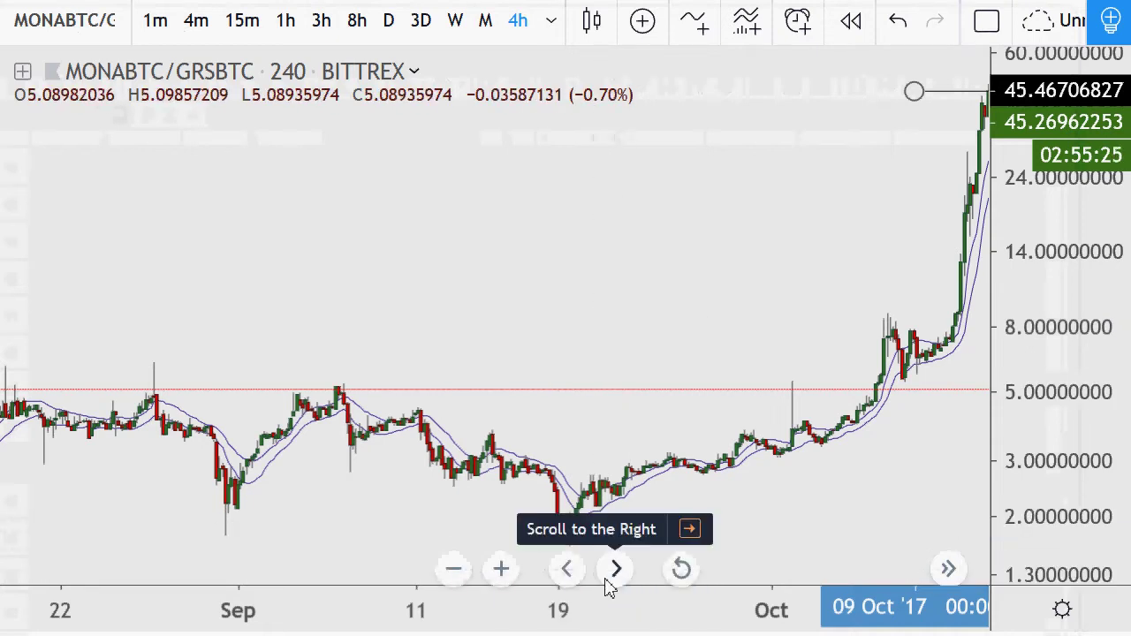
- Examine the MONABTC/GRSBTC chart bar by bar from the last sale up to about 23 October 2017
left_click(606, 582)
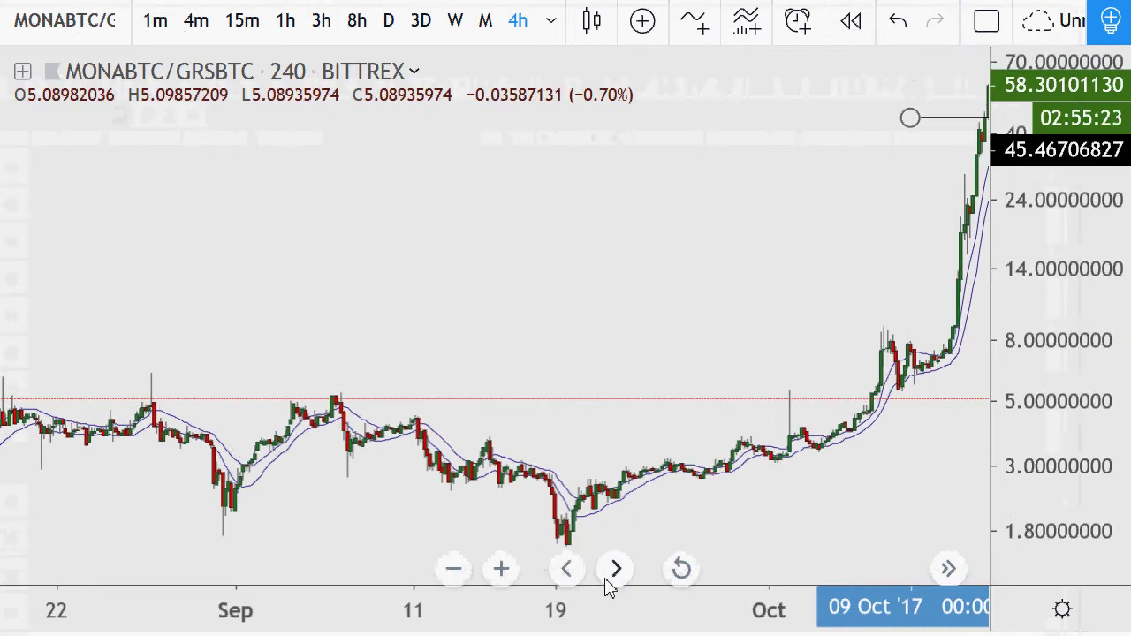
left_click(607, 581)
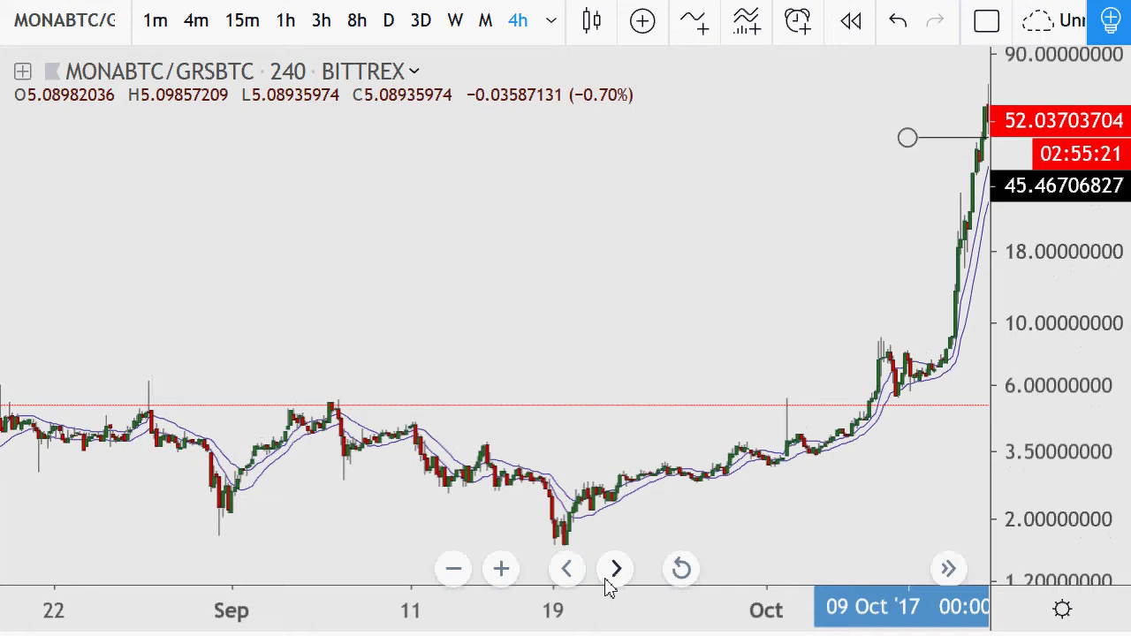
left_click(607, 582)
left_click(607, 584)
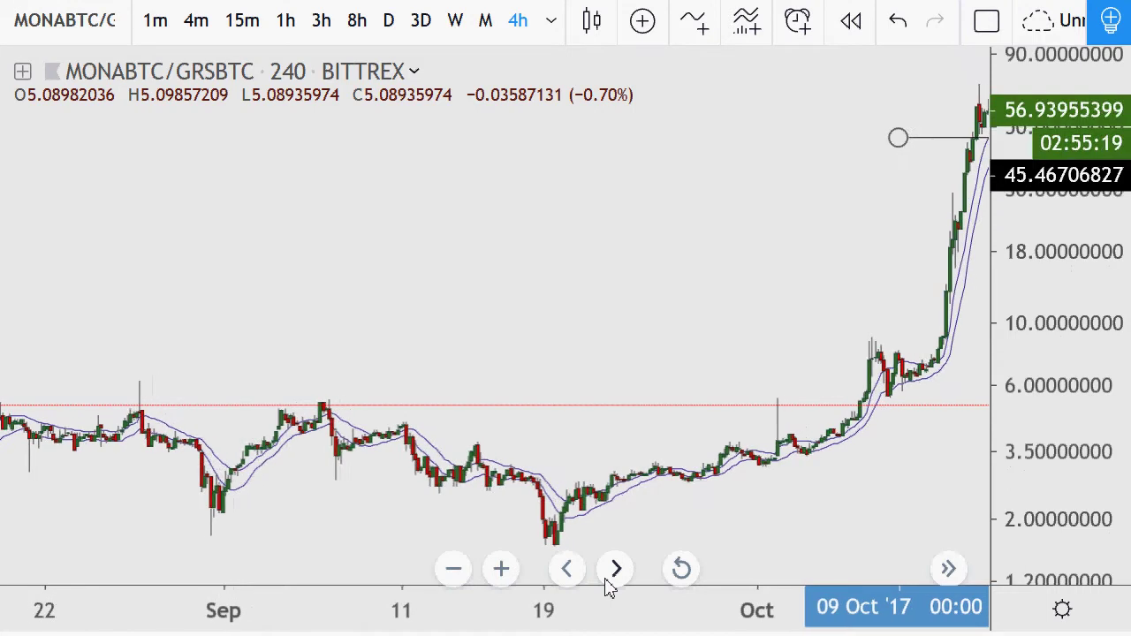
left_click(607, 584)
left_click(607, 584)
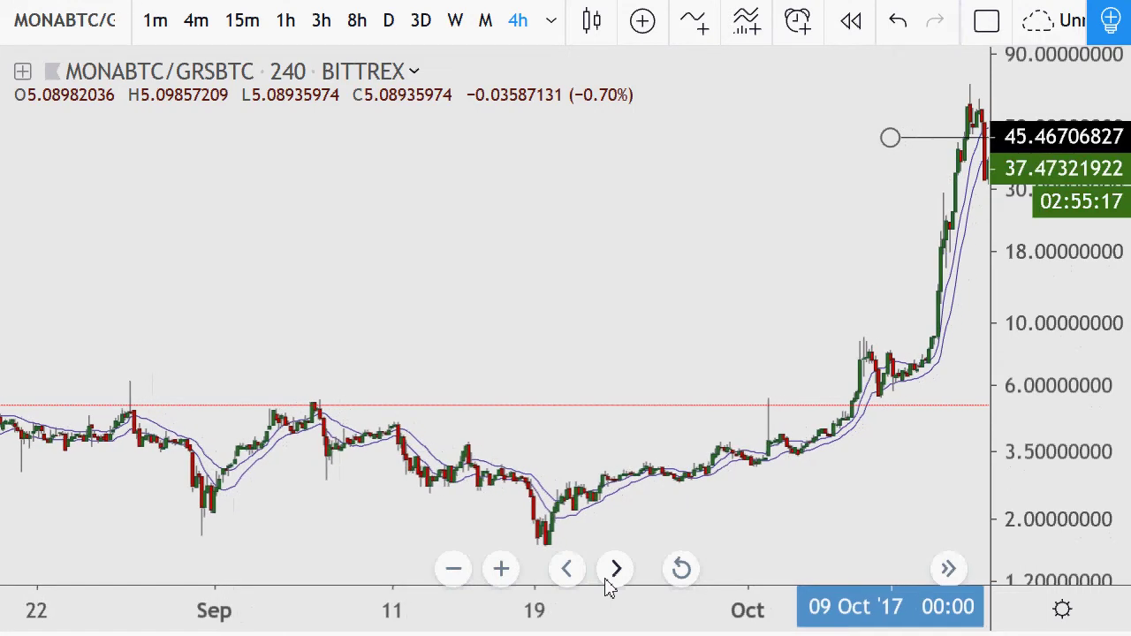
left_click(608, 584)
left_click(607, 583)
left_click(607, 583)
left_click(608, 583)
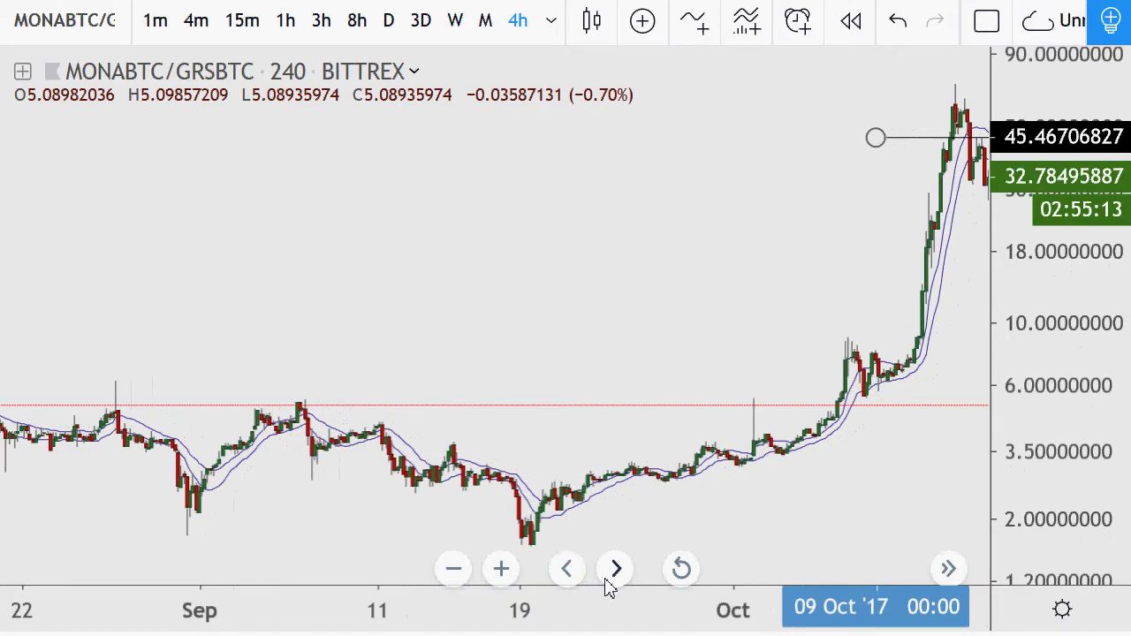
left_click(607, 583)
left_click(607, 583)
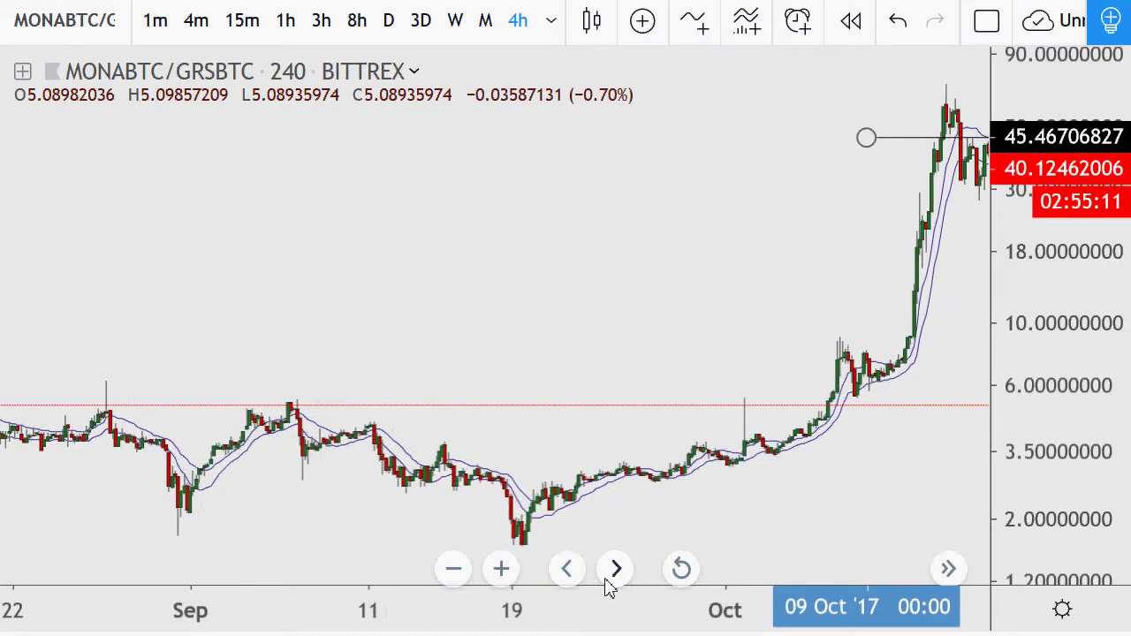
left_click(607, 583)
left_click(608, 583)
left_click(607, 584)
left_click(607, 583)
left_click(607, 583)
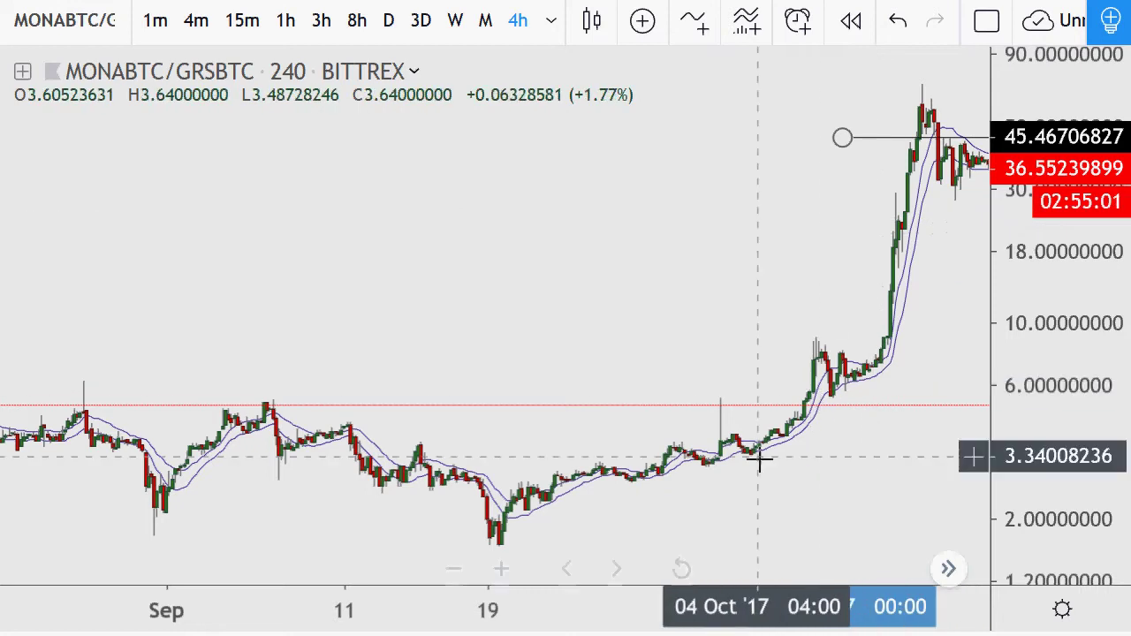
left_click(616, 569)
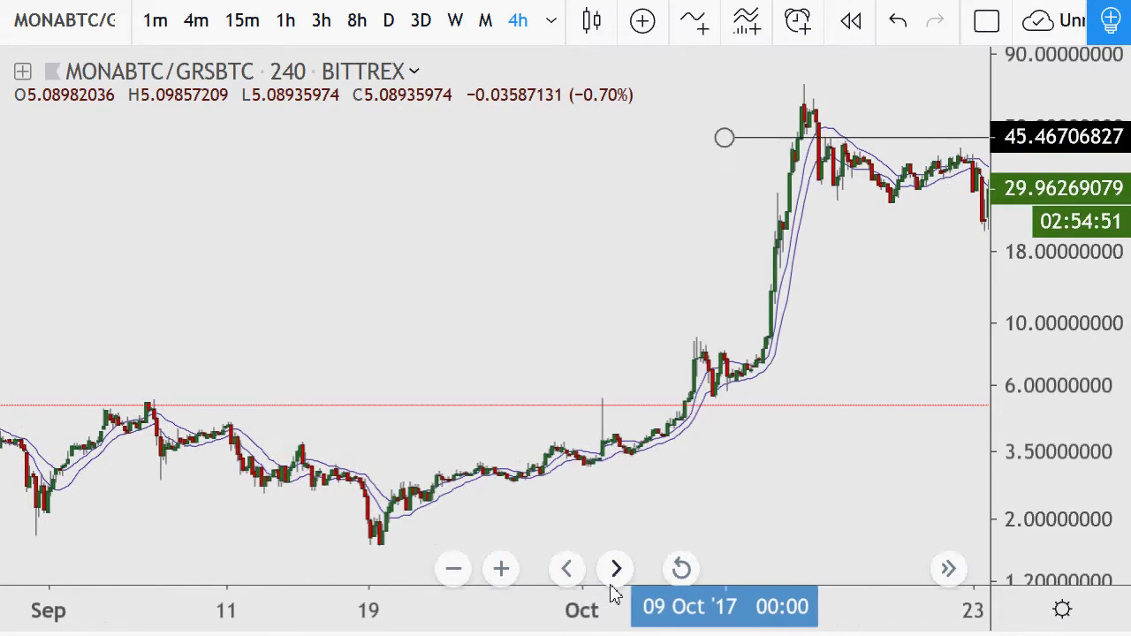
left_click(567, 571)
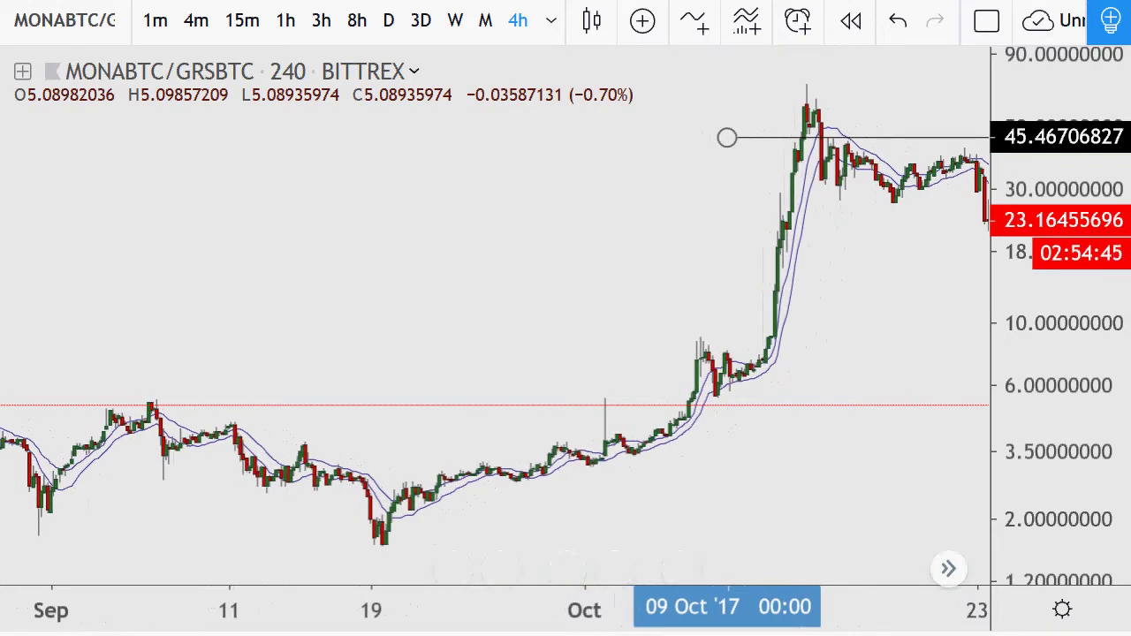
- Move the chart's horizontal line to about 23.11 and log 23.16 as the trade ratio in spreadsheet cell C48
left_click_drag(972, 133, 902, 228)
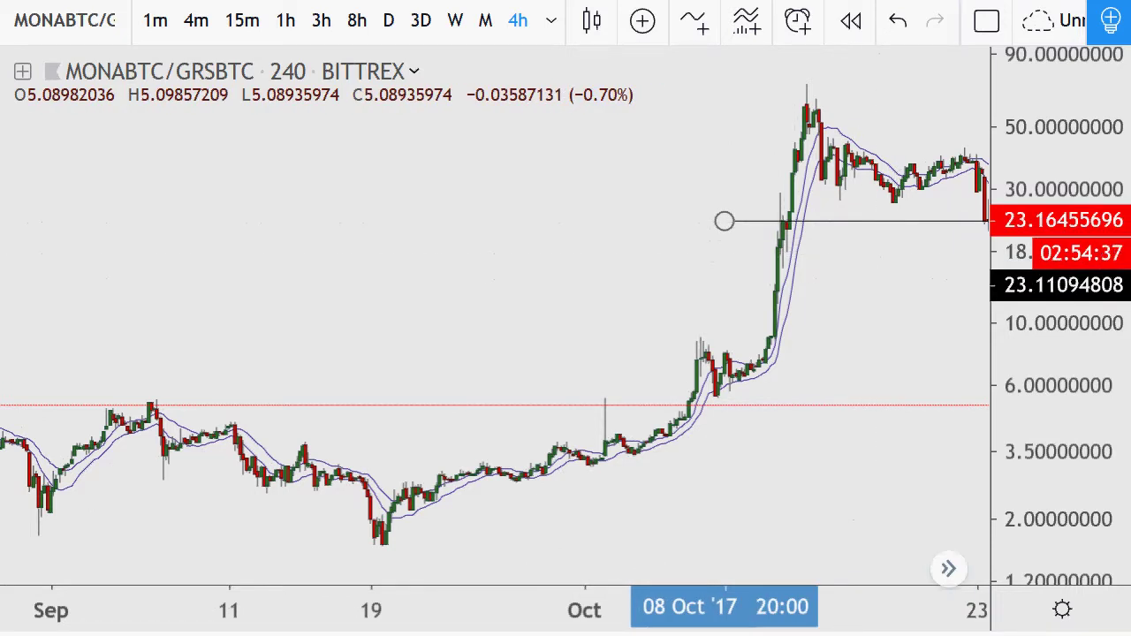
key("alt+Tab")
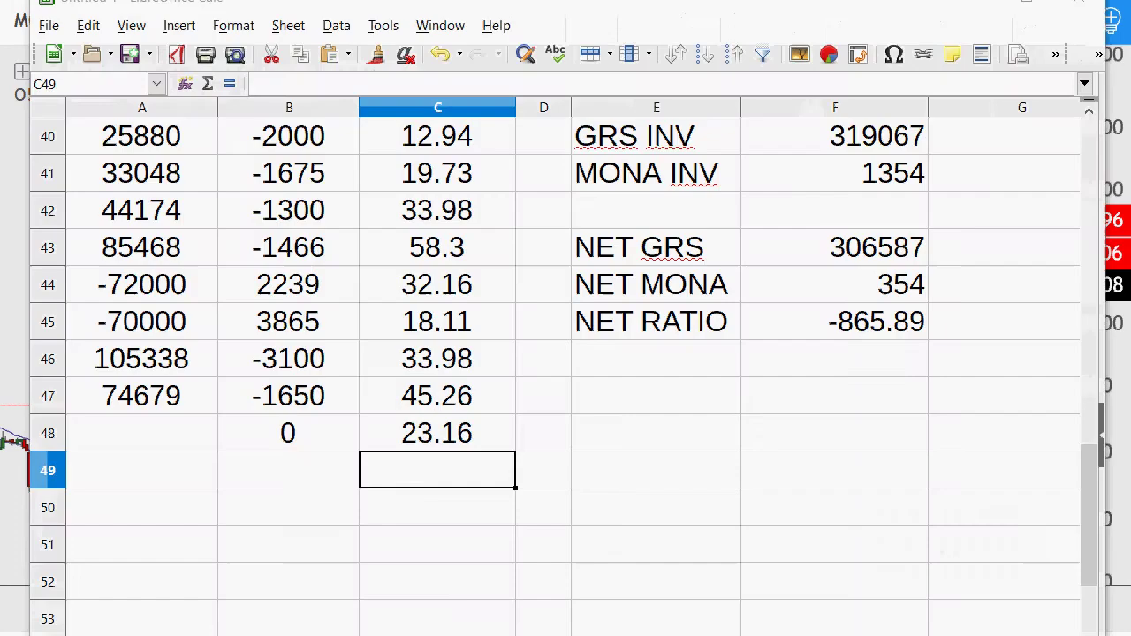
- Review the net GRS, GRS inventory and MONA inventory cells, and enter -50000 as the GRS amount sold in cell A48
left_click(851, 259)
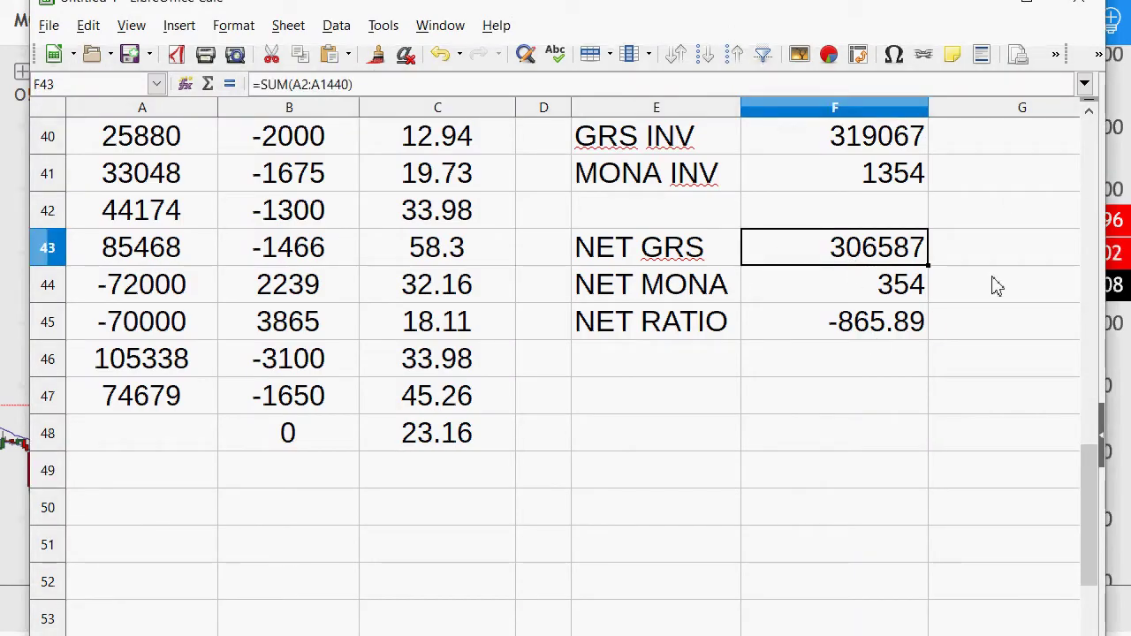
left_click(889, 147)
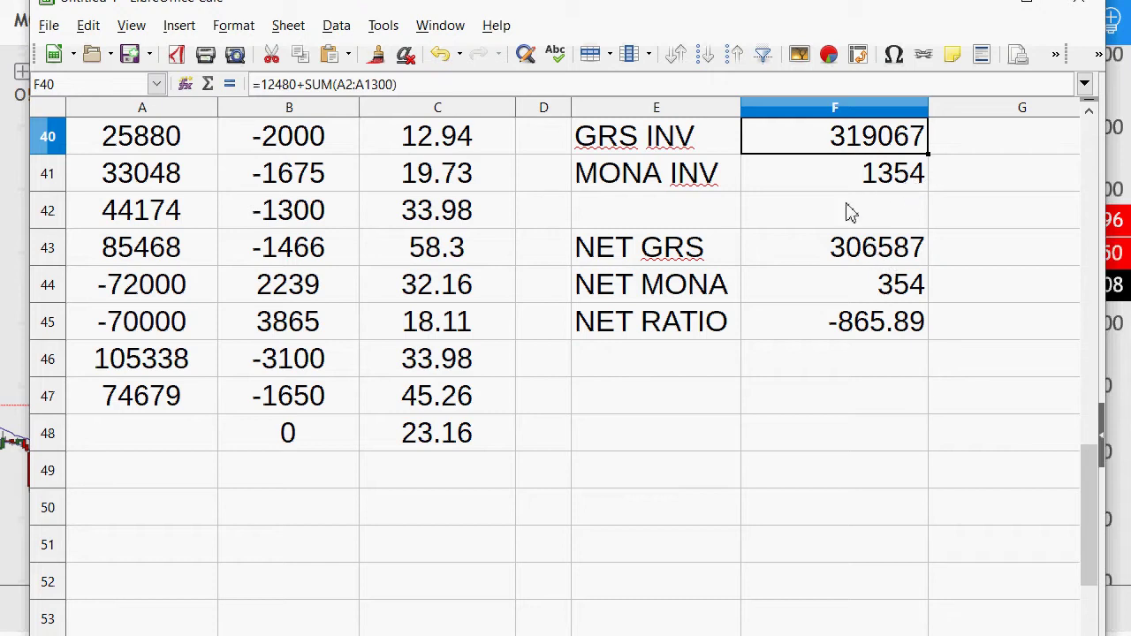
left_click(870, 184)
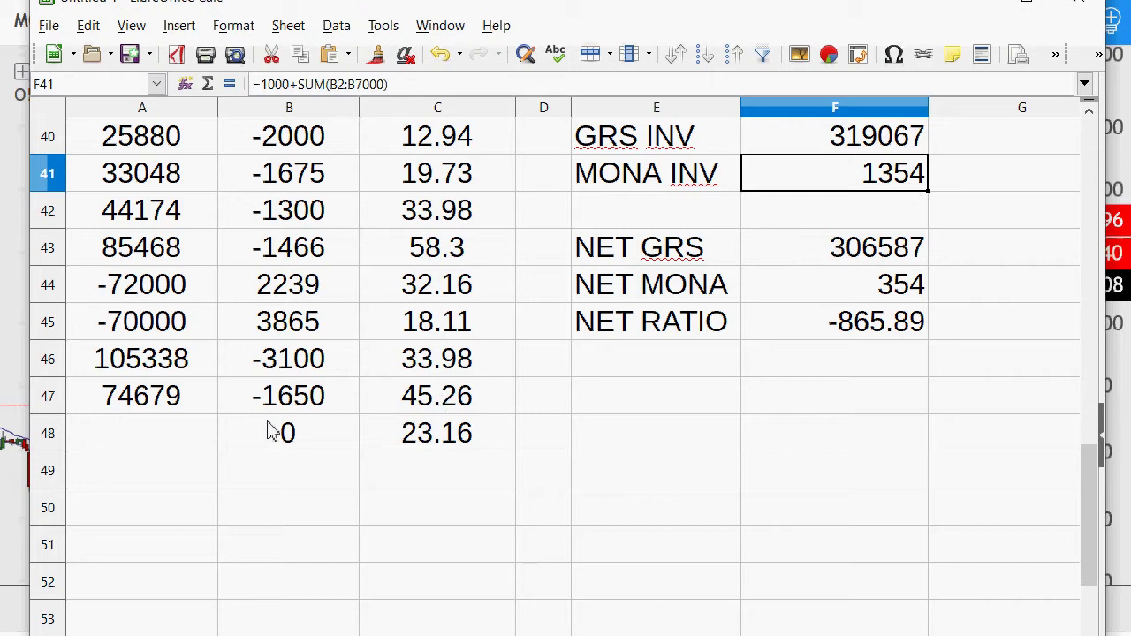
left_click(168, 445)
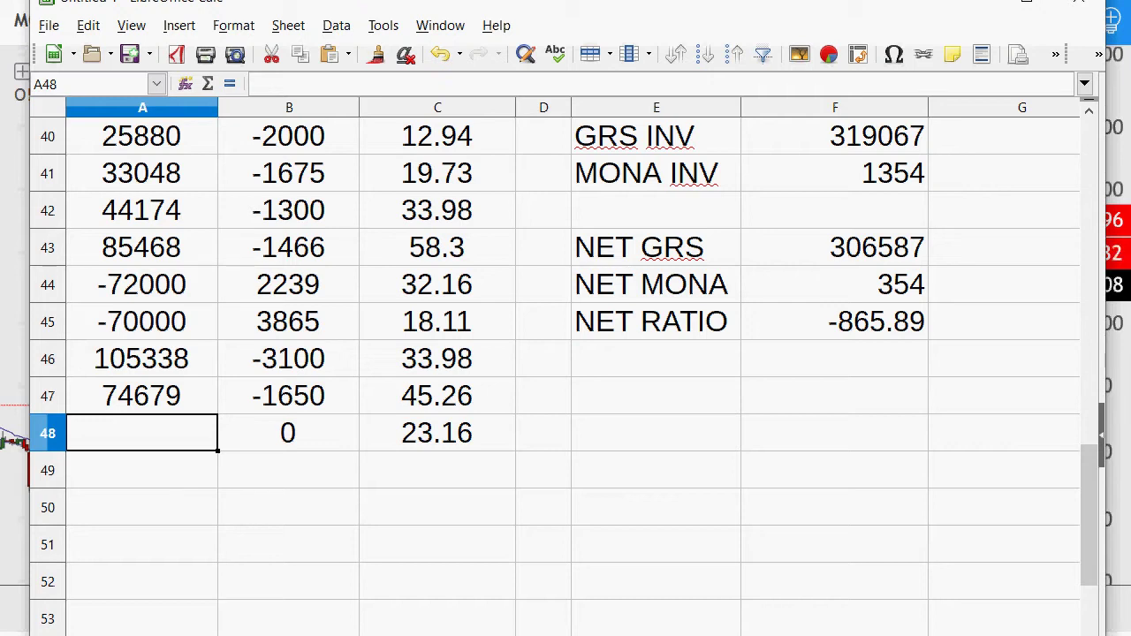
type("-50000")
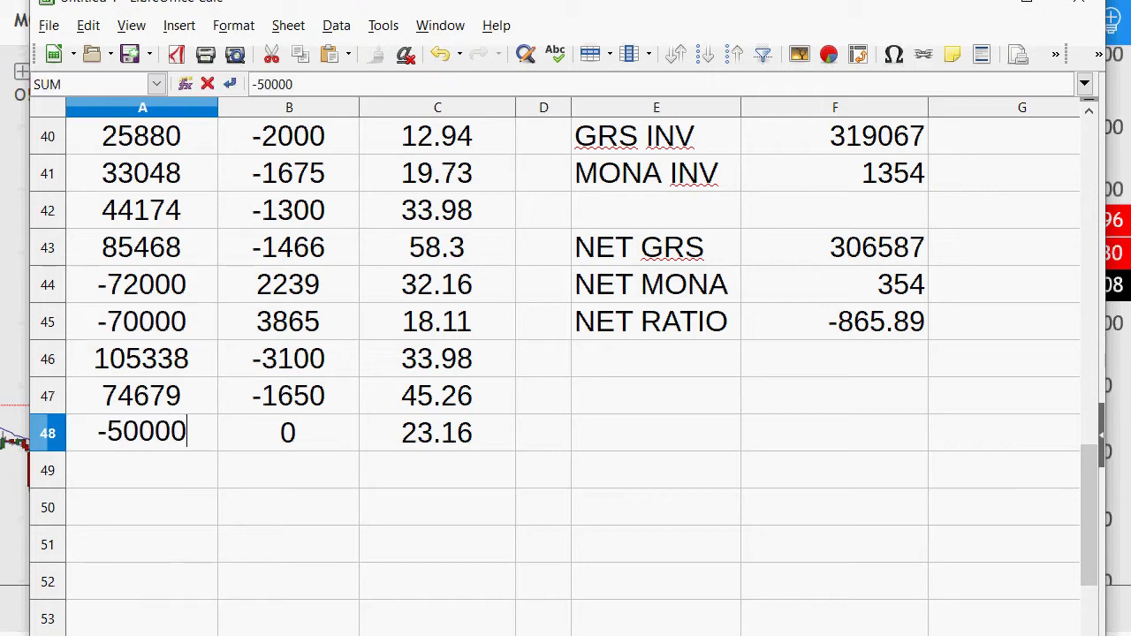
key("Return")
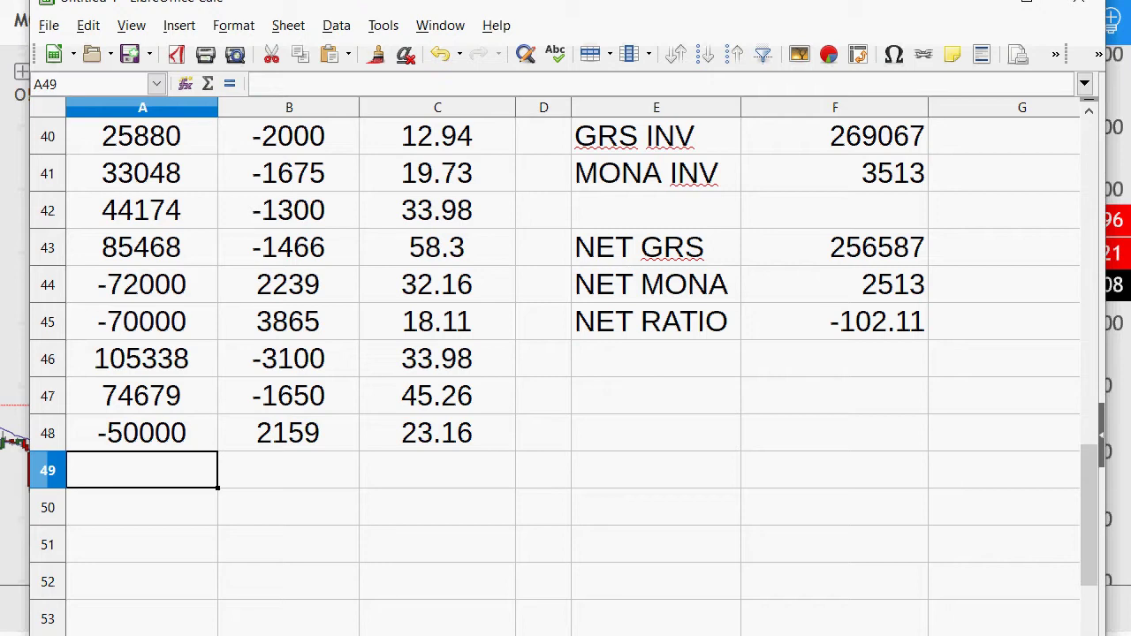
left_click(416, 449)
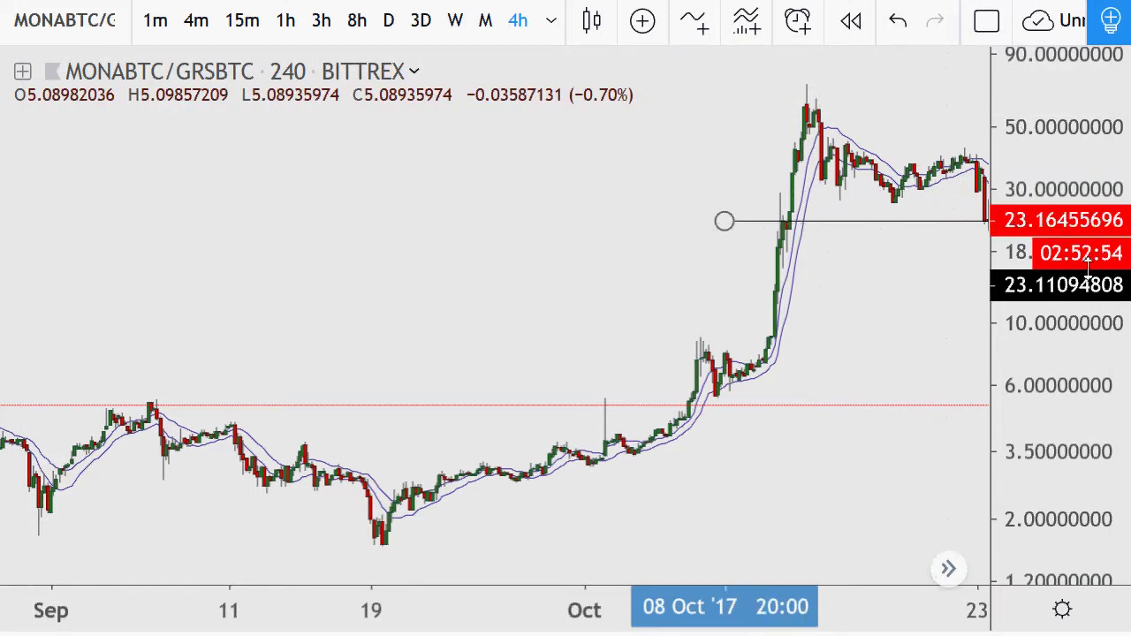
- Examine the MONABTC/GRSBTC chart bar by bar from 23 October 2017 through the rebound and the following sharp decline
mouse_move(643, 626)
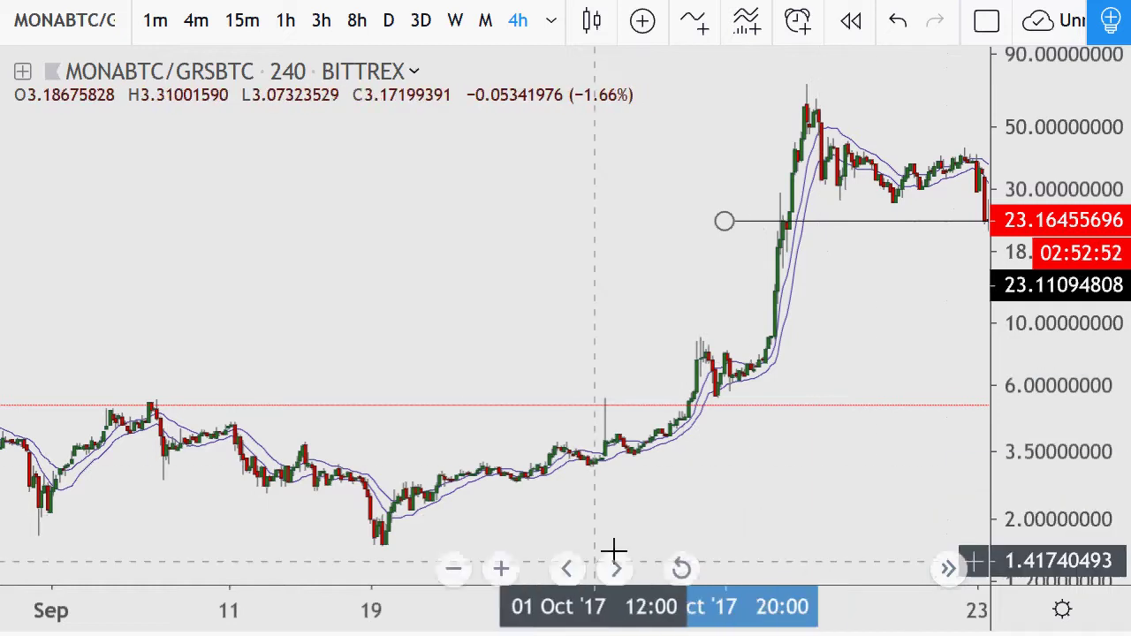
left_click(620, 573)
left_click(620, 572)
left_click(621, 572)
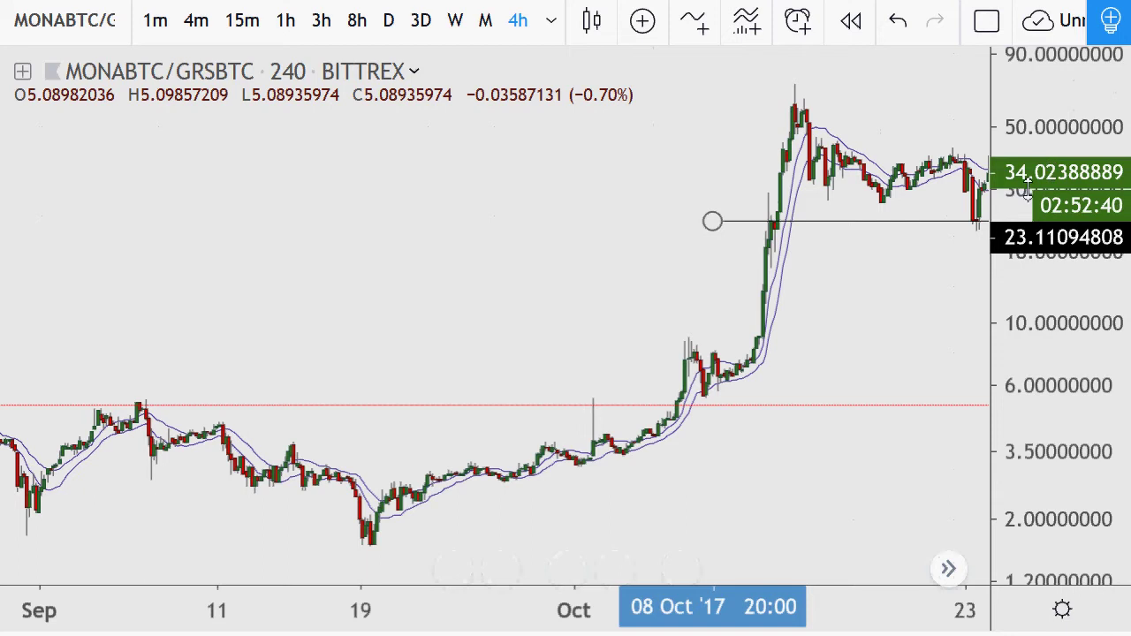
mouse_move(657, 542)
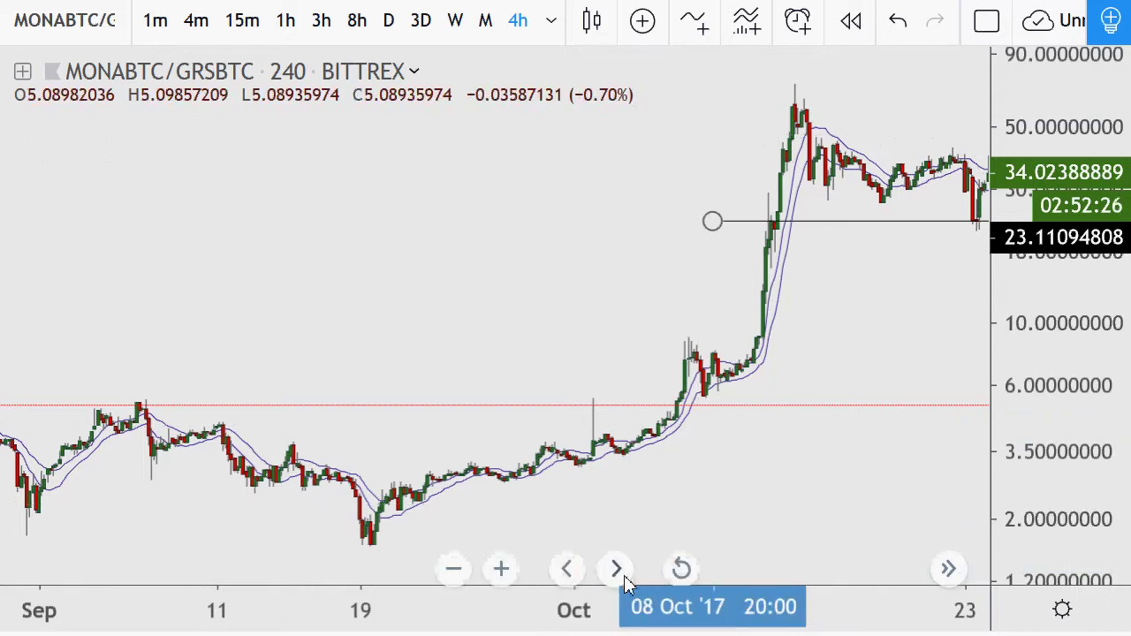
left_click(618, 572)
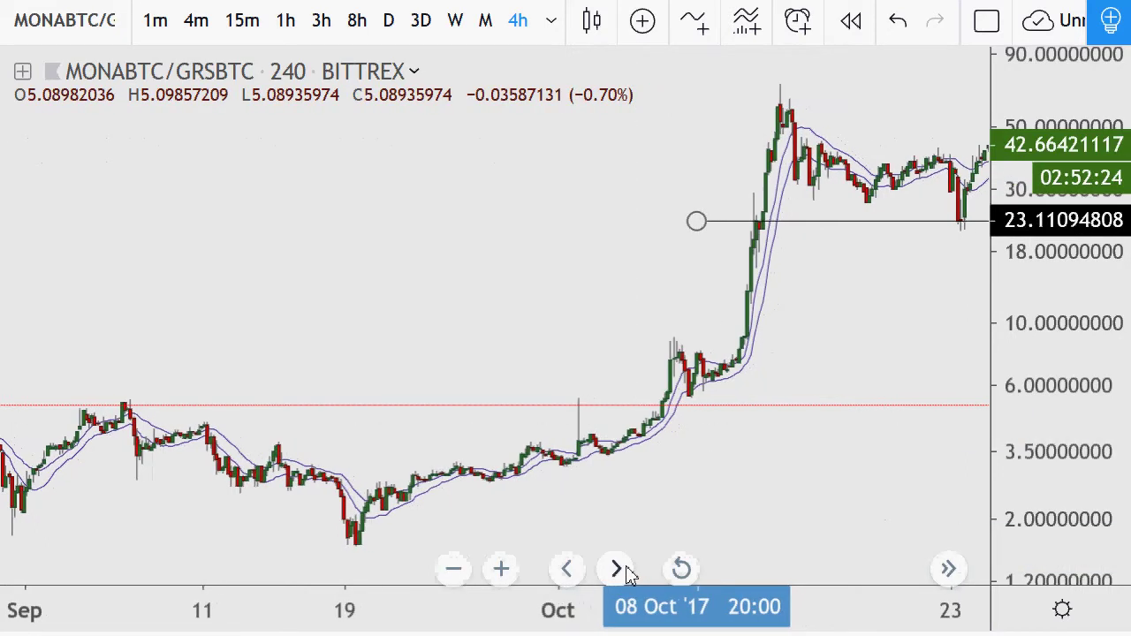
left_click(619, 570)
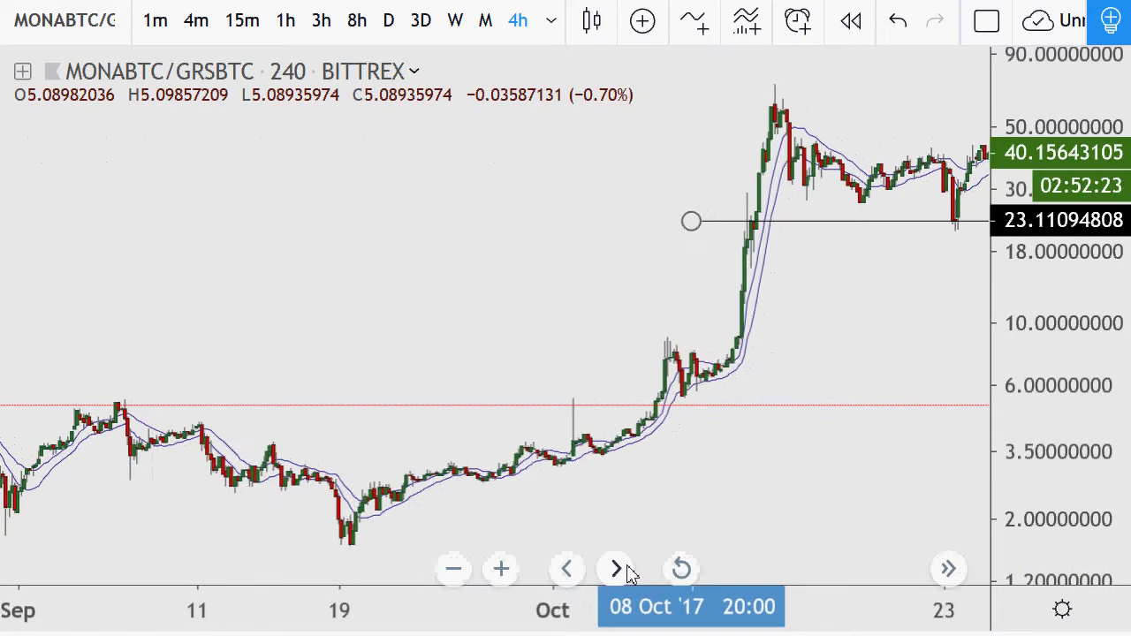
left_click(618, 570)
left_click(618, 570)
left_click(619, 571)
left_click(618, 570)
left_click(633, 570)
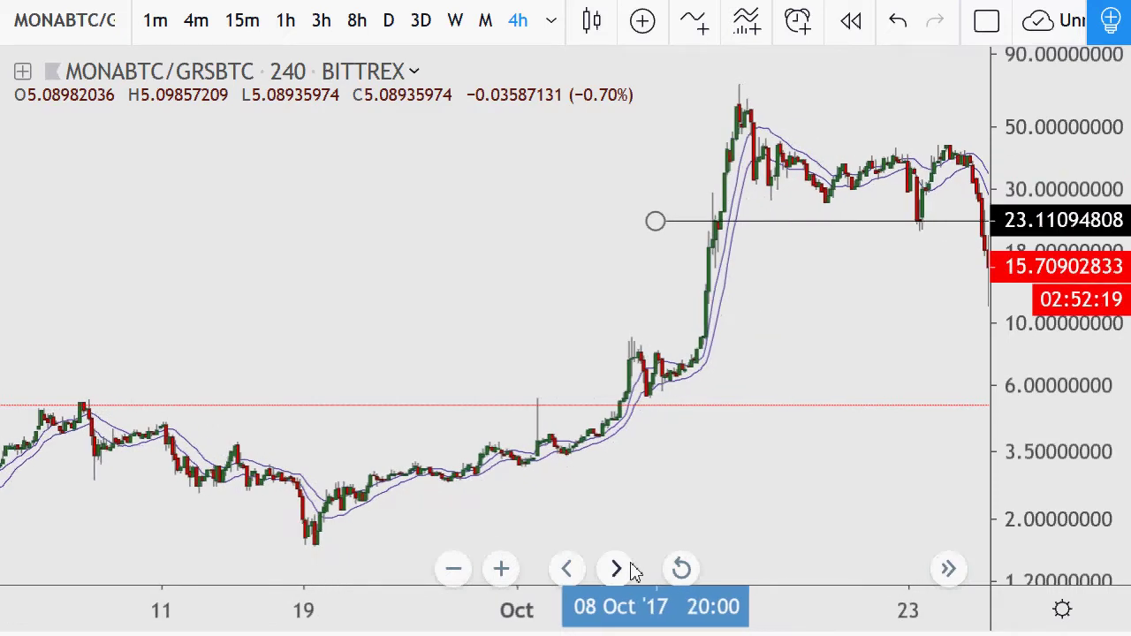
left_click(633, 570)
left_click(633, 570)
left_click(633, 570)
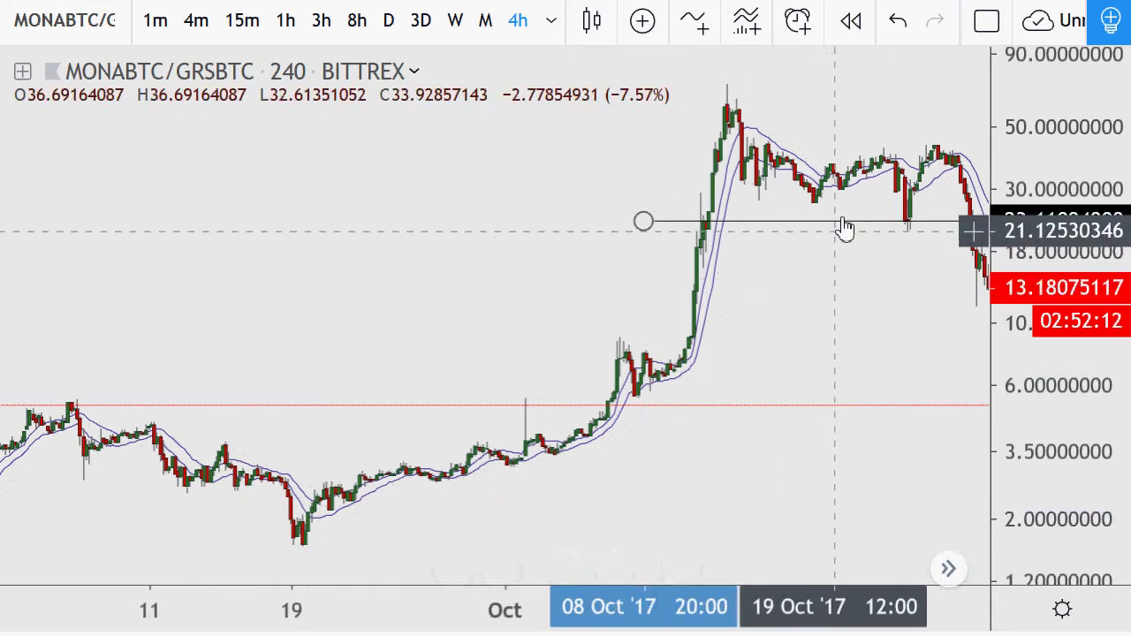
- Move the chart's horizontal line to about 13.39 and log 13.18 as the trade ratio in spreadsheet cell C49
left_click_drag(829, 234, 840, 296)
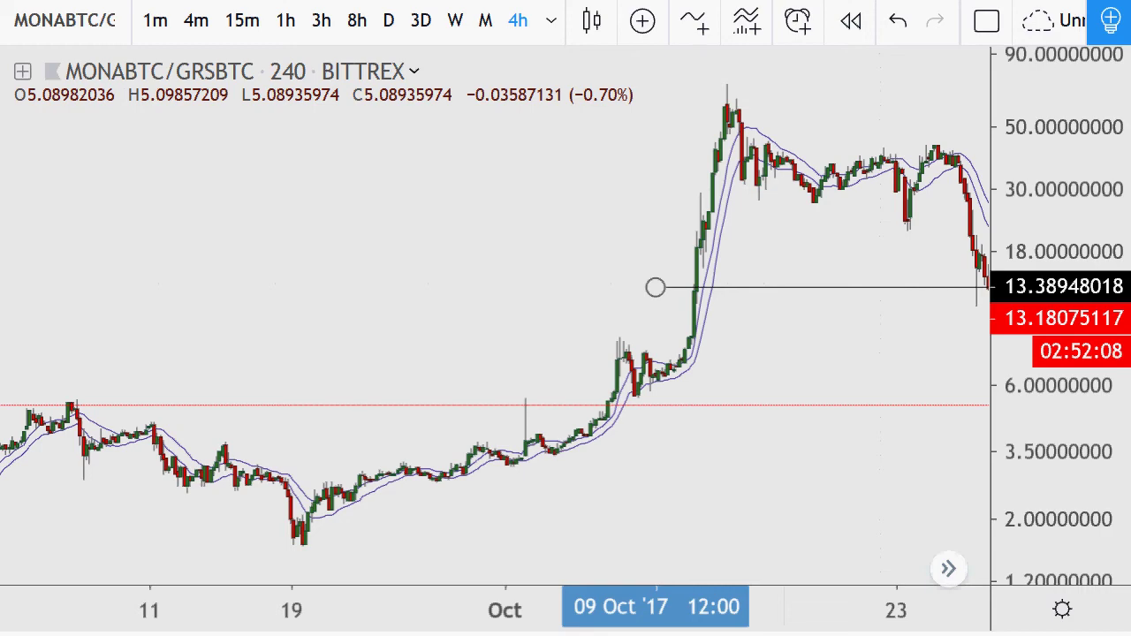
key("alt+Tab")
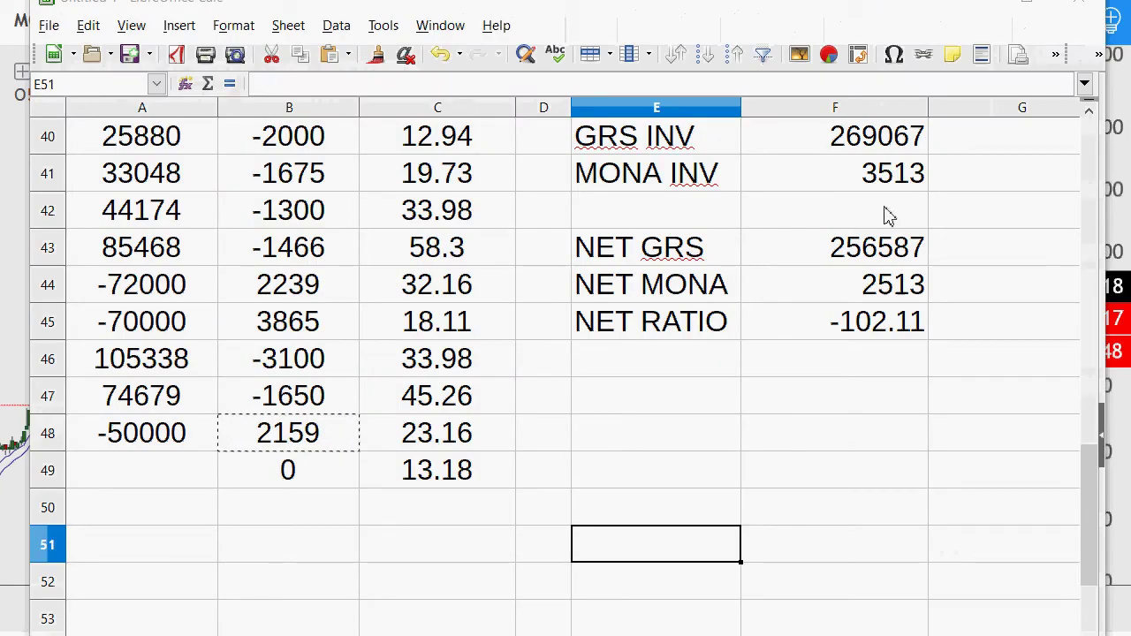
- Enter -50000 as the GRS amount sold in cell A49 and copy the MONA amount formula from B49 into B50
left_click_drag(147, 393, 146, 361)
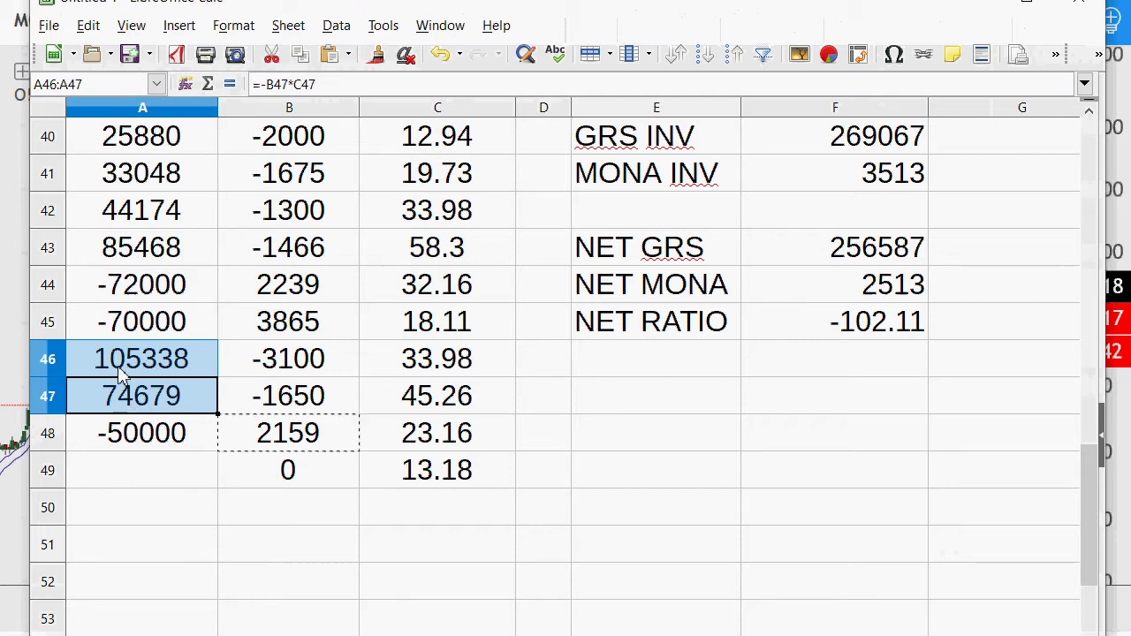
left_click(155, 362)
left_click_drag(155, 365, 150, 409)
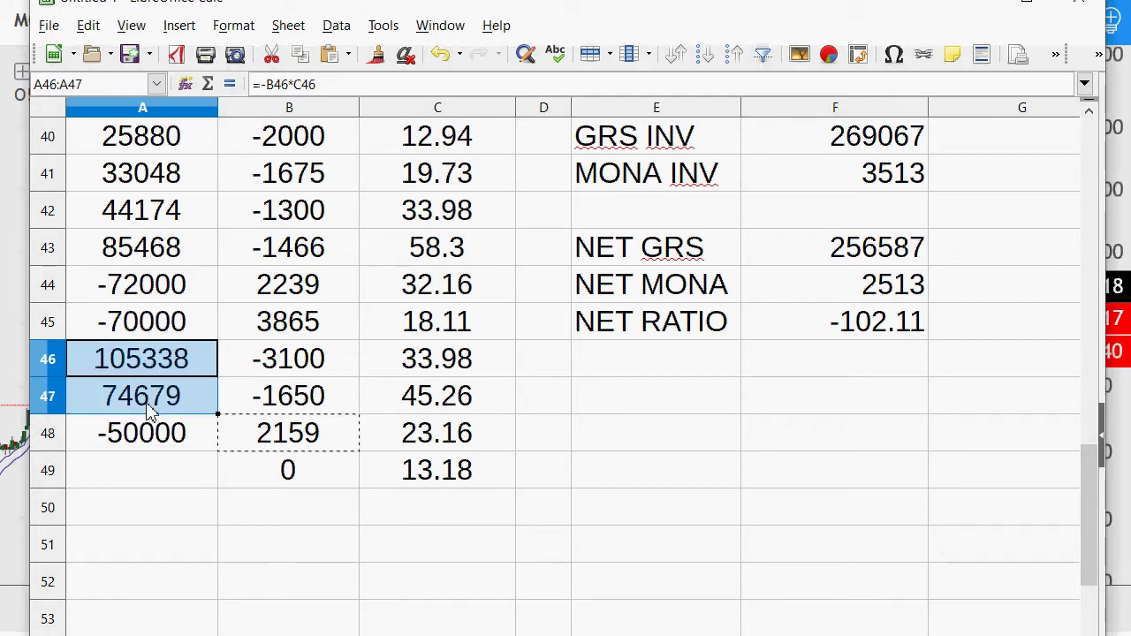
key("Down")
left_click(149, 477)
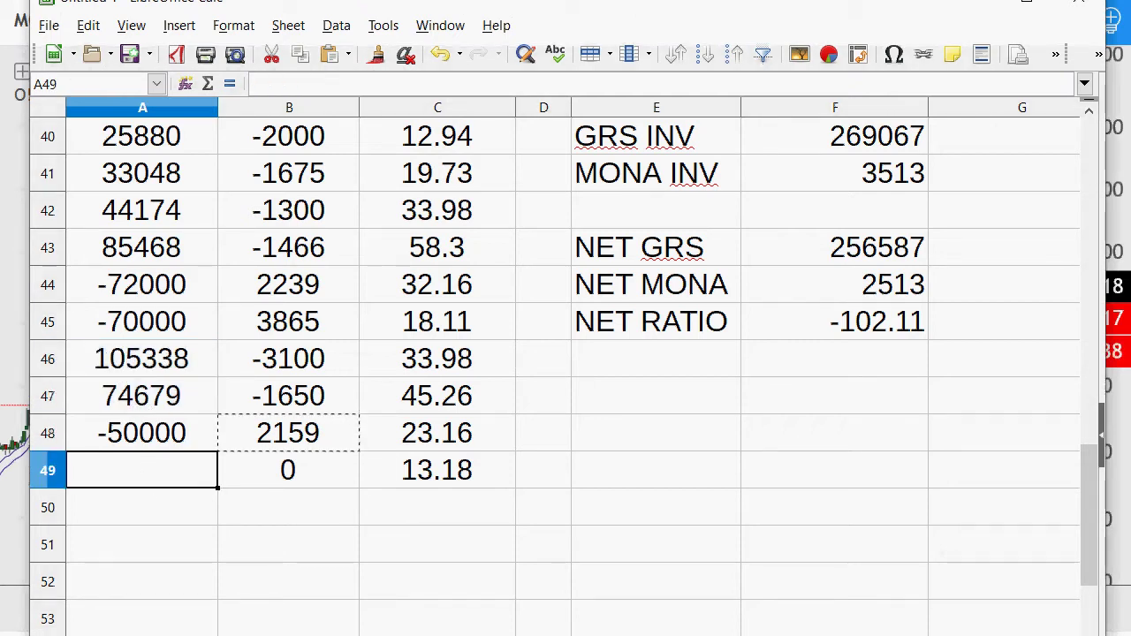
type("-5")
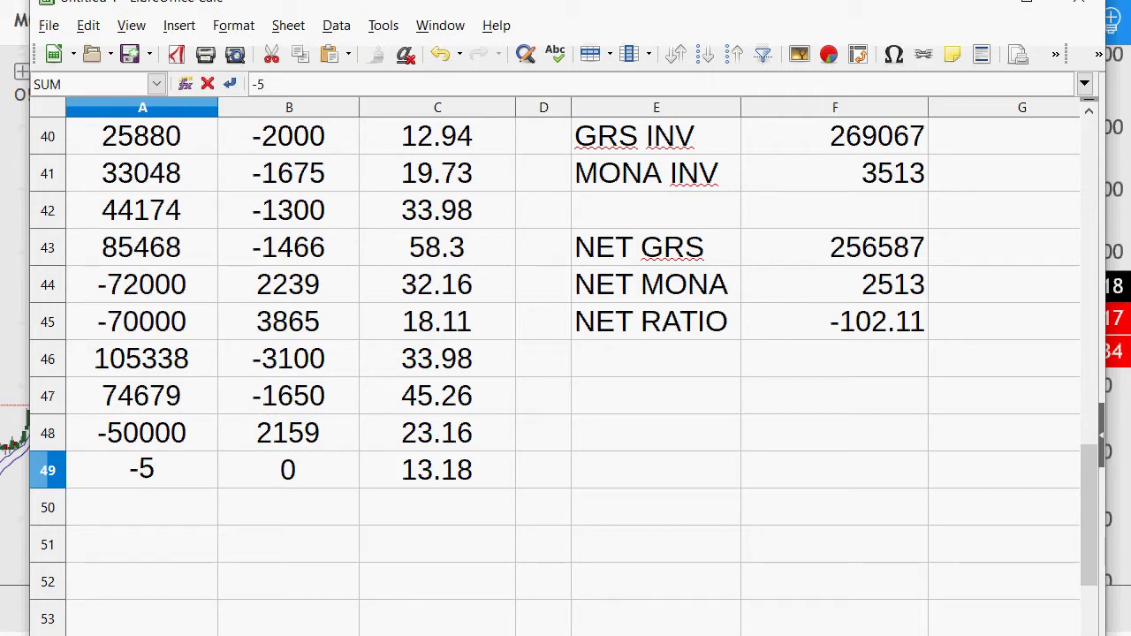
type("0000")
key("Return")
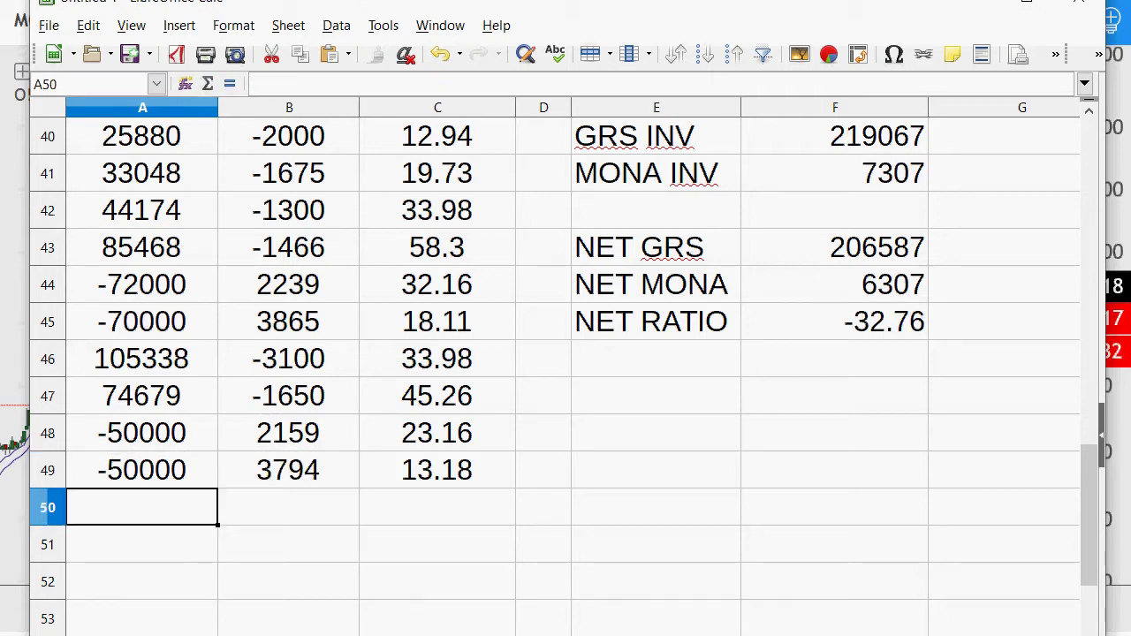
left_click(289, 469)
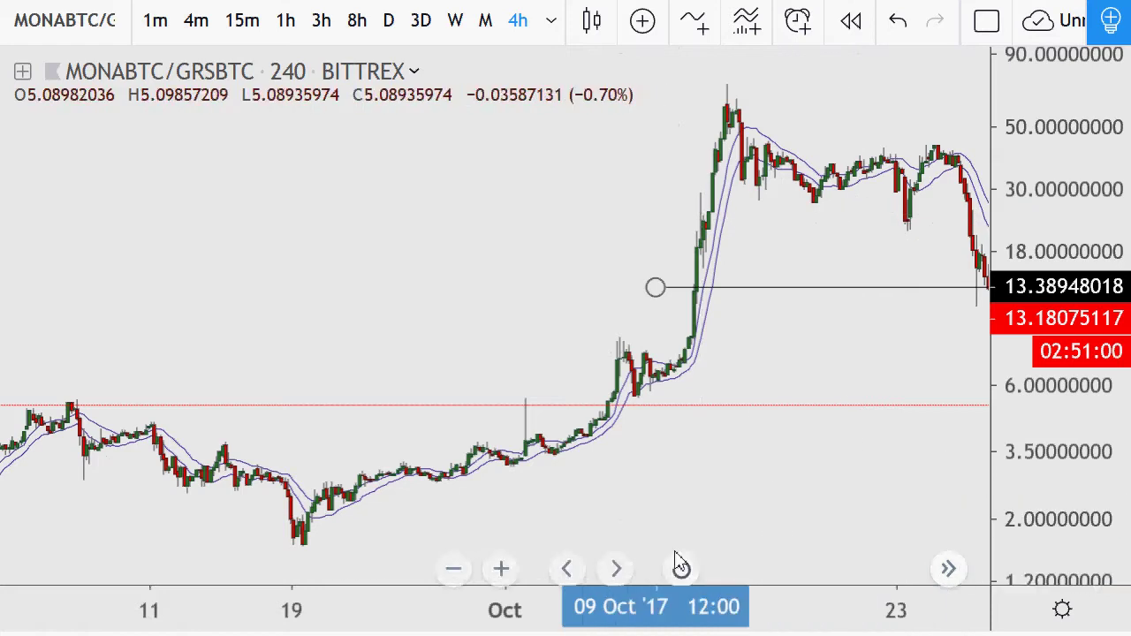
- Advance the chart to the next price drop and enter 6.78 as the trade ratio in spreadsheet cell C50
left_click(617, 570)
left_click(617, 570)
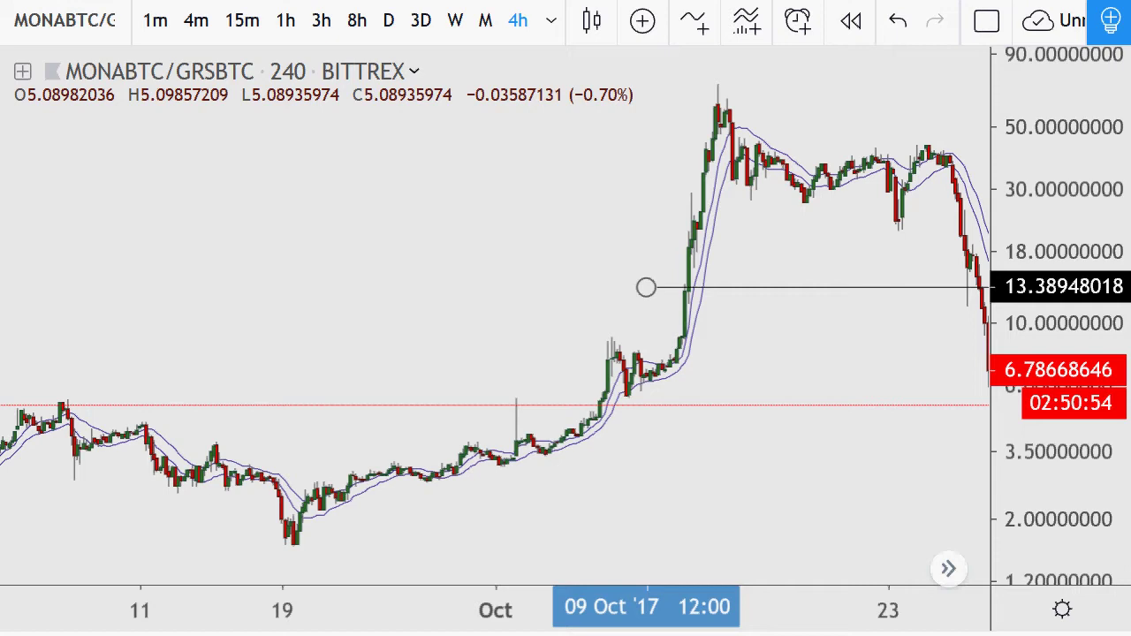
key("alt+Tab")
left_click(404, 499)
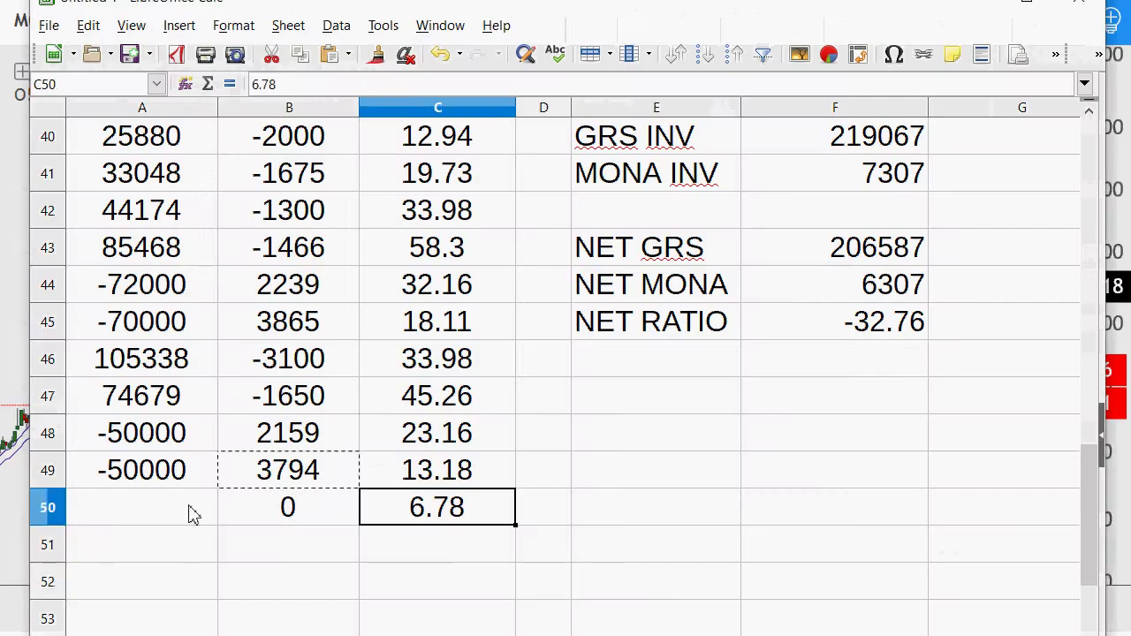
- Review the last two GRS sales and the GRS inventory, and enter -90000 as the GRS amount sold in cell A50
left_click(191, 514)
left_click_drag(157, 433, 159, 470)
left_click(901, 144)
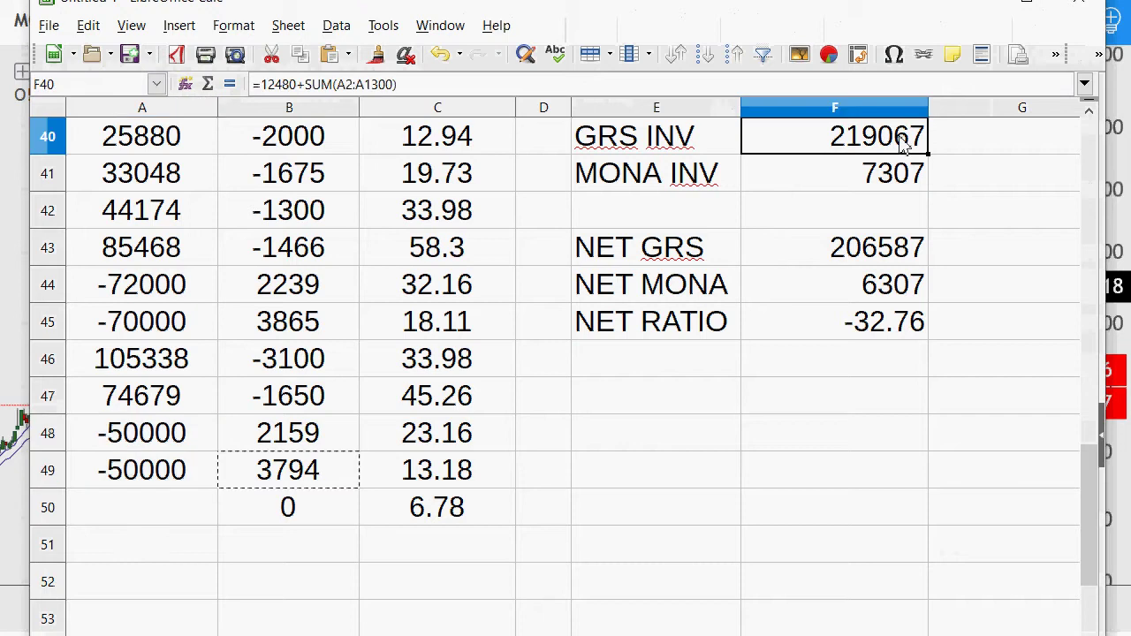
left_click(177, 509)
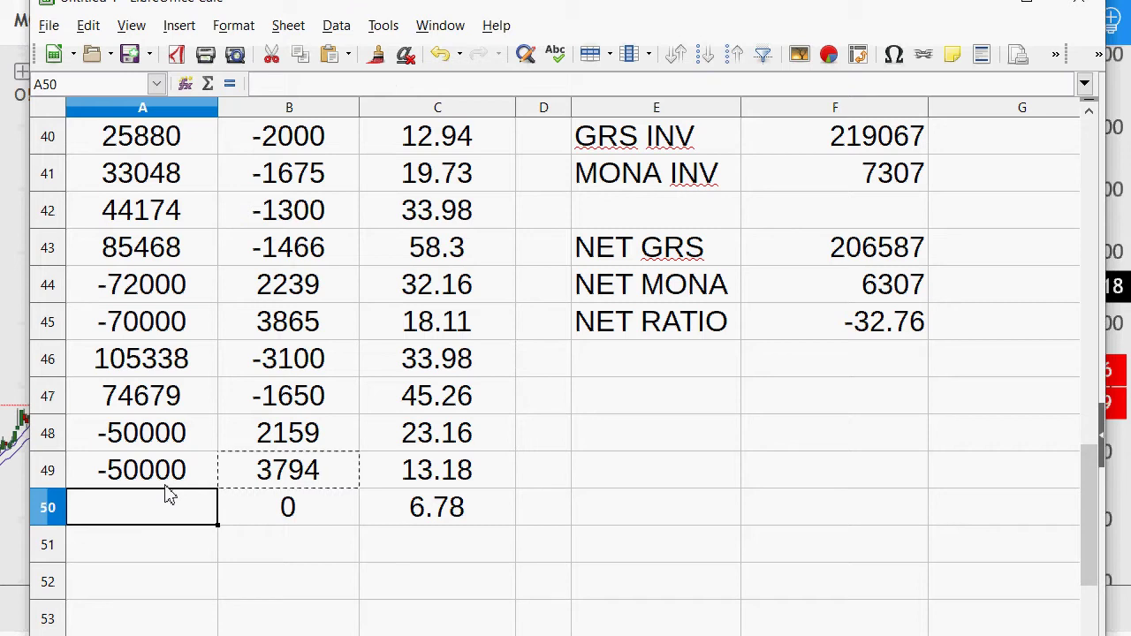
type("-90000")
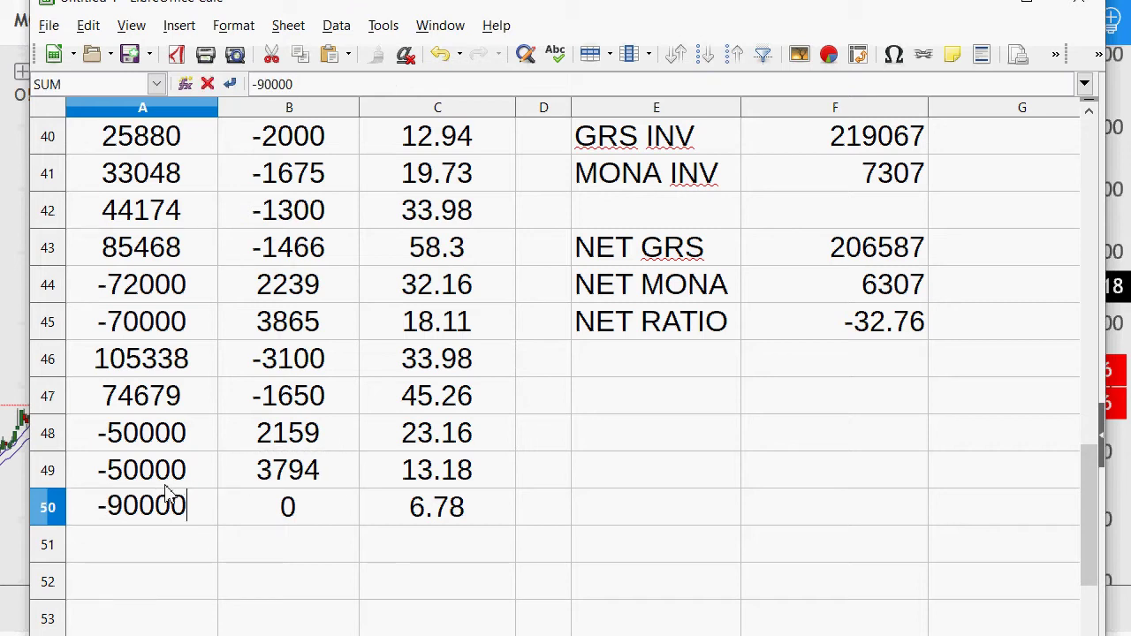
key("Return")
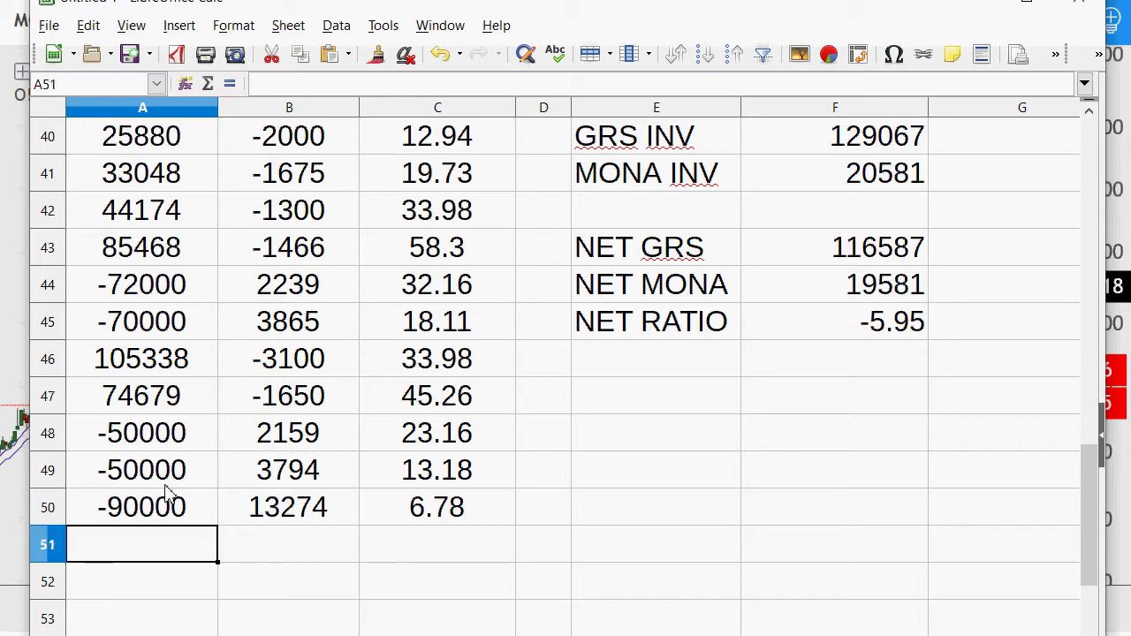
key("Up")
key("Right")
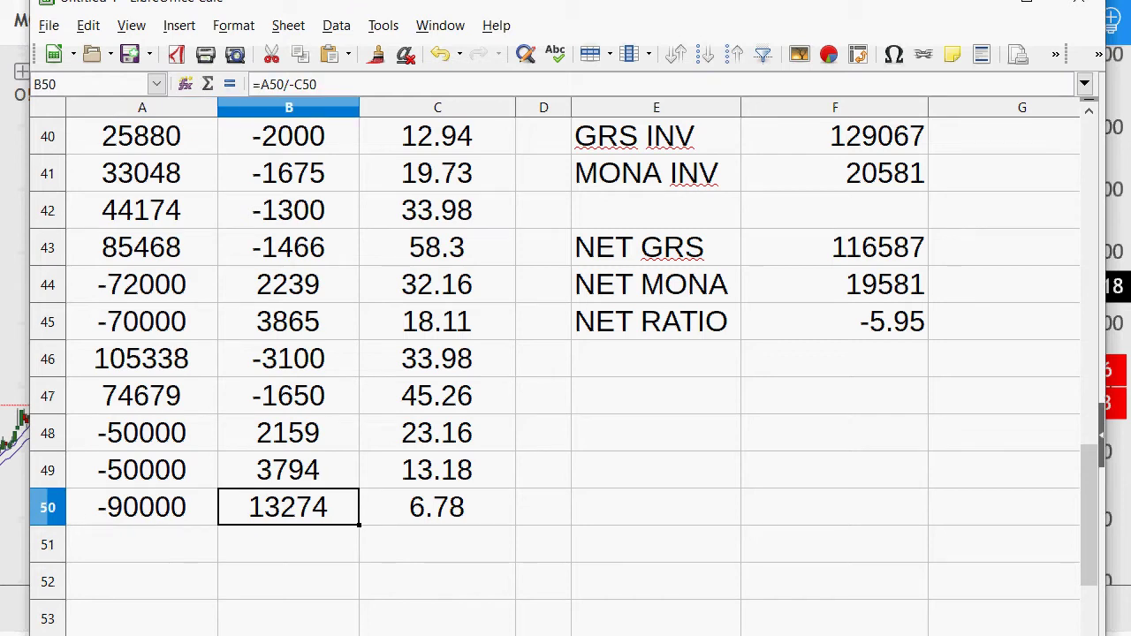
- Switch to the MONABTC/GRSBTC chart and advance the replay bar by bar to the drop at about 4.09
key("alt+Tab")
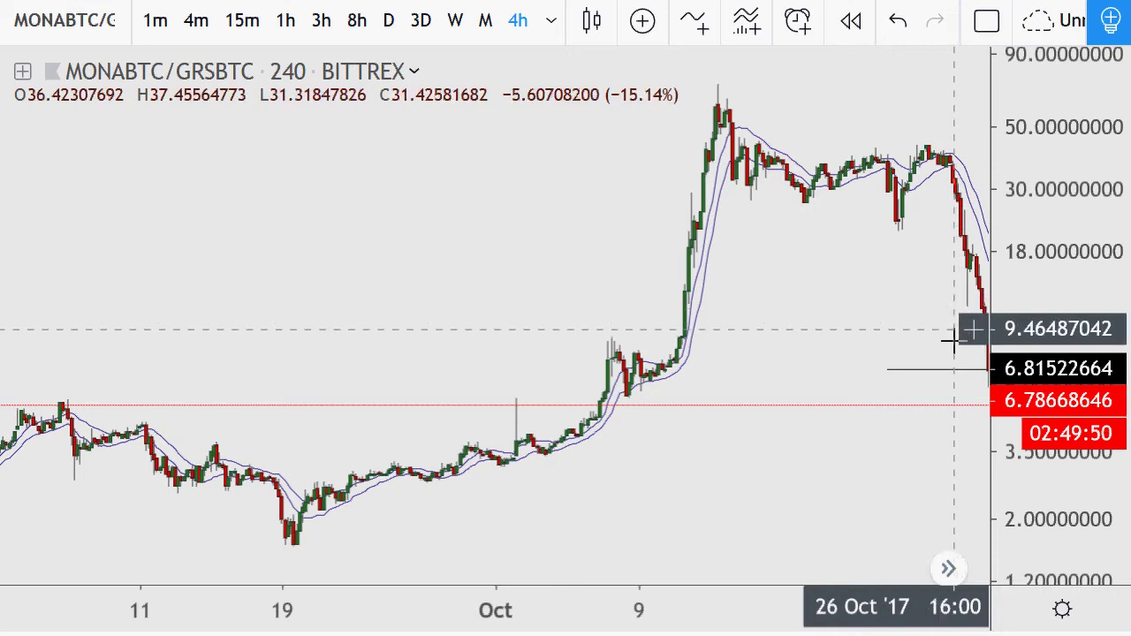
scroll(790, 421, "down", 3)
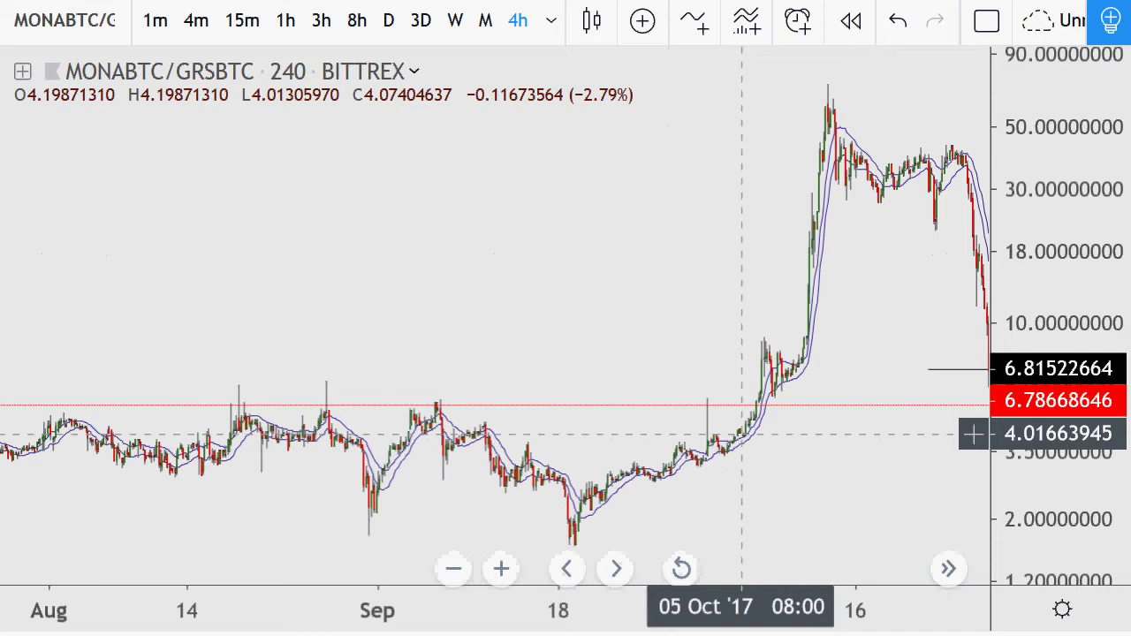
scroll(858, 298, "up", 3)
left_click(617, 570)
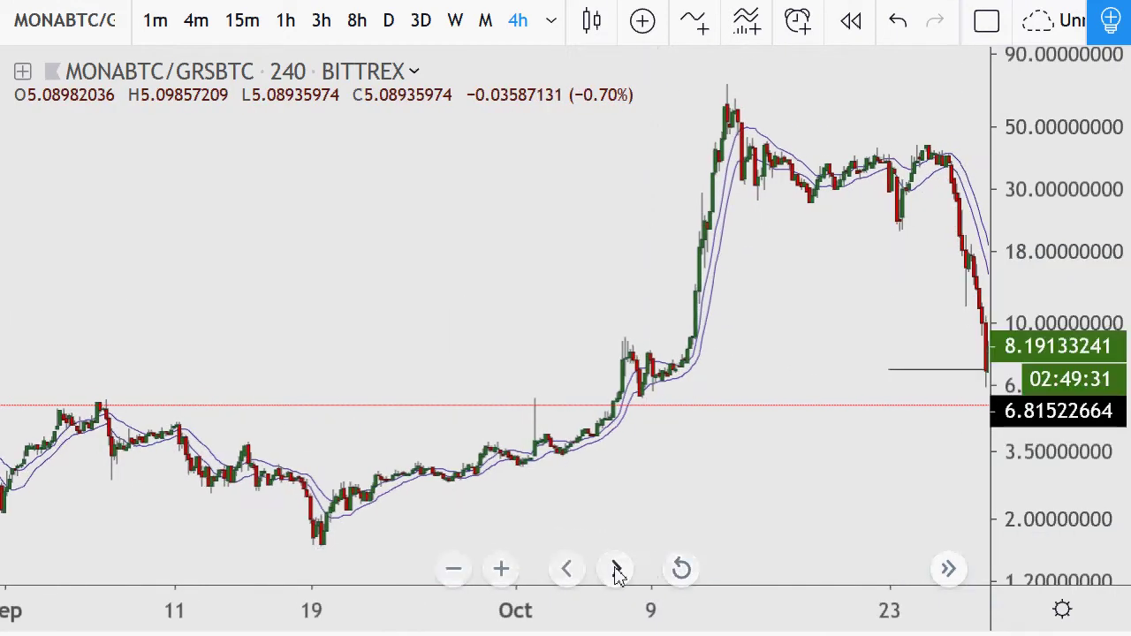
left_click(617, 570)
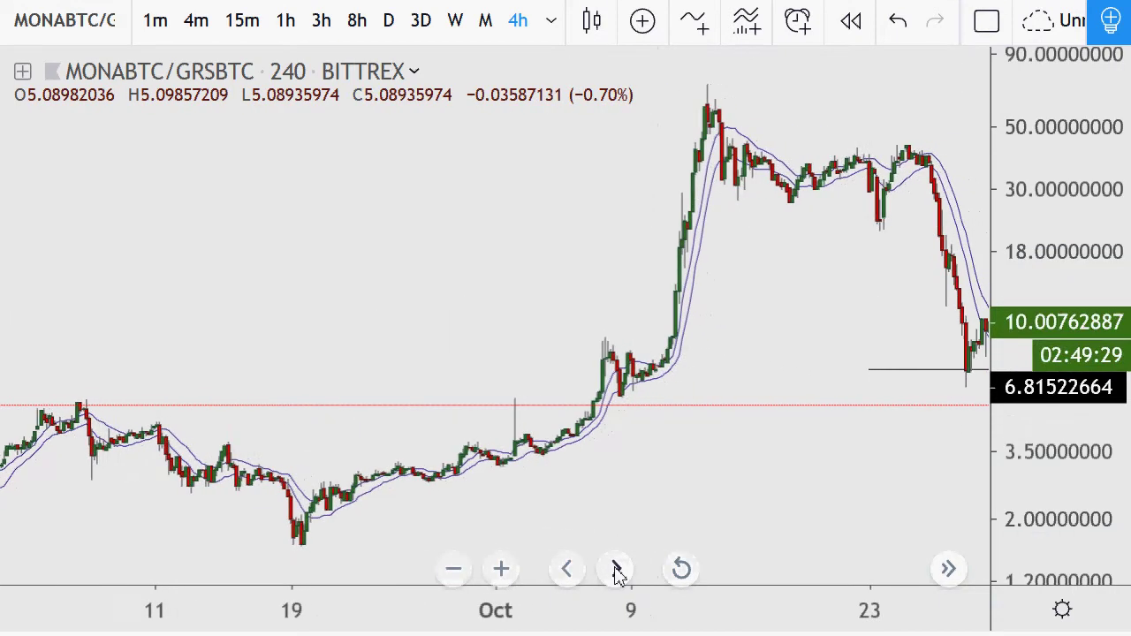
left_click(617, 570)
left_click(617, 570)
left_click(617, 570)
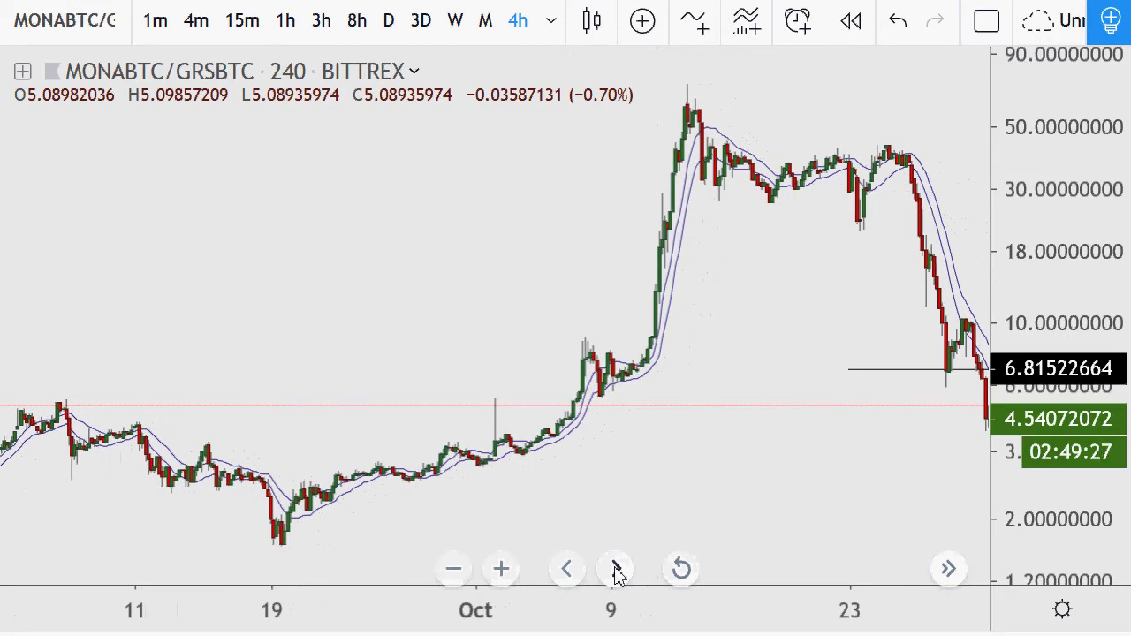
left_click(617, 570)
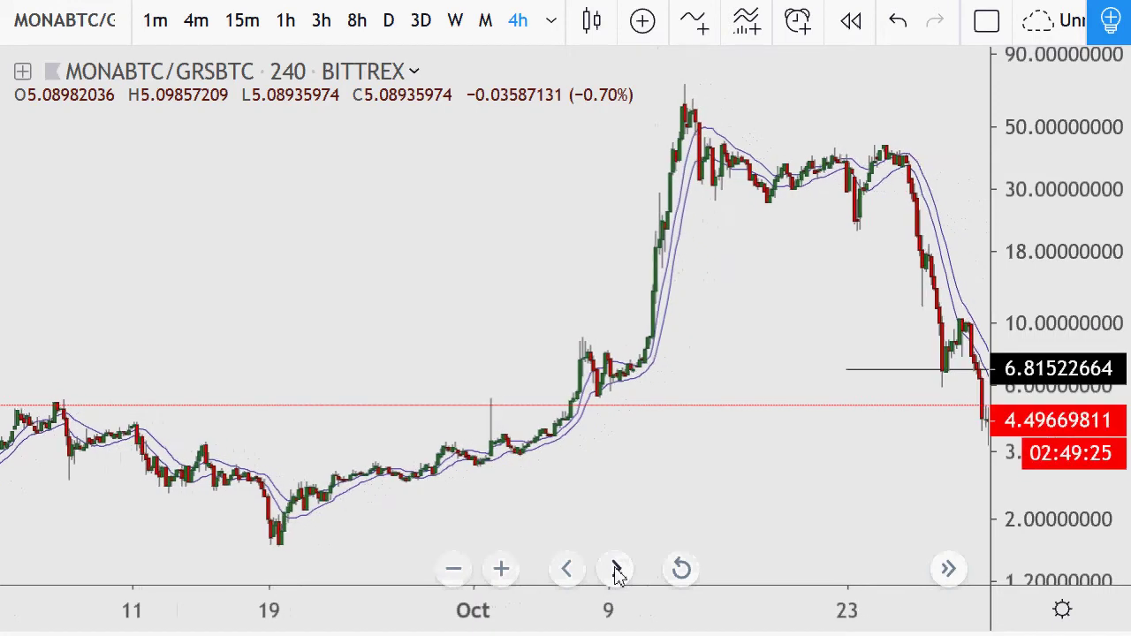
left_click(617, 570)
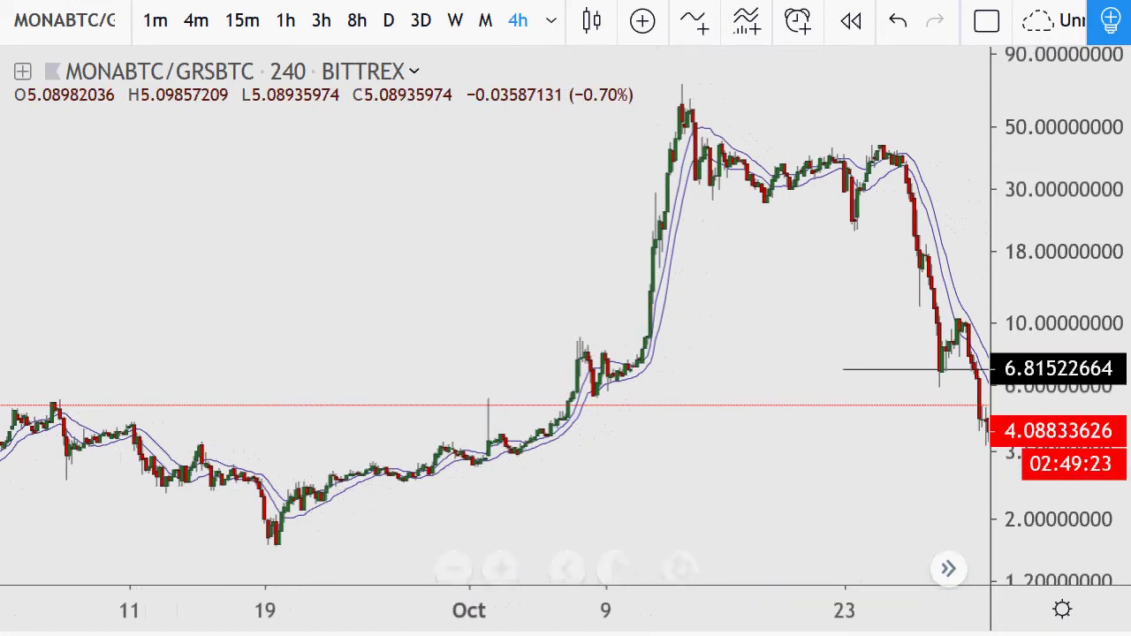
- Log the next trade in spreadsheet row 51 with ratio 4.08, the copied MONA amount formula and -65000 as the GRS amount sold
key("alt+Tab")
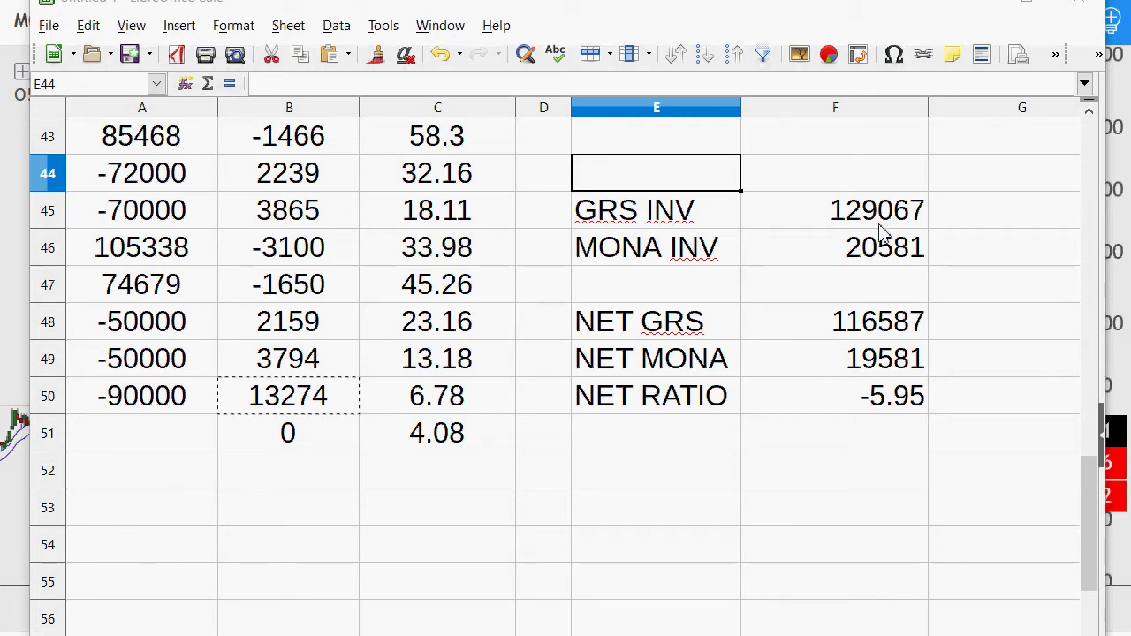
left_click(170, 438)
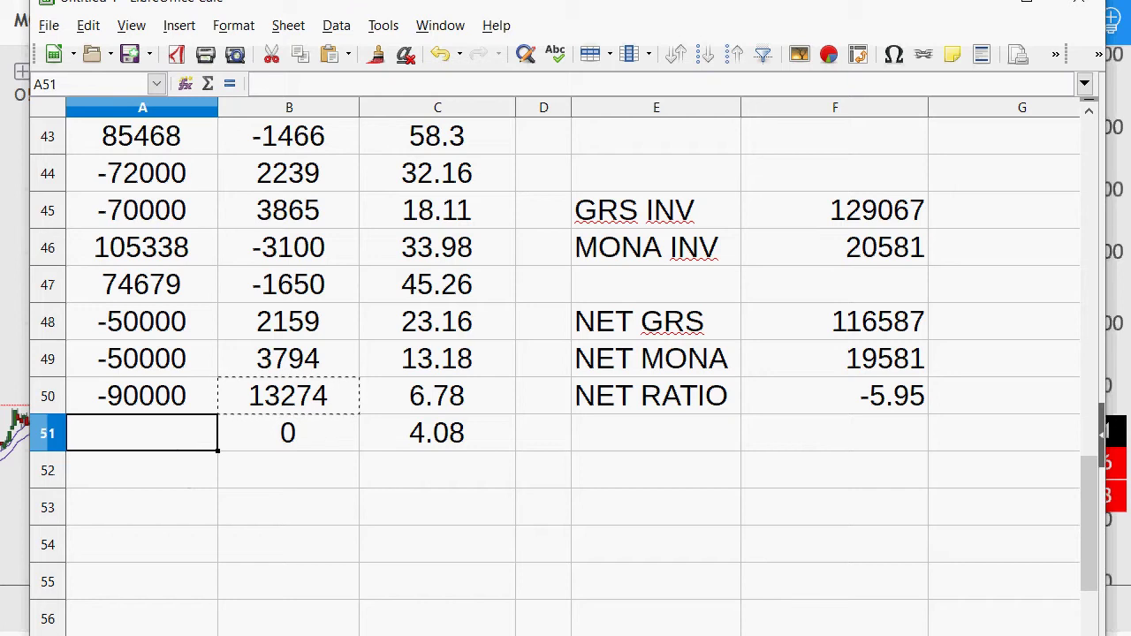
type("-6500")
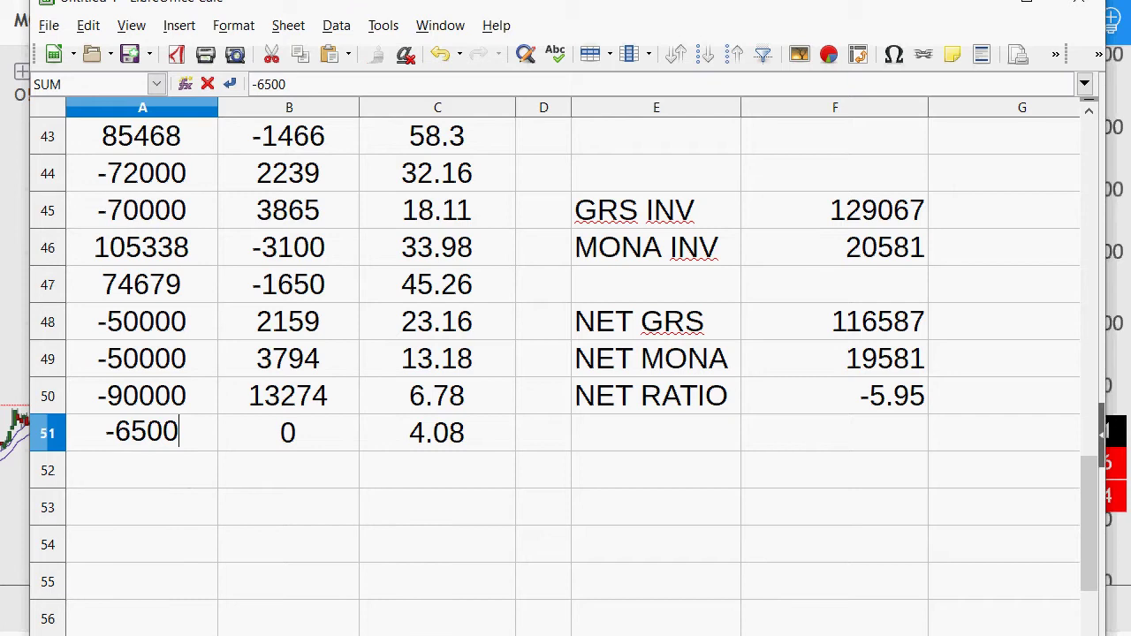
type("0")
key("Return")
- Review the row 51 sale against the GRS inventory and the net GRS and net MONA totals
left_click(142, 432)
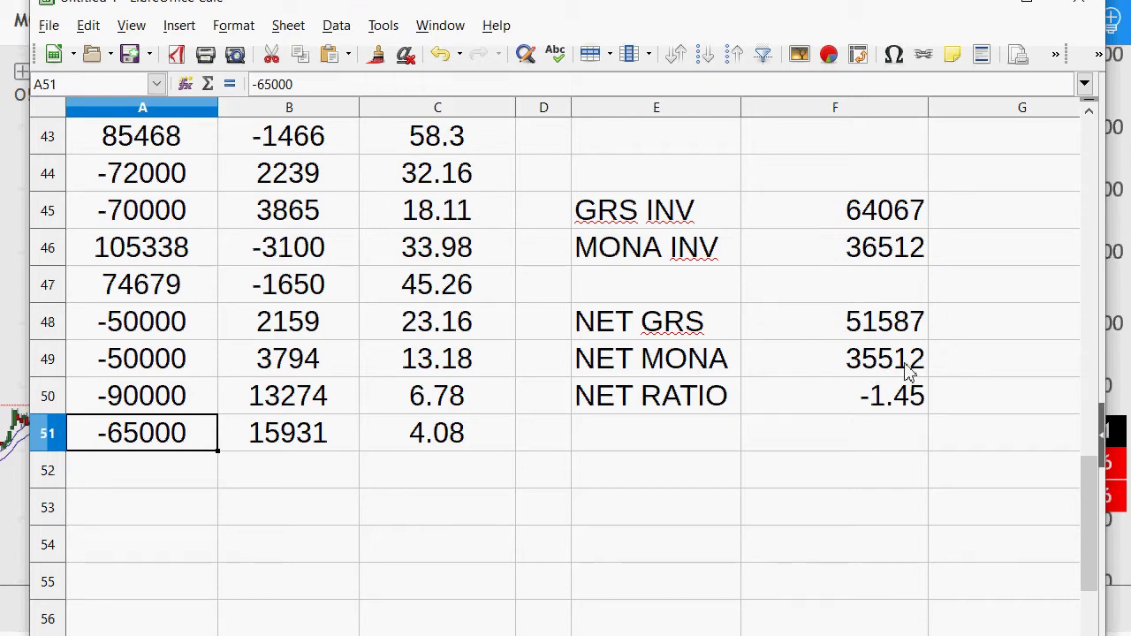
left_click(883, 327)
left_click(890, 219)
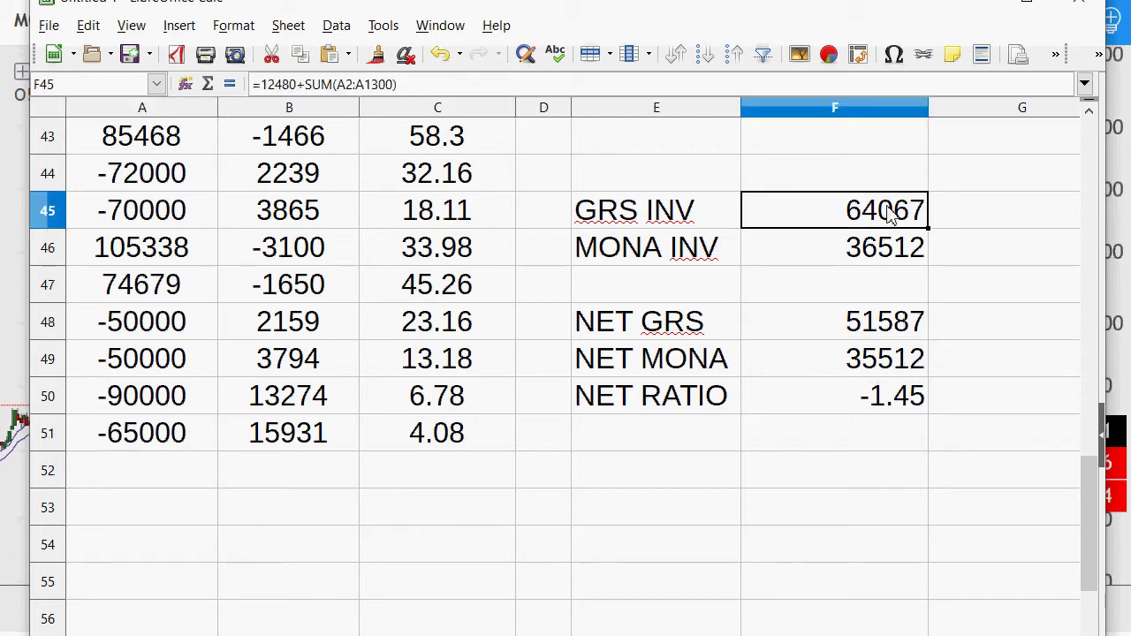
left_click(882, 324)
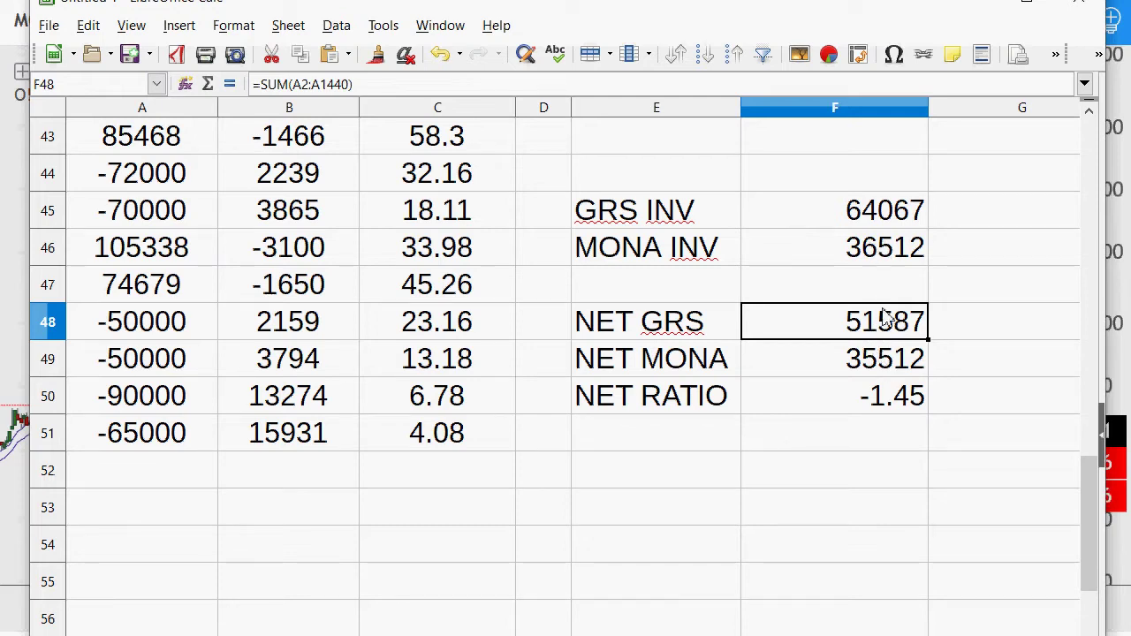
left_click(873, 372)
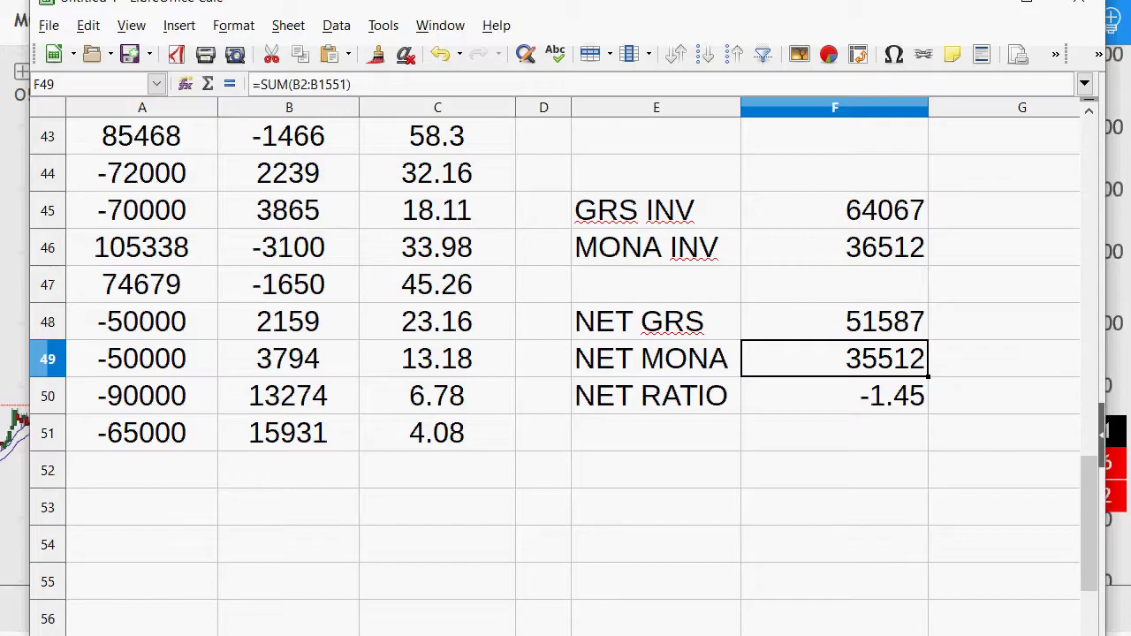
- Move the chart's horizontal line to about 4.12 and advance the replay two bars to the next drop
key("alt+Tab")
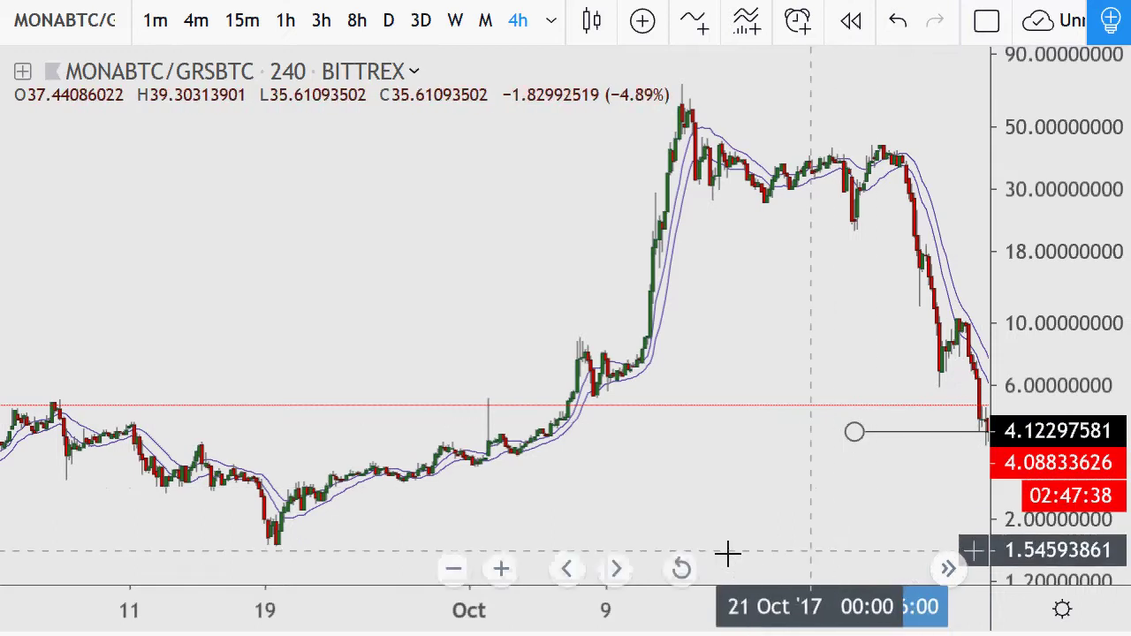
left_click(623, 573)
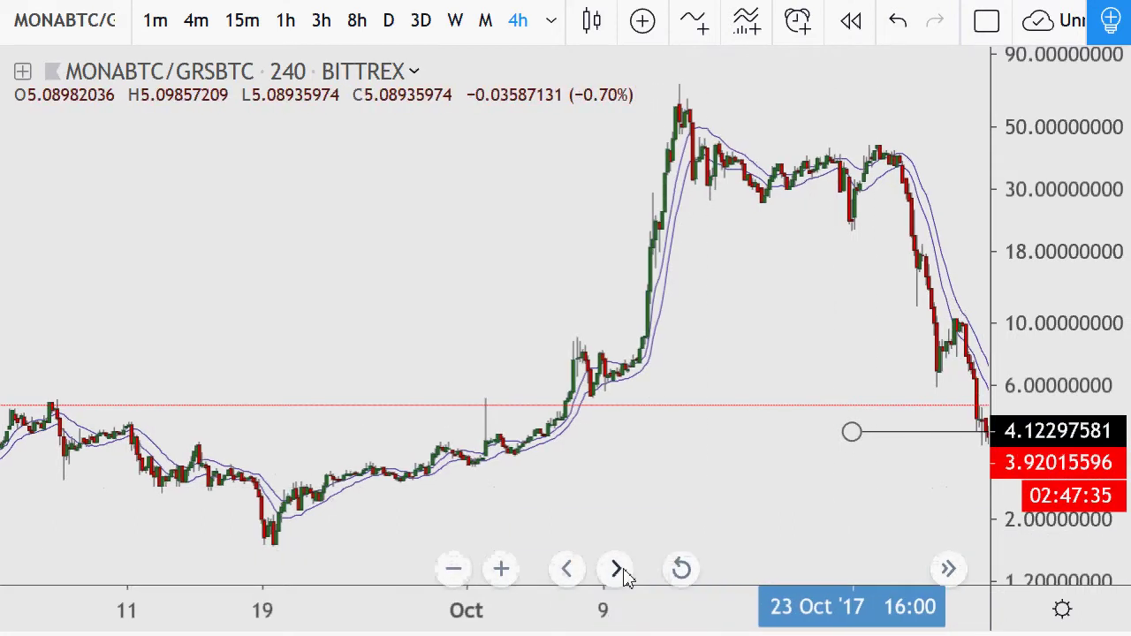
left_click(619, 571)
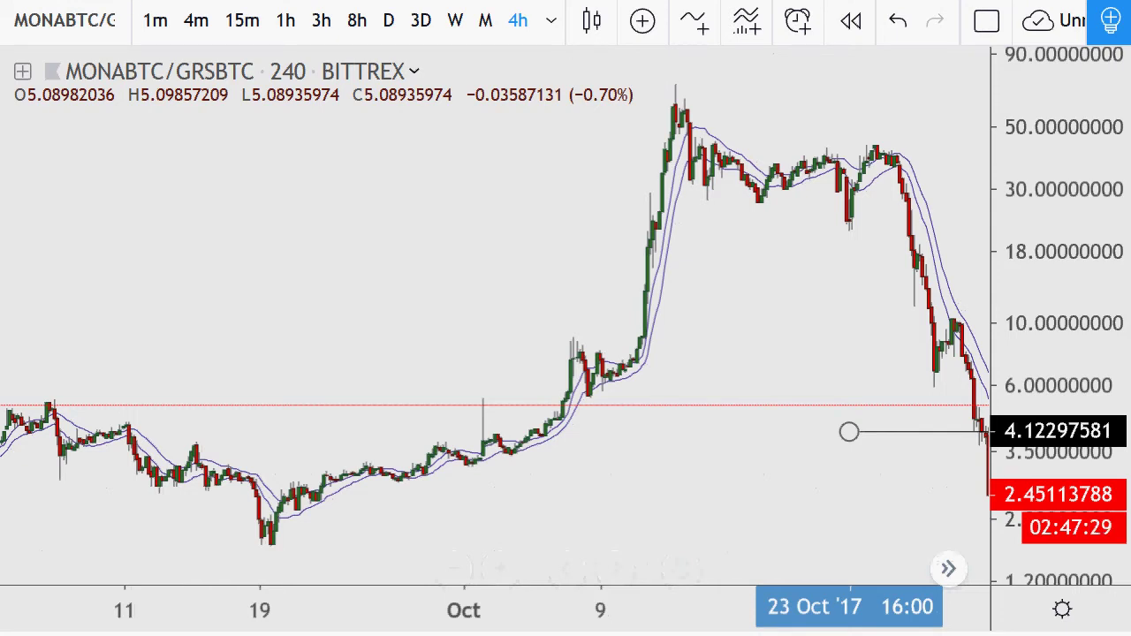
- Log 2.45 as the trade ratio in spreadsheet cell C52 and copy the MONA amount formula from B51 into B52
key("alt+Tab")
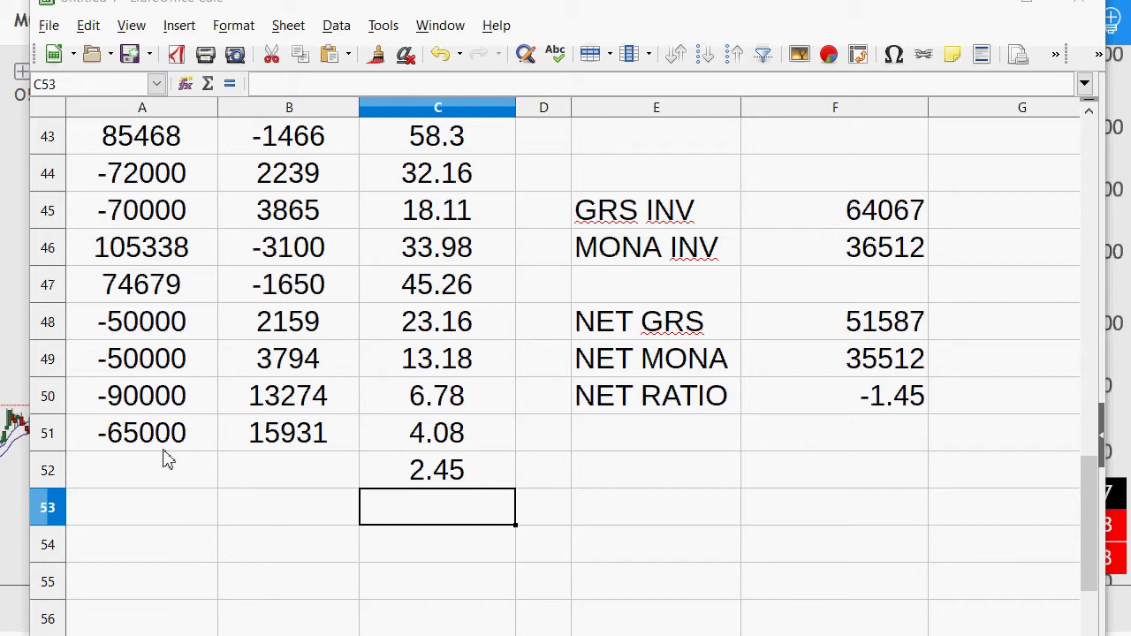
left_click(299, 443)
right_click(300, 442)
left_click(346, 475)
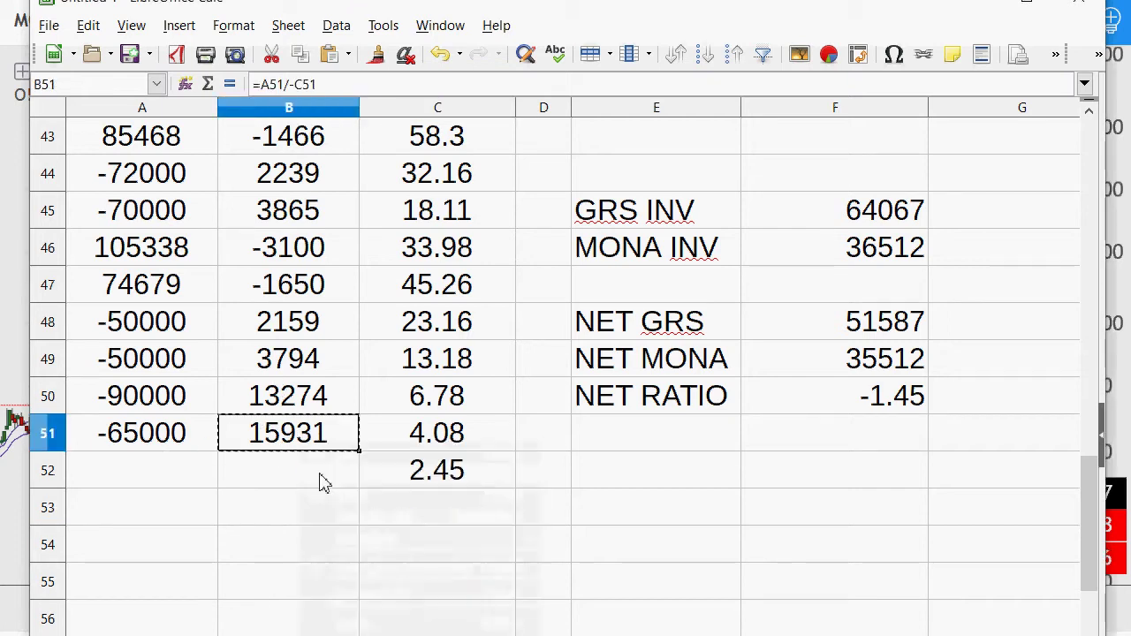
right_click(291, 472)
left_click(310, 528)
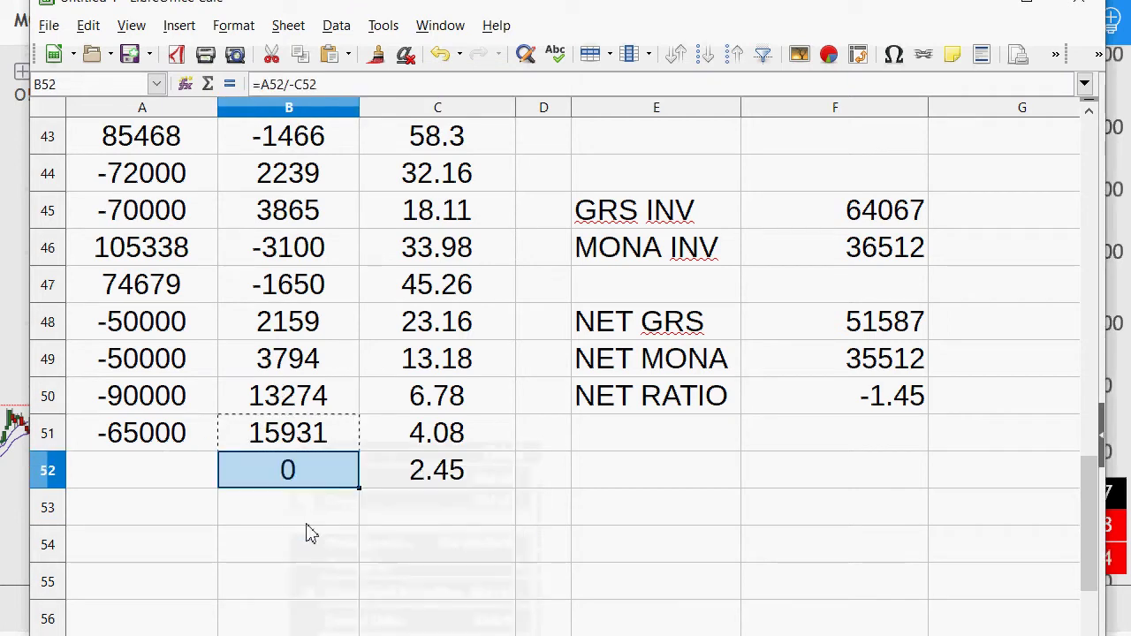
- Enter -64067 as the GRS amount sold in cell A52 and check the MONA inventory
left_click(160, 479)
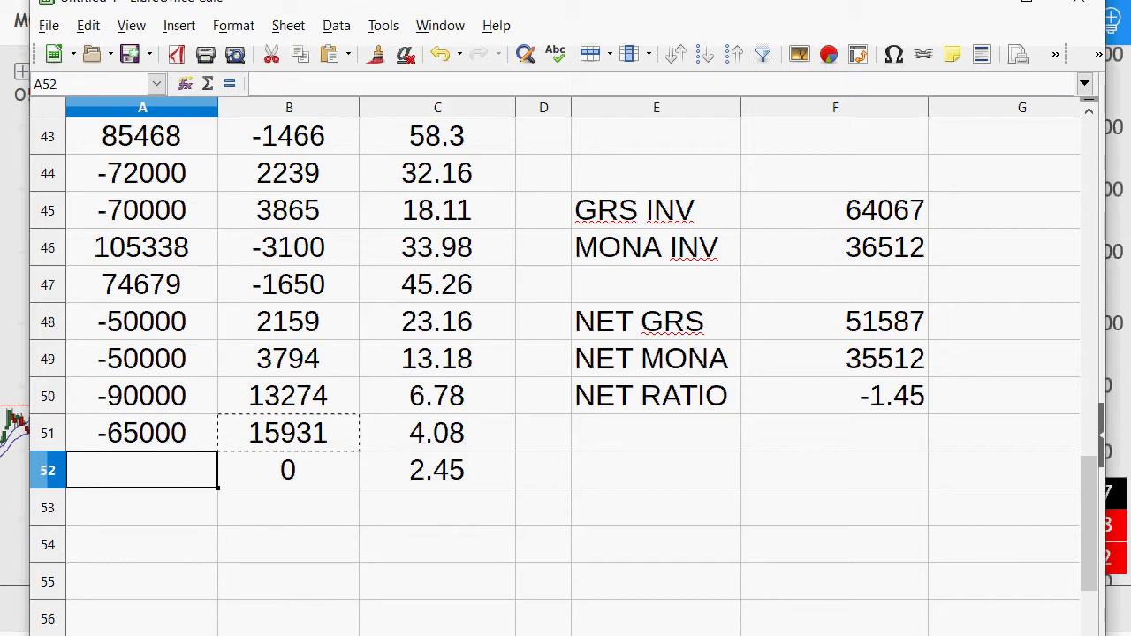
type("-4")
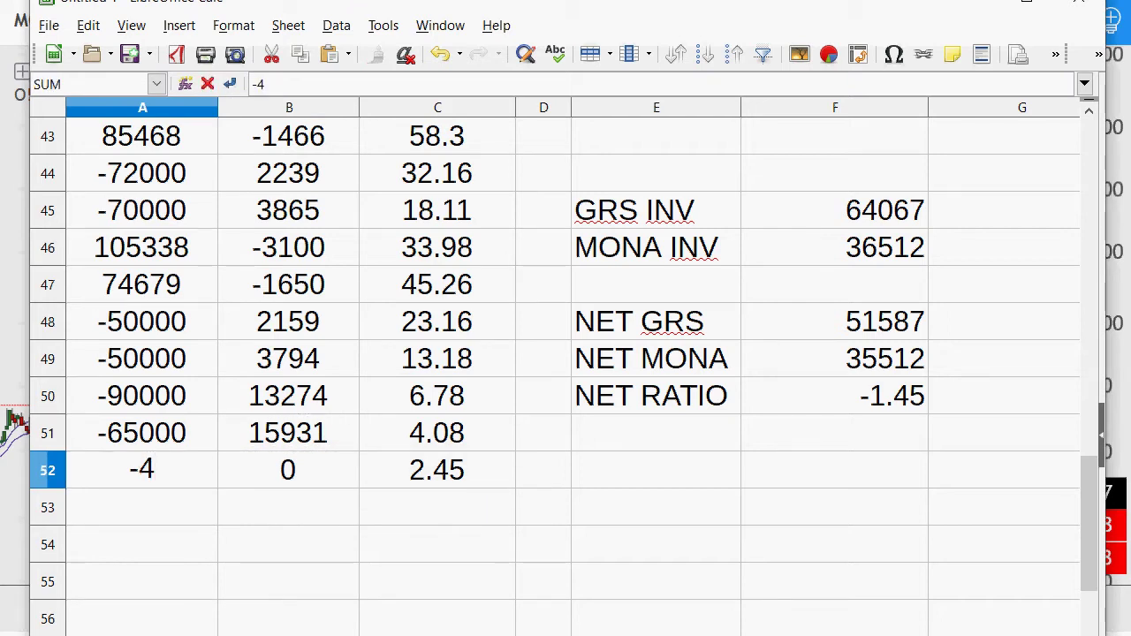
key("BackSpace")
type("6406")
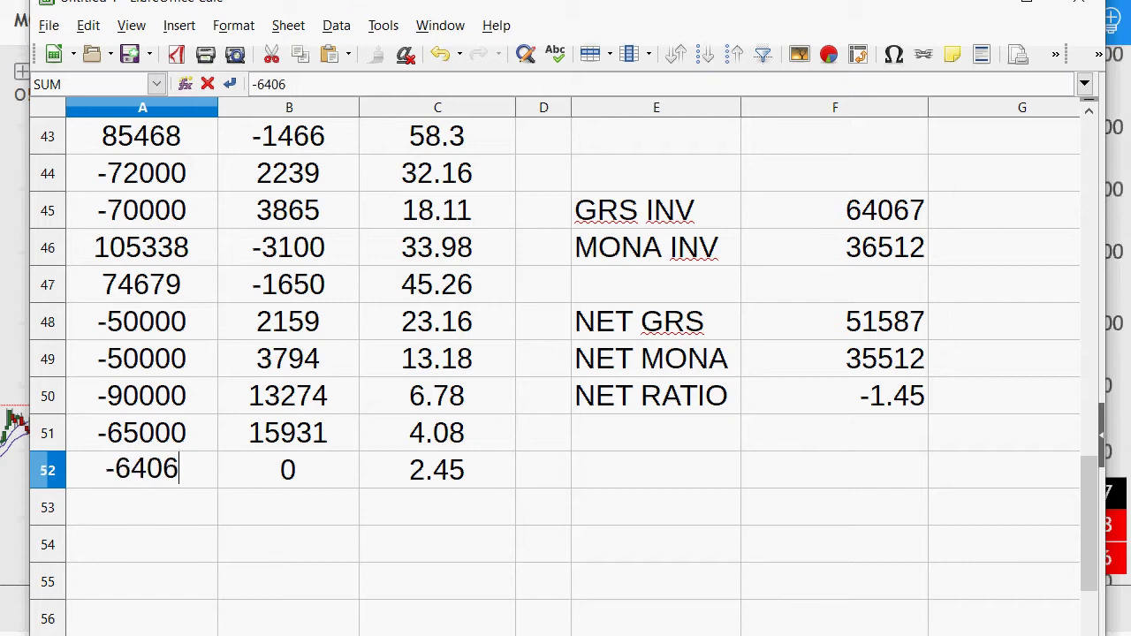
type("7")
key("Return")
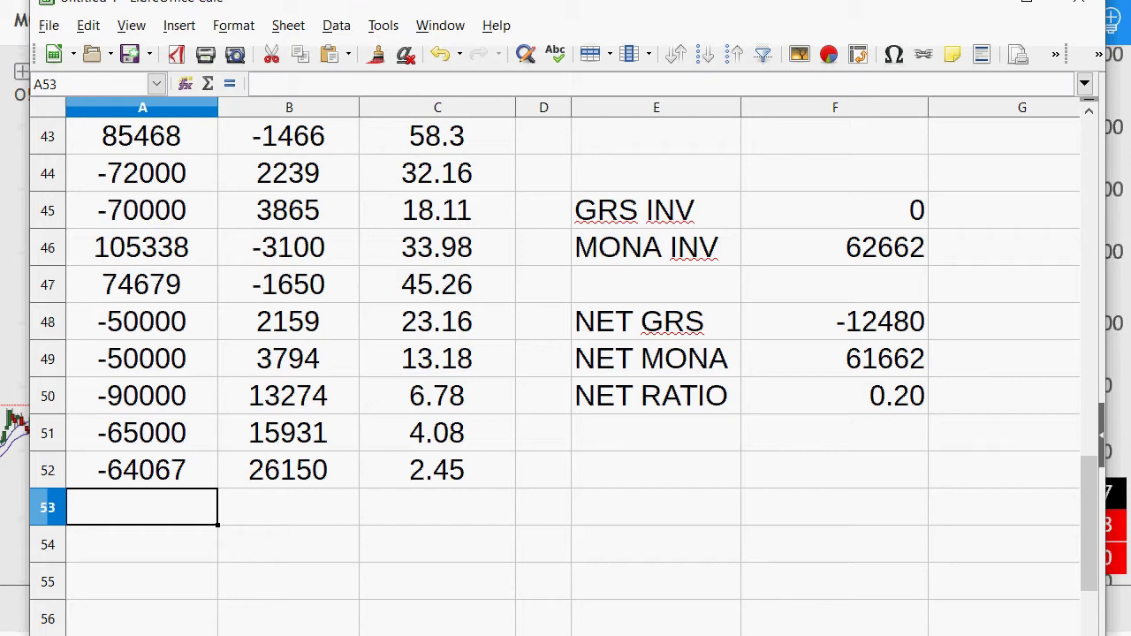
left_click(873, 251)
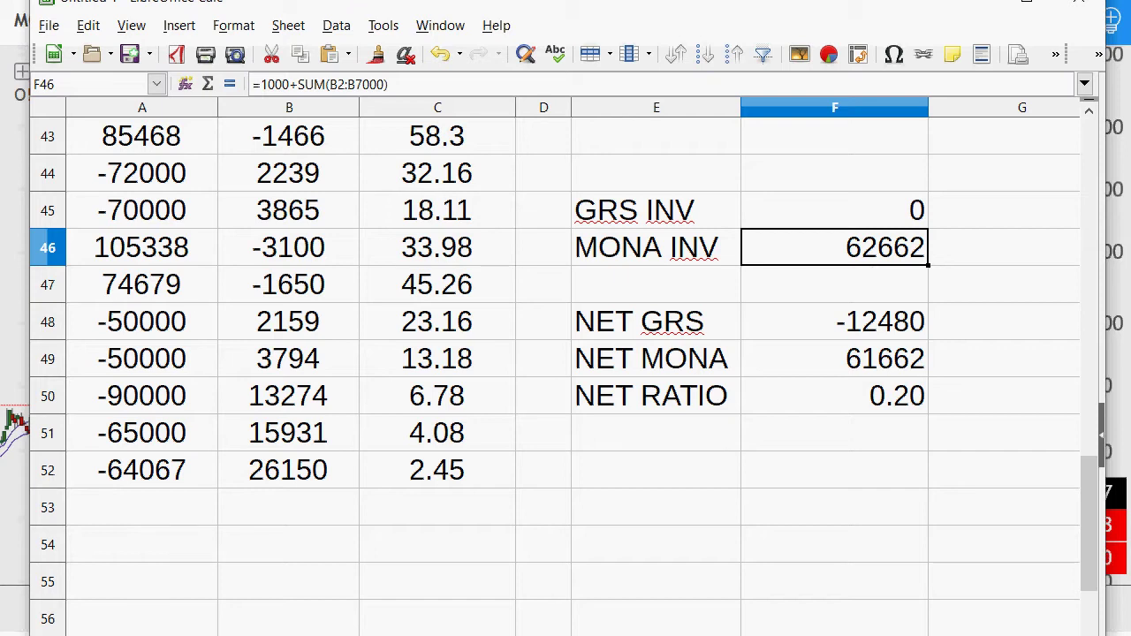
- Move the chart's horizontal line to about 2.46 and advance the replay to the rebound at about 3.99
key("alt+Tab")
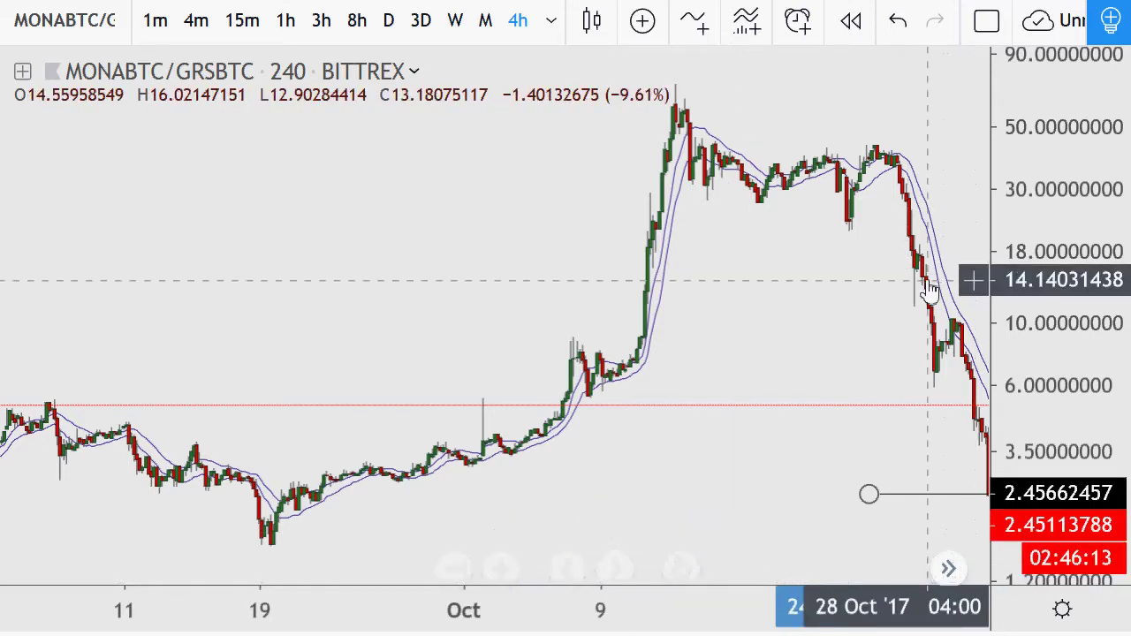
left_click(617, 570)
left_click(618, 572)
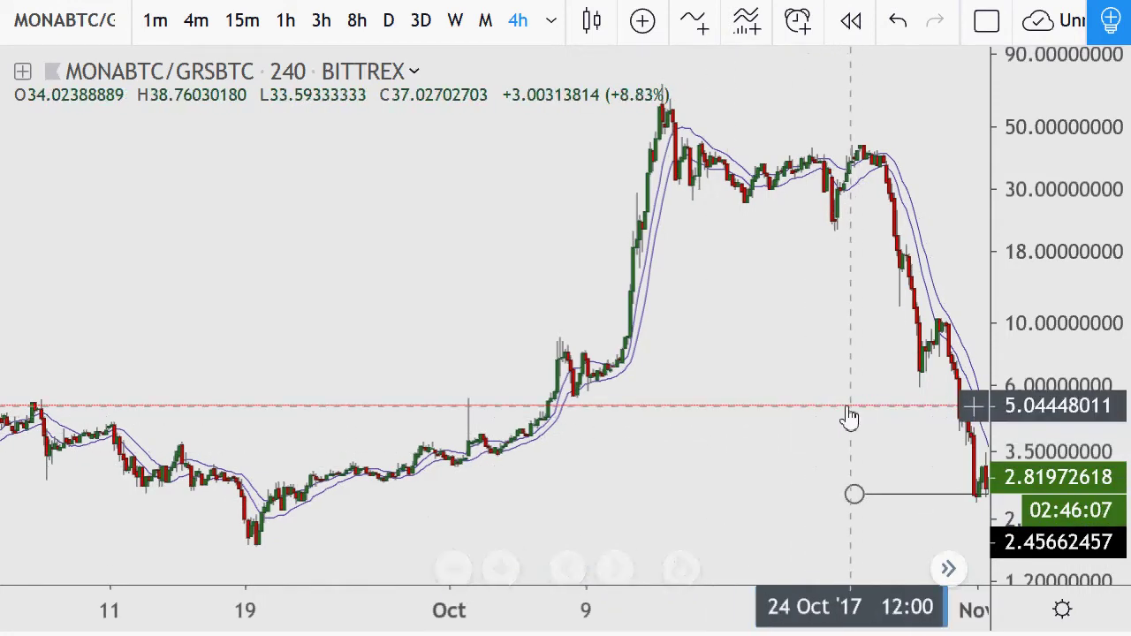
scroll(846, 417, "up", 3)
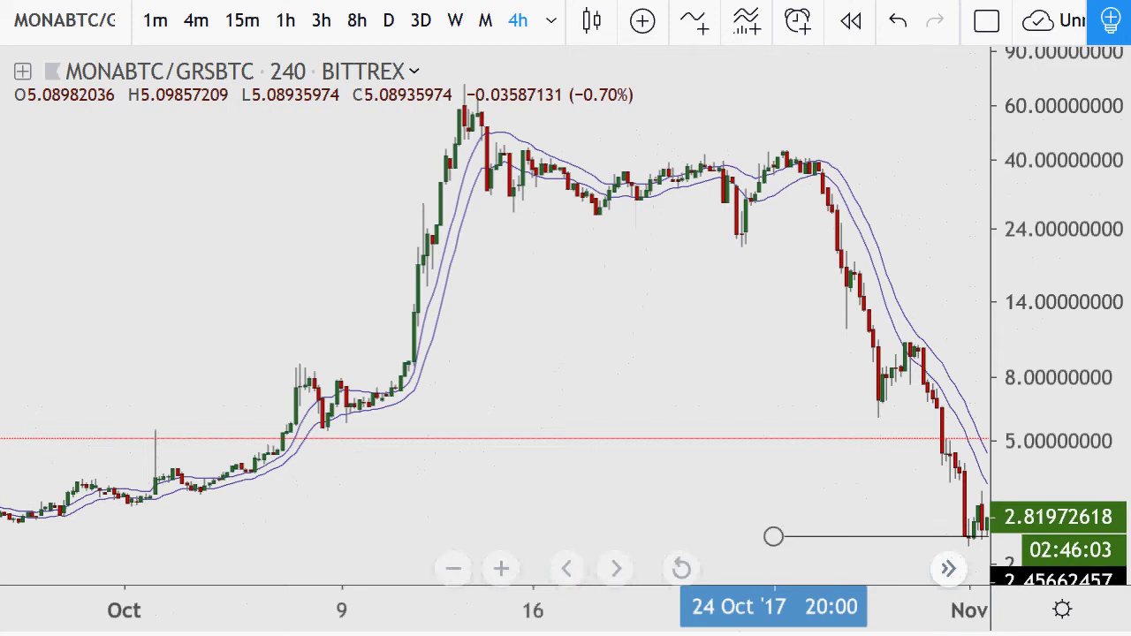
left_click(619, 571)
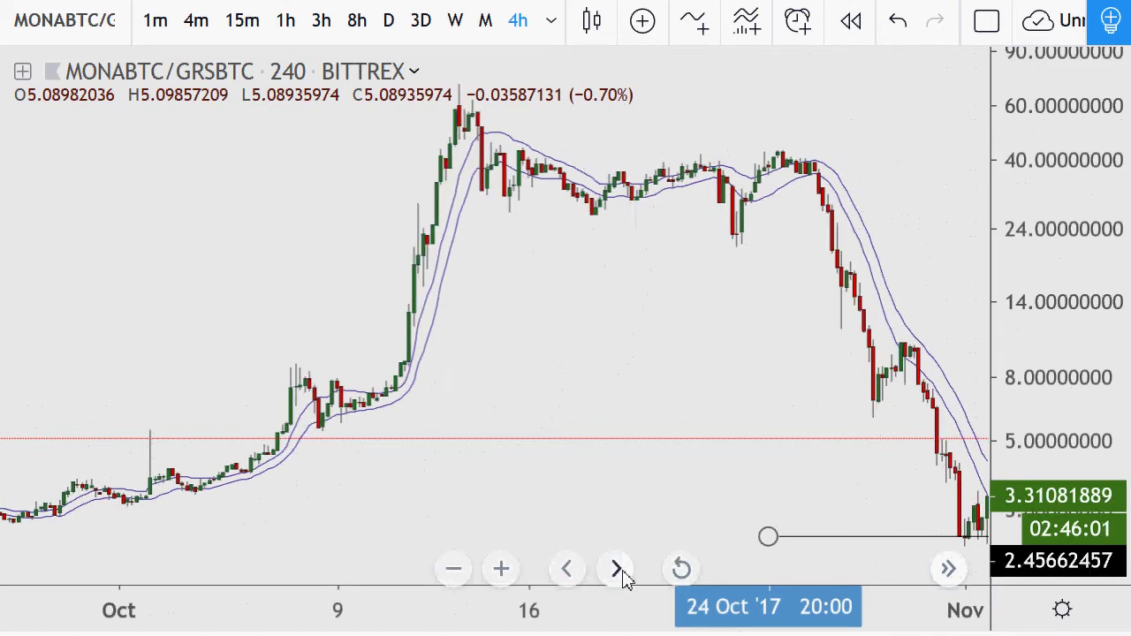
left_click(620, 573)
left_click(624, 574)
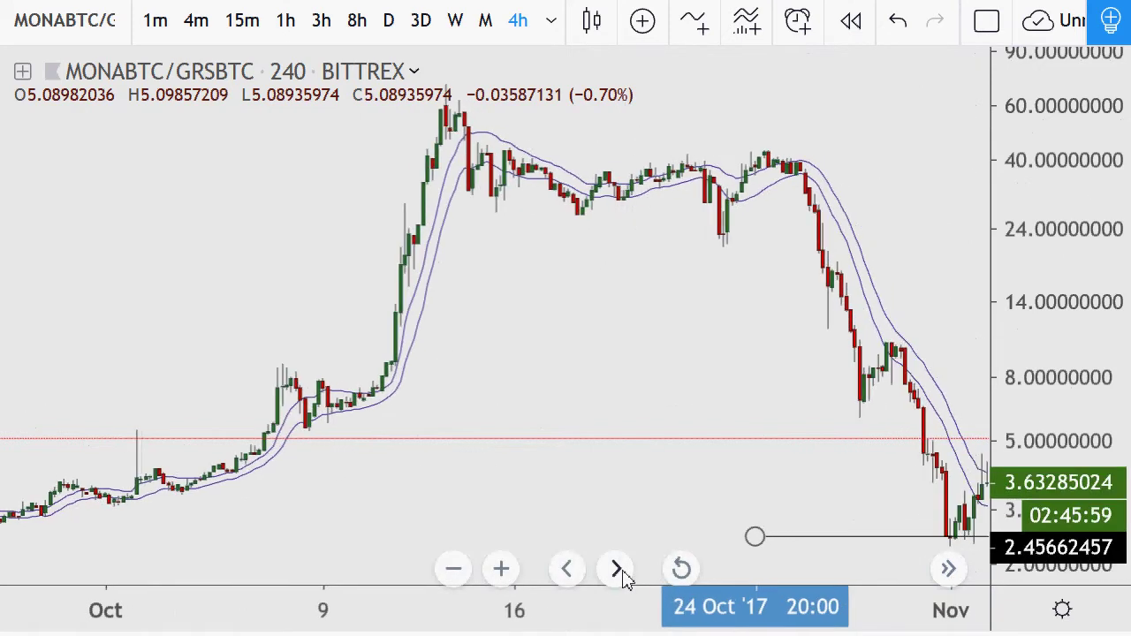
left_click(623, 574)
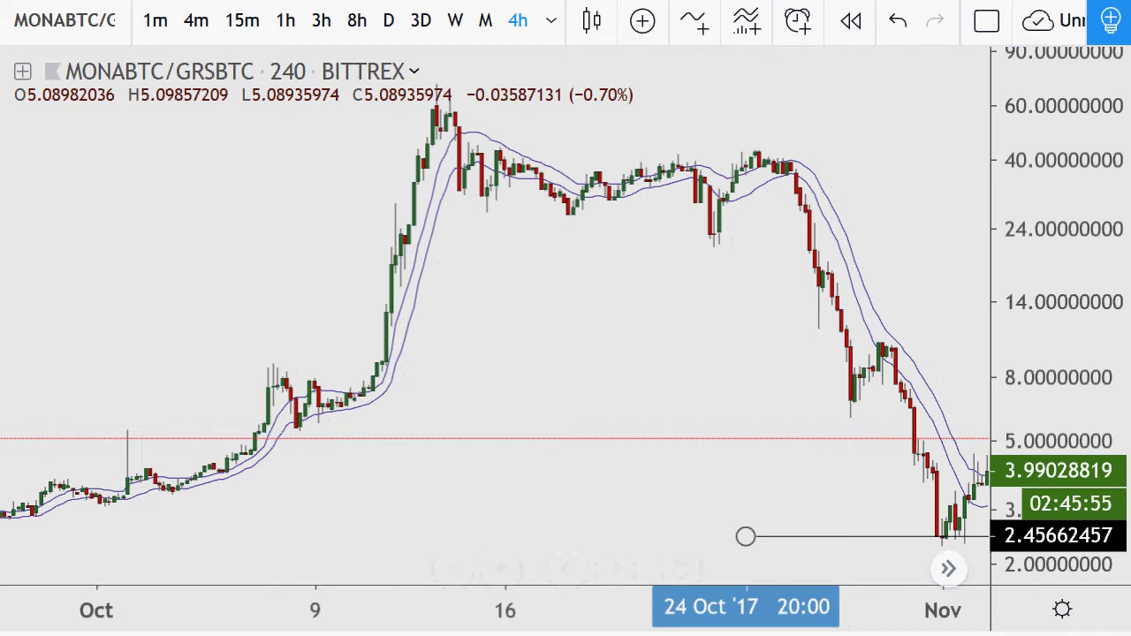
- Log 3.99 as the trade ratio in spreadsheet cell C53 and copy the GRS amount formula from A47 into A53
key("alt+Tab")
left_click(268, 520)
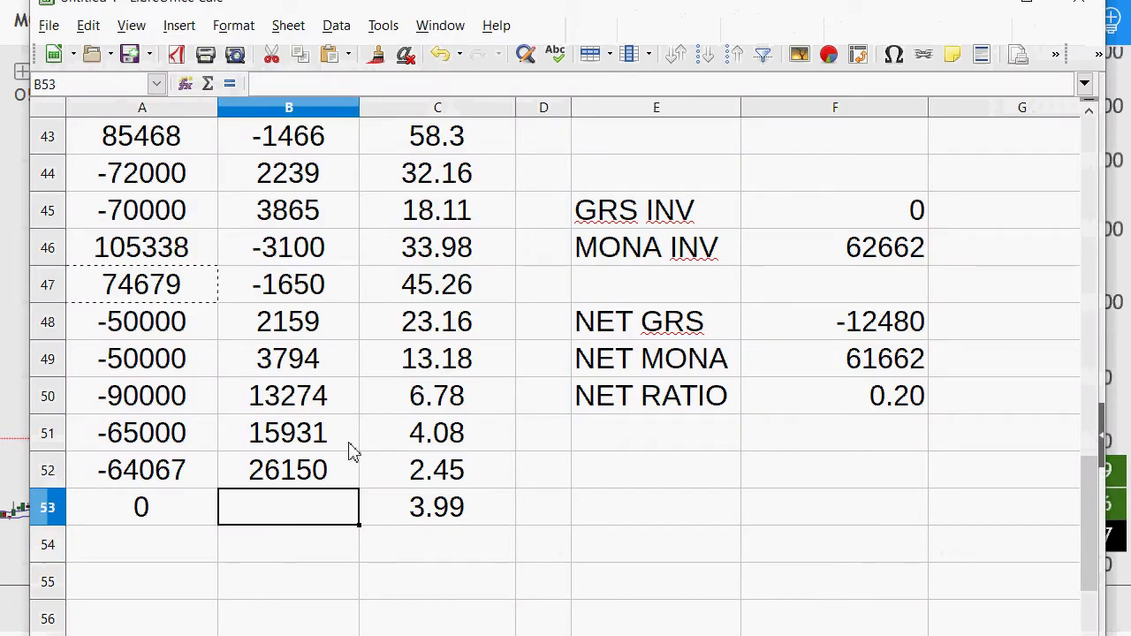
- Compare the ratios and MONA amounts of the trades in rows 51 and 52, and select cell B53
left_click(305, 473)
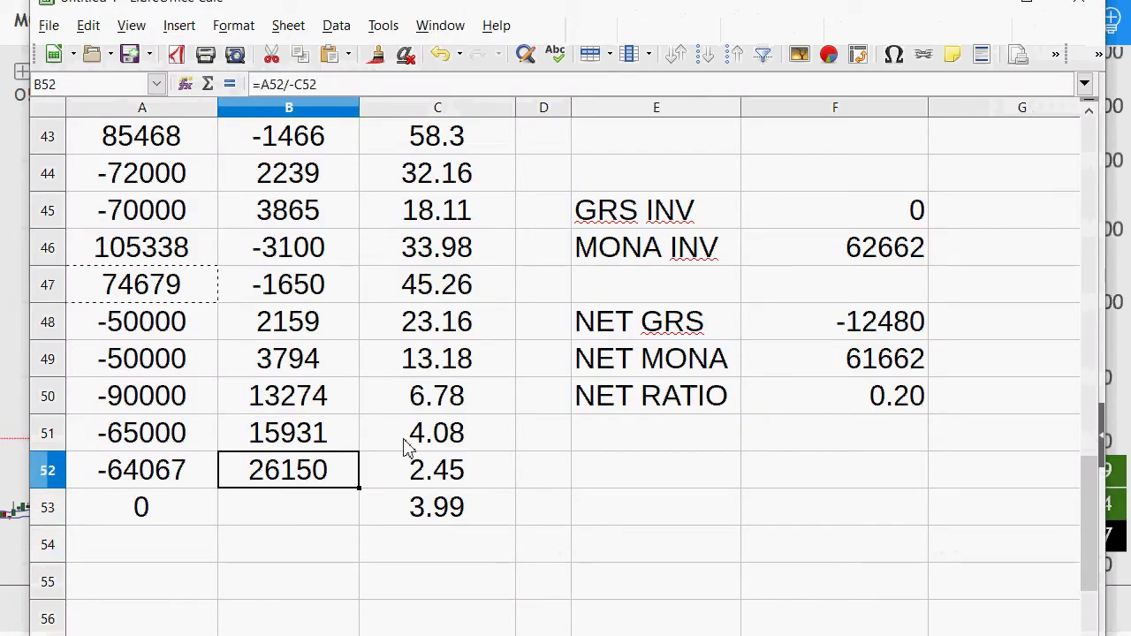
left_click(434, 432)
left_click(436, 477)
left_click(441, 522)
left_click_drag(440, 432, 150, 438)
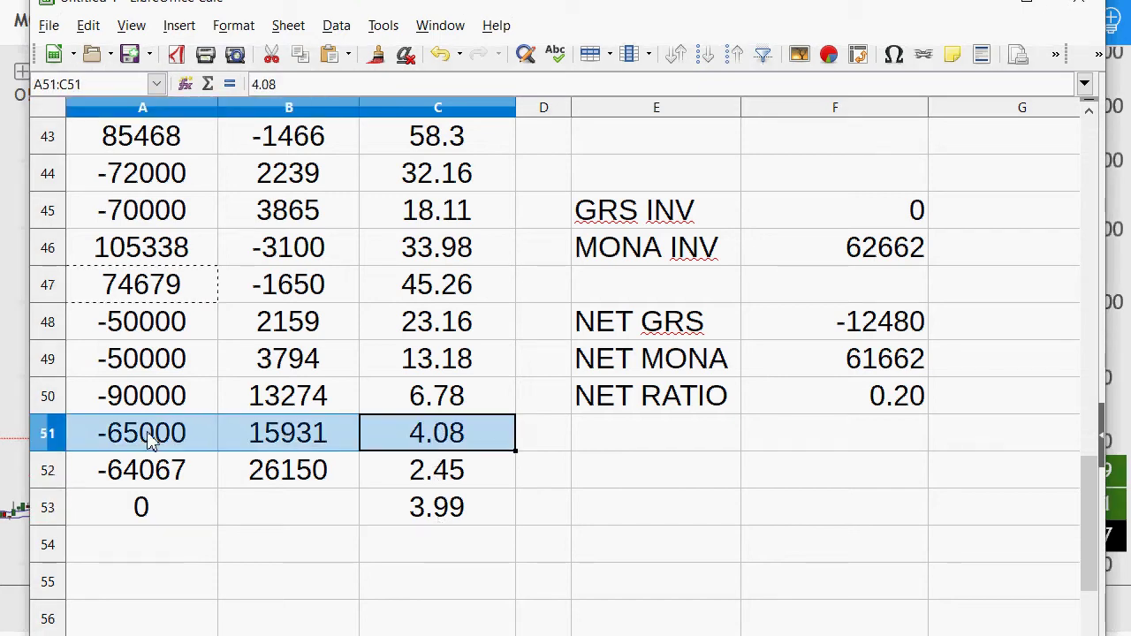
left_click(295, 501)
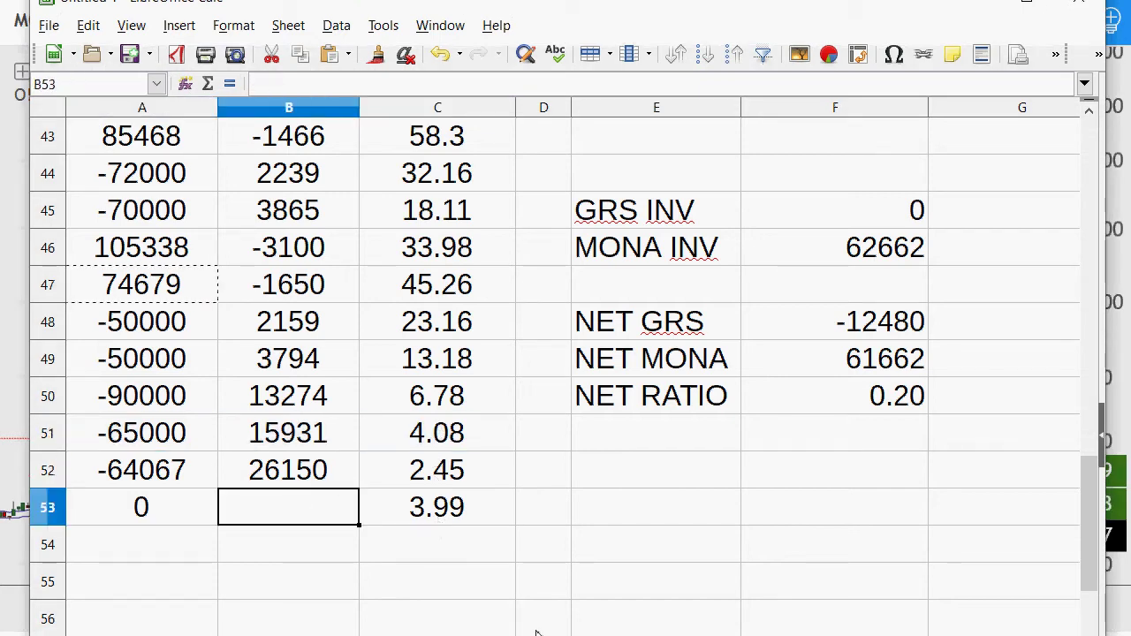
- Enter -20000 as the MONA amount sold in cell B53 and check the resulting GRS amount in A53
type("-")
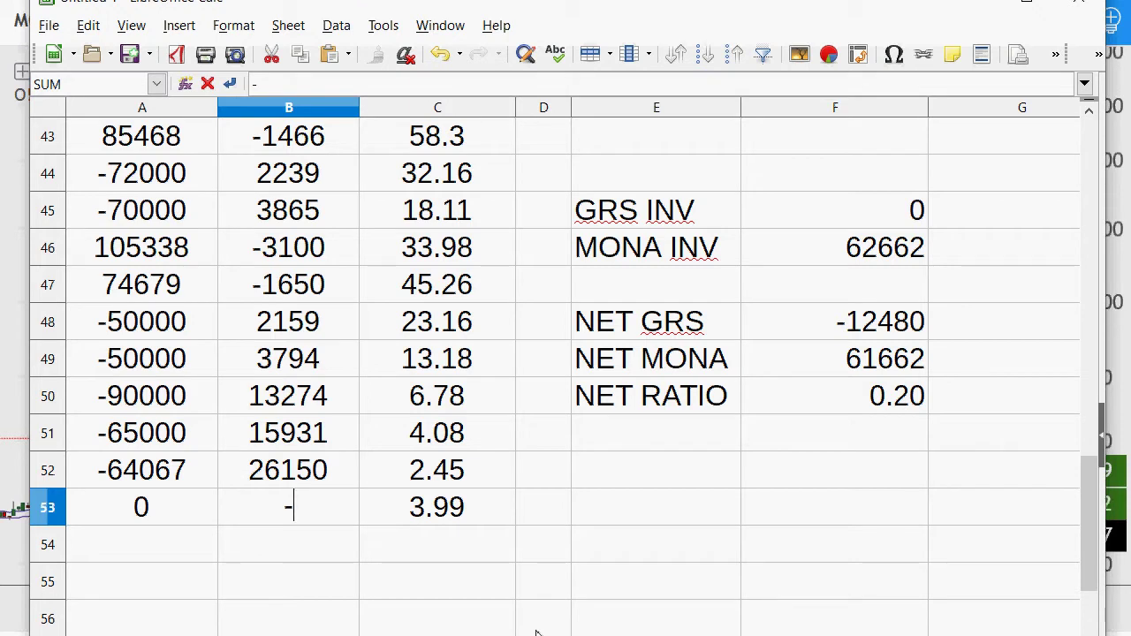
type("20000")
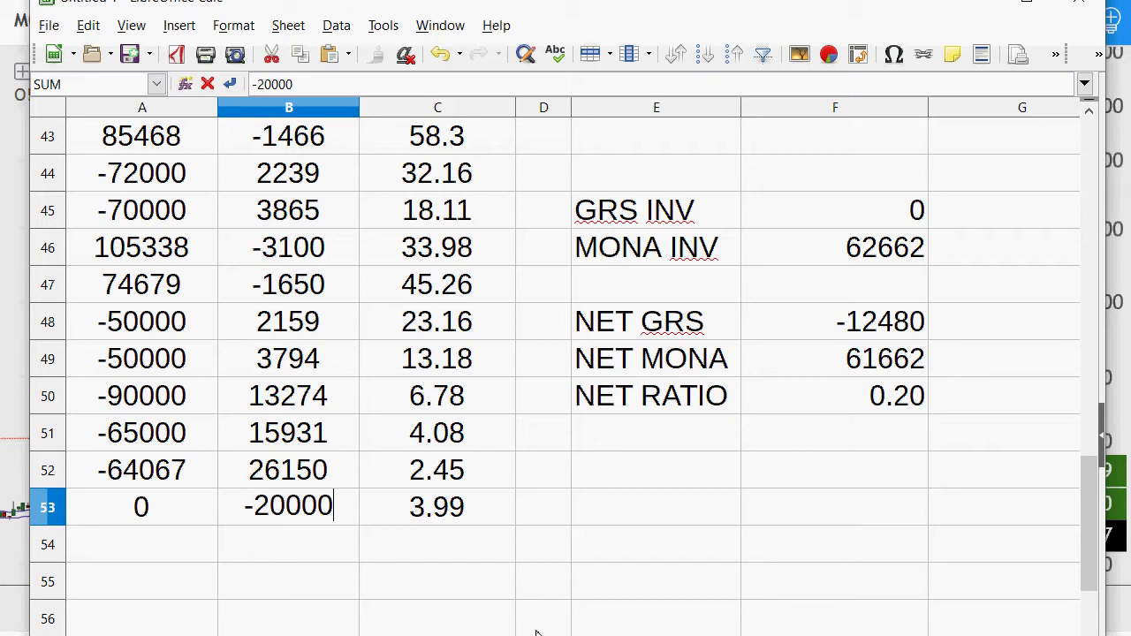
key("Return")
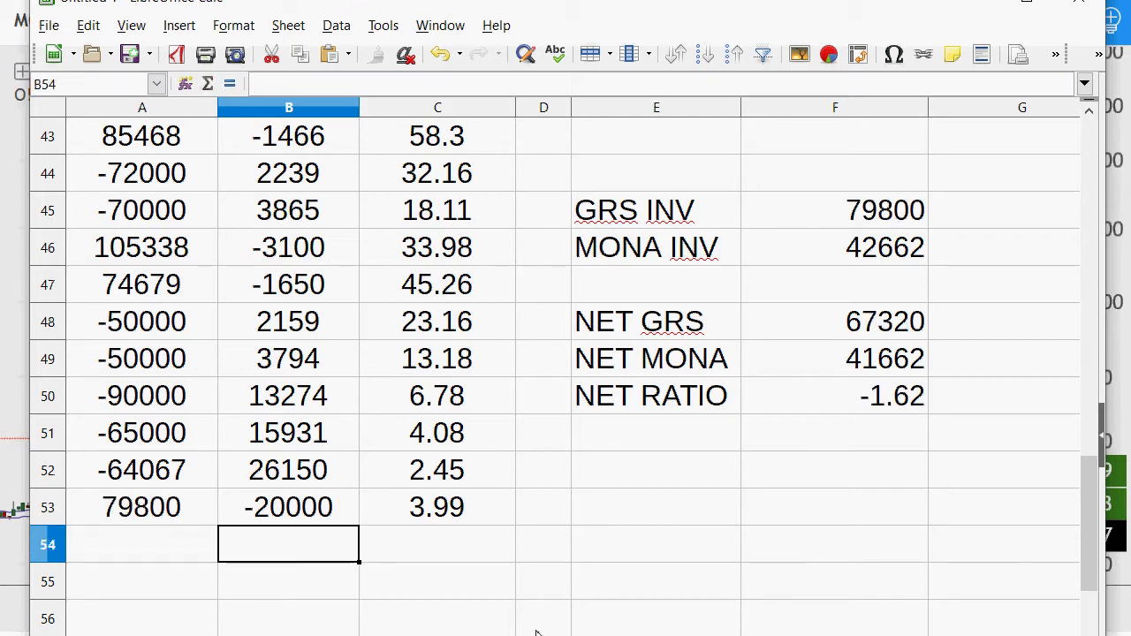
key("Left")
key("Up")
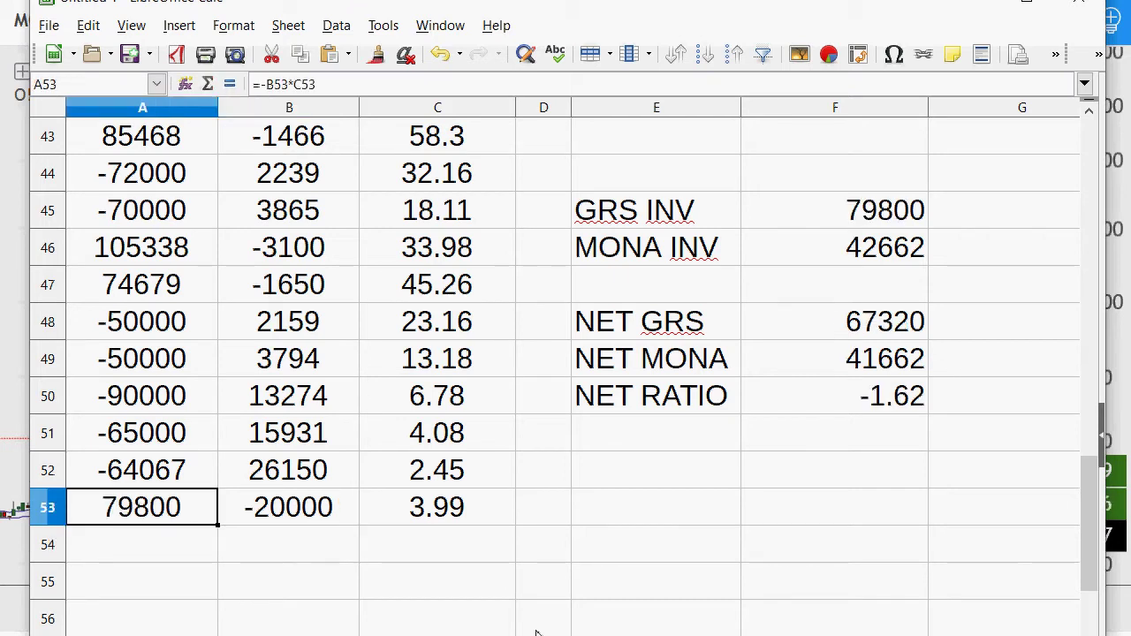
key("Right")
key("Right")
key("Left")
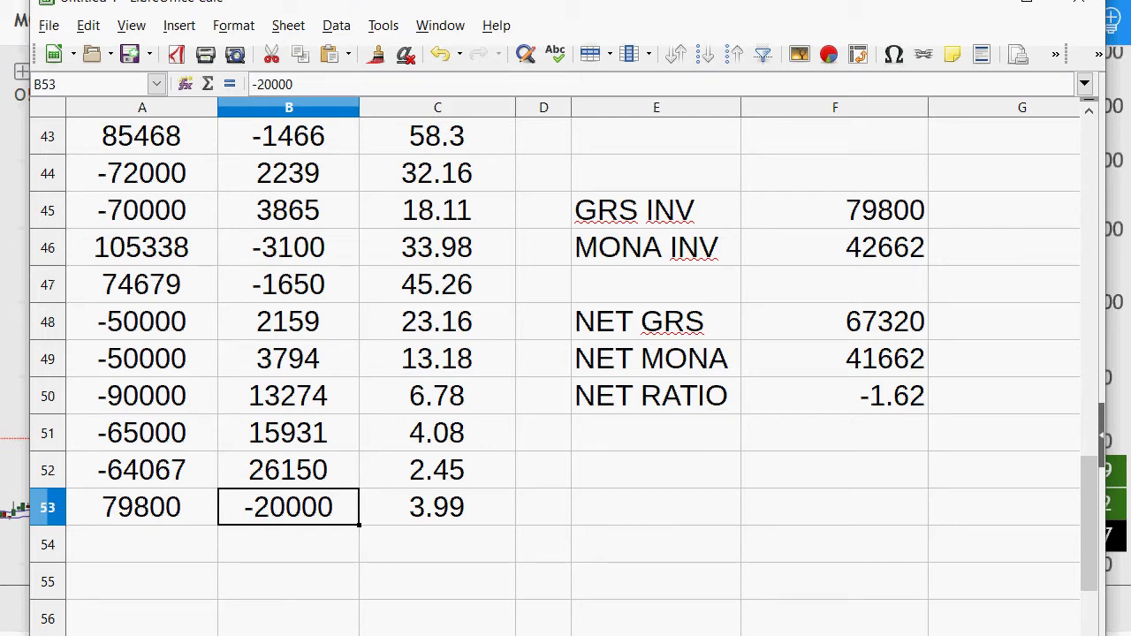
- Switch to the TradingView chart and advance the replay past the early November peak to the drop at about 2.96
key("alt+Tab")
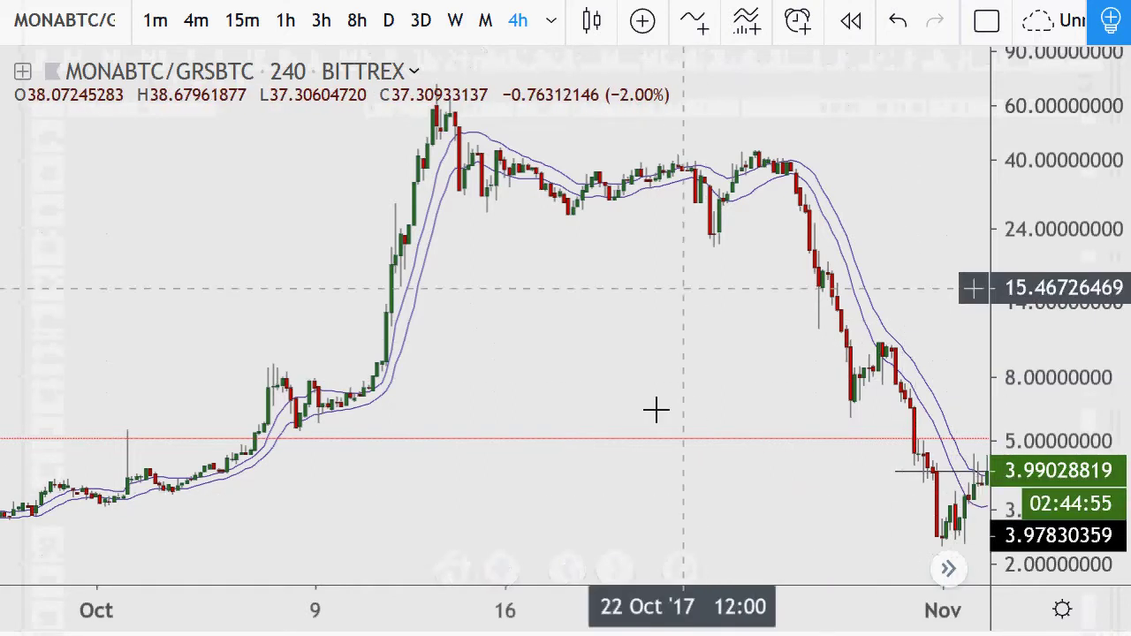
left_click(612, 576)
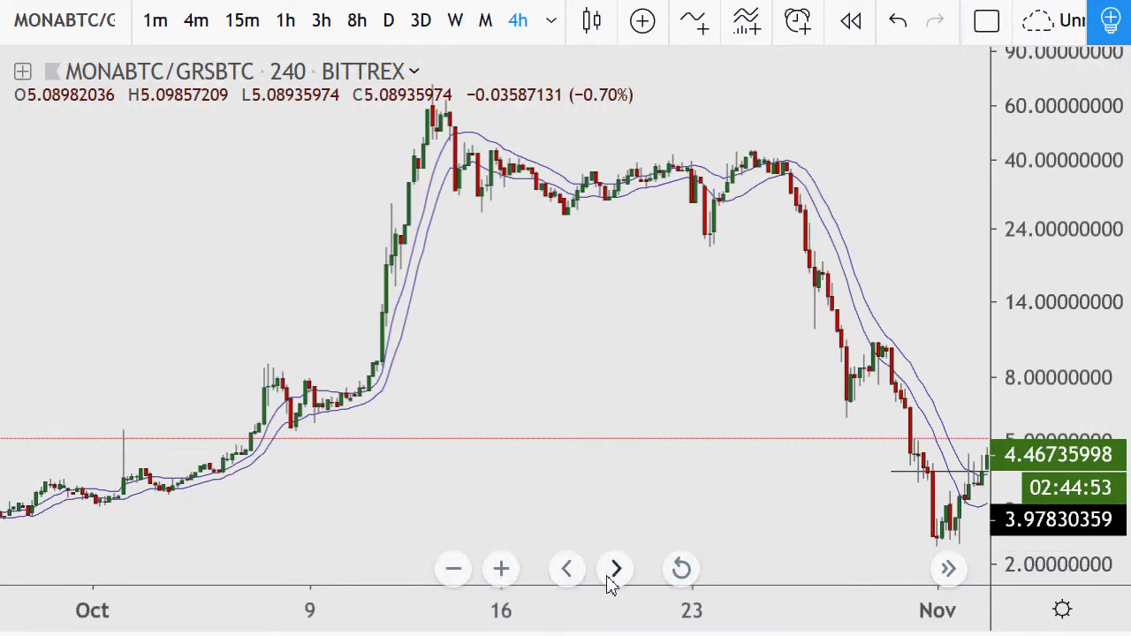
left_click(611, 579)
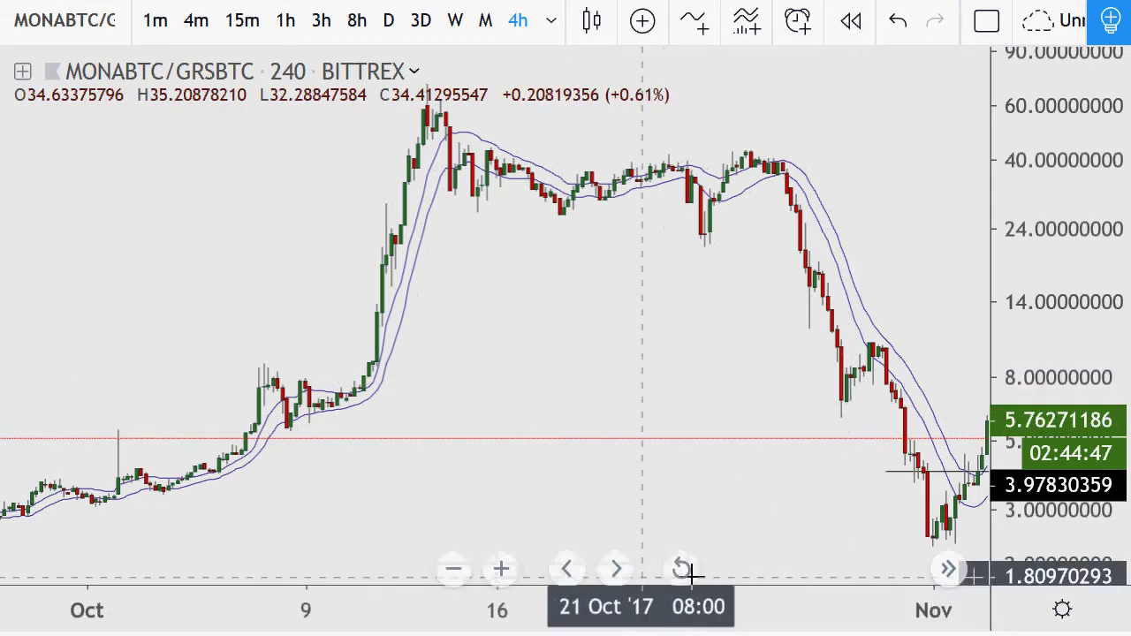
left_click(621, 575)
left_click(619, 573)
left_click(619, 573)
left_click(619, 572)
left_click(619, 573)
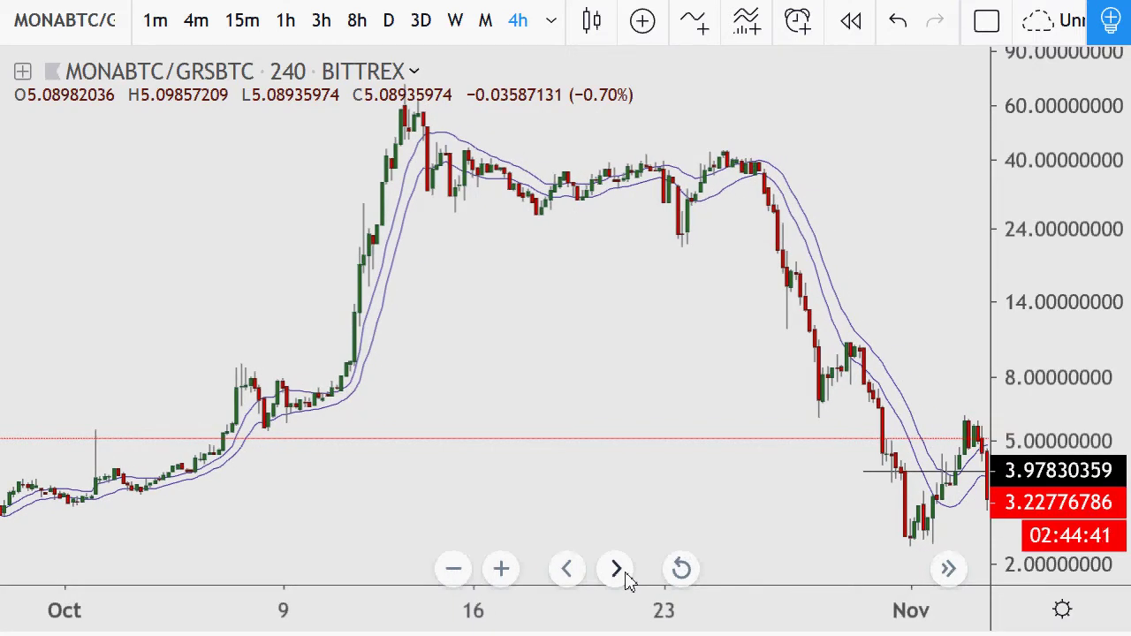
left_click(625, 578)
left_click(625, 578)
left_click(626, 577)
left_click(626, 577)
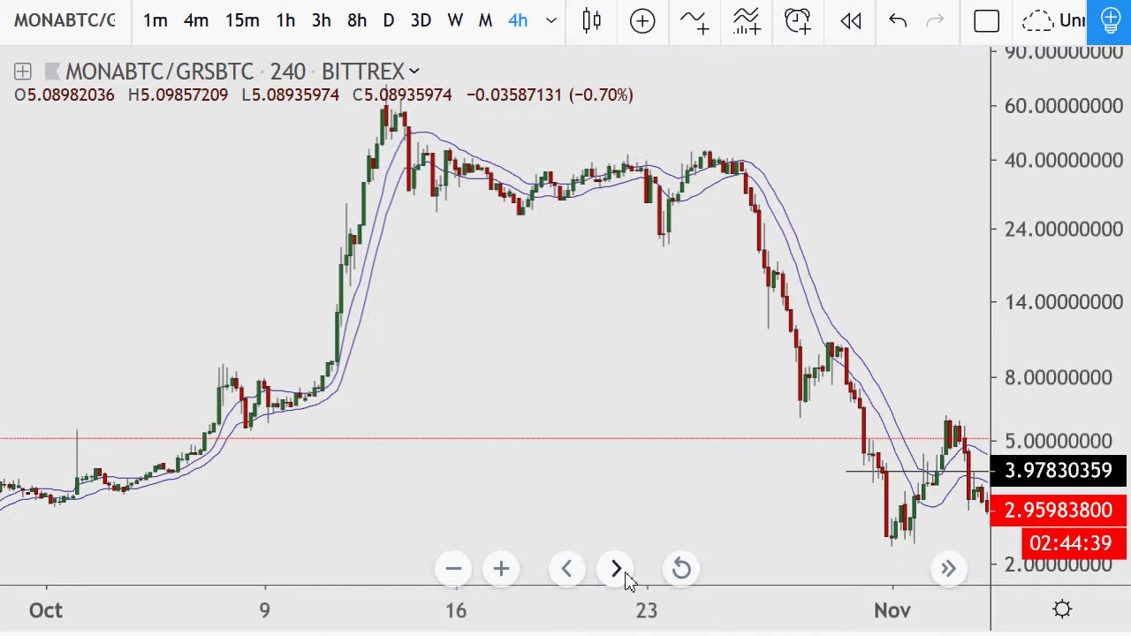
- Continue advancing the replay through November to the rally at about 10.60
left_click(626, 577)
left_click(626, 577)
left_click(626, 577)
left_click(626, 577)
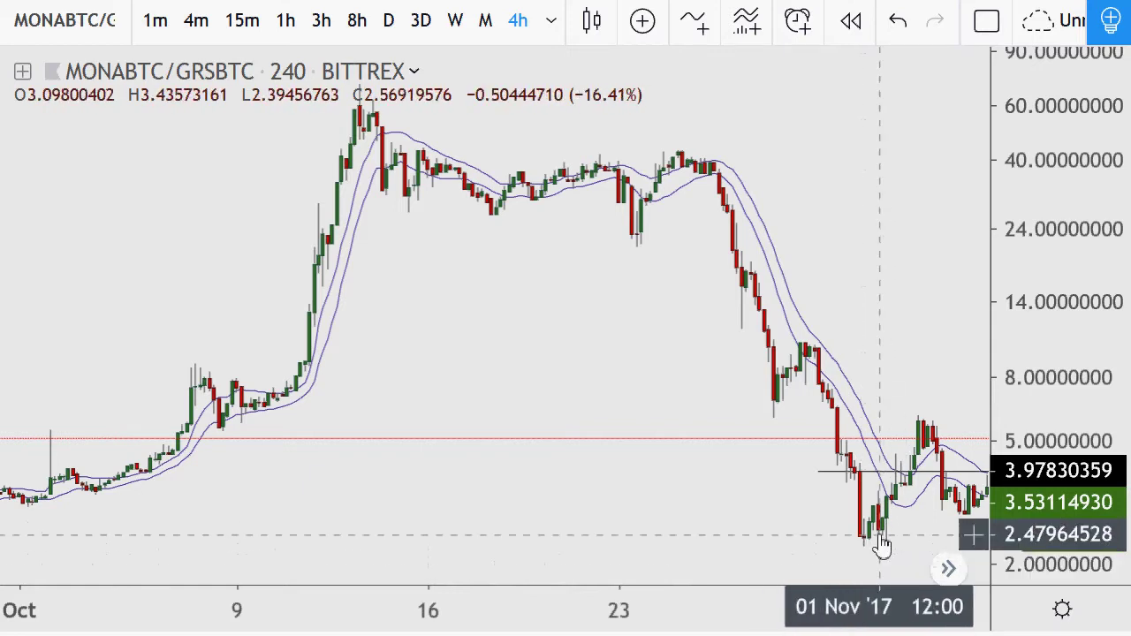
left_click(617, 571)
left_click_drag(617, 570, 620, 572)
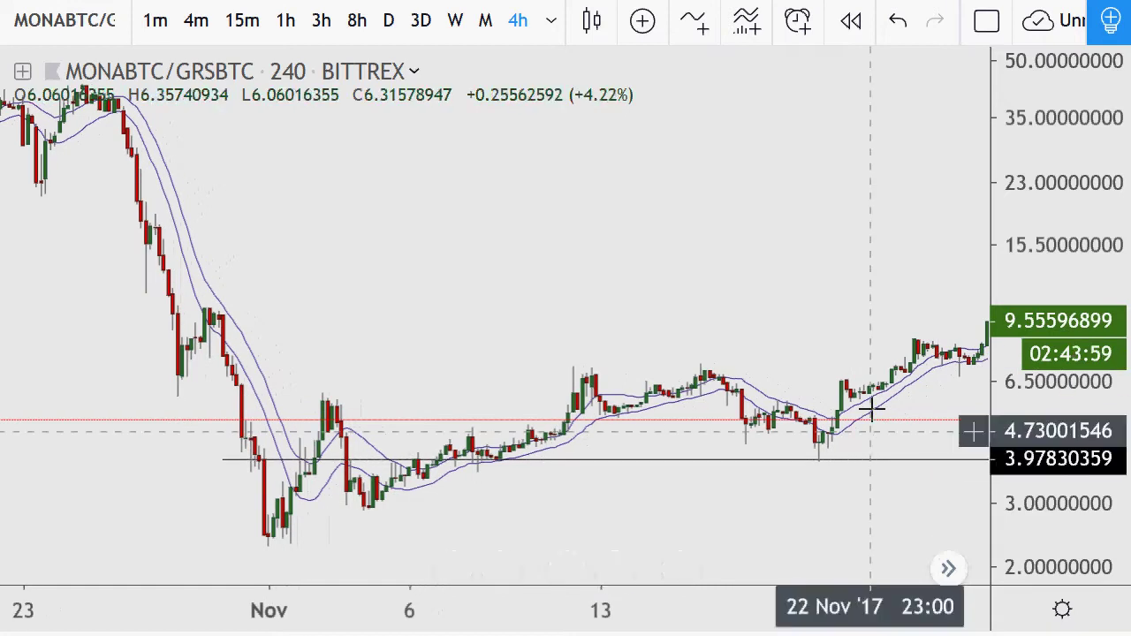
left_click(616, 573)
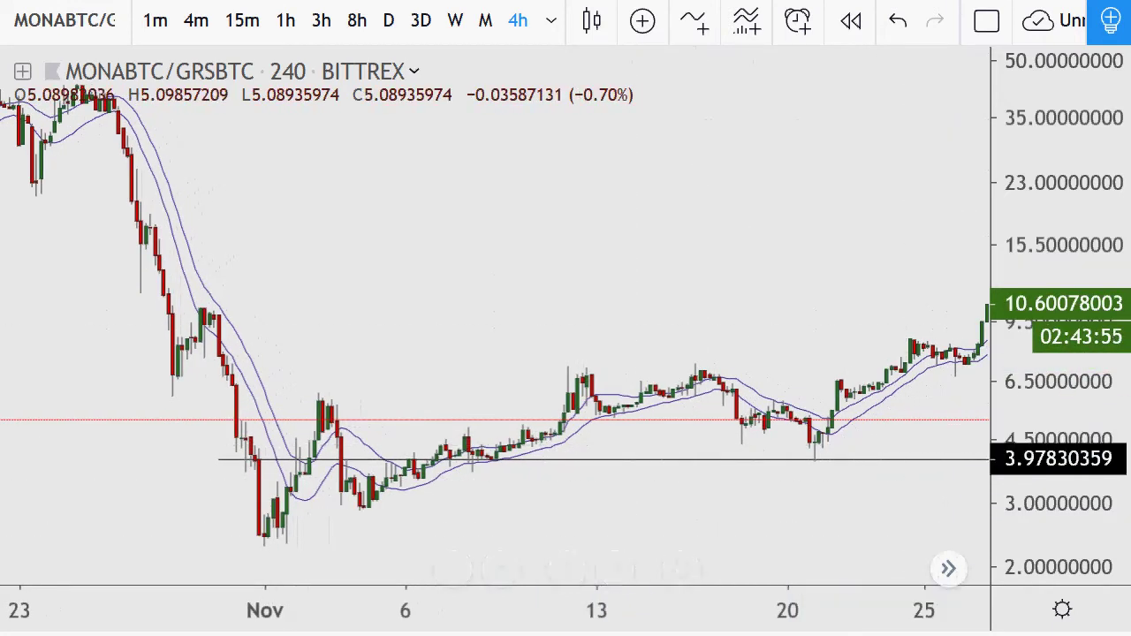
- Switch to LibreOffice Calc, log 10.6 as the trade ratio in C54 and copy the GRS amount formula from A53 into A54
key("alt+Tab")
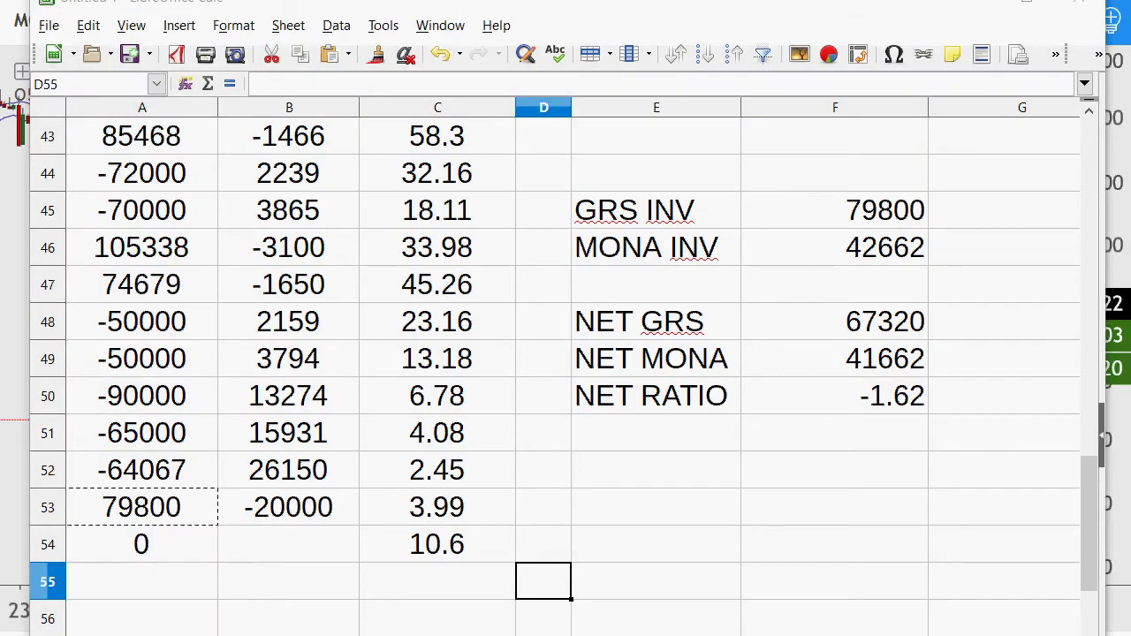
left_click(452, 523)
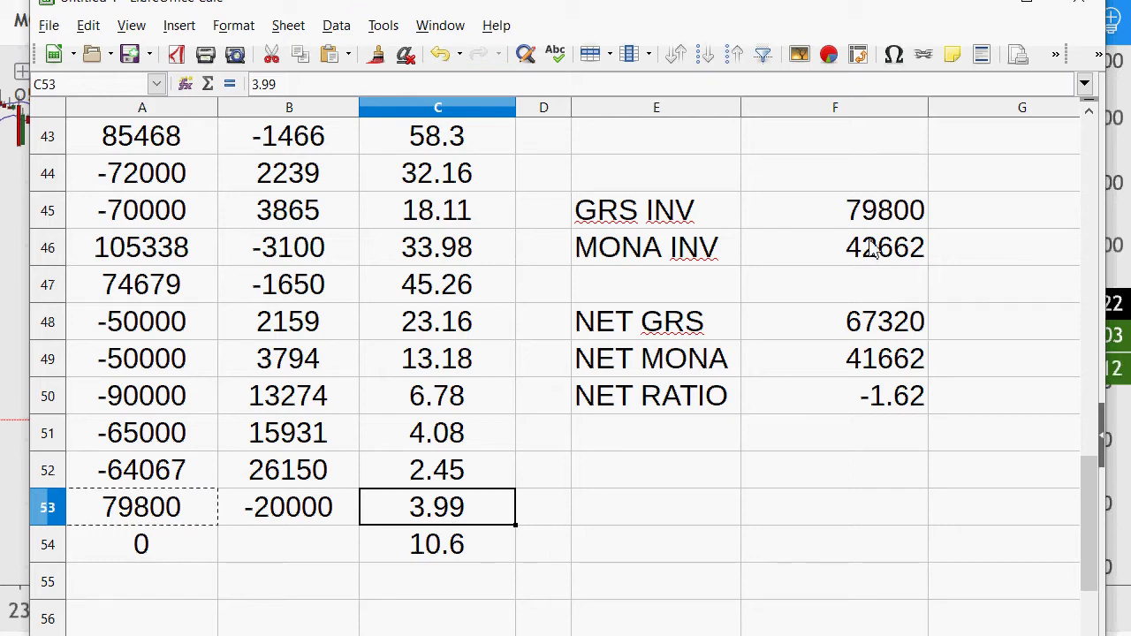
- Format the inventory and net holdings cells F45:F49 with a thousands separator
left_click_drag(884, 210, 884, 362)
right_click(880, 359)
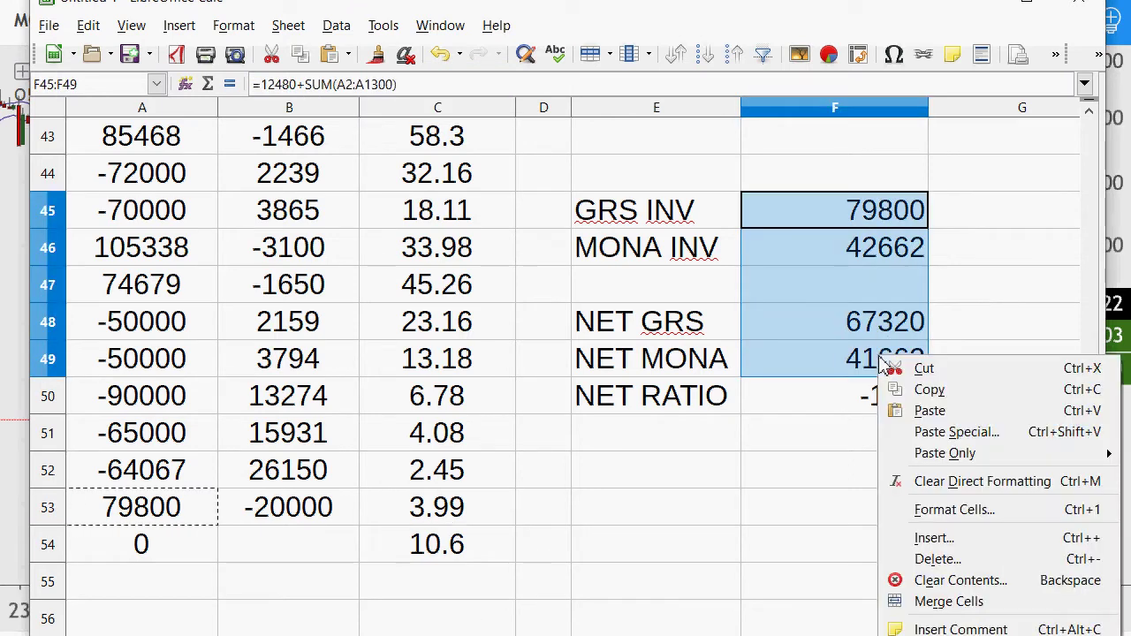
left_click(915, 510)
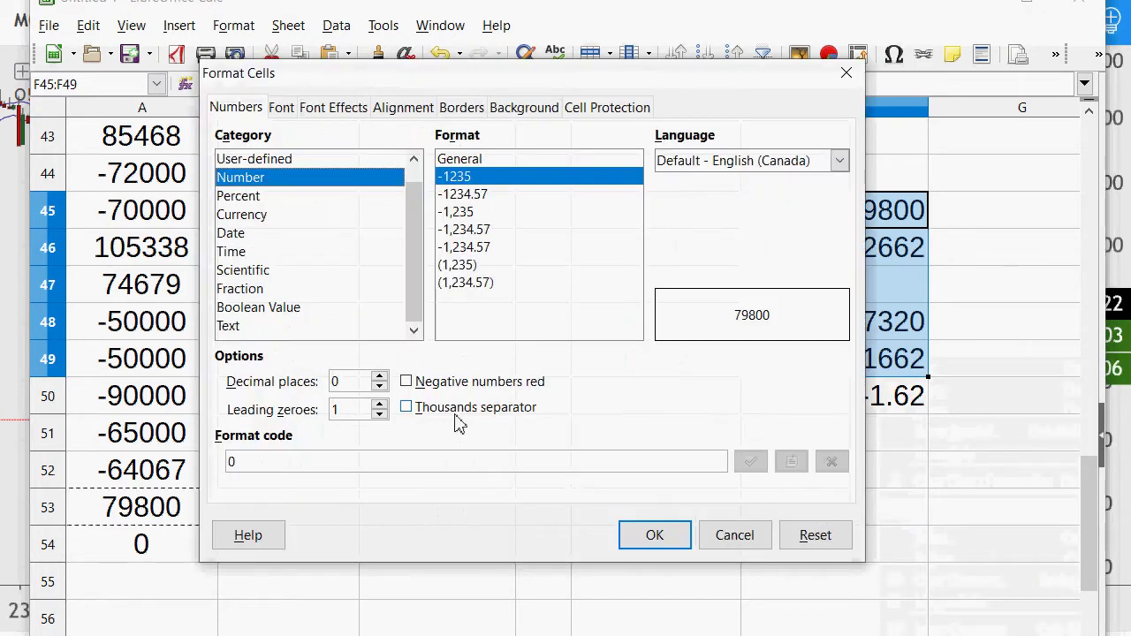
left_click(458, 410)
left_click(655, 536)
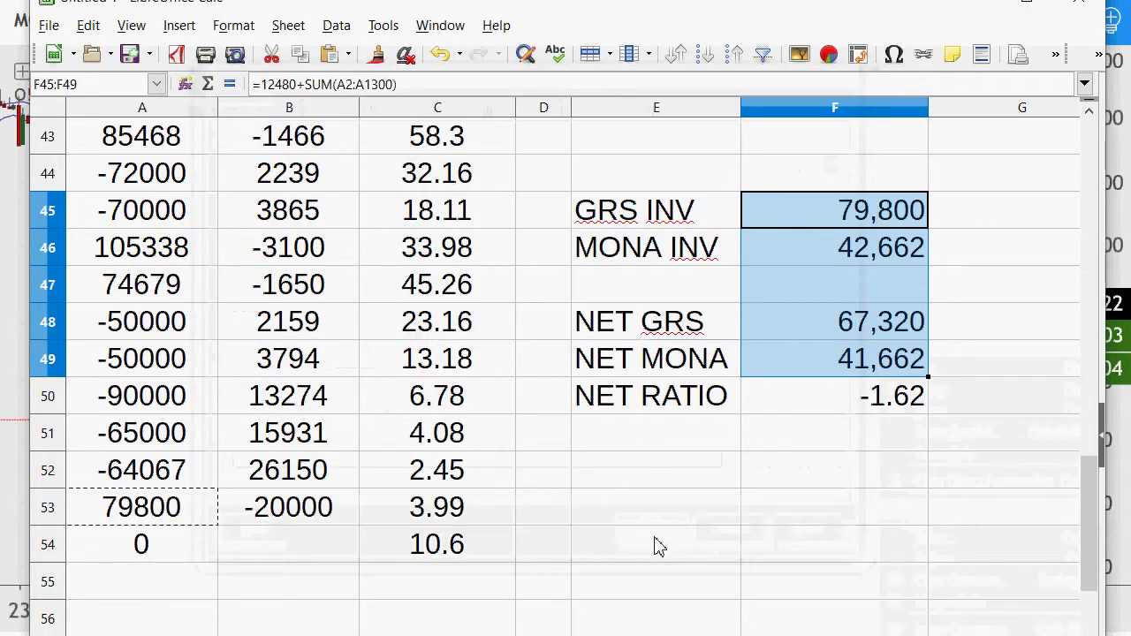
left_click(657, 544)
- Enter -17500 as the MONA amount sold in cell B54 and check the GRS and MONA inventories
left_click(270, 550)
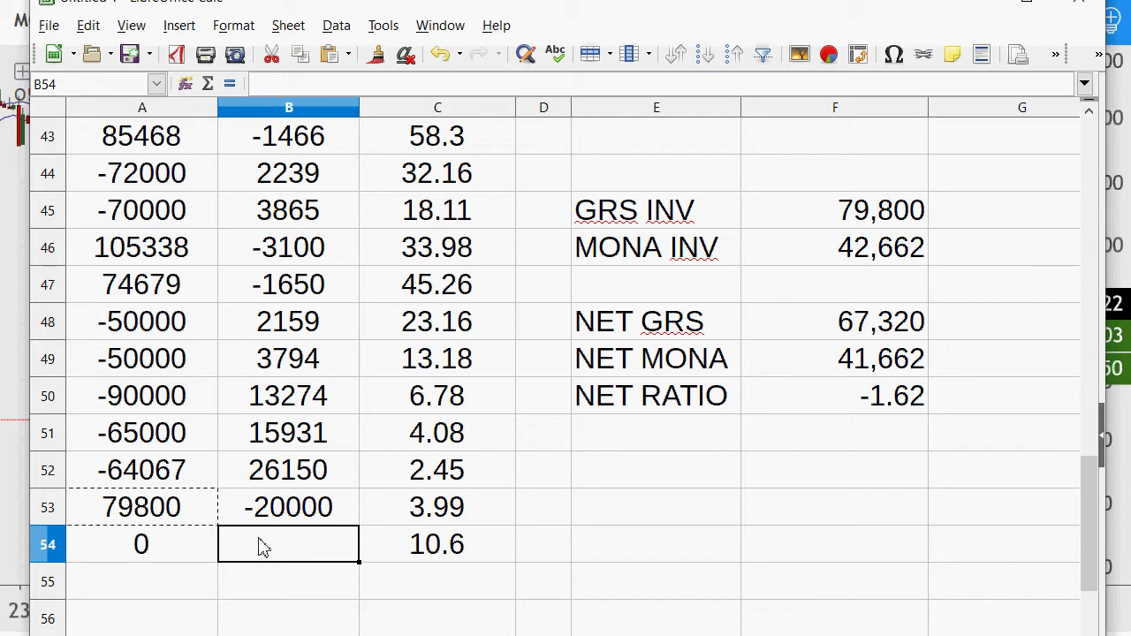
type("-17500")
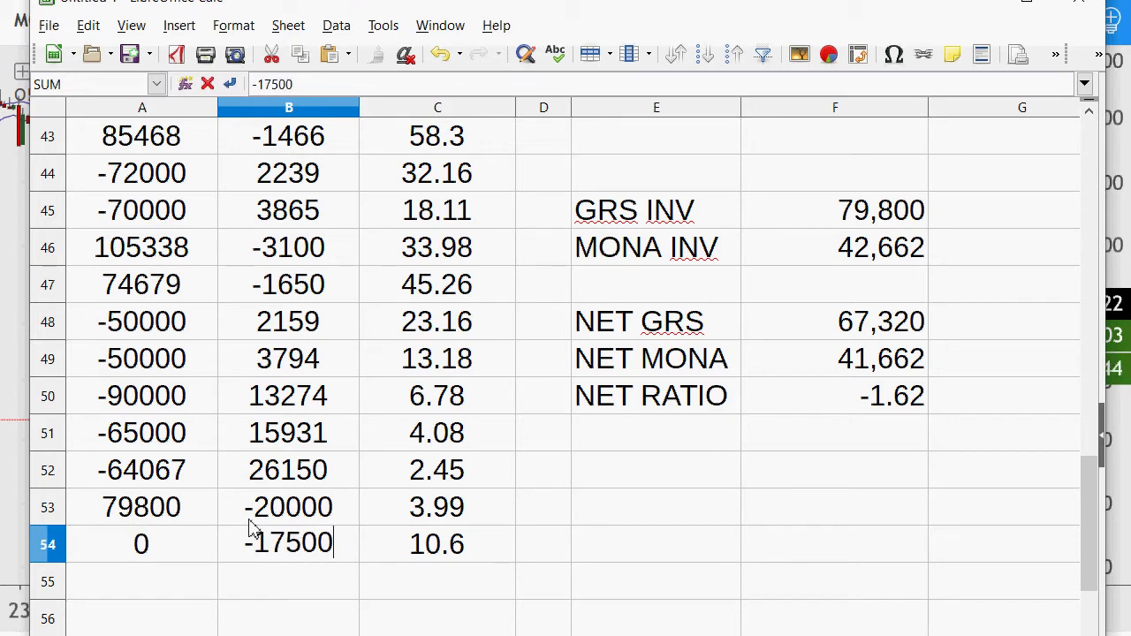
key("Return")
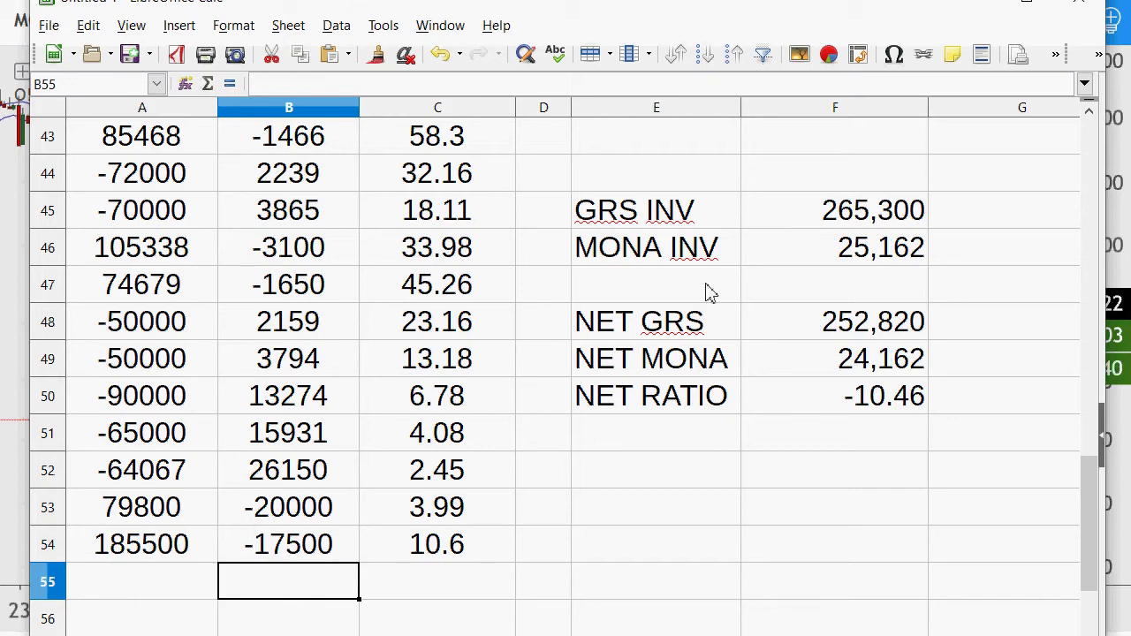
left_click(844, 231)
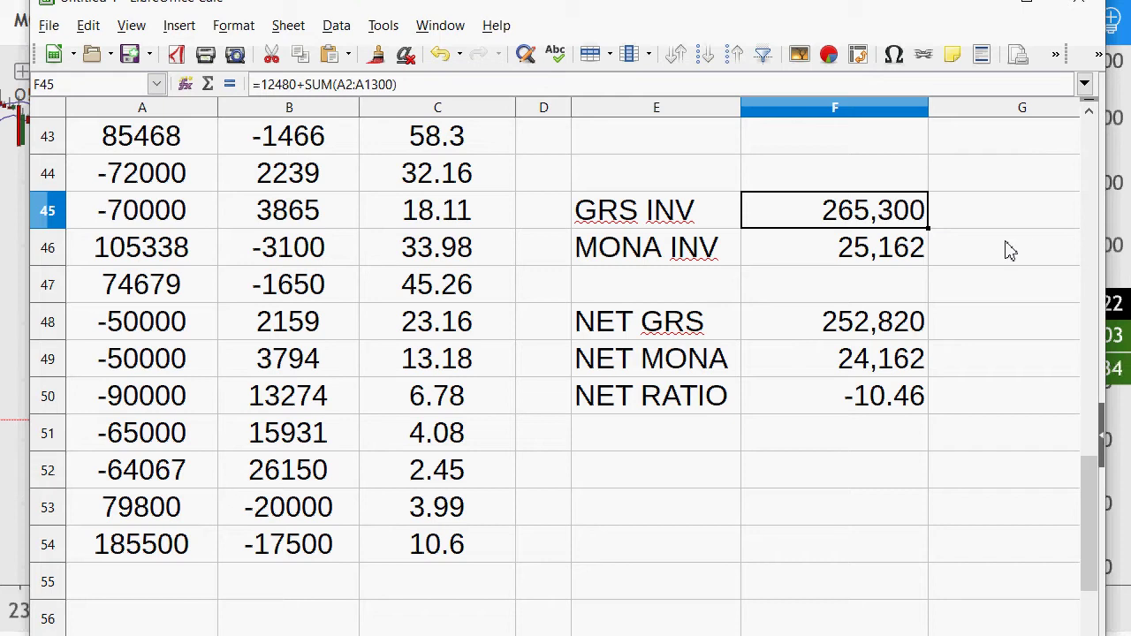
left_click(884, 256)
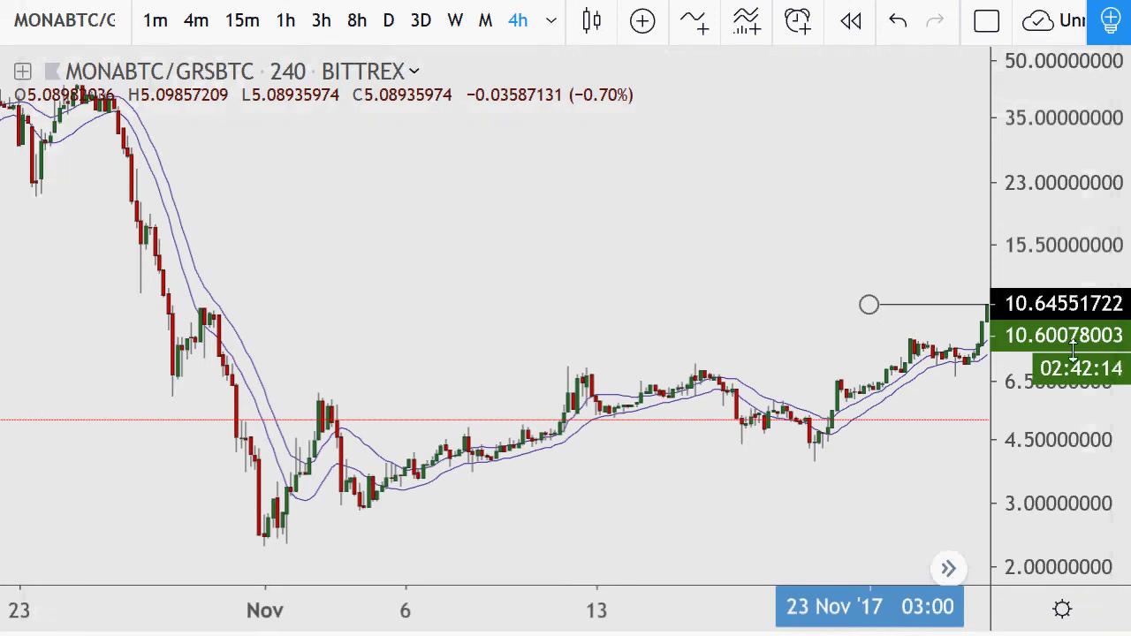
- Switch to the TradingView chart and advance the replay past the late November peaks to the drop at about 5.85
scroll(733, 366, "down", 2)
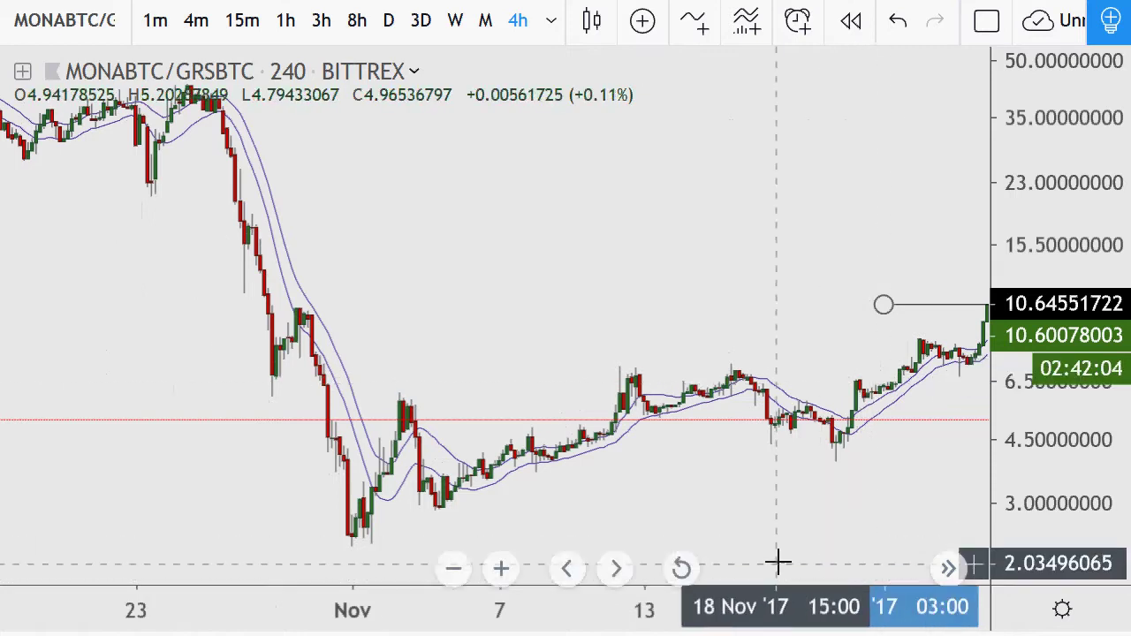
left_click(618, 569)
left_click(622, 575)
left_click(622, 576)
left_click(621, 576)
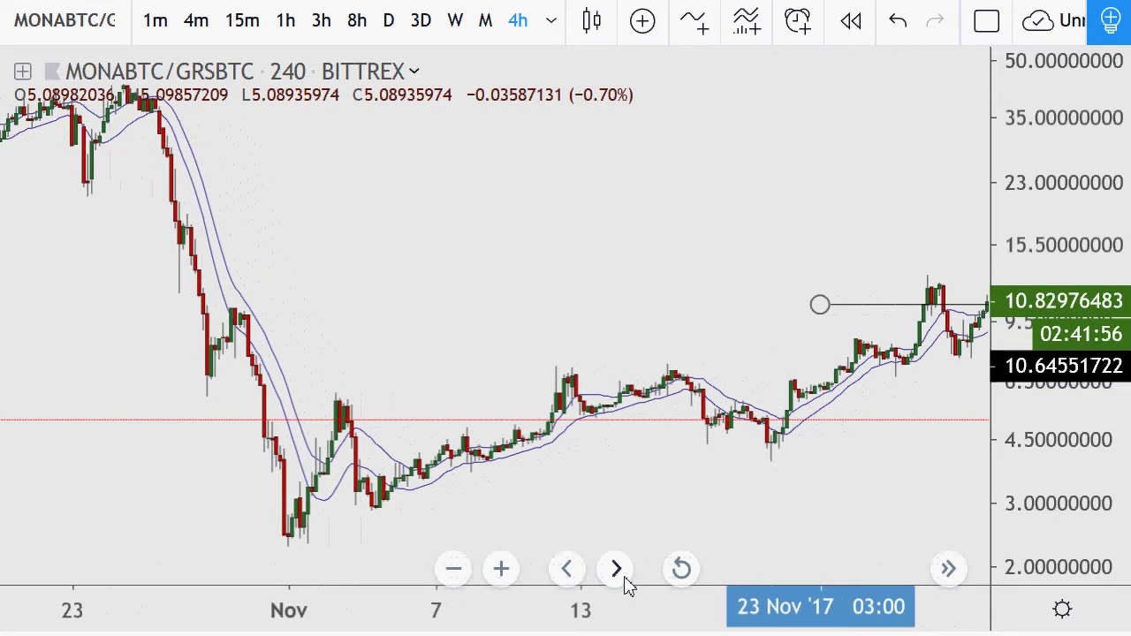
left_click(622, 577)
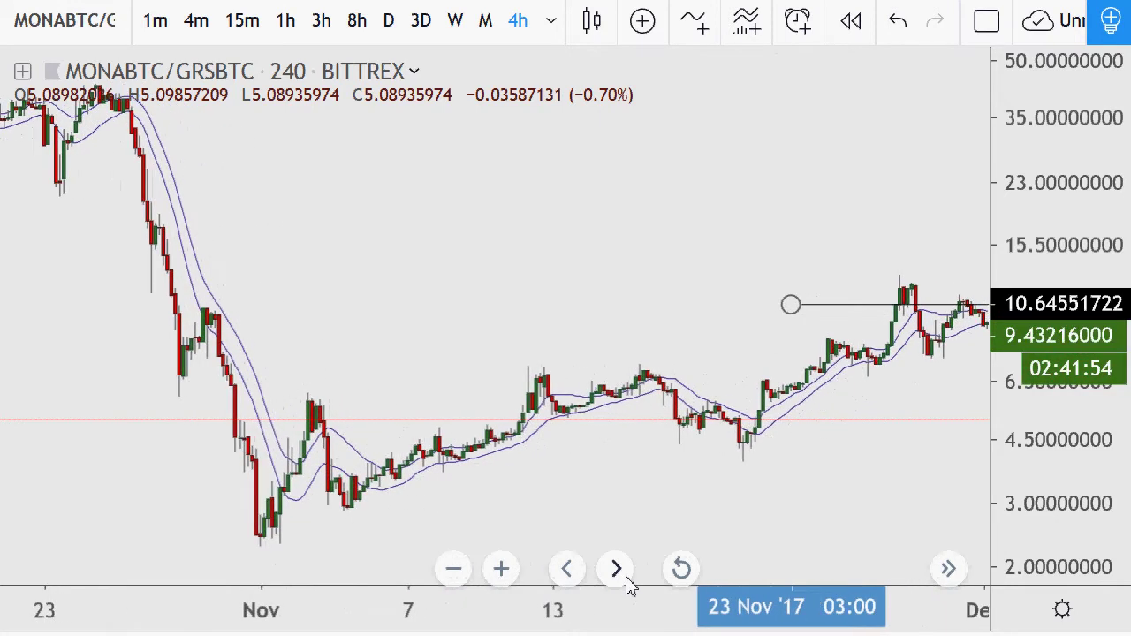
left_click(624, 577)
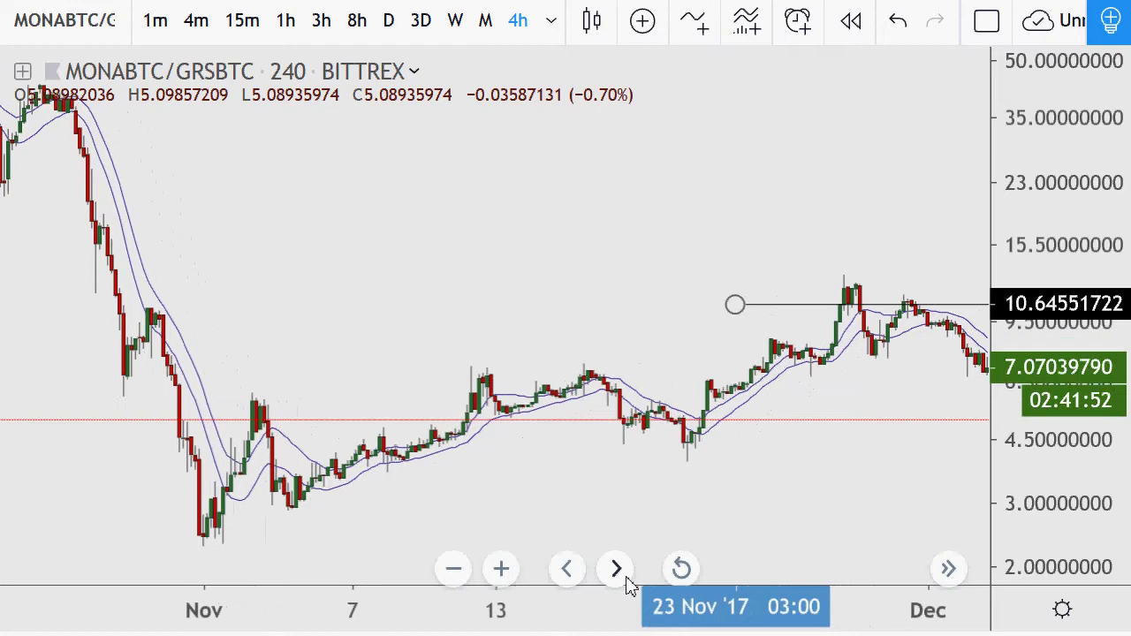
left_click(568, 576)
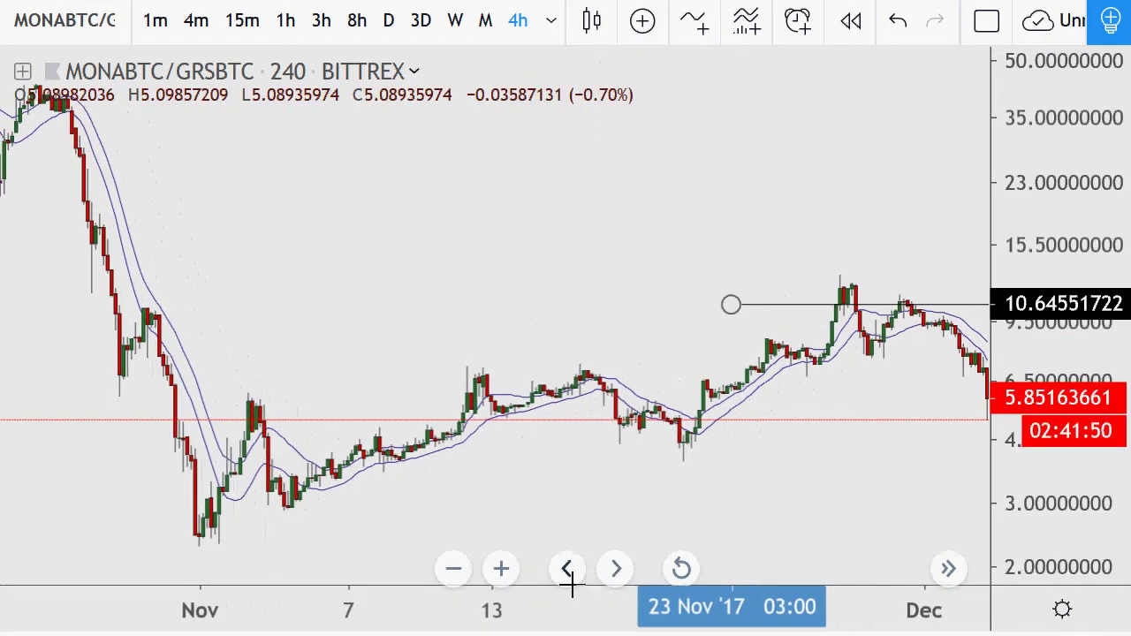
left_click(618, 571)
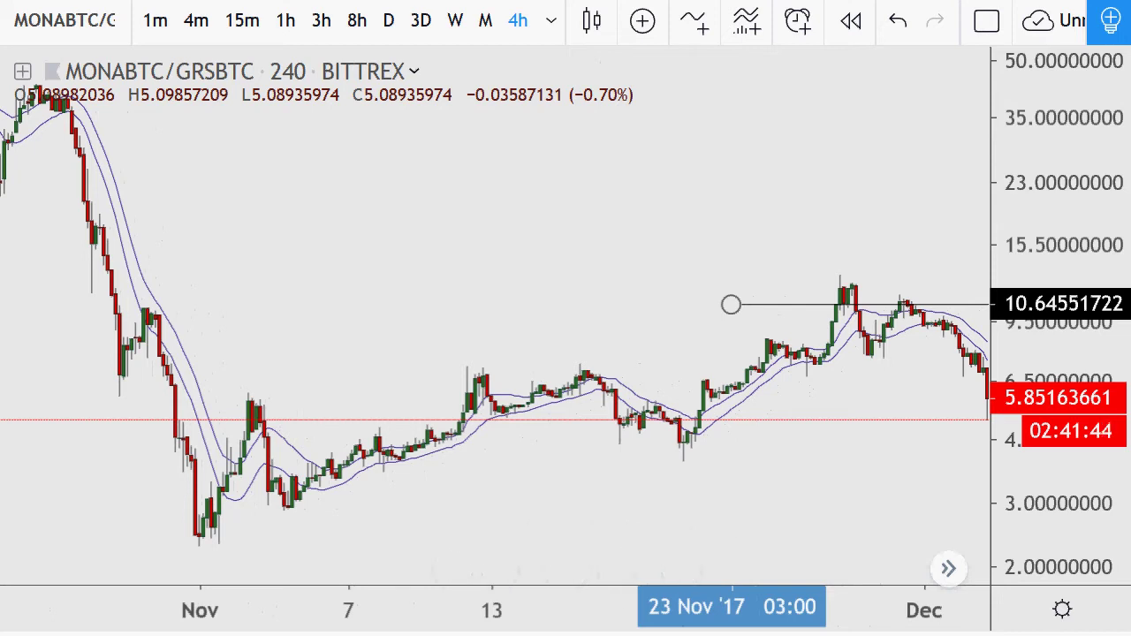
- Switch to LibreOffice Calc, log 5.85 as the trade ratio in C55 and copy the MONA amount formula from B52 into B55
key("alt+Tab")
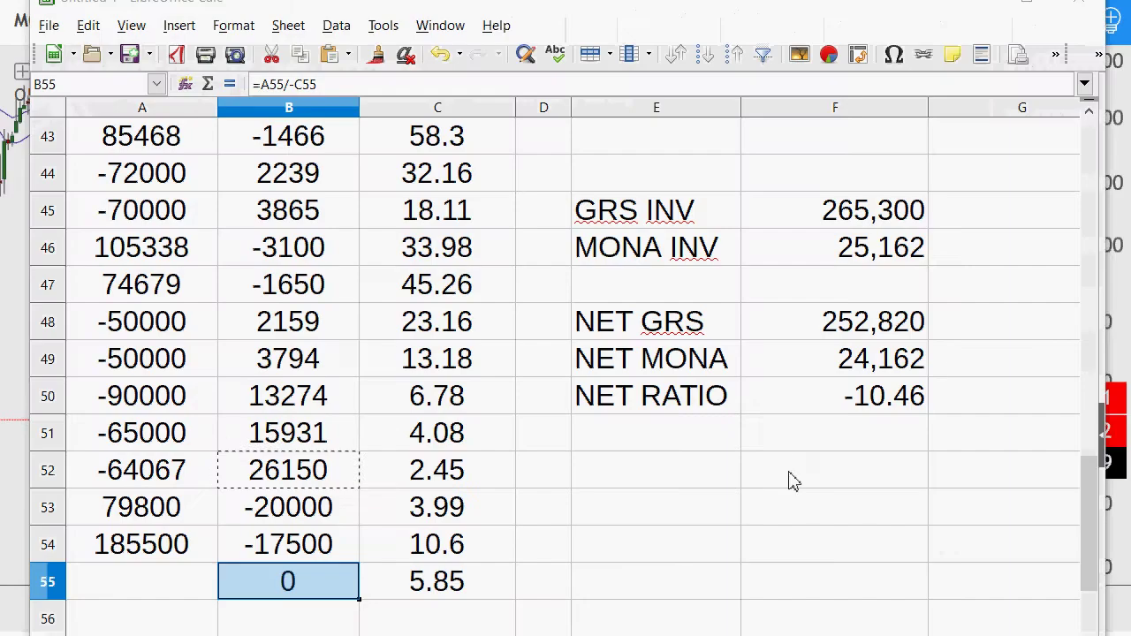
left_click(787, 477)
scroll(256, 548, "down", 1)
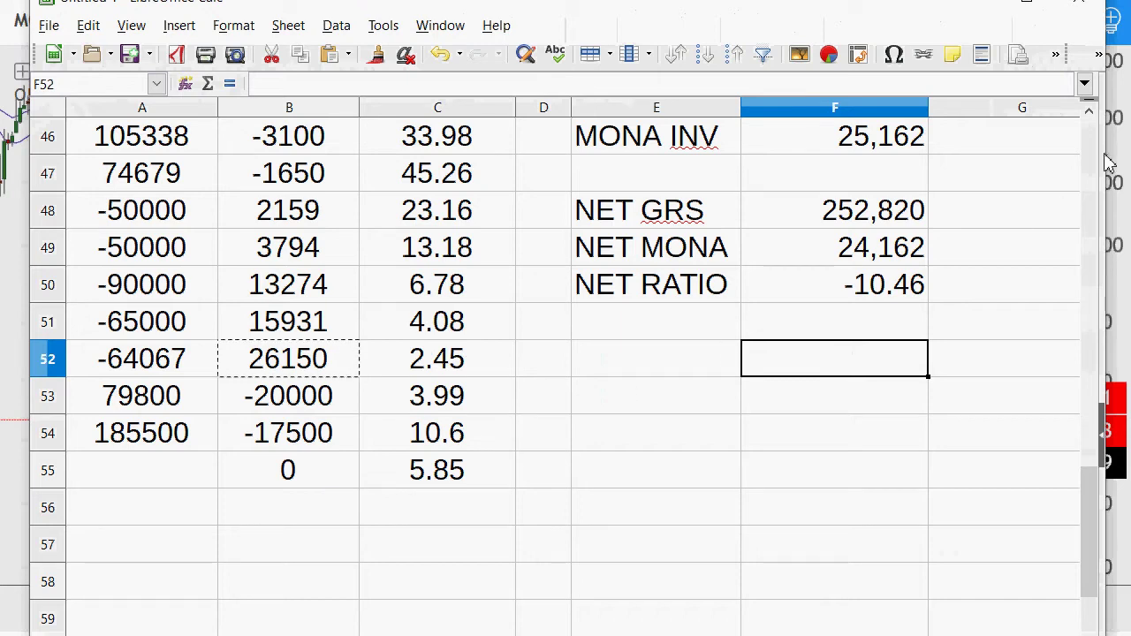
left_click(1087, 113)
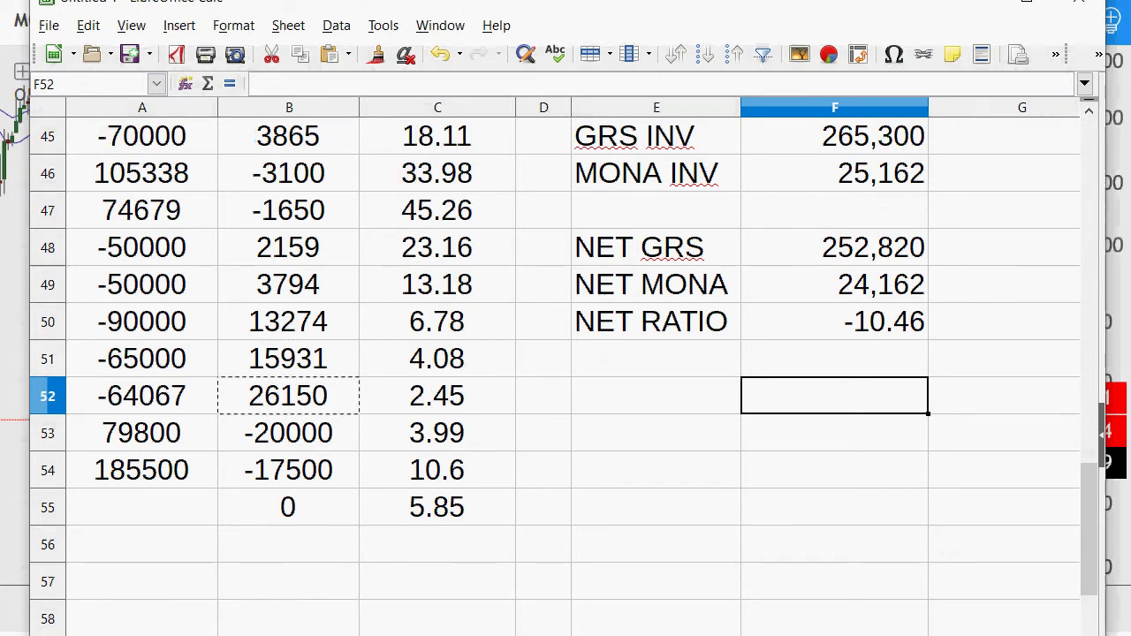
- Check the GRS inventory and enter -85000 as the GRS amount sold in cell A55
left_click(889, 150)
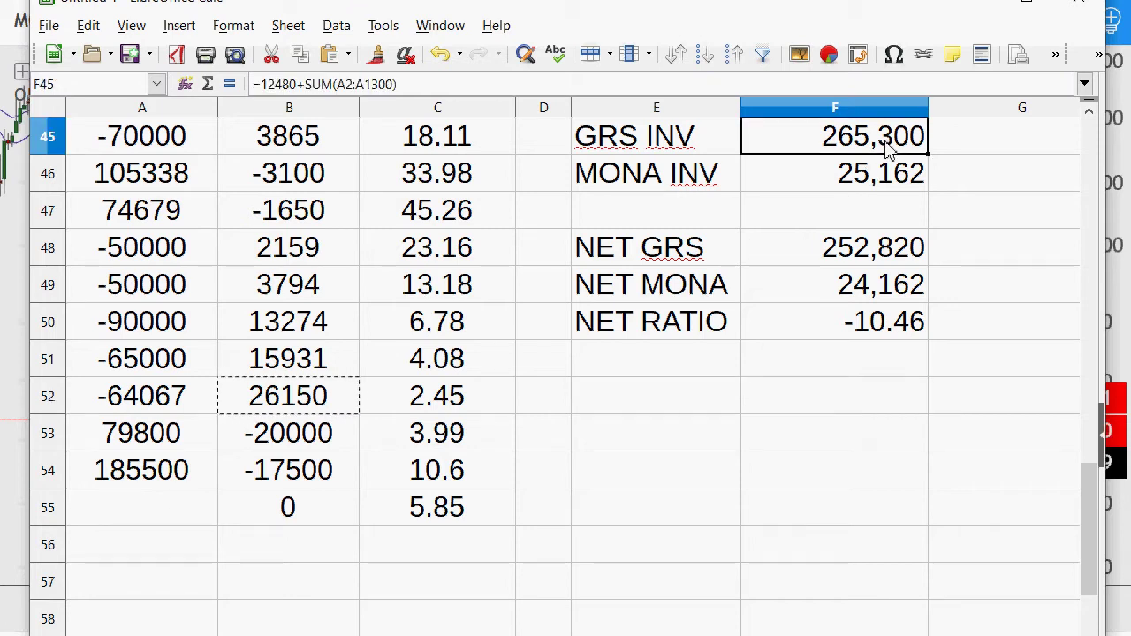
left_click(156, 522)
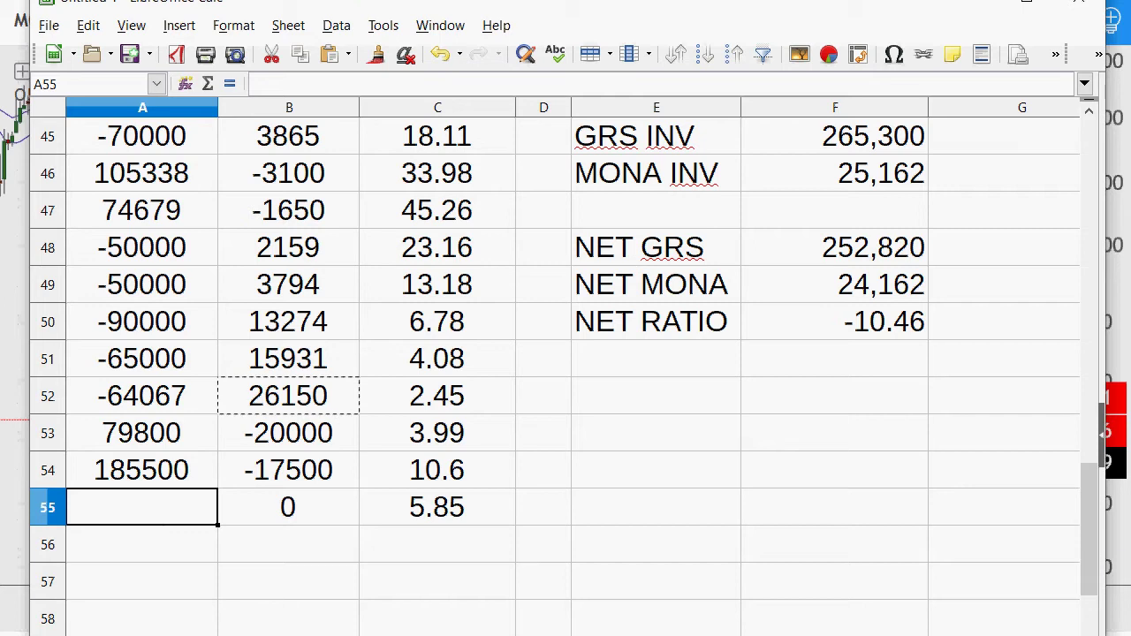
type("-85000")
key("Return")
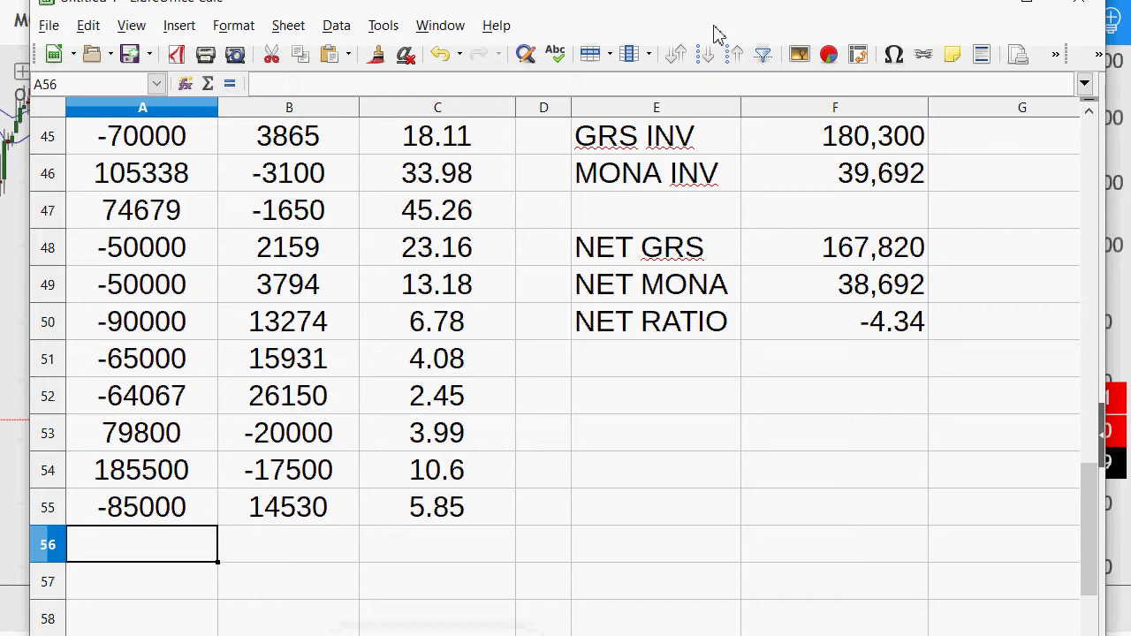
- Review the trades in rows 54 and 55, switch to the TradingView chart and advance the replay to the early December rise at about 9.66
key("Right")
left_click_drag(271, 470, 262, 511)
left_click_drag(164, 507, 148, 477)
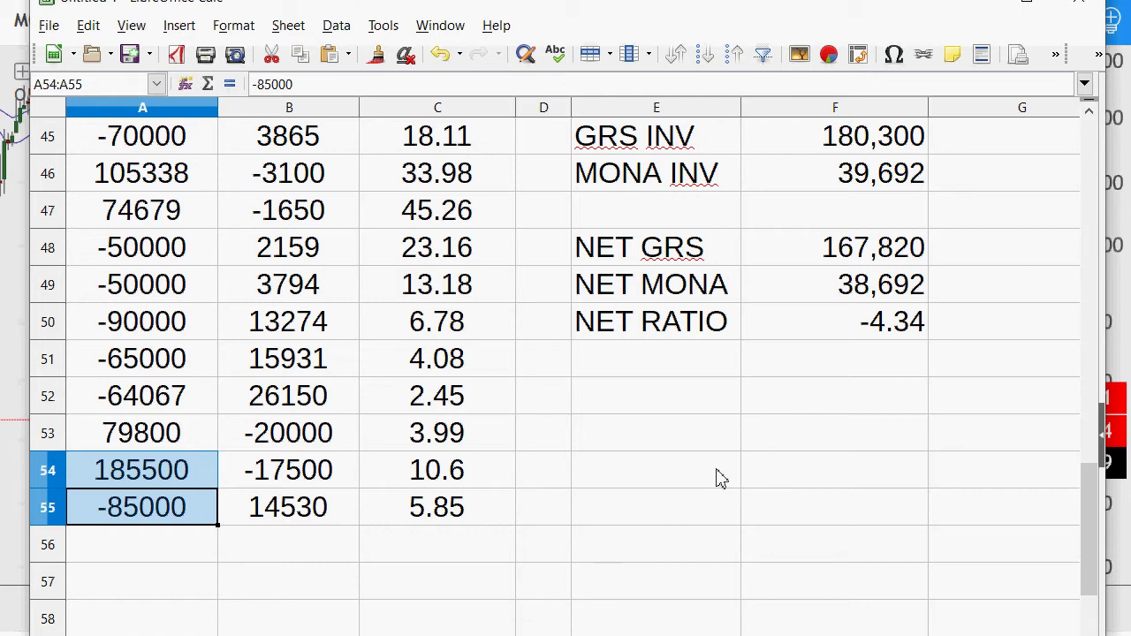
left_click(672, 477)
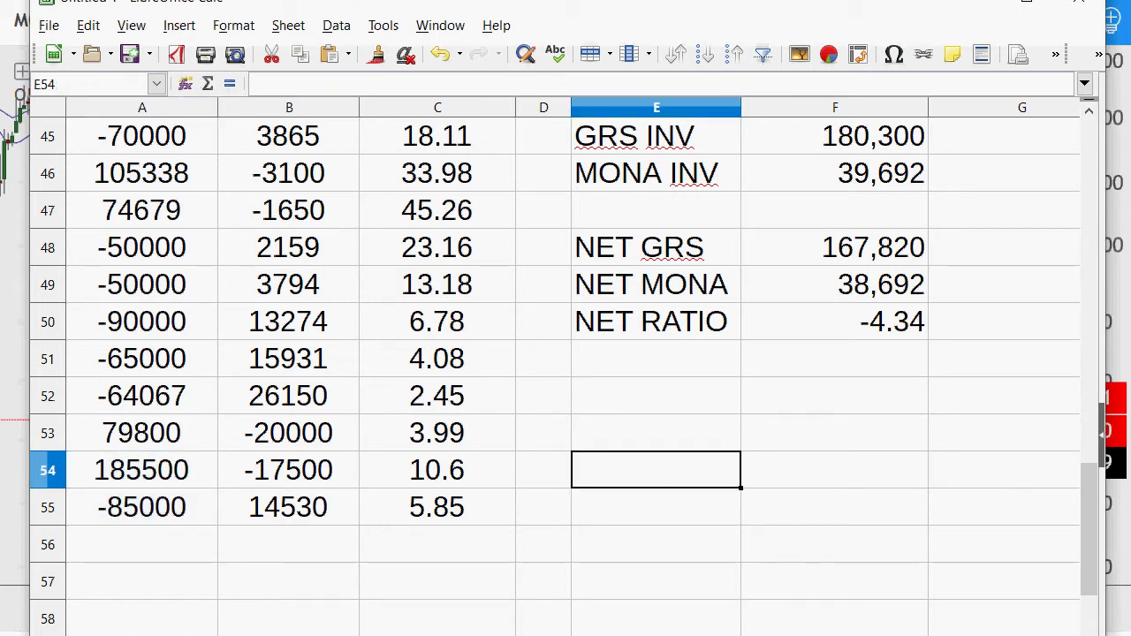
key("alt+Tab")
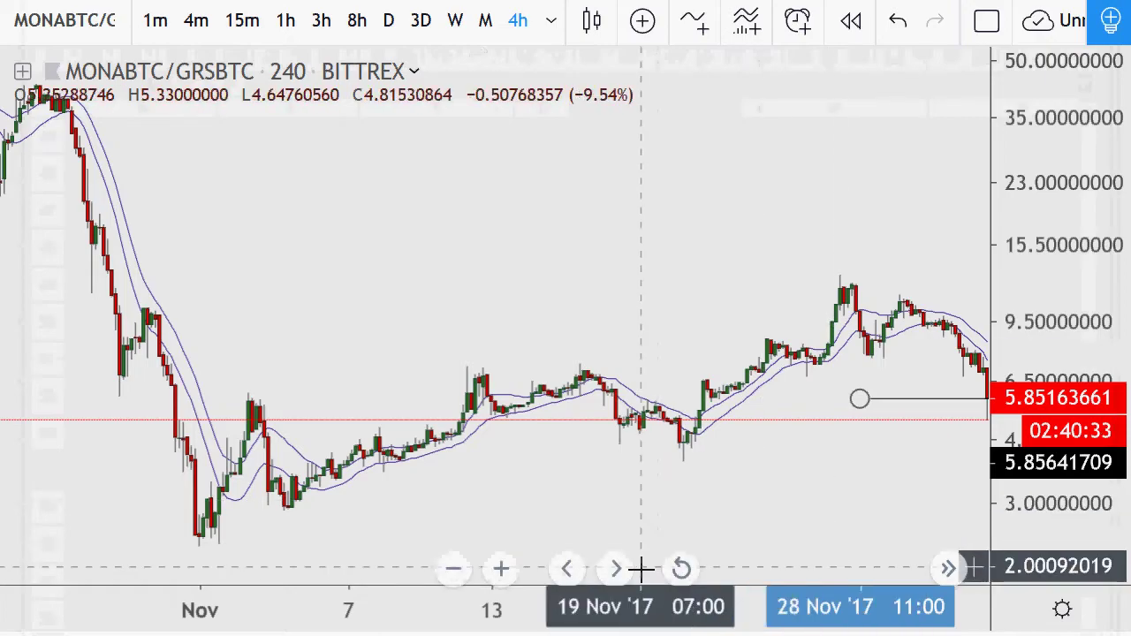
left_click(618, 570)
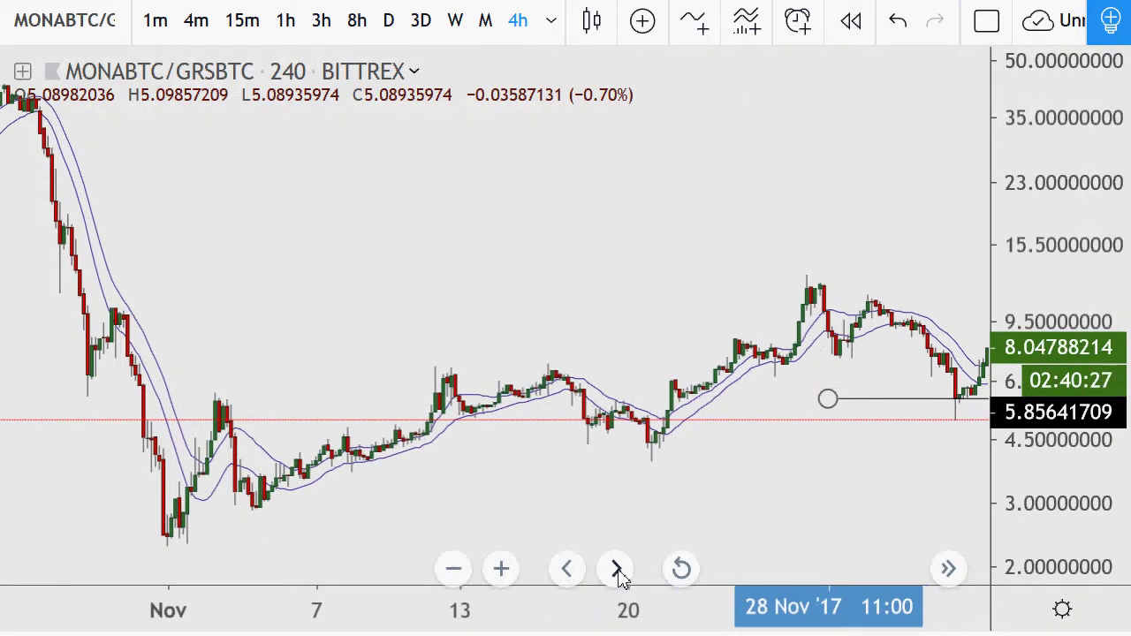
left_click(619, 570)
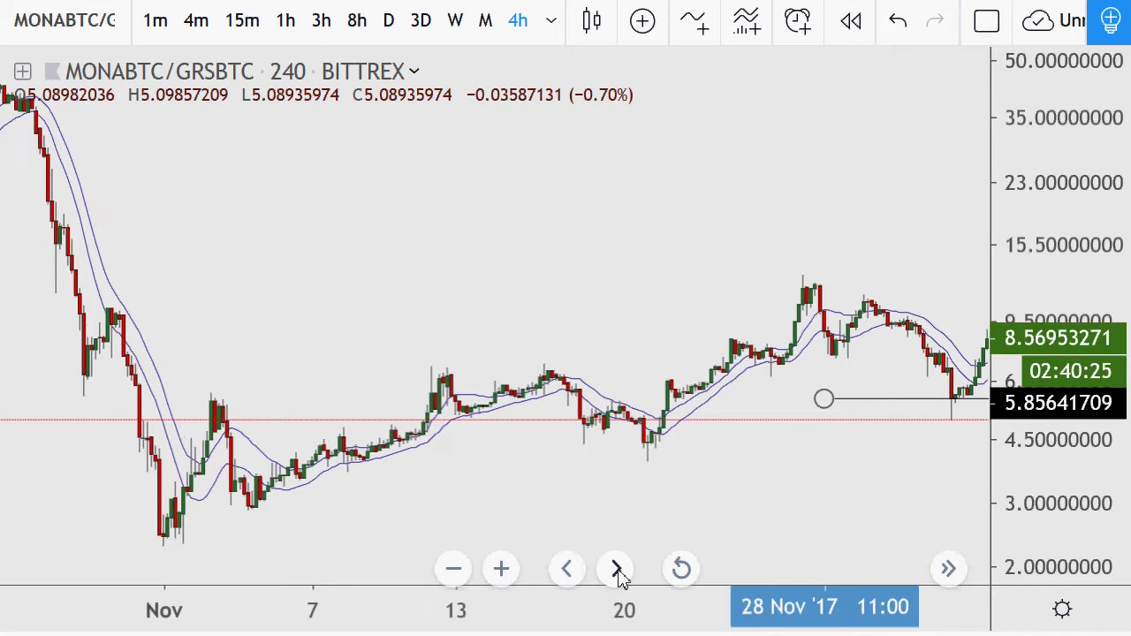
left_click(619, 570)
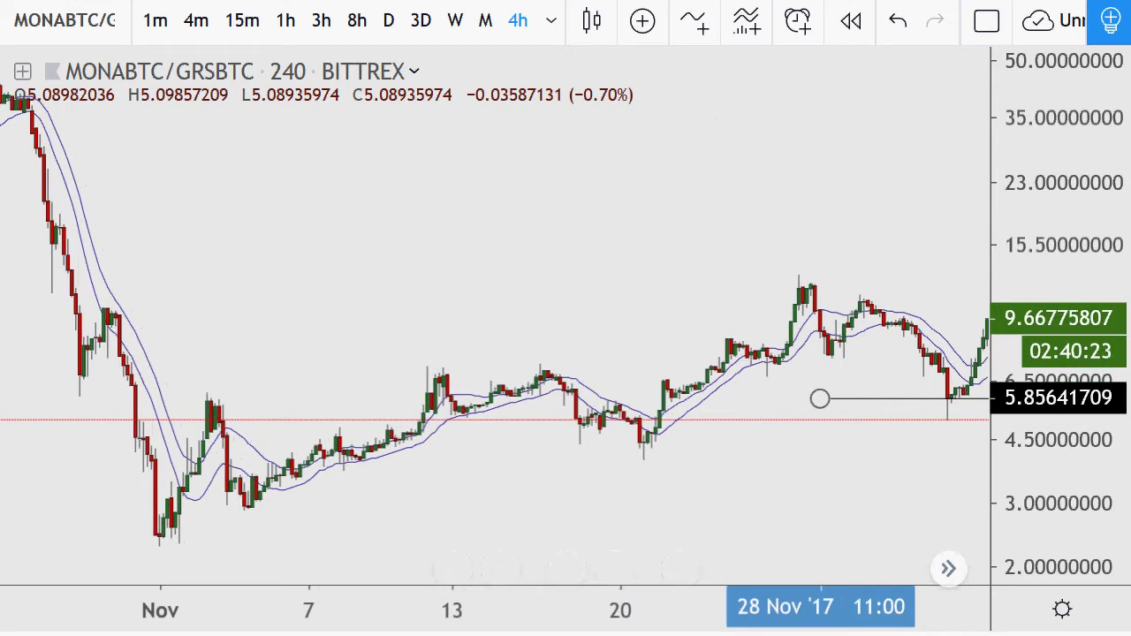
- Switch to LibreOffice Calc and log the trade in row 56 with ratio 9.66, the copied GRS formula and -12500 as the MONA sold
key("alt+Tab")
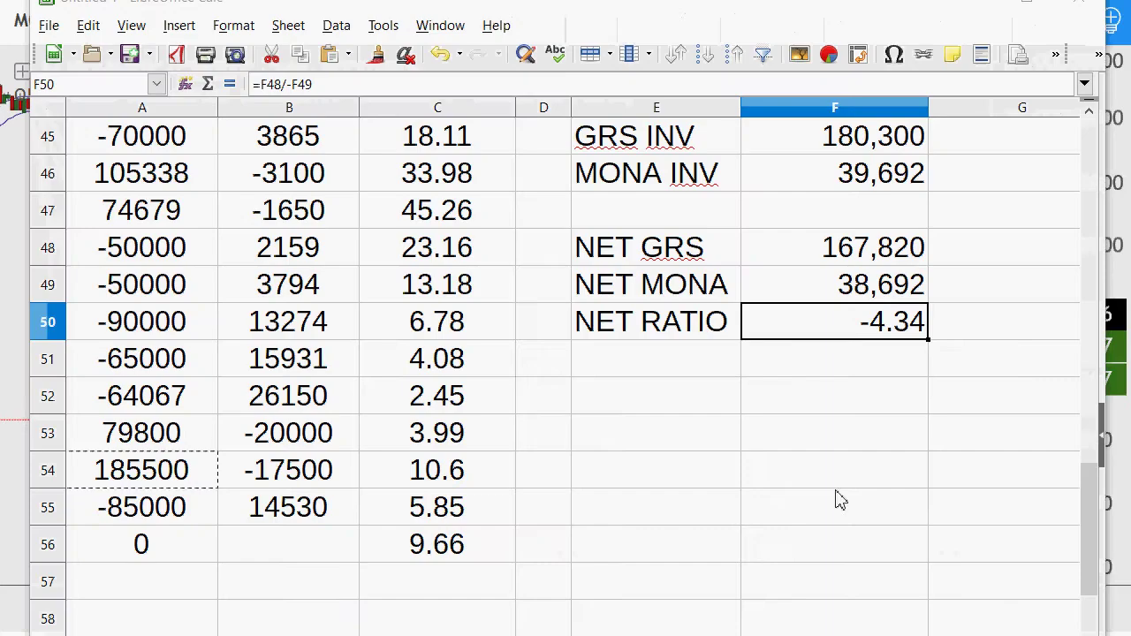
left_click(321, 578)
left_click(306, 557)
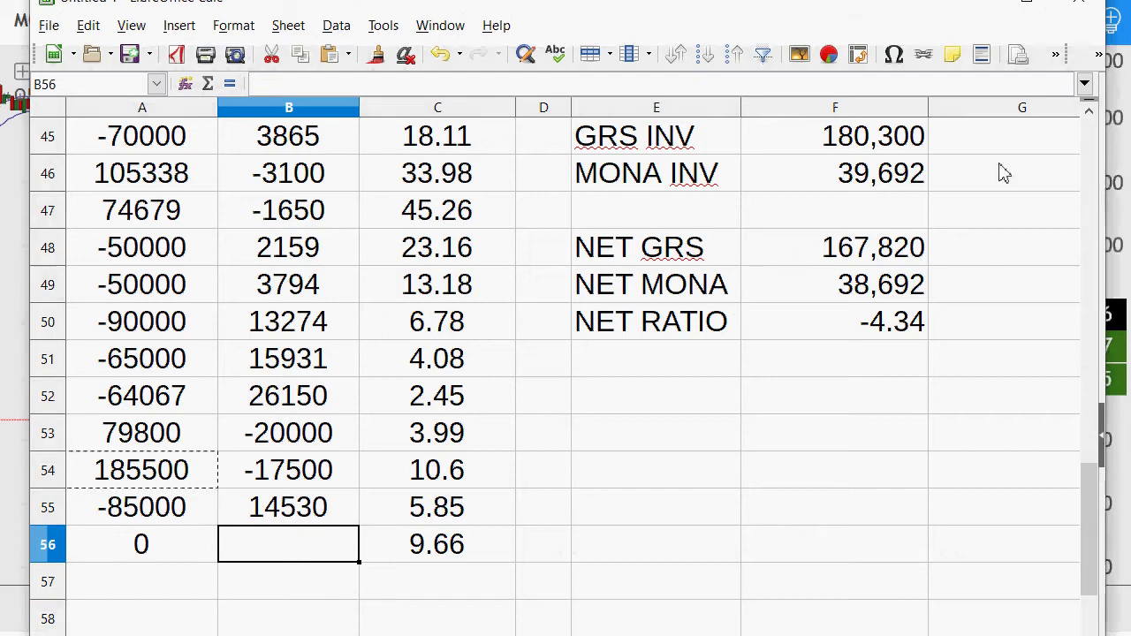
left_click(293, 523)
left_click(293, 546)
type("-12500")
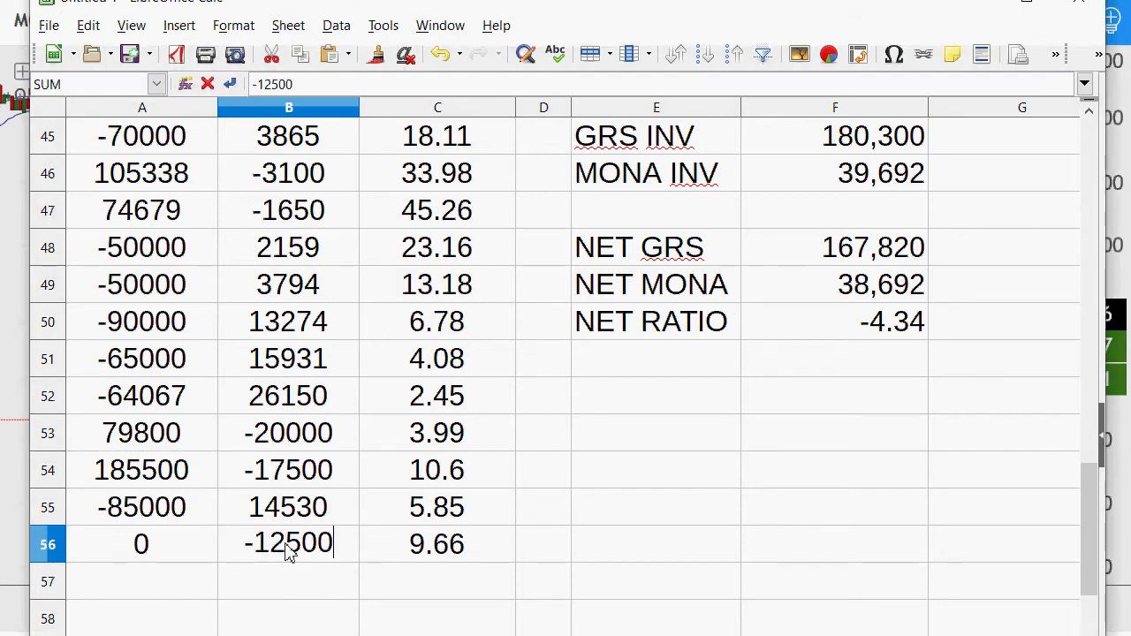
key("Return")
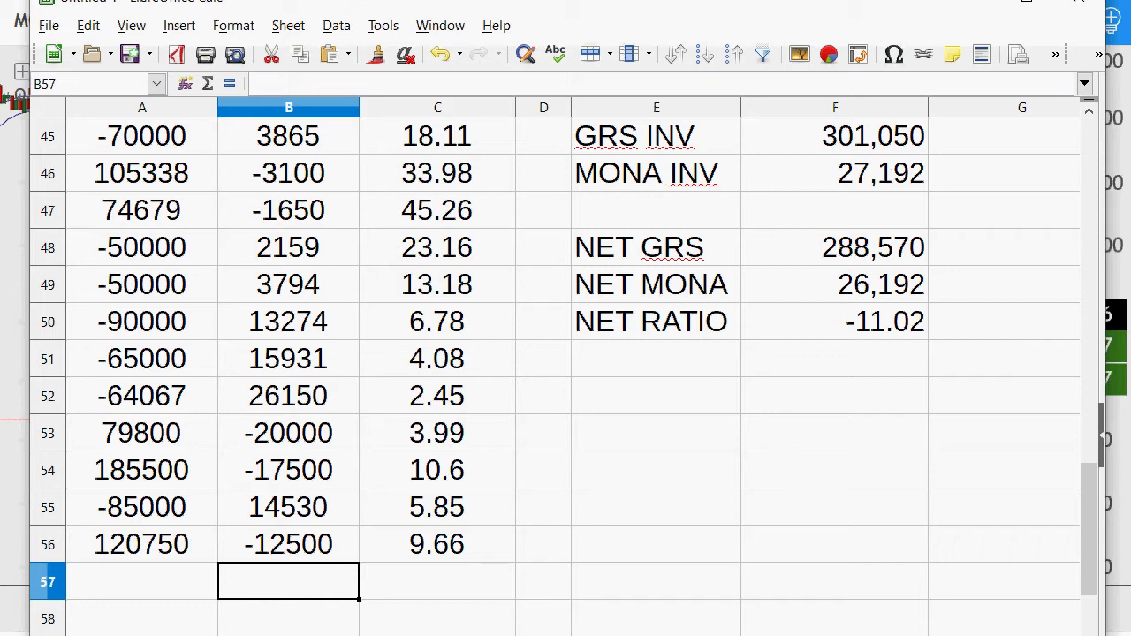
- Switch to the TradingView chart and advance the replay along the December rise to about 14.65
key("alt+Tab")
scroll(672, 433, "down", 5)
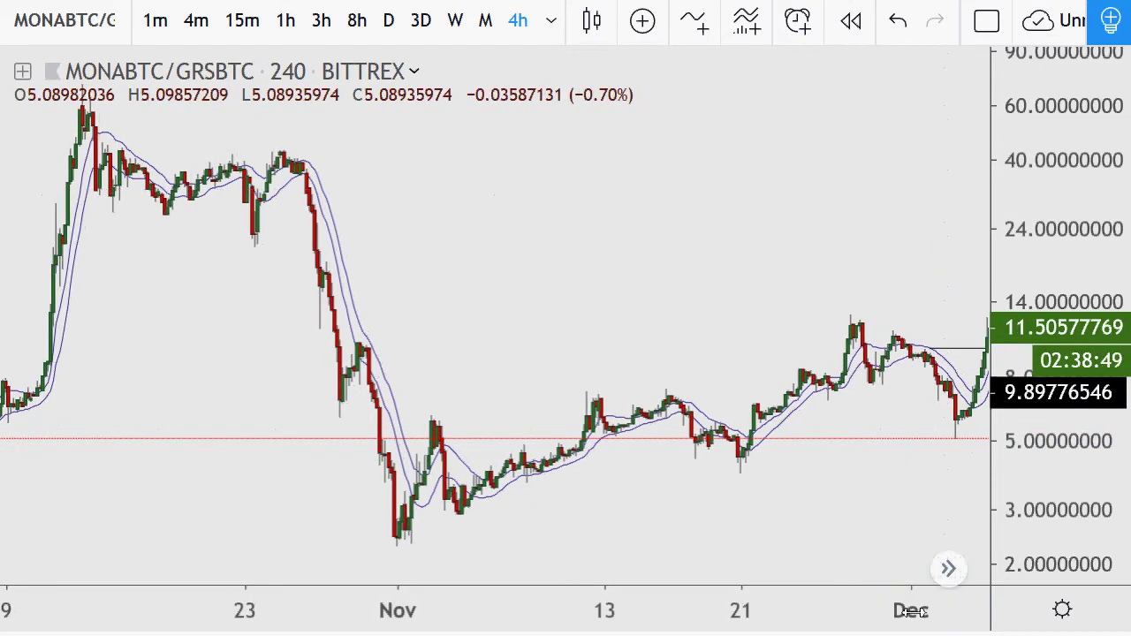
left_click(617, 575)
left_click(572, 571)
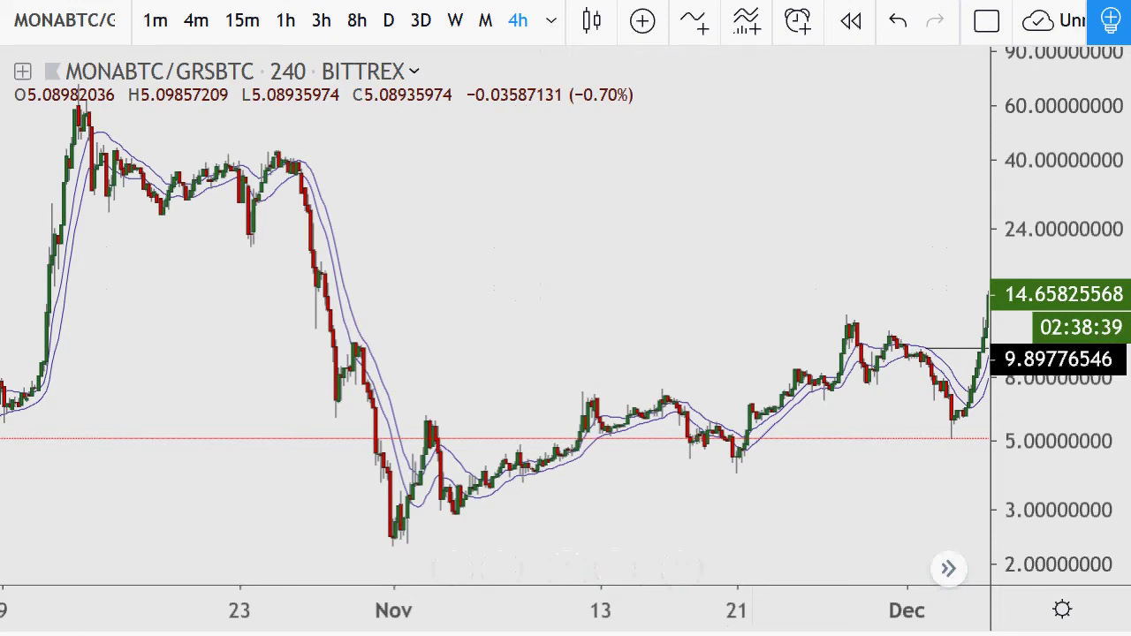
- Switch to LibreOffice Calc, log the row 57 trade at ratio 14.65 with -9500 MONA sold, and check the inventories
key("alt+Tab")
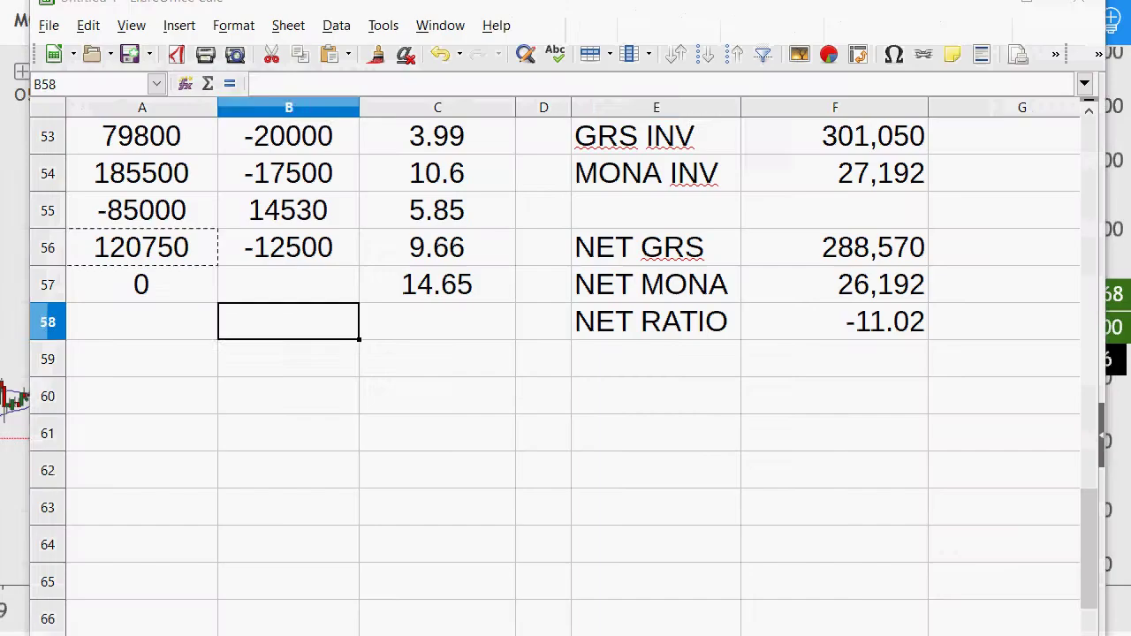
left_click(619, 455)
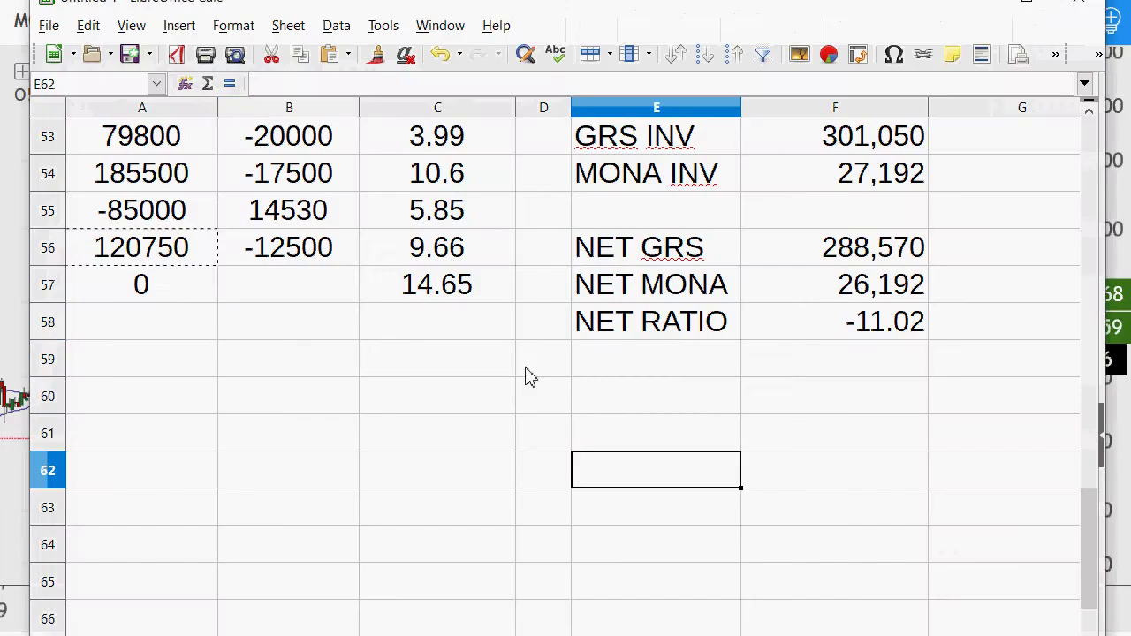
left_click(834, 186)
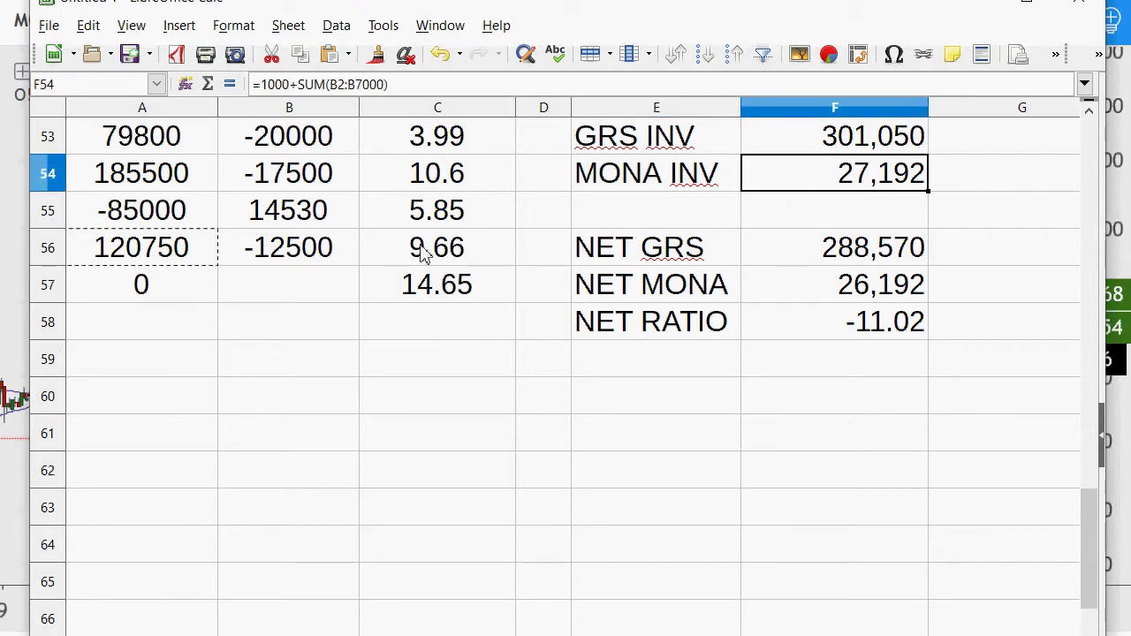
left_click(275, 300)
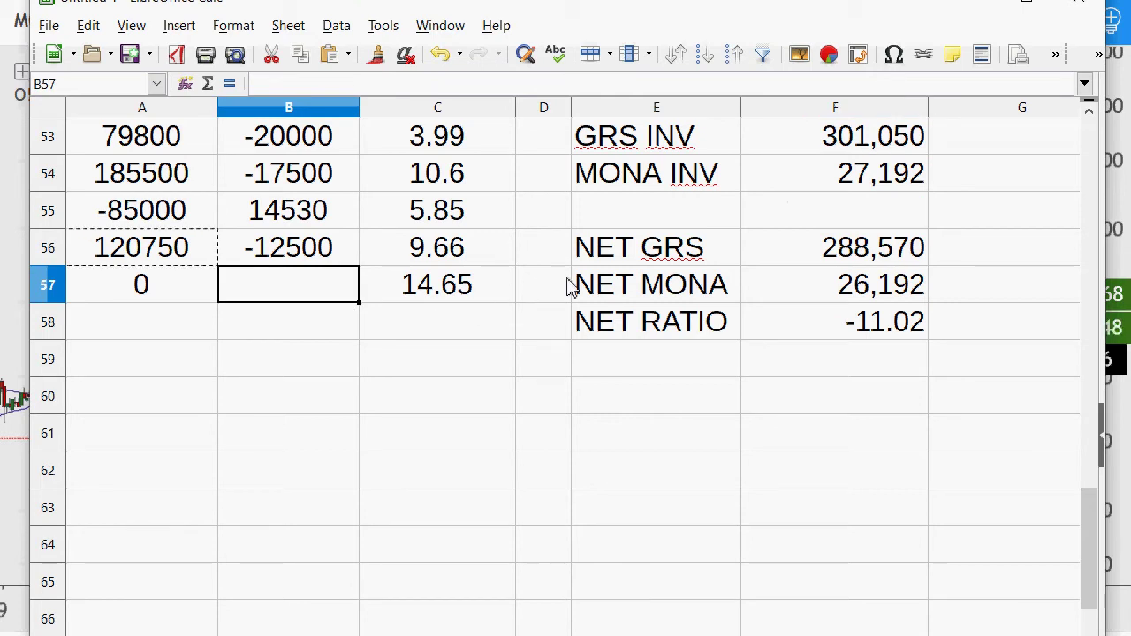
type("-9500")
key("Return")
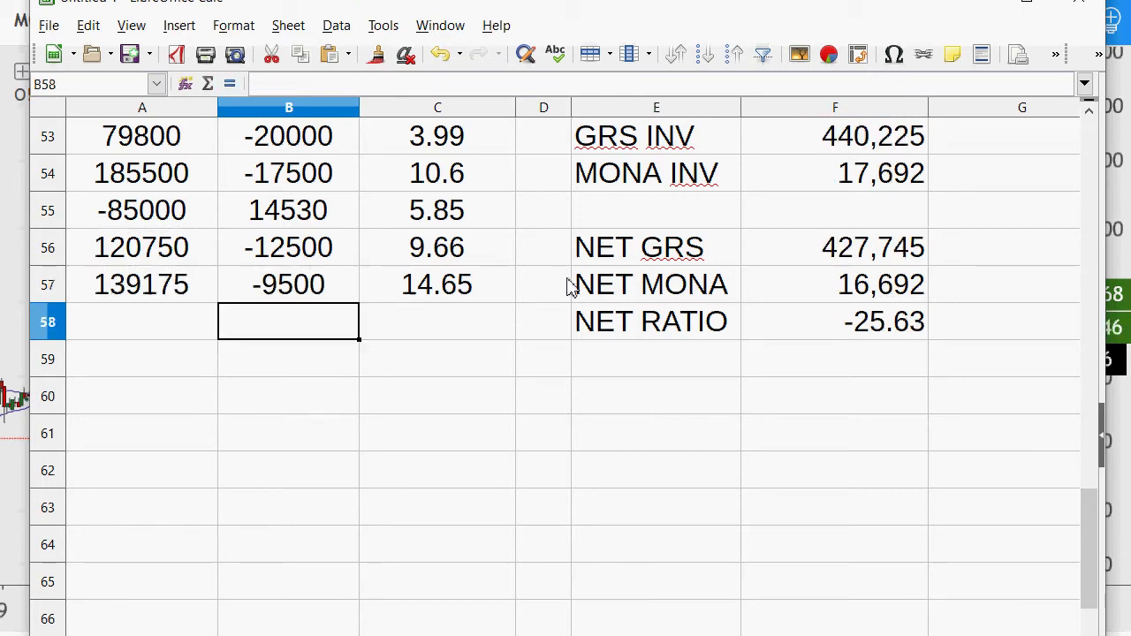
key("Up")
key("Left")
key("Right")
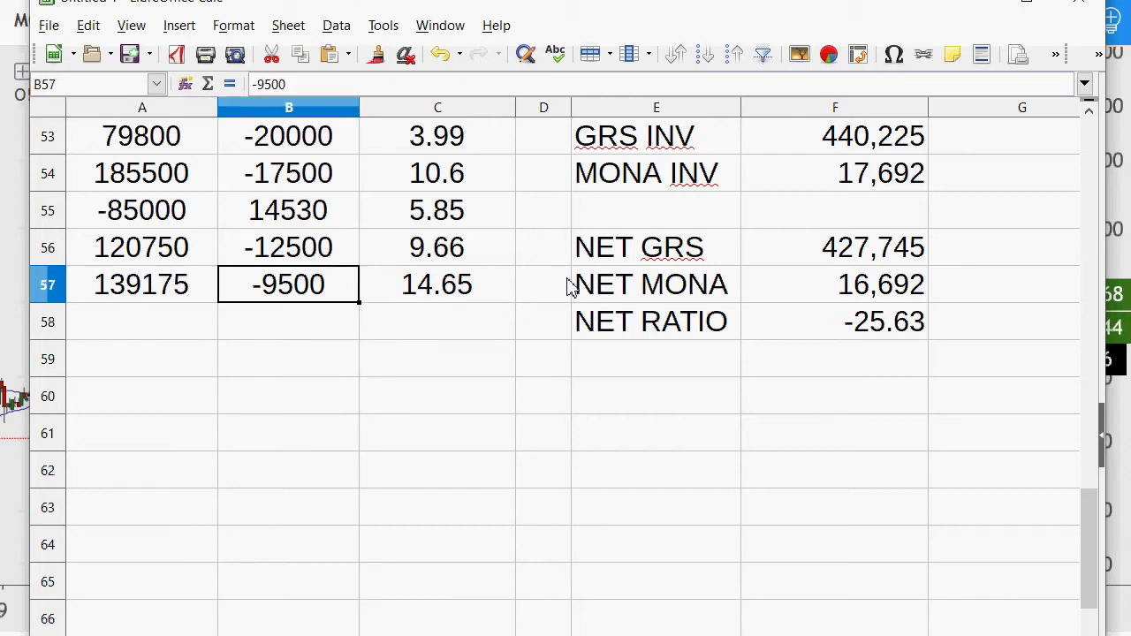
left_click(859, 139)
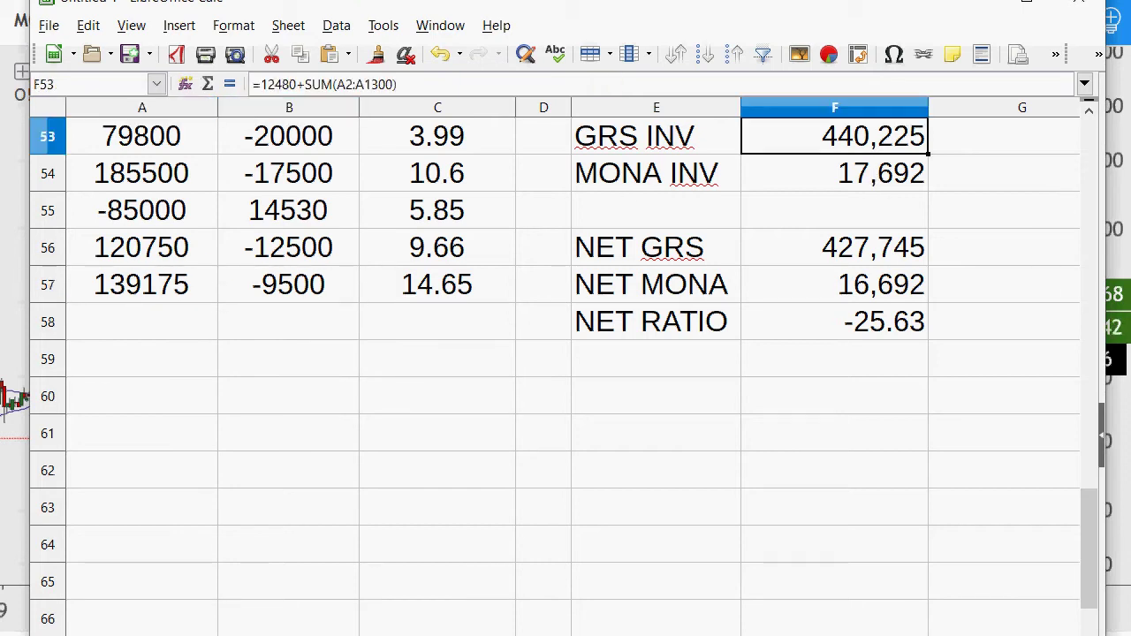
- Switch to the TradingView chart and advance the replay past the early December peaks to the mid-December decline at about 9.03
key("alt+Tab")
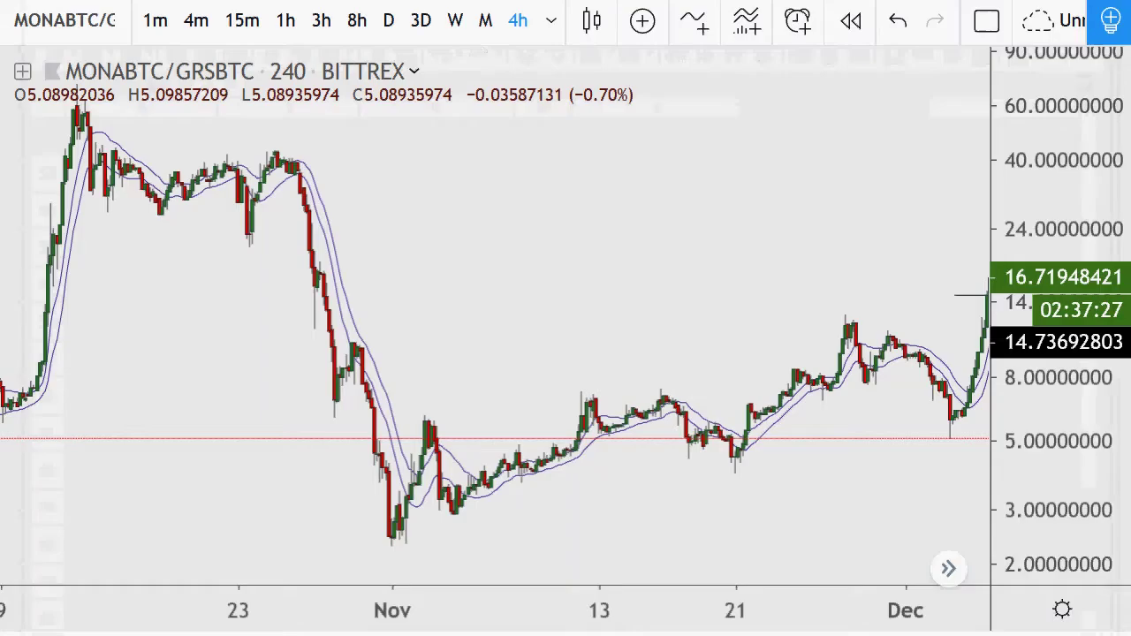
left_click(624, 569)
left_click(623, 569)
left_click(623, 570)
left_click(623, 569)
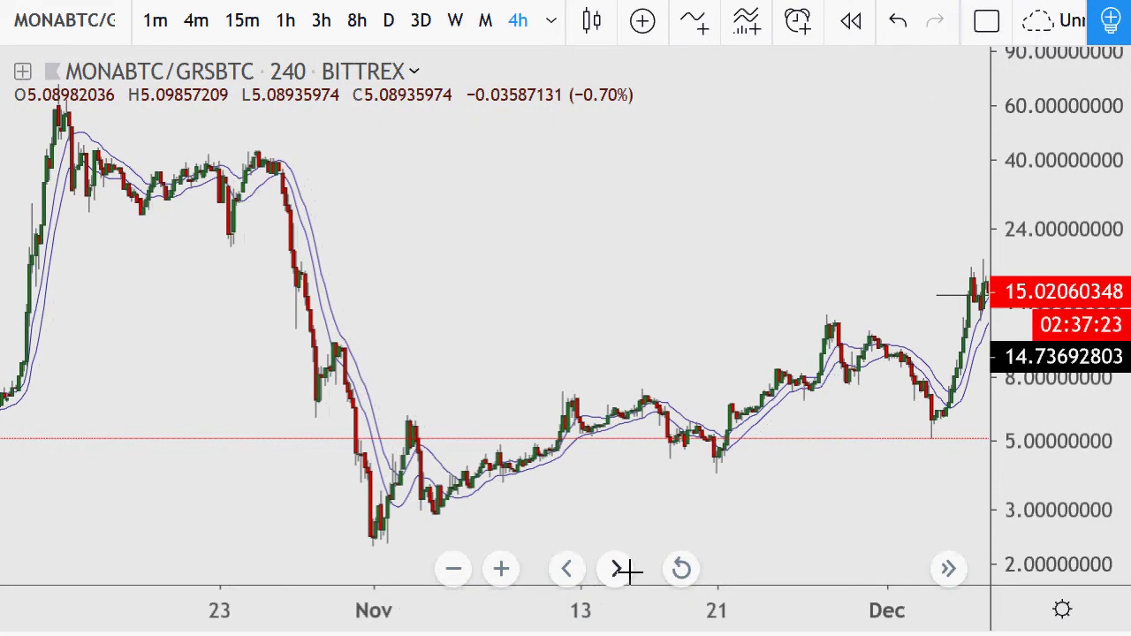
left_click(623, 569)
left_click(623, 569)
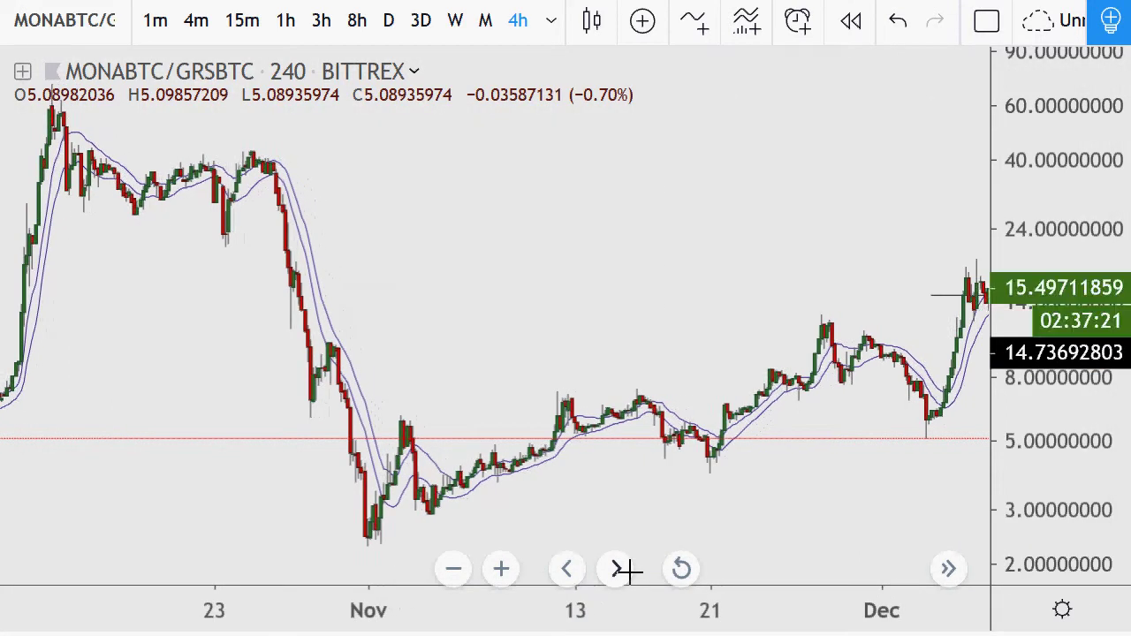
left_click(623, 570)
left_click(624, 569)
left_click(623, 569)
left_click(624, 569)
left_click(623, 569)
left_click(623, 569)
left_click(623, 569)
left_click(623, 569)
left_click(624, 570)
left_click(623, 570)
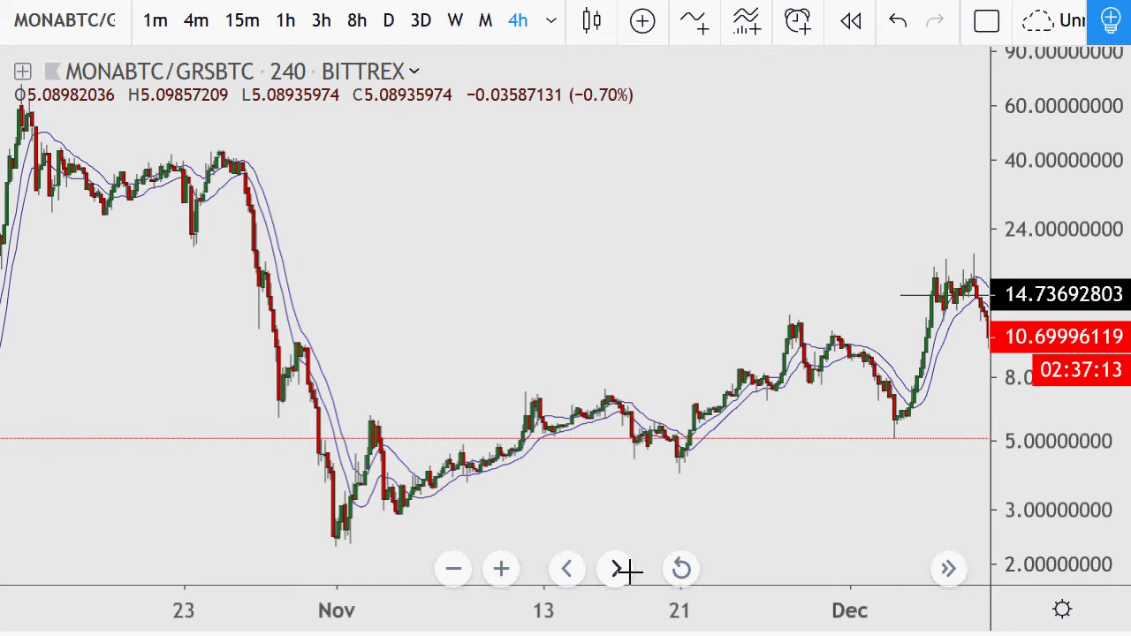
left_click(624, 570)
left_click(624, 569)
left_click(624, 569)
left_click(623, 569)
left_click(623, 569)
left_click(623, 569)
left_click(623, 569)
left_click(623, 569)
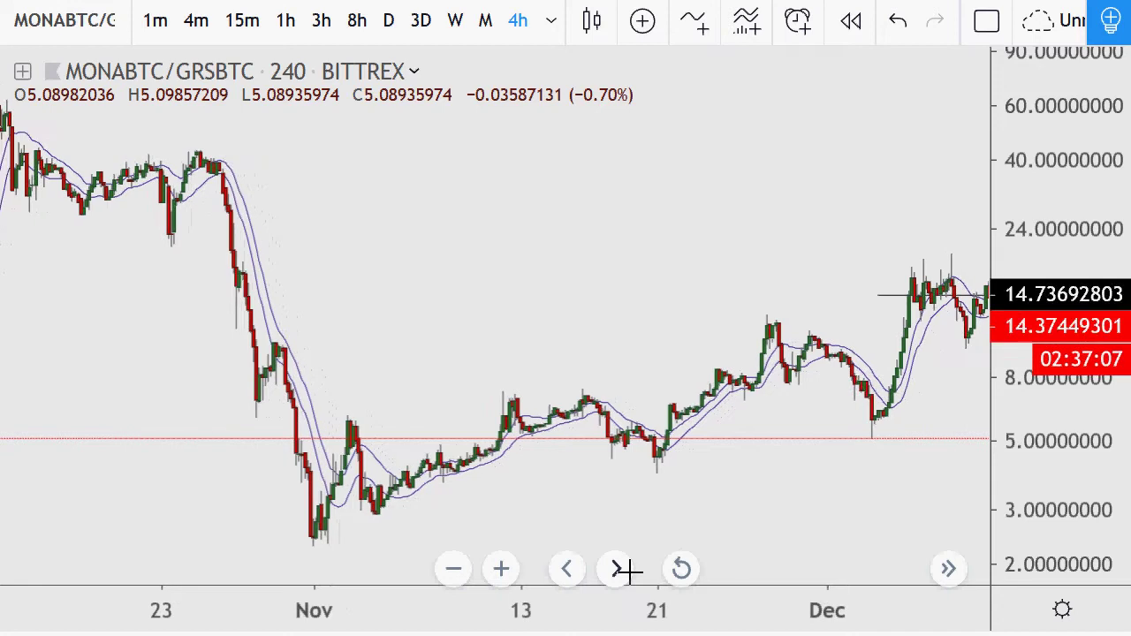
left_click(624, 570)
left_click(623, 569)
left_click(623, 569)
left_click(623, 570)
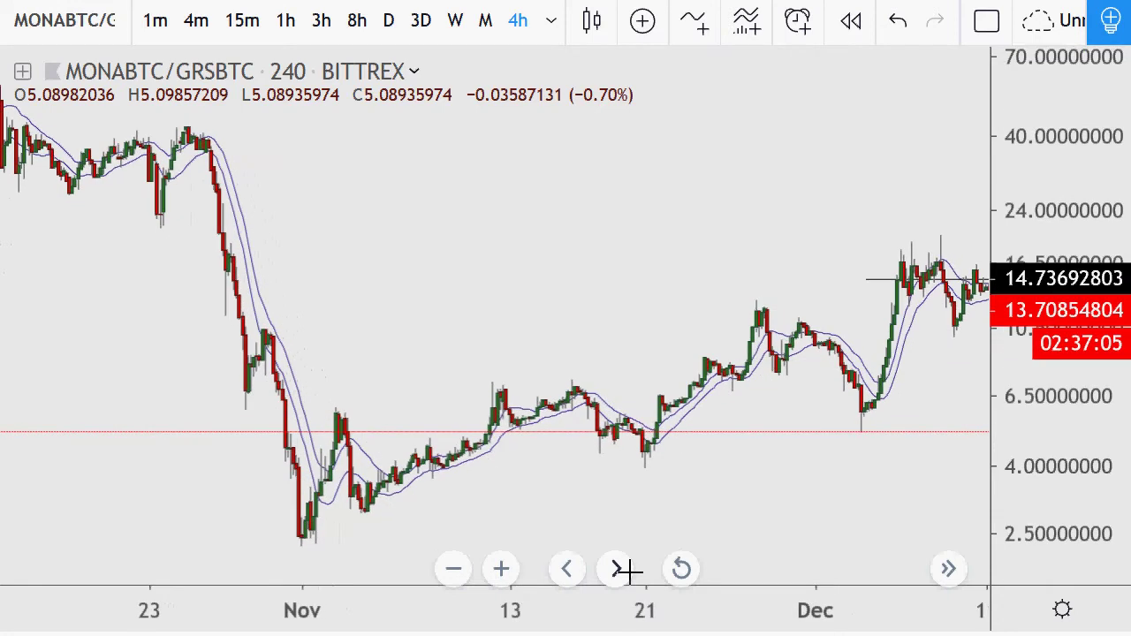
left_click(623, 569)
left_click(623, 569)
left_click(623, 570)
left_click(623, 569)
left_click(623, 569)
left_click(623, 569)
left_click(623, 569)
left_click(623, 569)
left_click(623, 569)
left_click(623, 569)
left_click(623, 570)
left_click(624, 569)
left_click(623, 569)
left_click(623, 569)
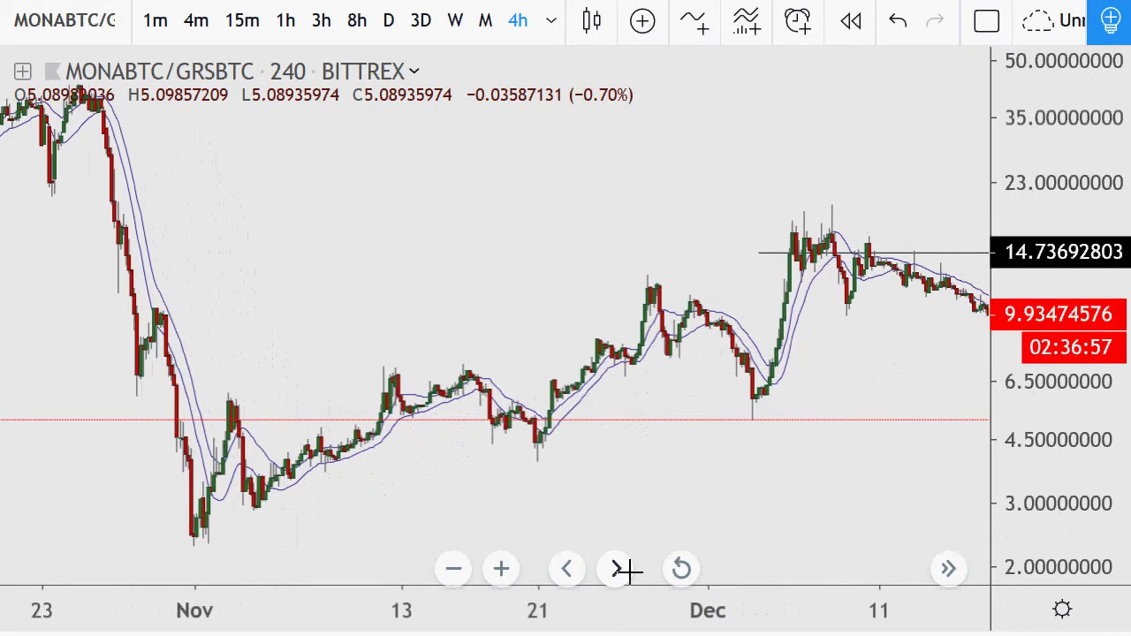
left_click(623, 570)
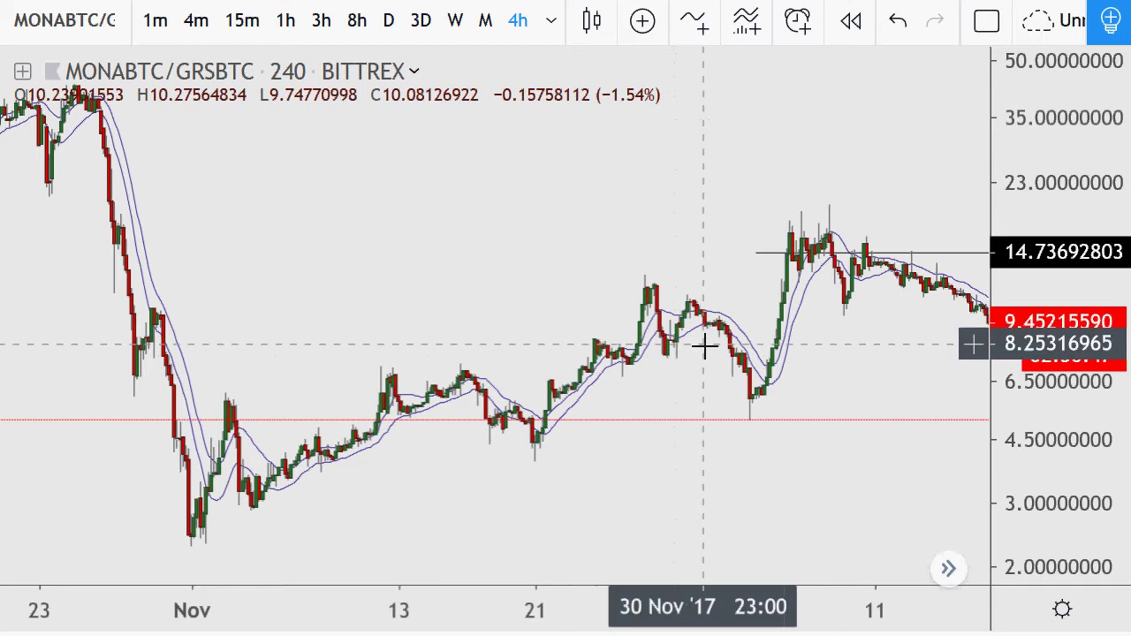
mouse_move(677, 566)
left_click(619, 570)
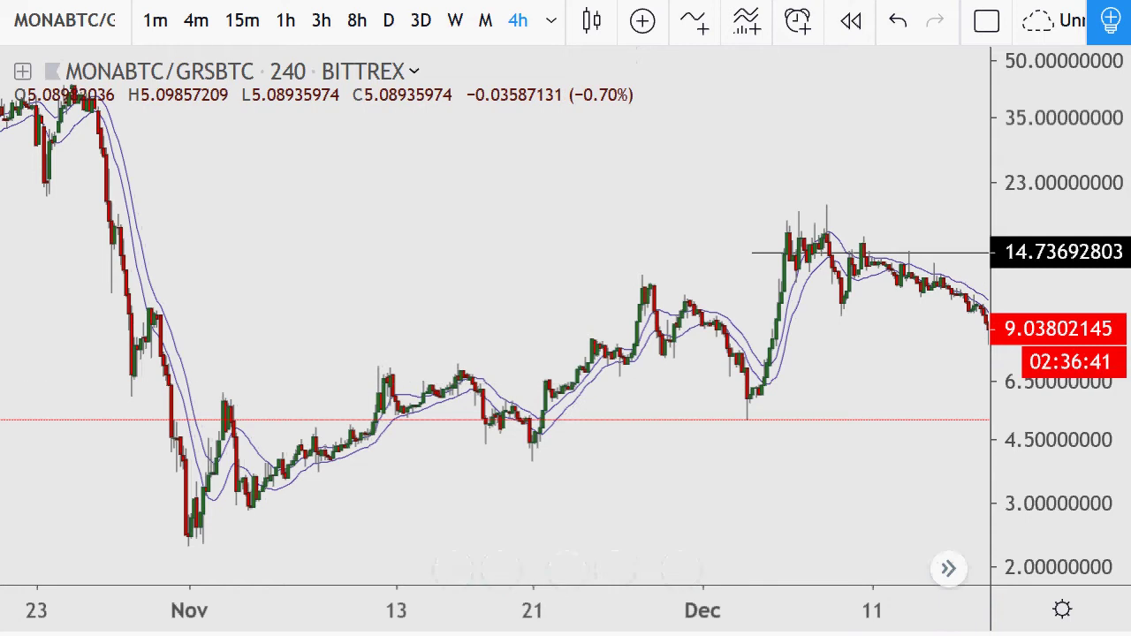
- Switch to LibreOffice Calc and log the row 58 trade at ratio 9.03, with the MONA formula copied from B55 and -115000 GRS sold
key("alt+Tab")
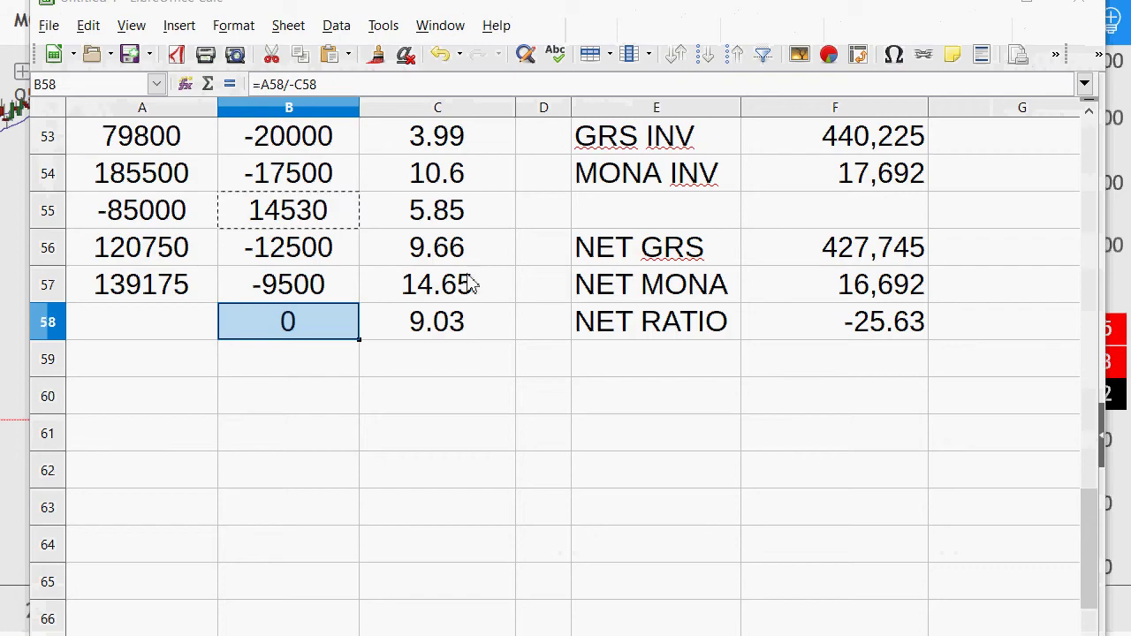
left_click_drag(470, 285, 122, 341)
left_click(155, 334)
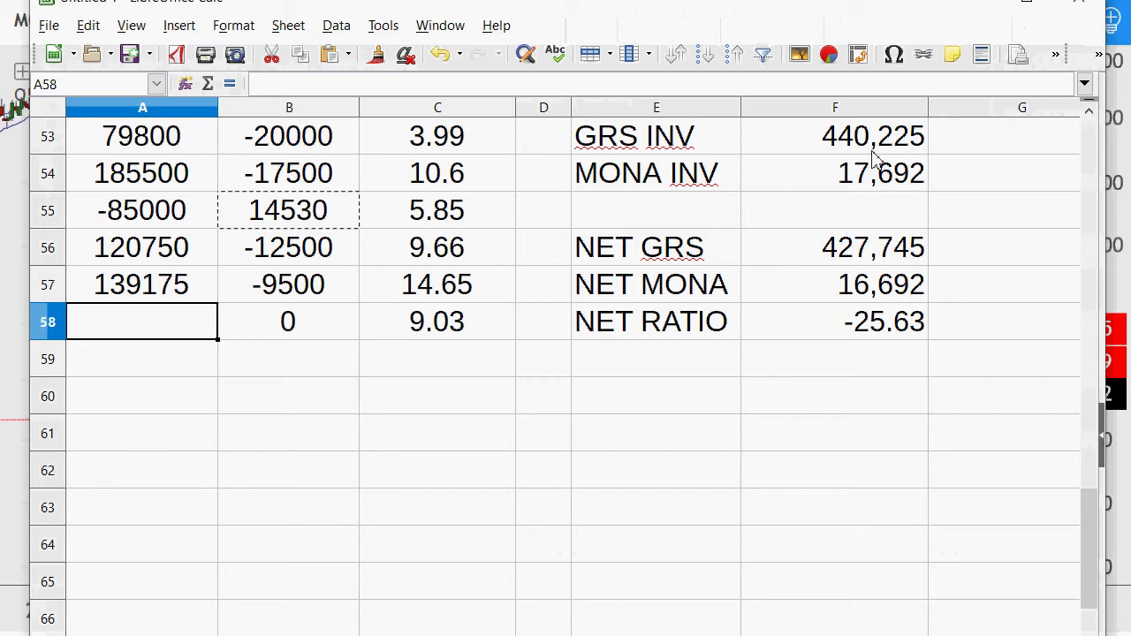
type("-115000")
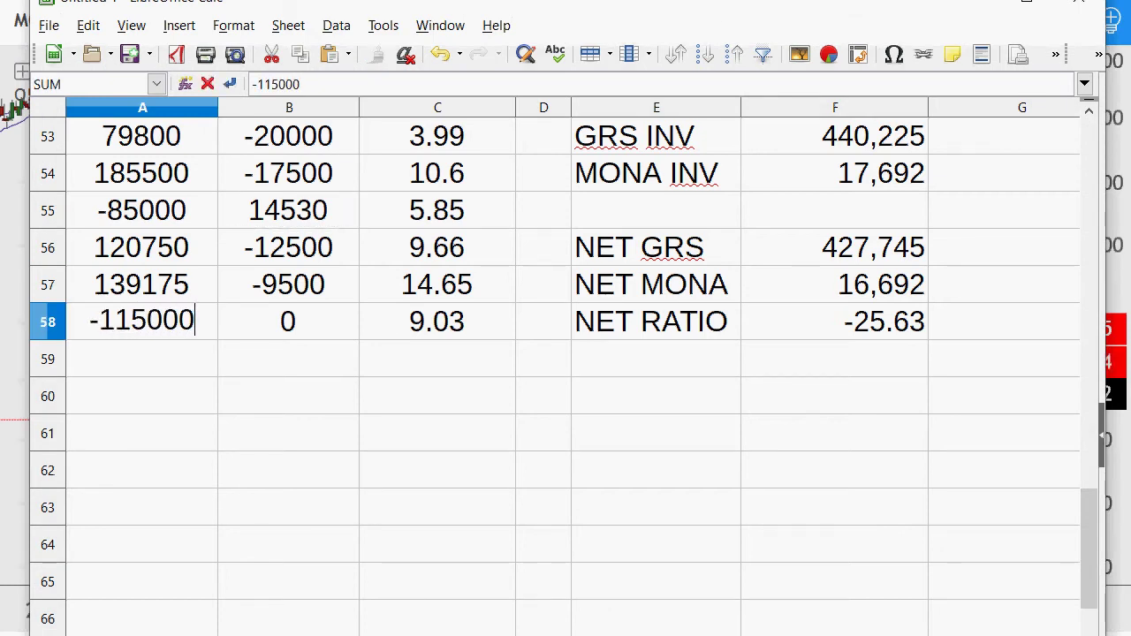
key("Return")
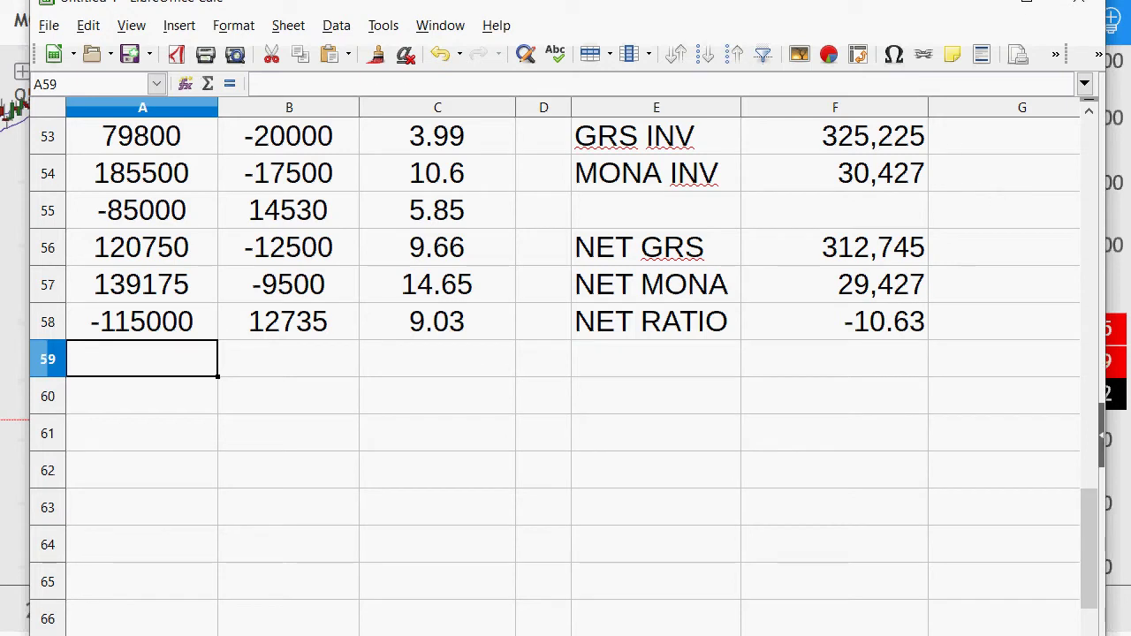
- Switch to the TradingView chart and advance the replay to the sharp mid-December drop at about 6.93
key("alt+Tab")
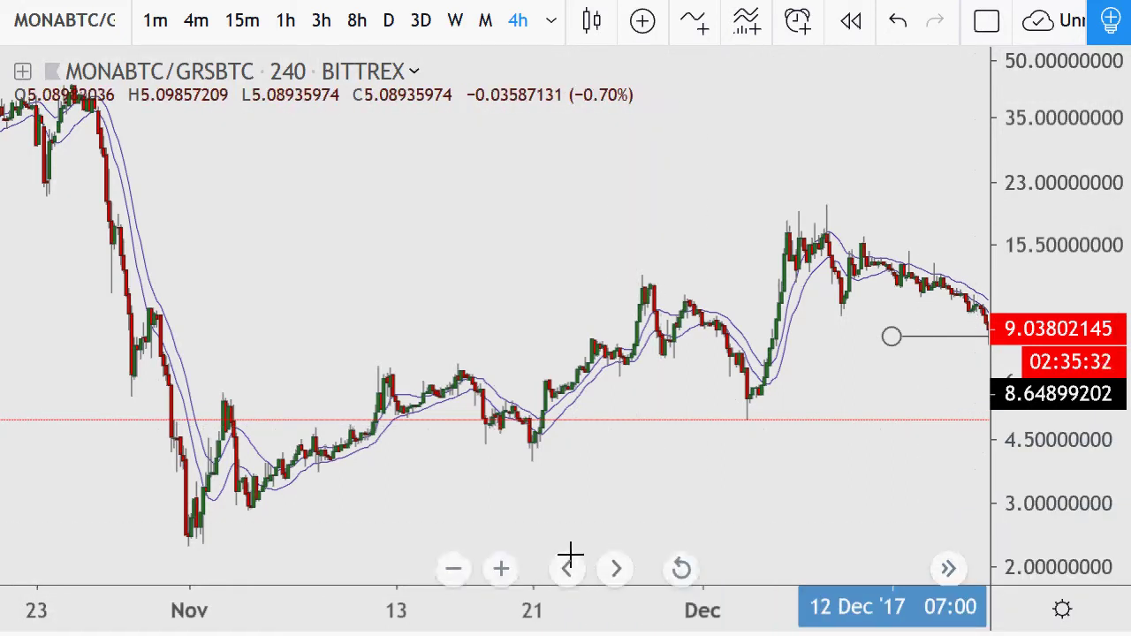
left_click(624, 580)
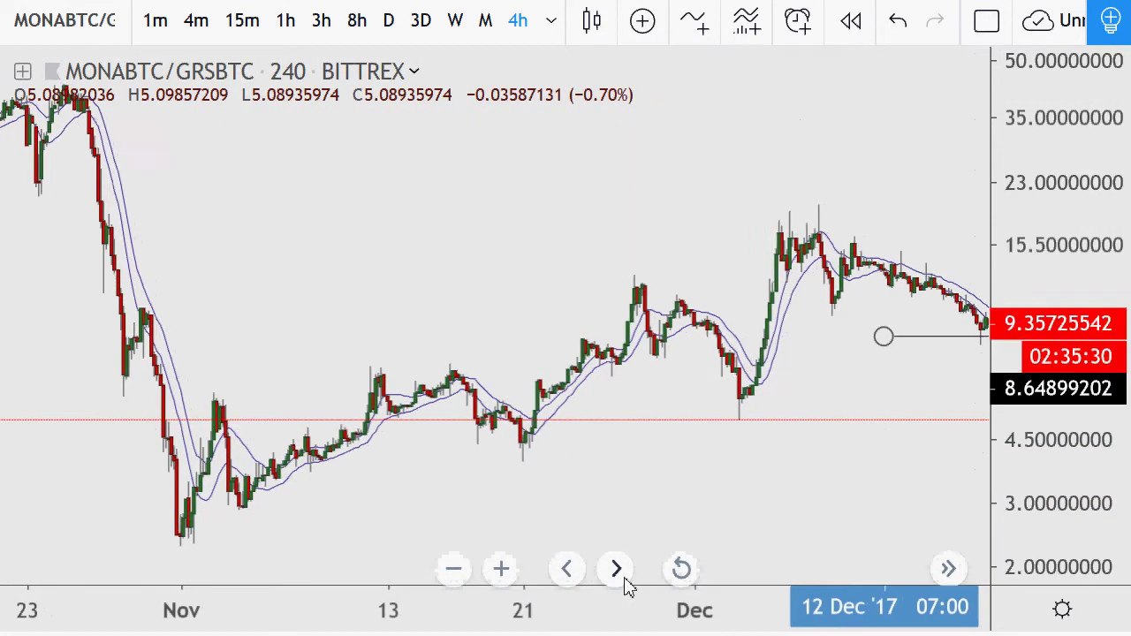
left_click(624, 580)
left_click(625, 580)
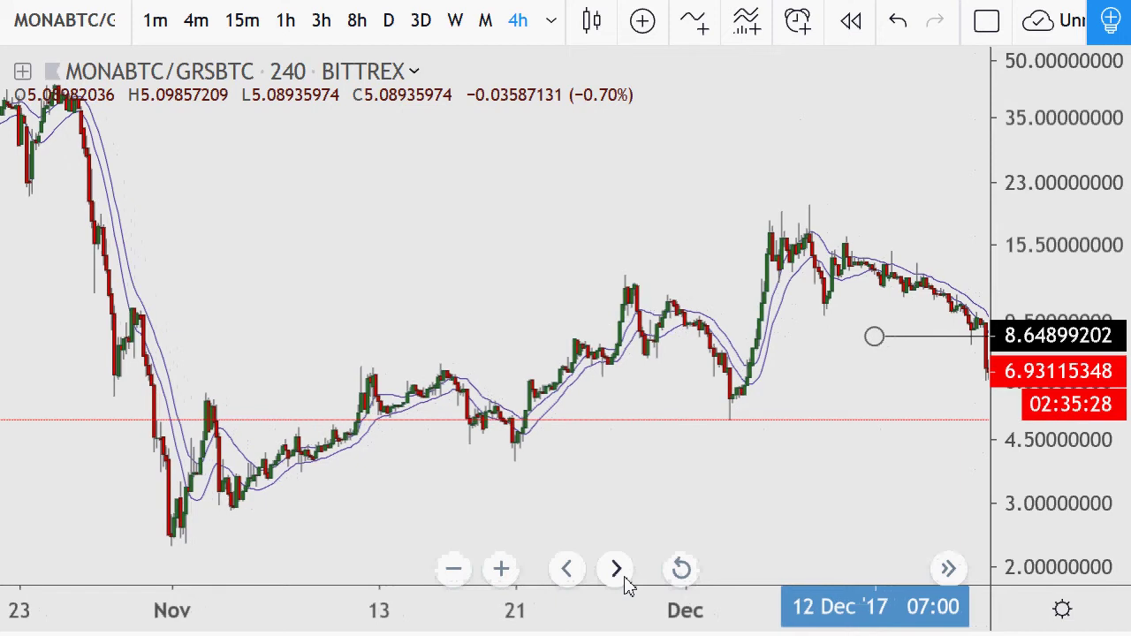
- Advance the chart candle by candle to the mid-December low at about 6.18
left_click(624, 579)
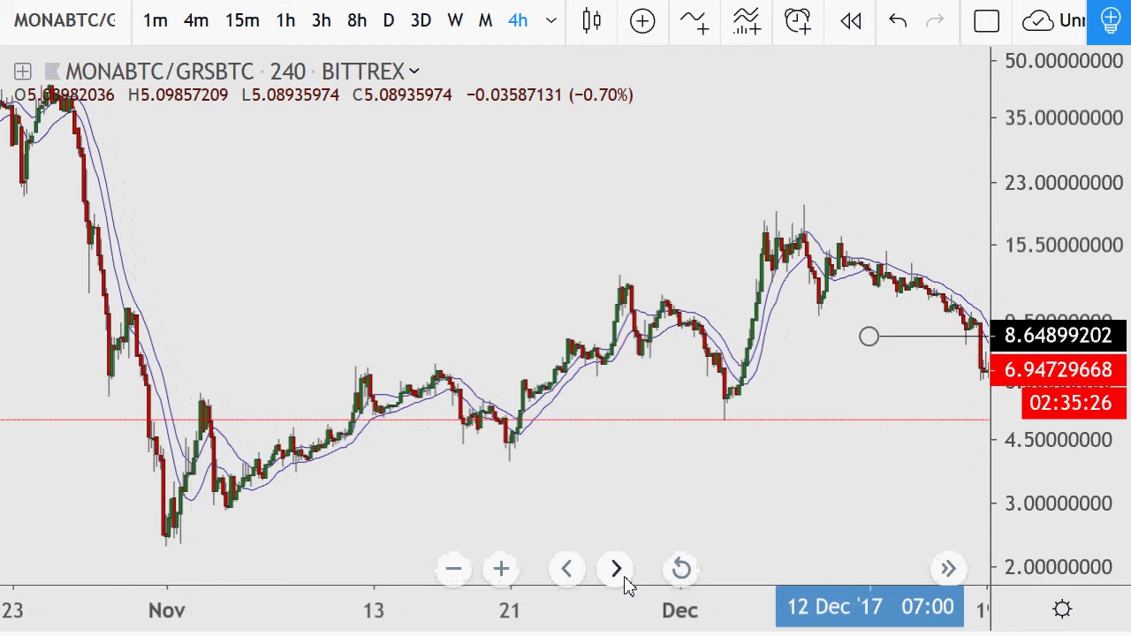
left_click(624, 580)
left_click(624, 580)
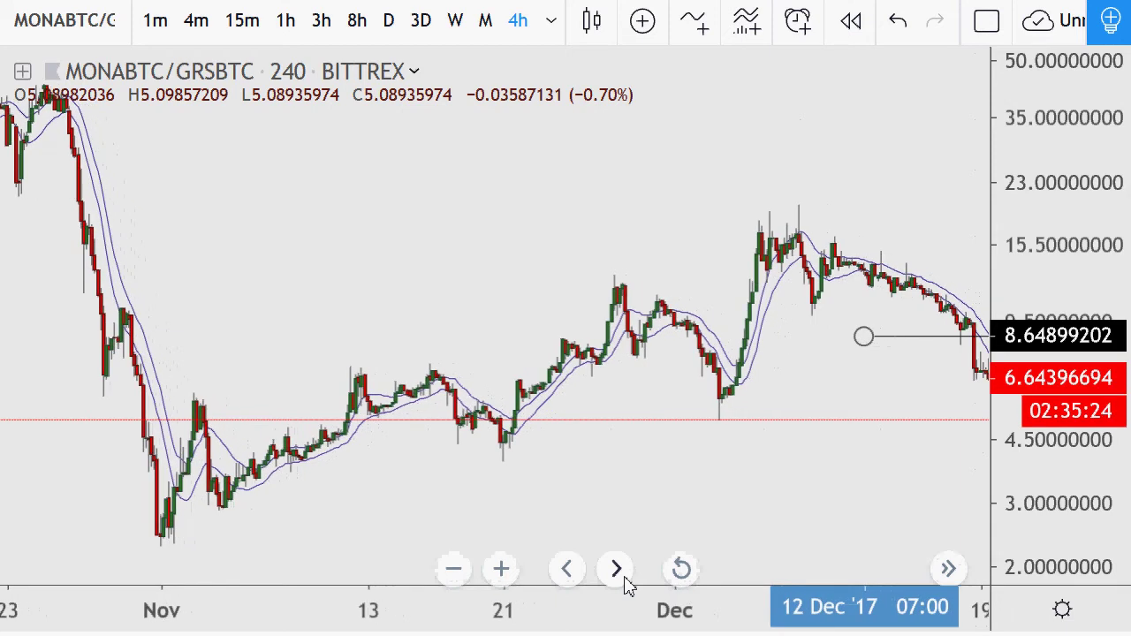
left_click(624, 580)
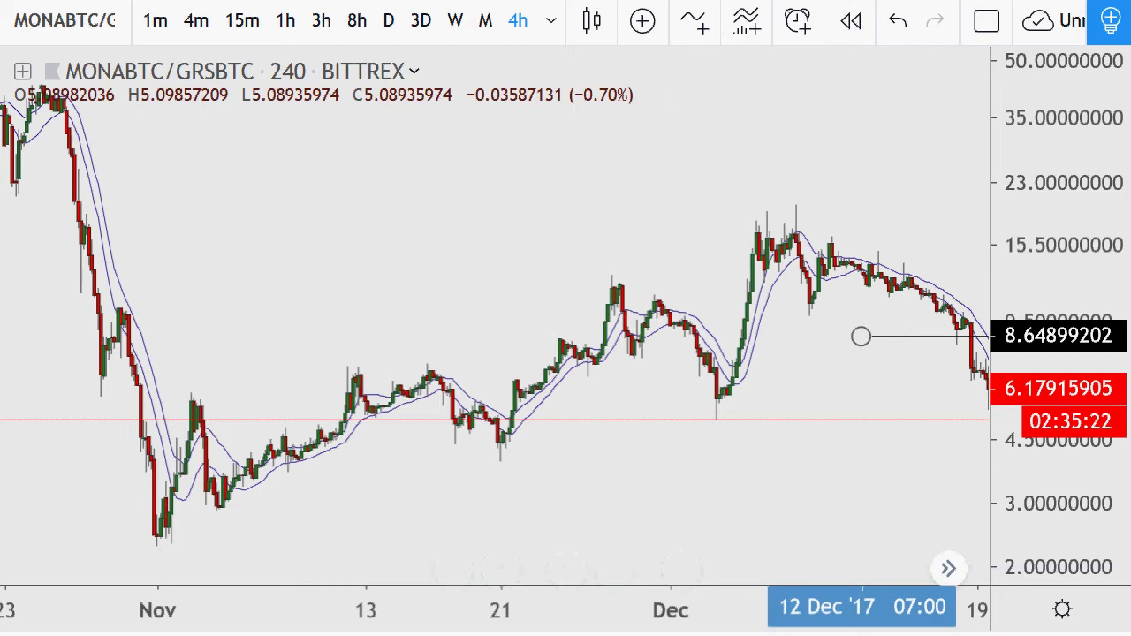
- Switch to LibreOffice Calc and log the row 59 trade at ratio 6.17, with the MONA formula copied from B58 and -110000 GRS sold
key("alt+Tab")
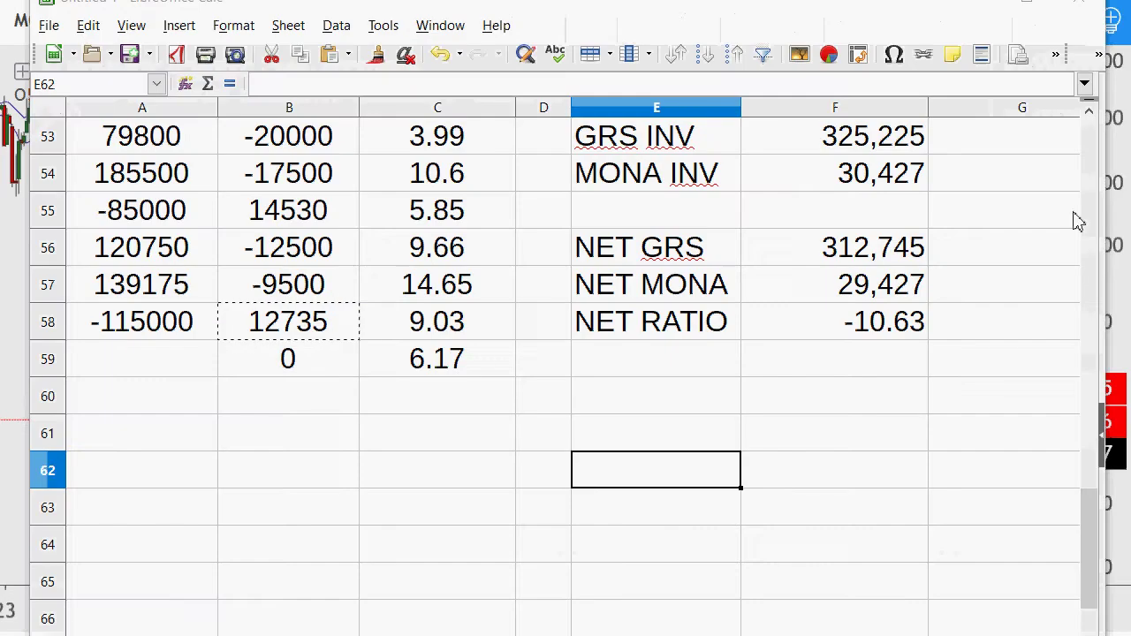
left_click(170, 362)
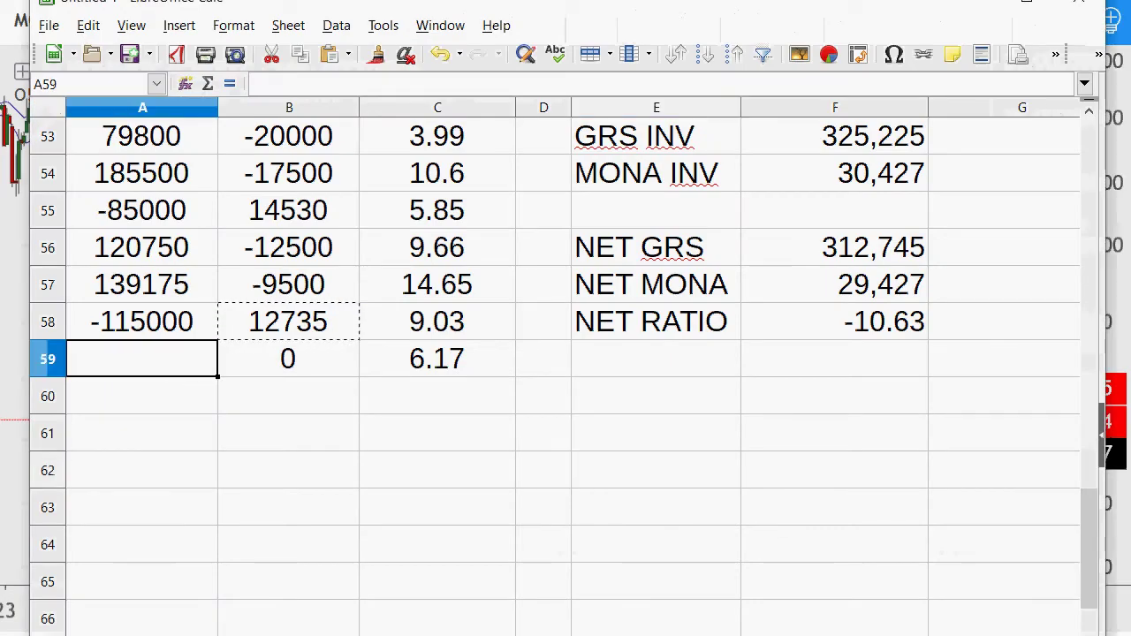
type("-110000")
key("Return")
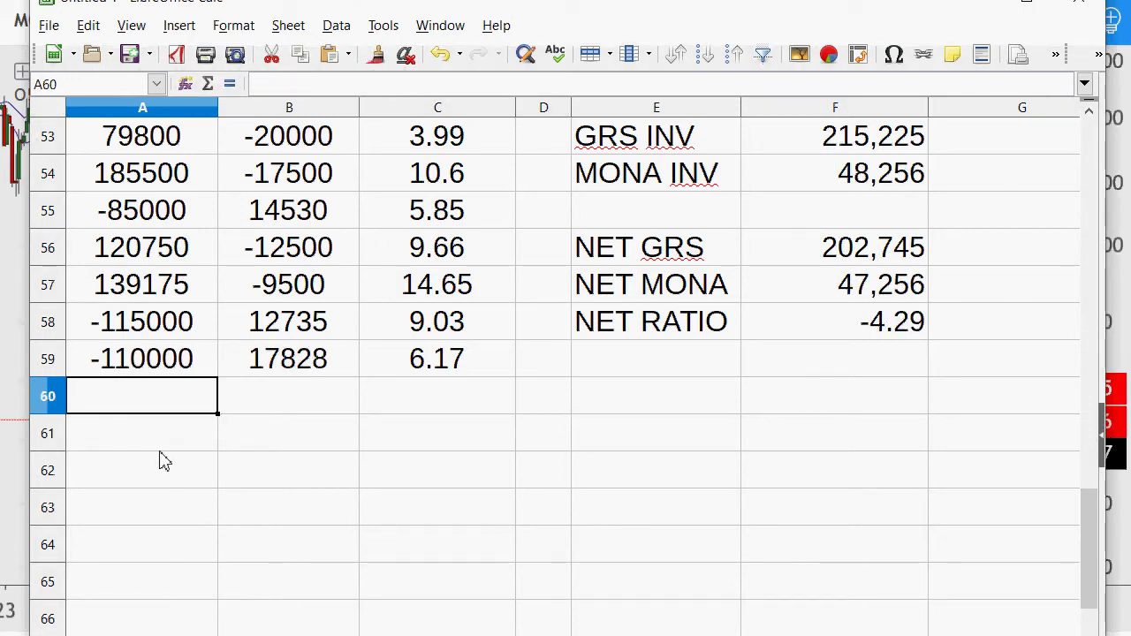
left_click(265, 391)
left_click(296, 368)
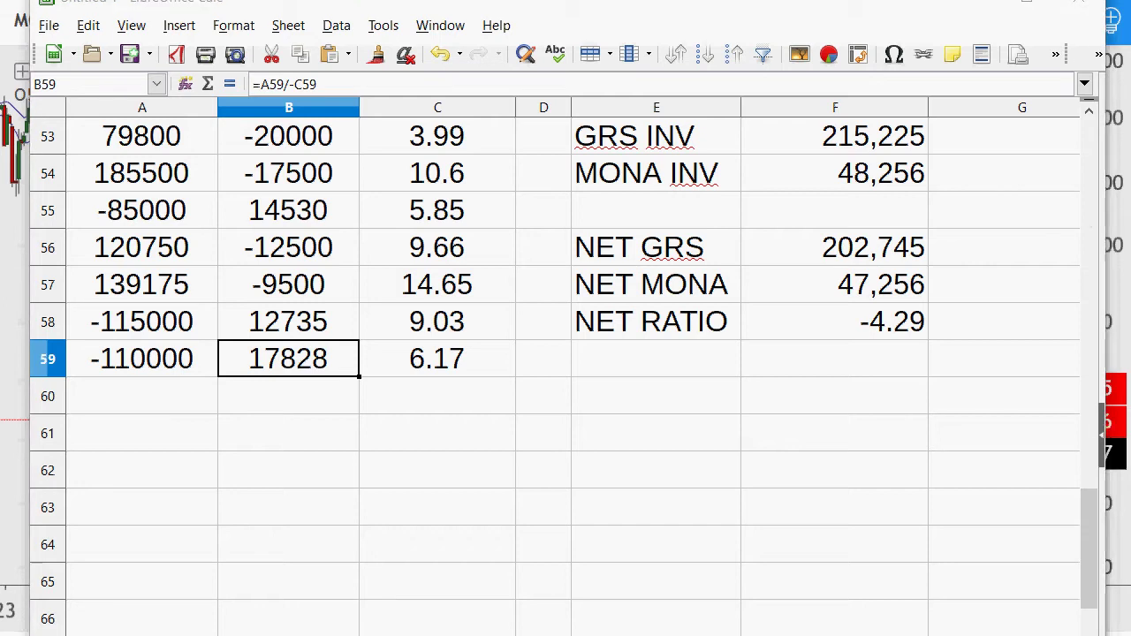
- Switch to the TradingView chart and advance it past the late-December low to the rebound at about 6.30
key("alt+Tab")
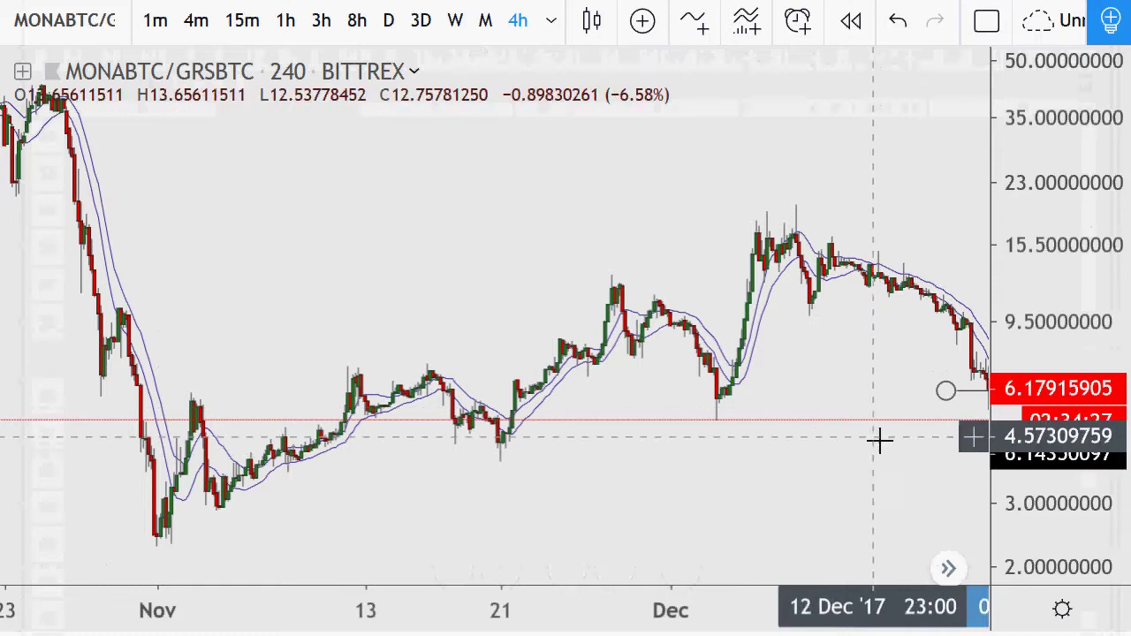
left_click(628, 587)
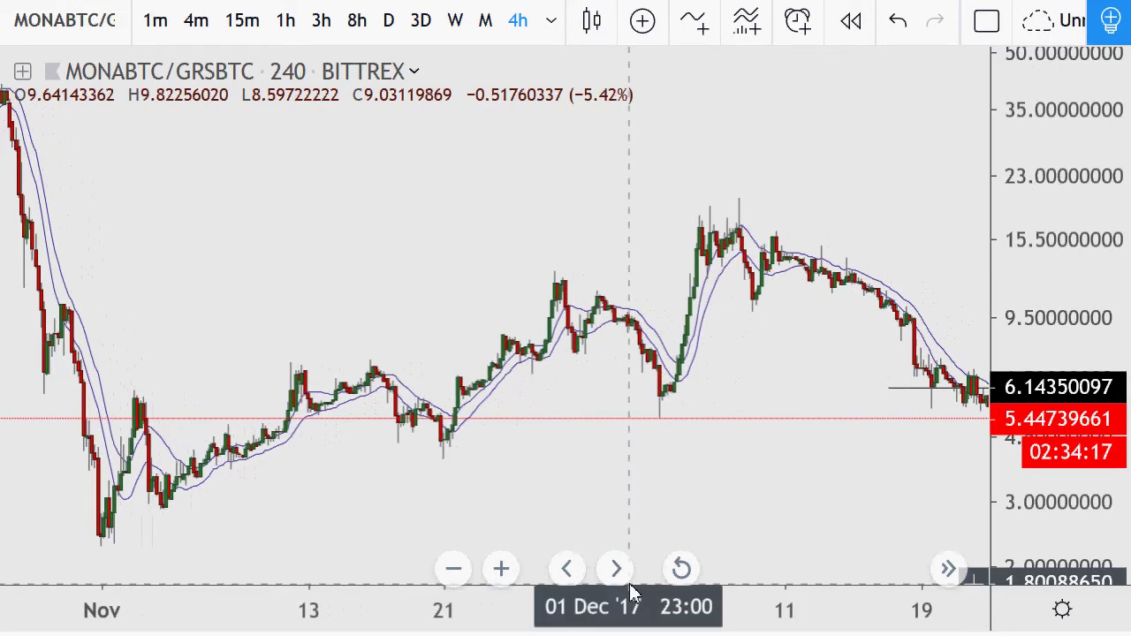
left_click(616, 570)
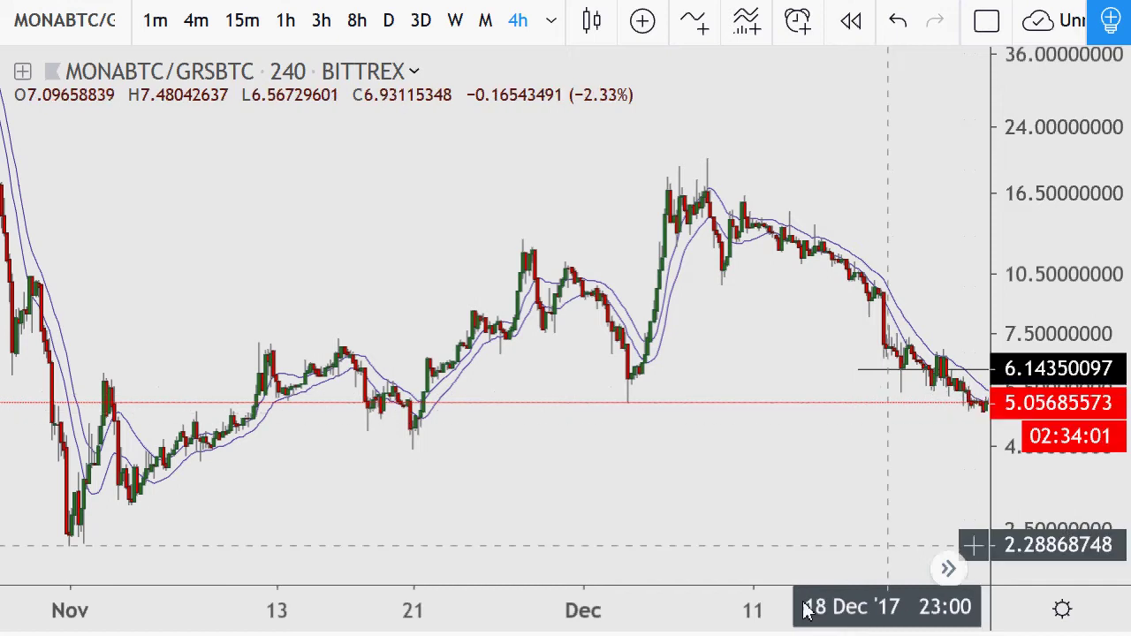
left_click(614, 570)
left_click(615, 571)
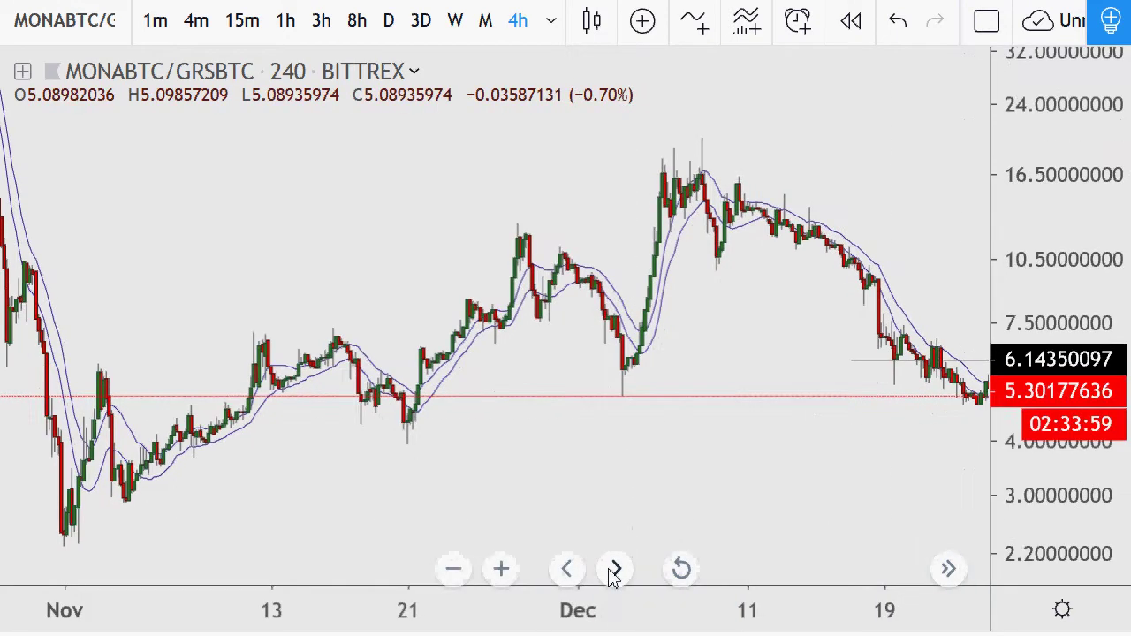
left_click(617, 571)
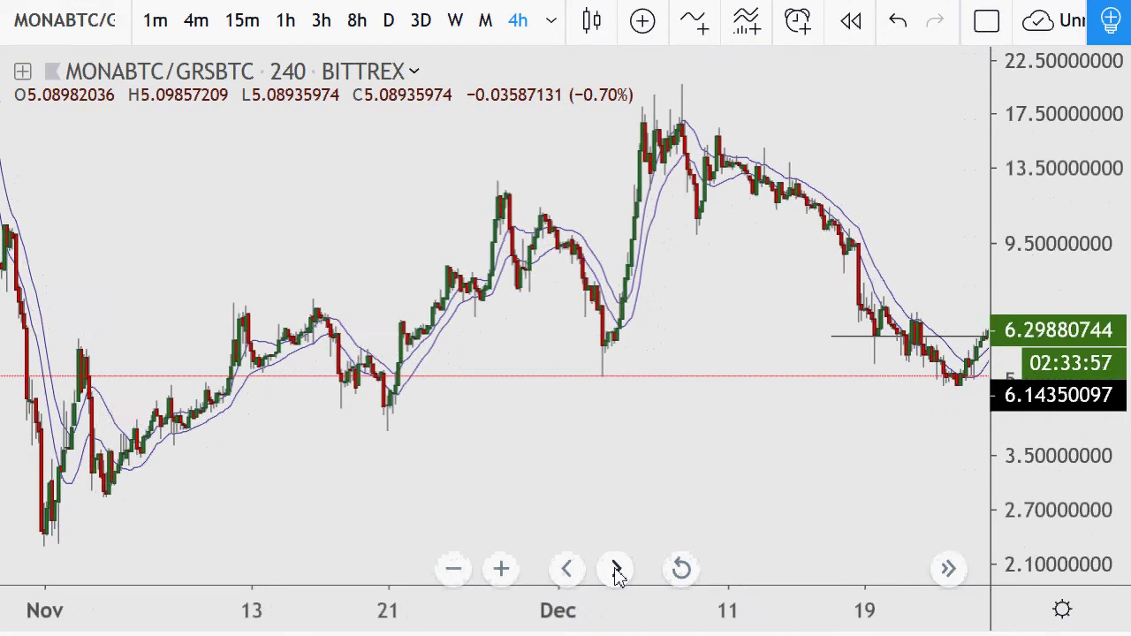
- Advance the chart through the end of December to the early January 2018 drop at about 3.95
left_click(617, 571)
left_click(617, 571)
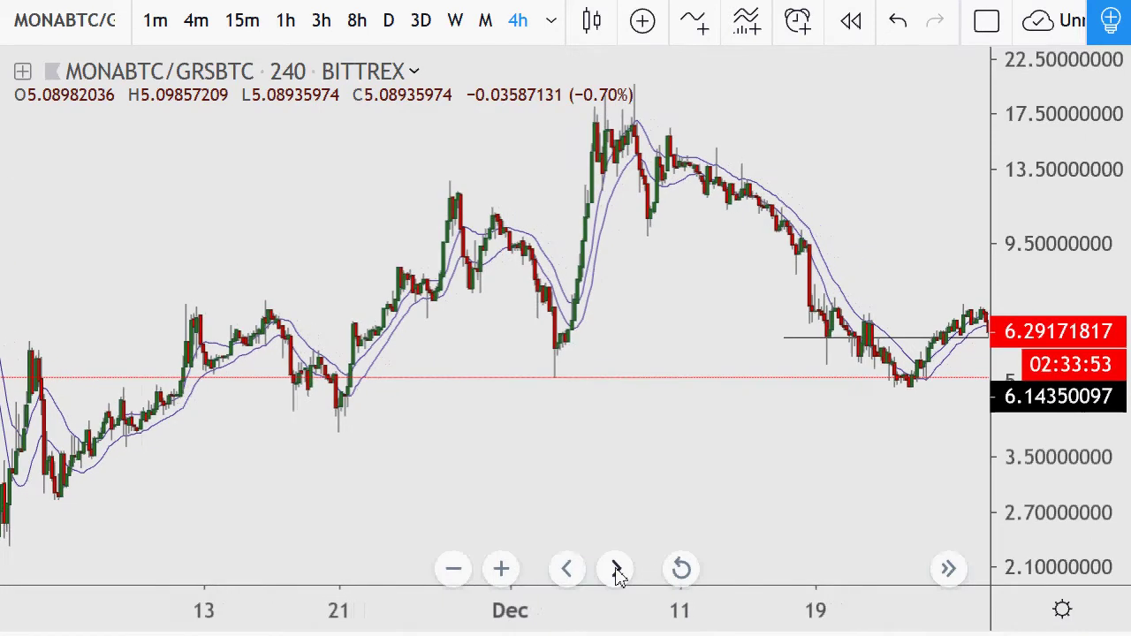
left_click(617, 571)
left_click(617, 572)
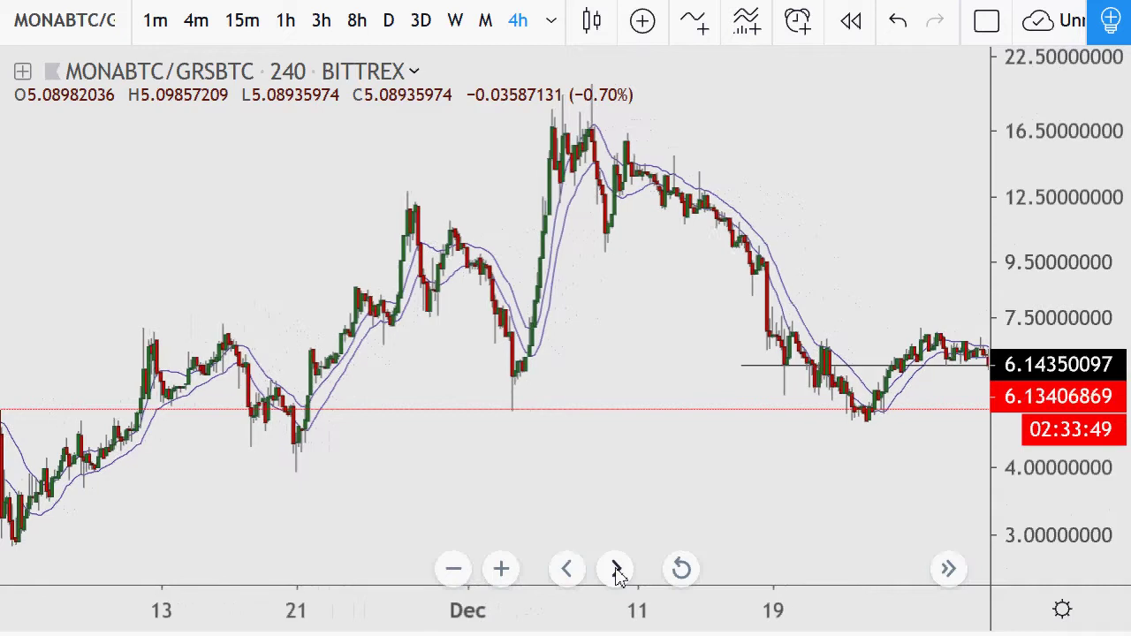
left_click(617, 571)
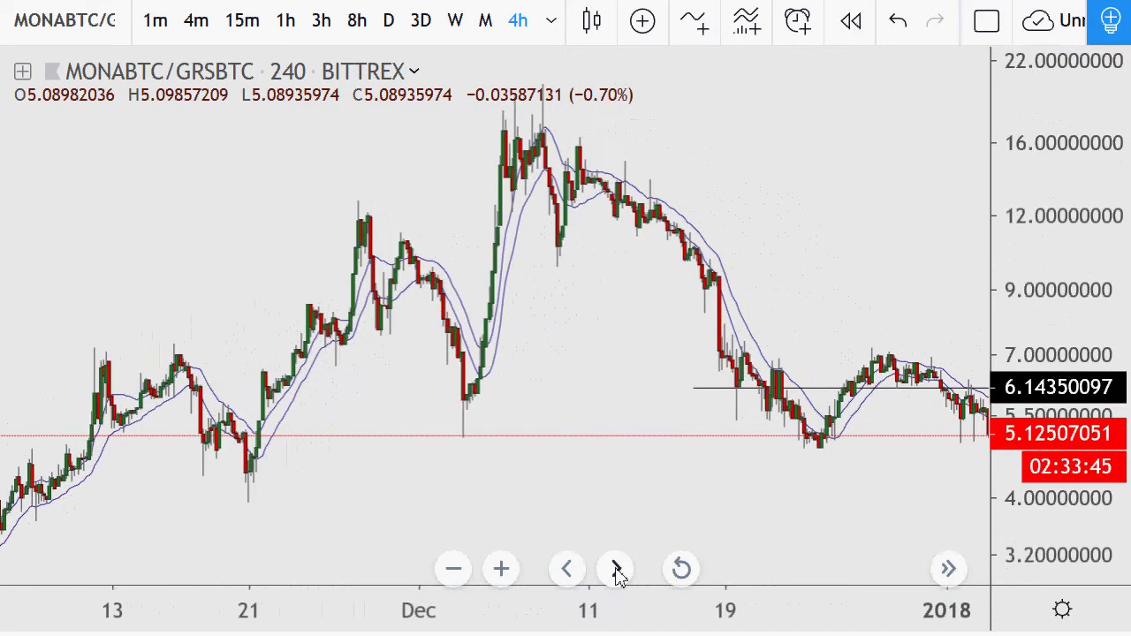
left_click(617, 571)
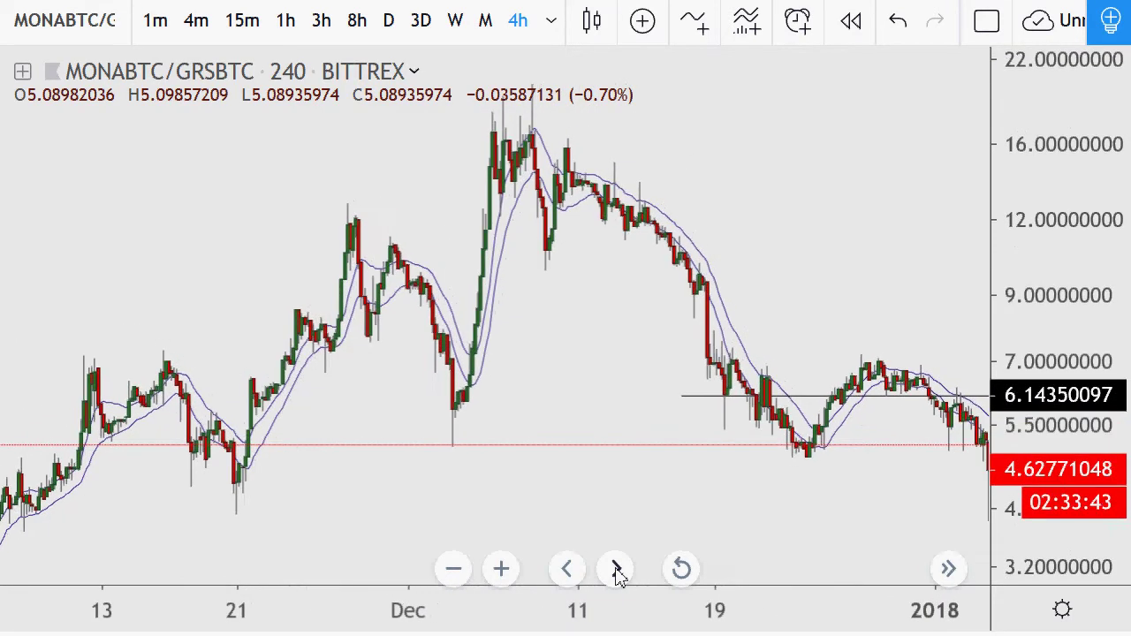
left_click(617, 571)
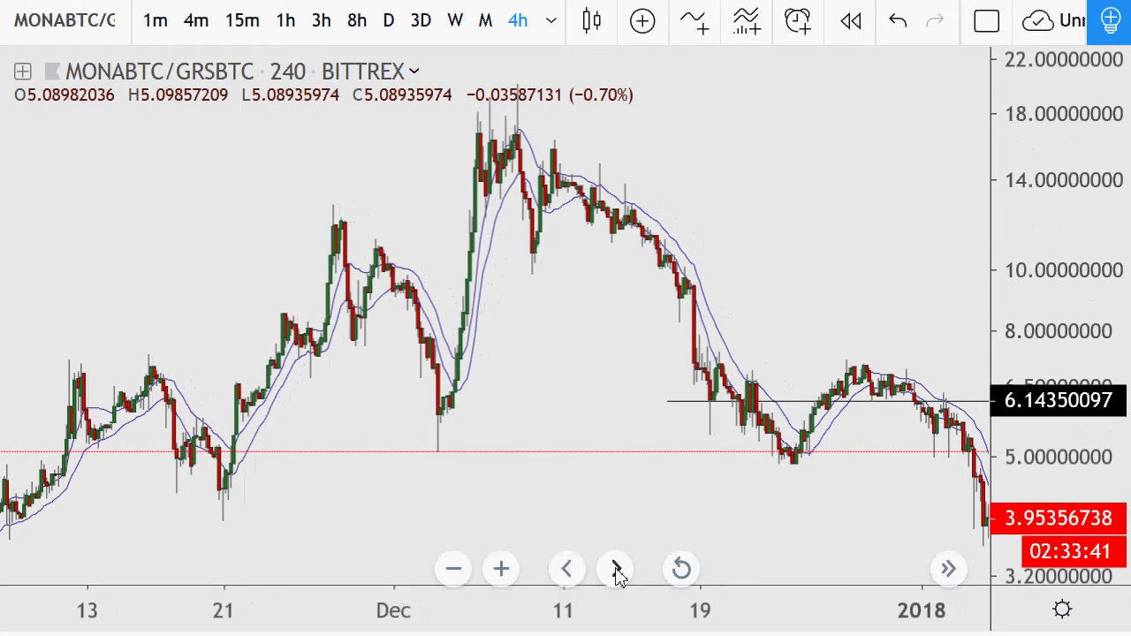
- Step the chart back to the first large drop candle at about 4.63 and forward again to the low at about 3.86
left_click(571, 573)
left_click(571, 572)
left_click(571, 572)
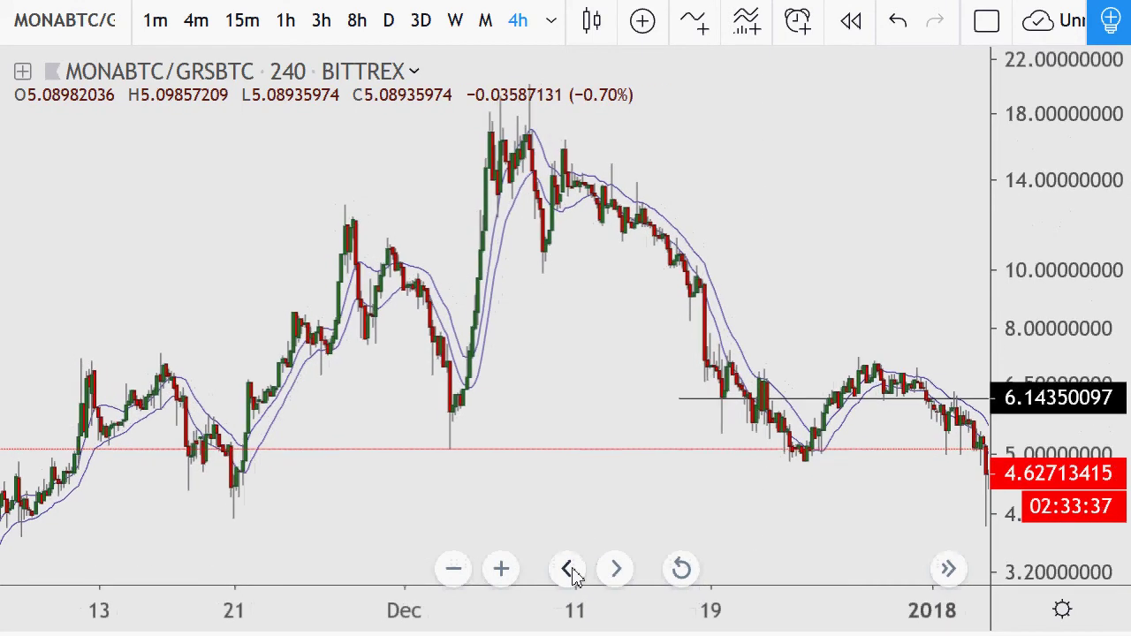
left_click(571, 573)
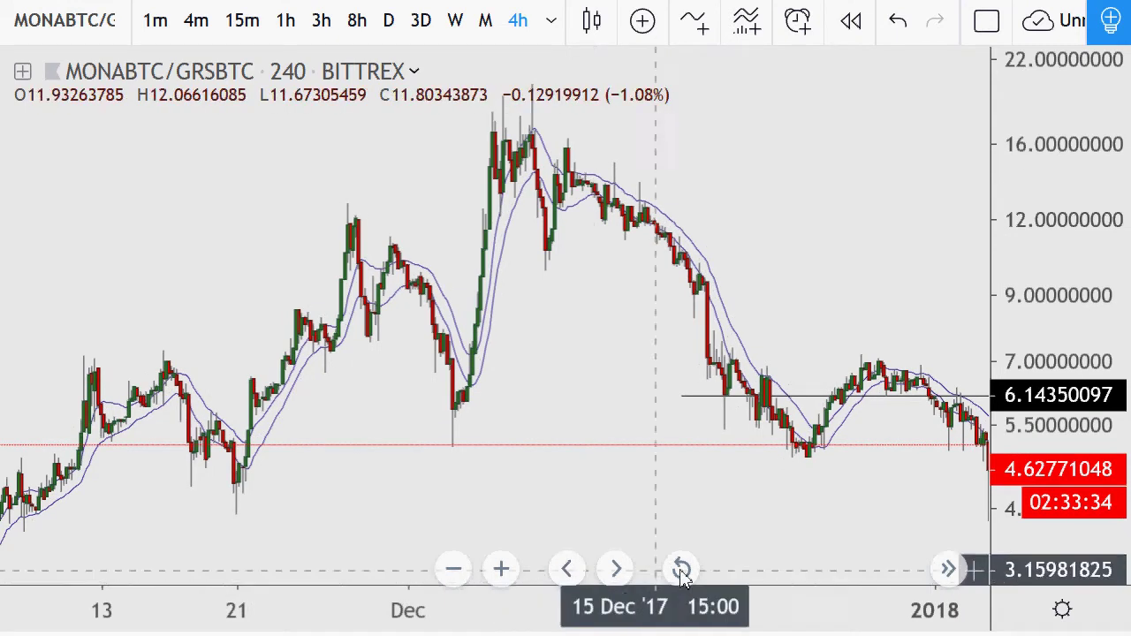
left_click(626, 584)
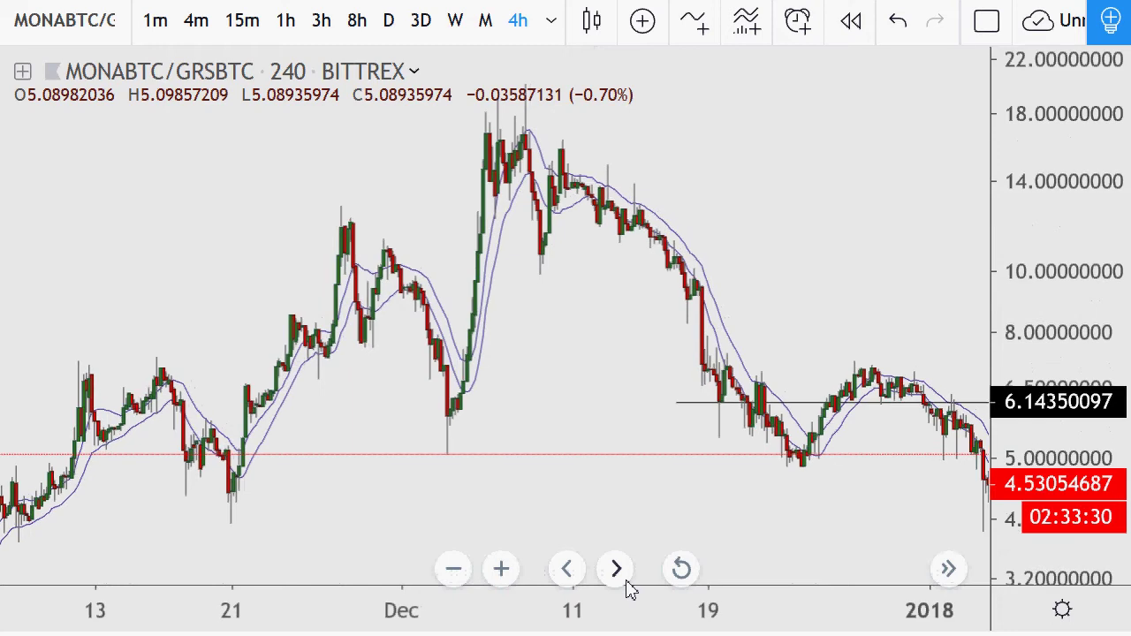
left_click(617, 569)
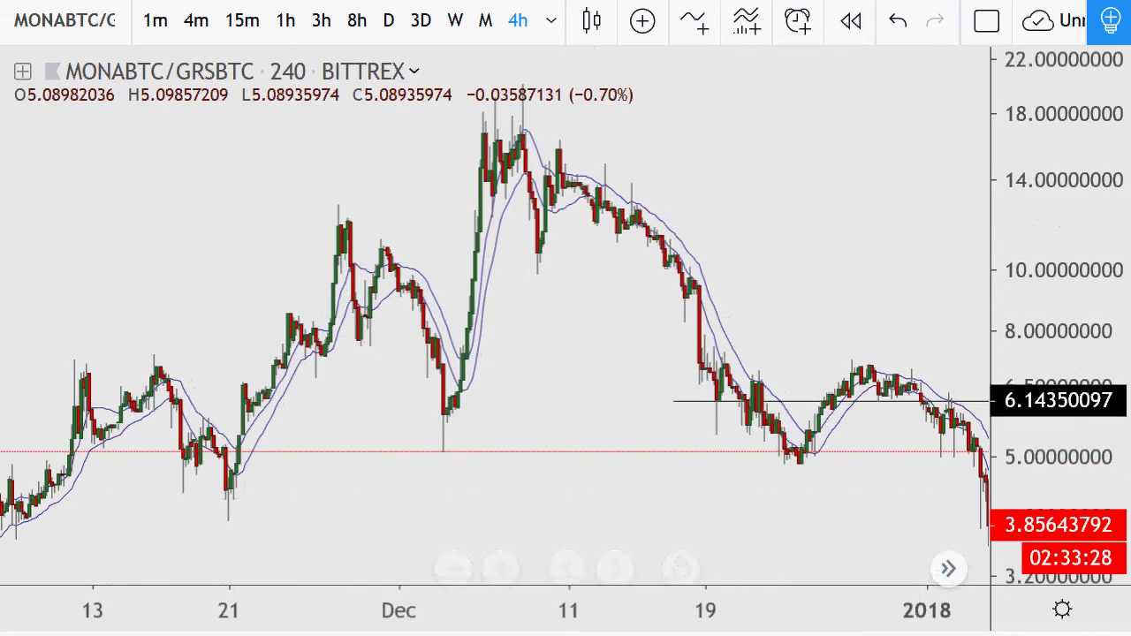
- Switch to LibreOffice Calc, log the row 60 trade at ratio 3.85 with -95000 GRS sold, and check the MONA and GRS inventories
key("alt+Tab")
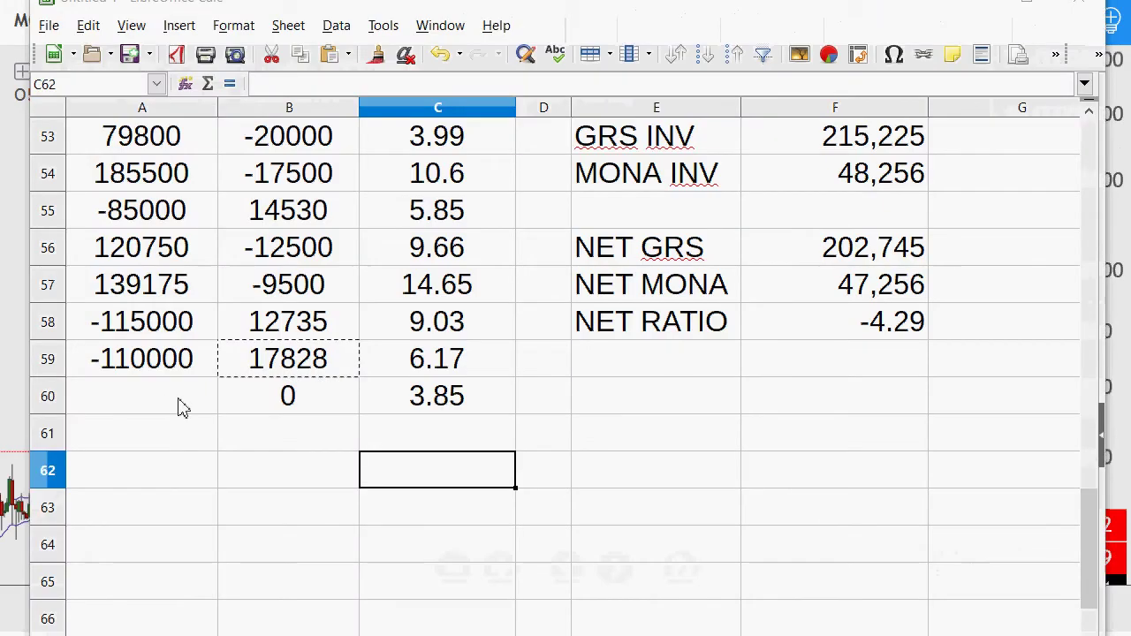
left_click(165, 404)
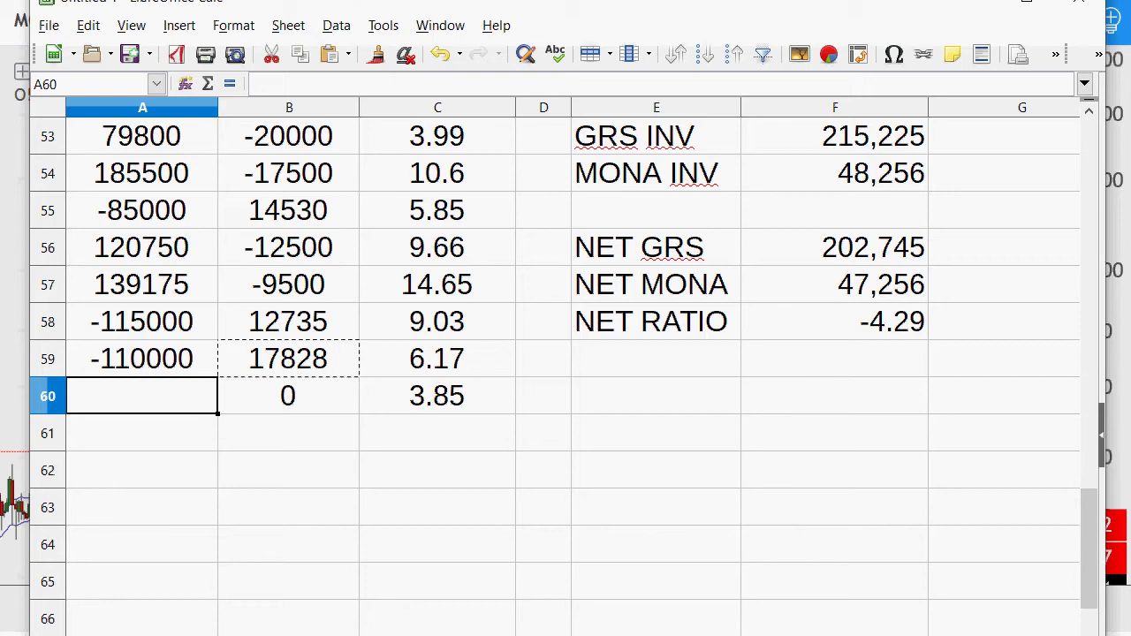
type("-95000")
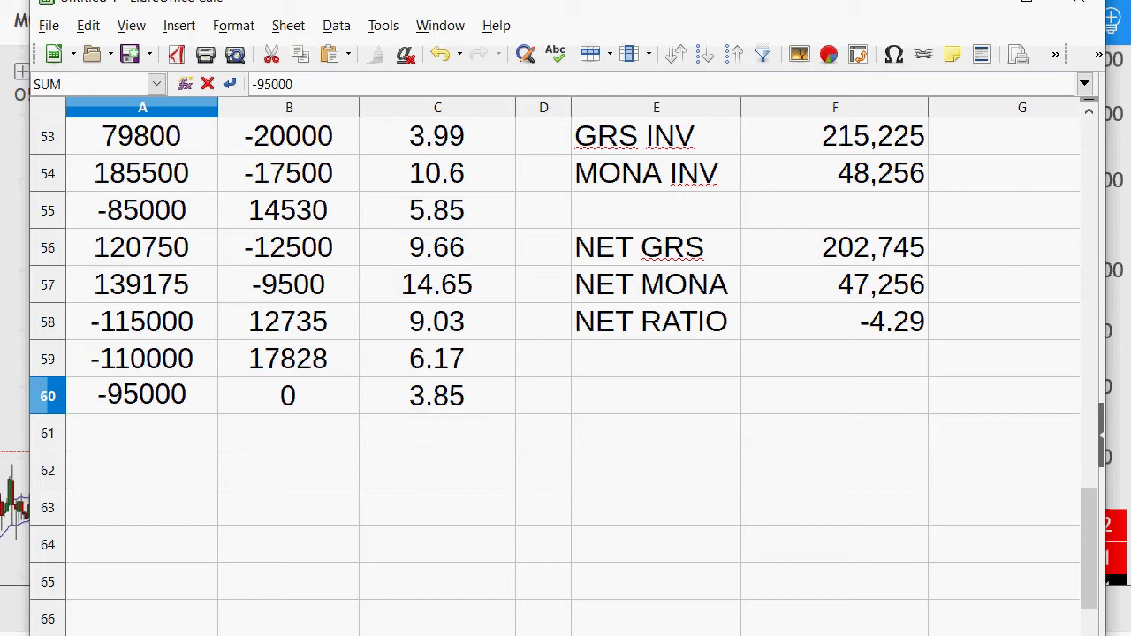
key("Return")
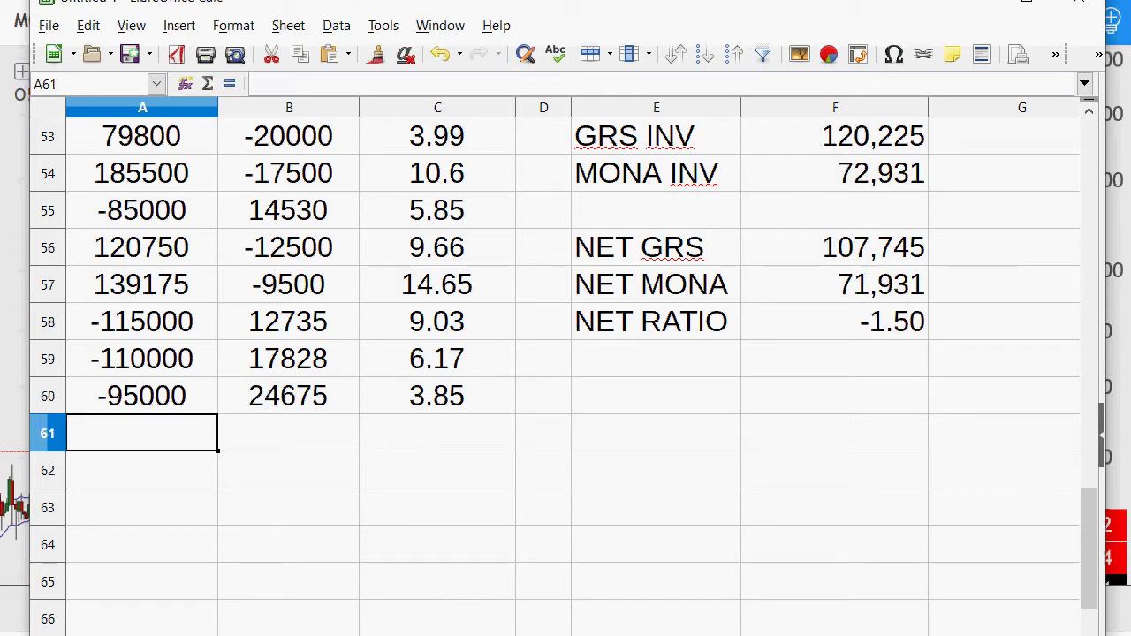
left_click(892, 193)
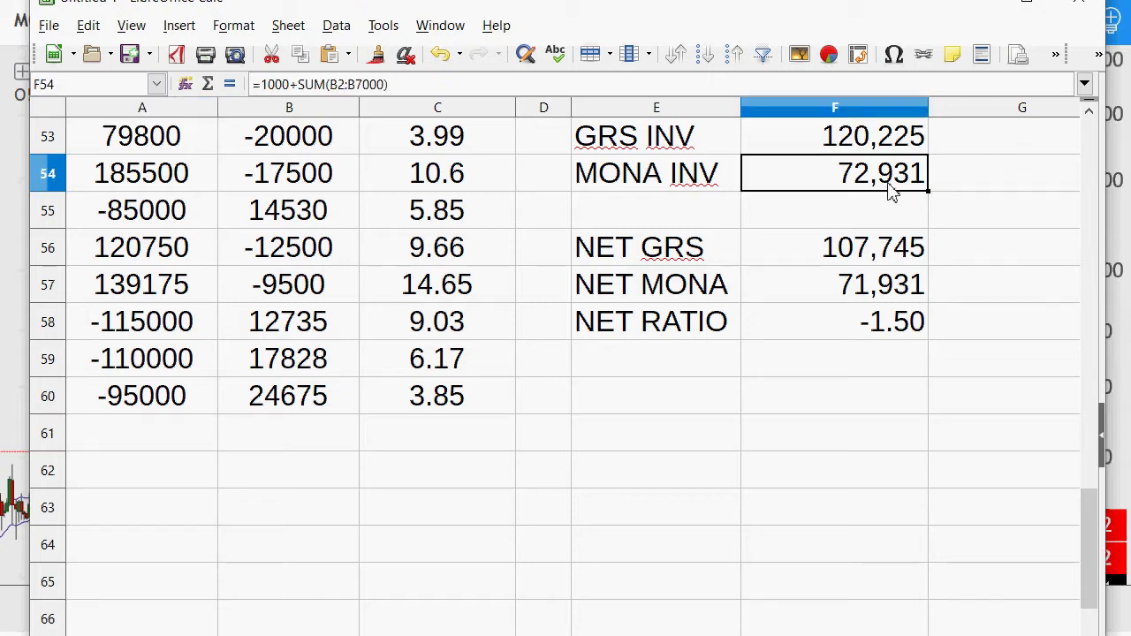
left_click(882, 150)
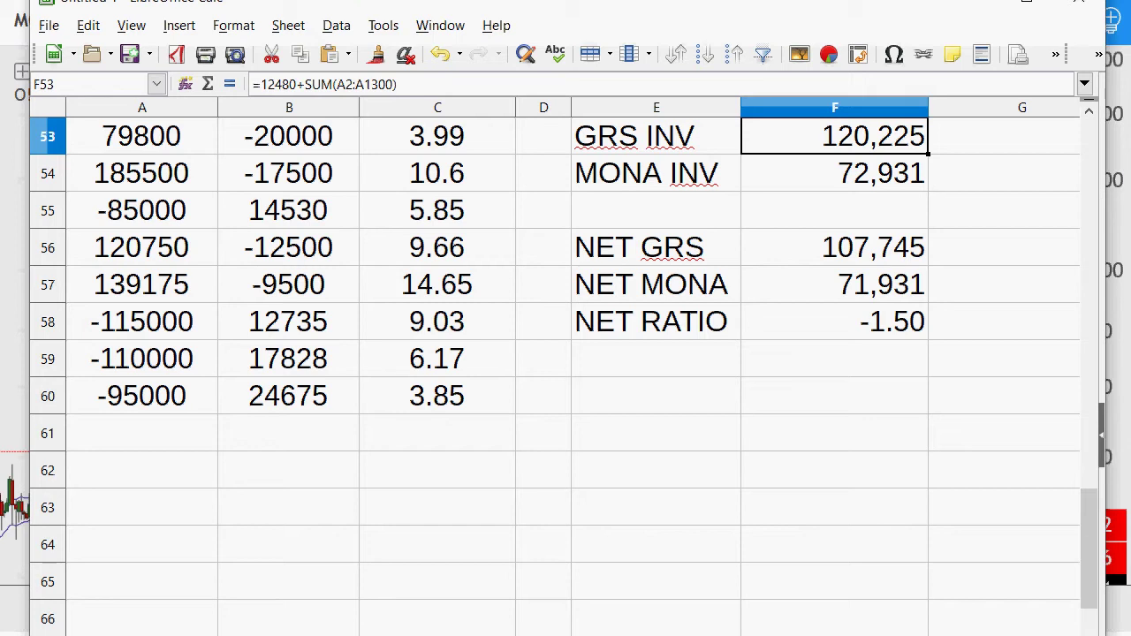
- Switch to the TradingView chart and advance it through the January 2018 recovery to the rise at about 6.44
key("alt+Tab")
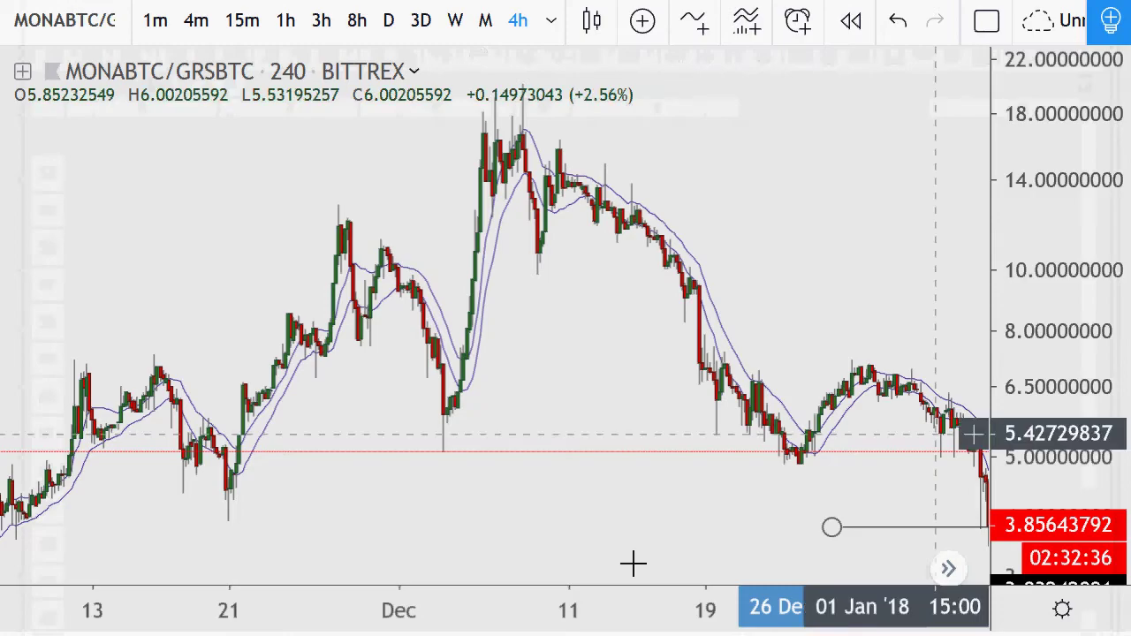
left_click(617, 569)
left_click(617, 569)
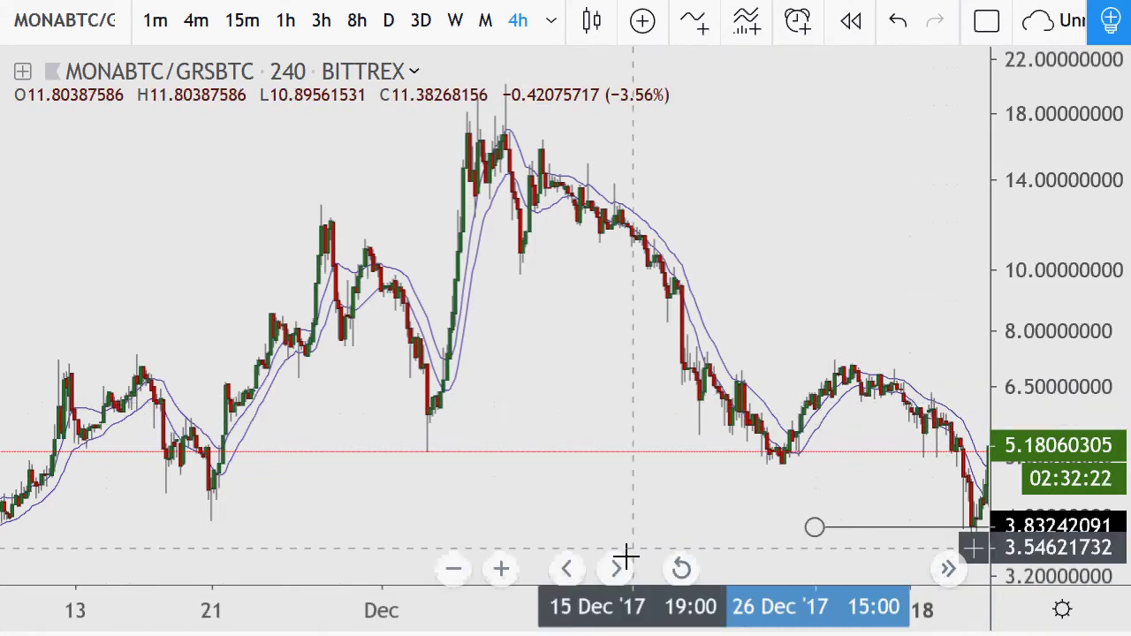
left_click(619, 569)
left_click_drag(619, 569, 618, 568)
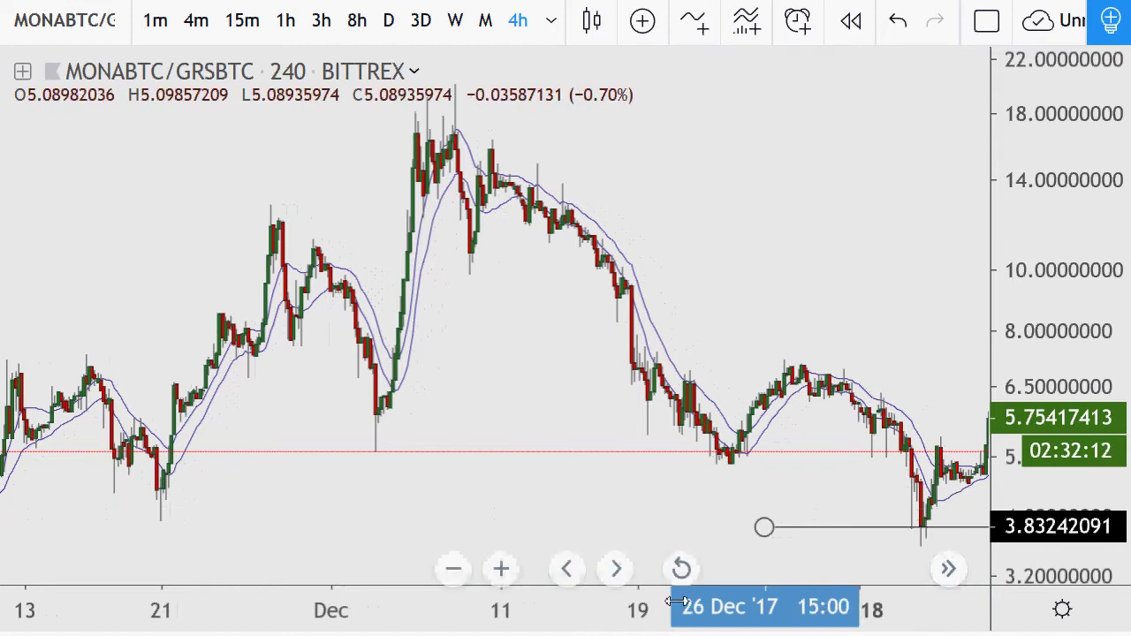
left_click_drag(619, 569, 622, 571)
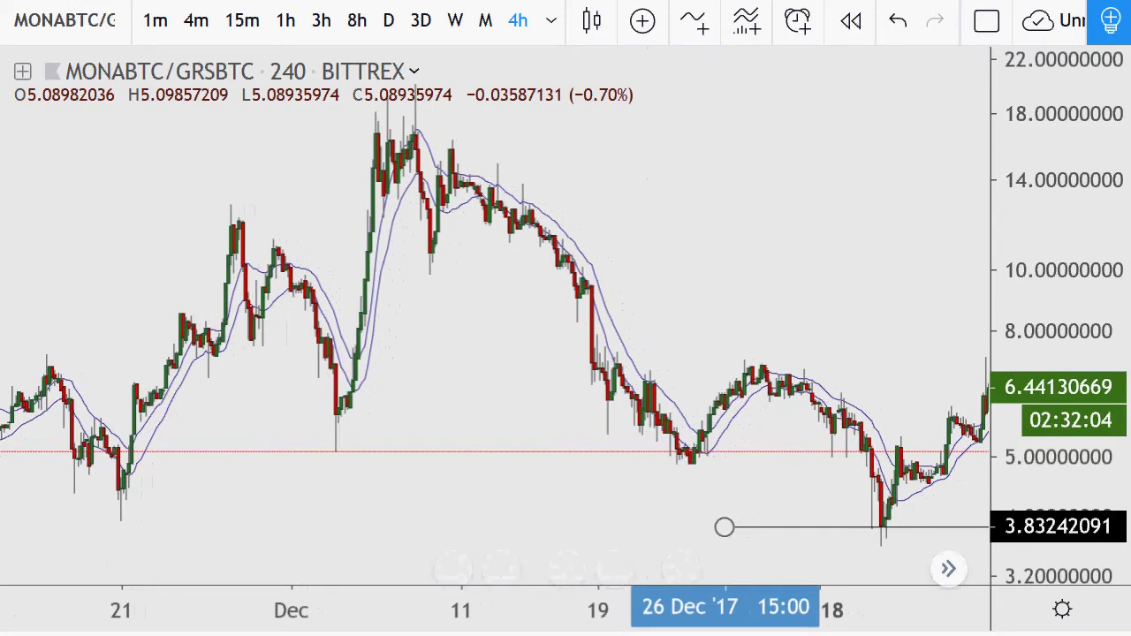
- Switch to LibreOffice Calc, log the row 61 trade at ratio 6.44 with -20000 MONA, and check the MONA and GRS inventories
key("alt+Tab")
left_click(583, 473)
left_click(299, 420)
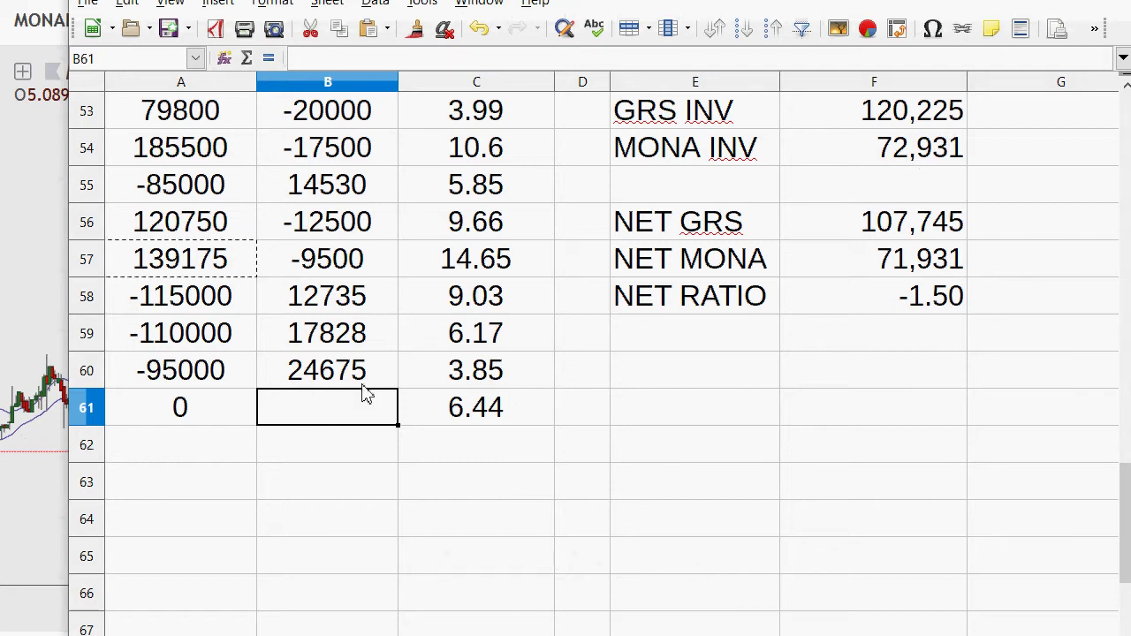
type("-19500")
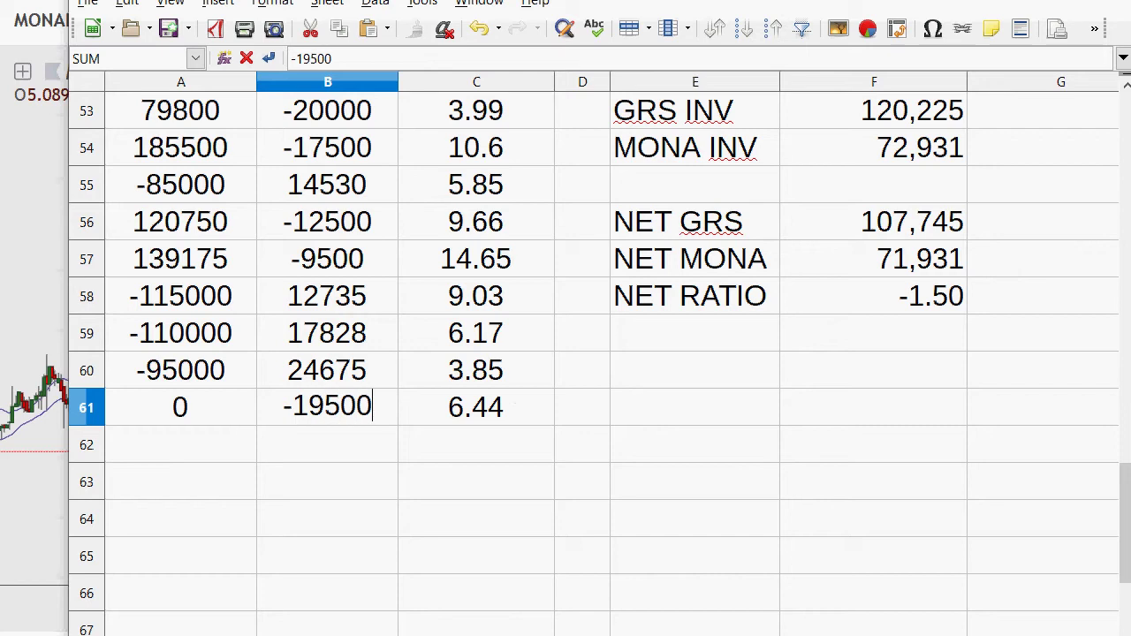
key("BackSpace")
key("BackSpace")
key("BackSpace")
key("BackSpace")
key("BackSpace")
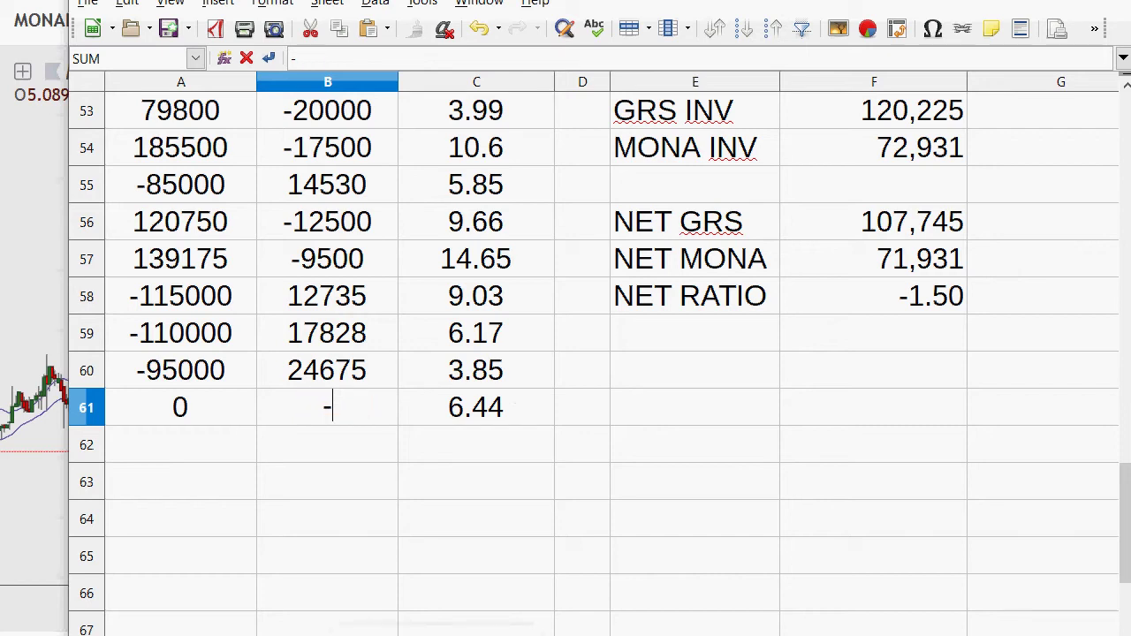
type("20000")
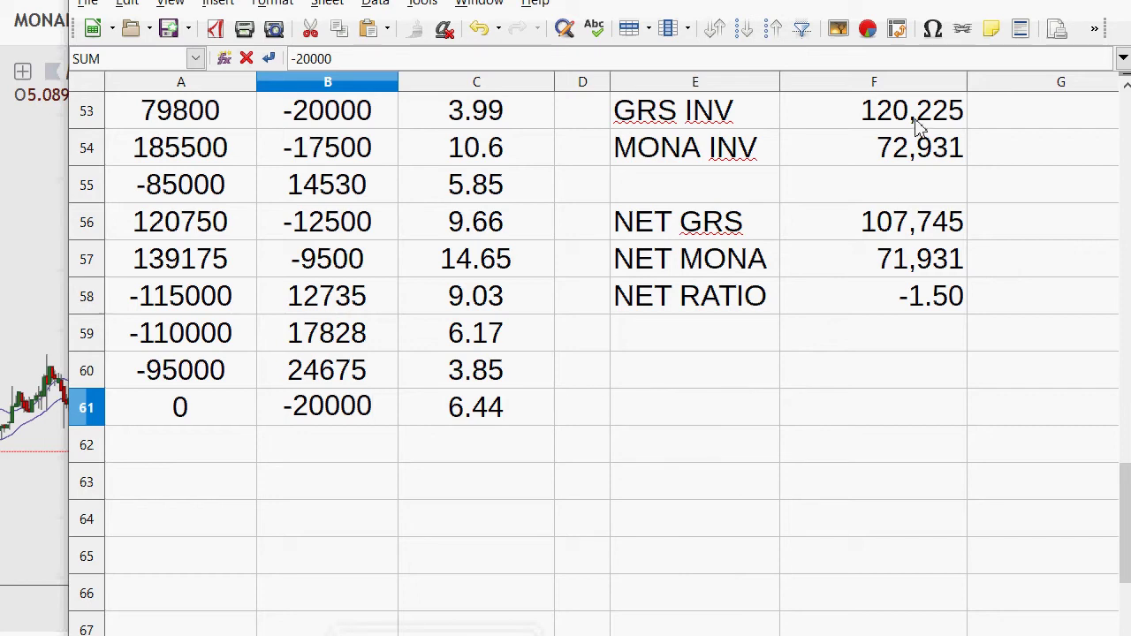
left_click(789, 222)
left_click(899, 141)
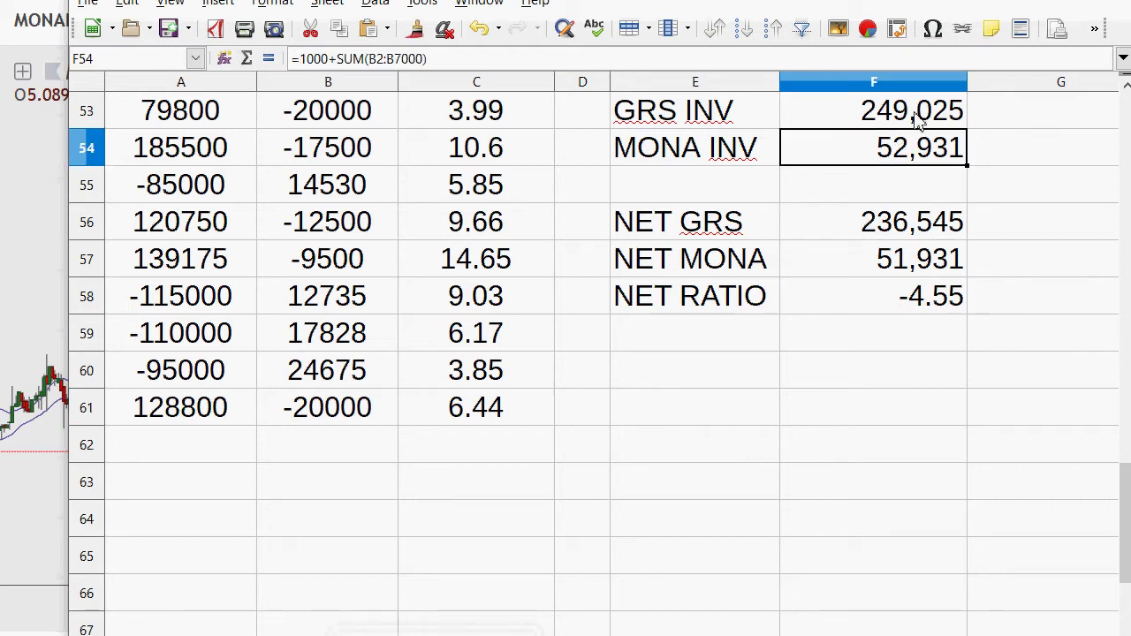
left_click(921, 117)
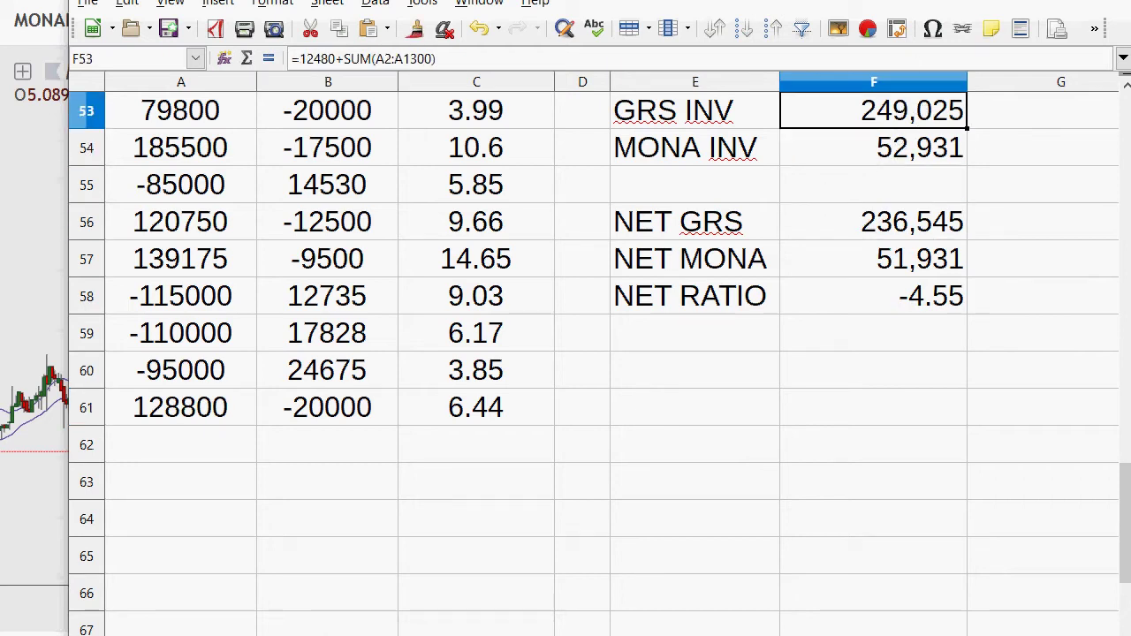
- Switch to the TradingView chart and advance it through the January 2018 pullback to the bounce at about 5.54
key("alt+Tab")
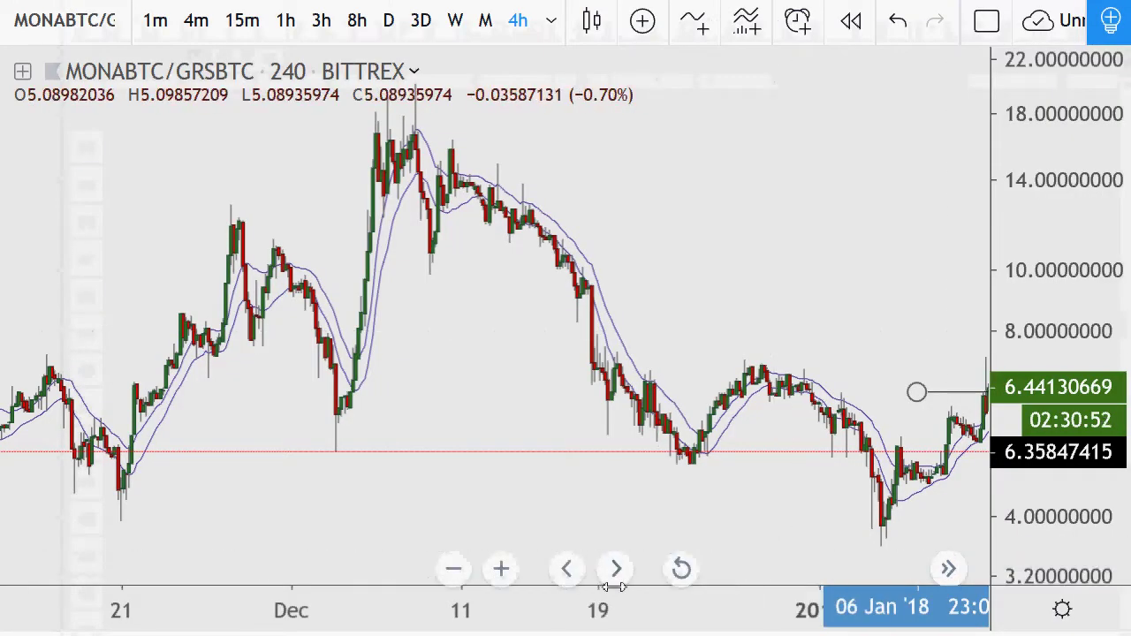
left_click(617, 573)
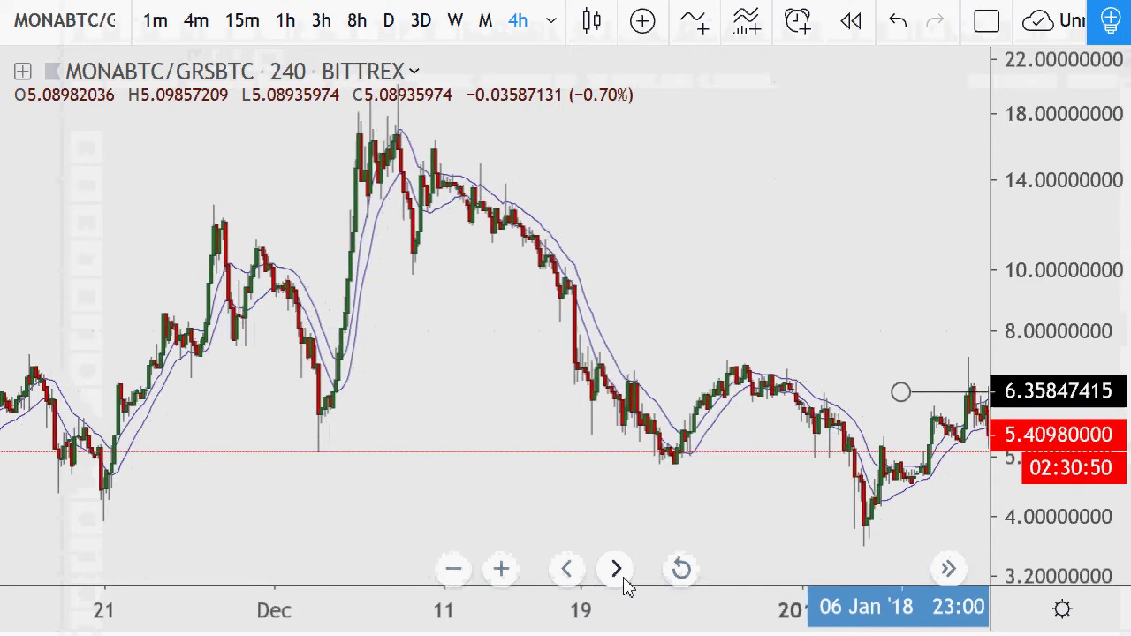
left_click(617, 570)
left_click(617, 570)
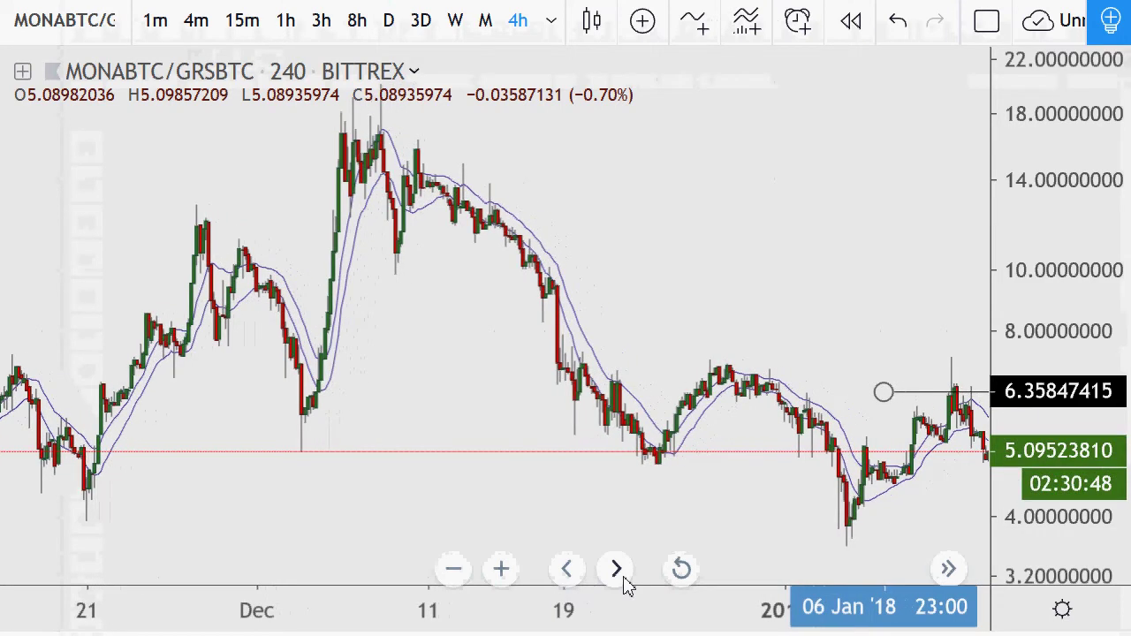
left_click(624, 582)
left_click(624, 582)
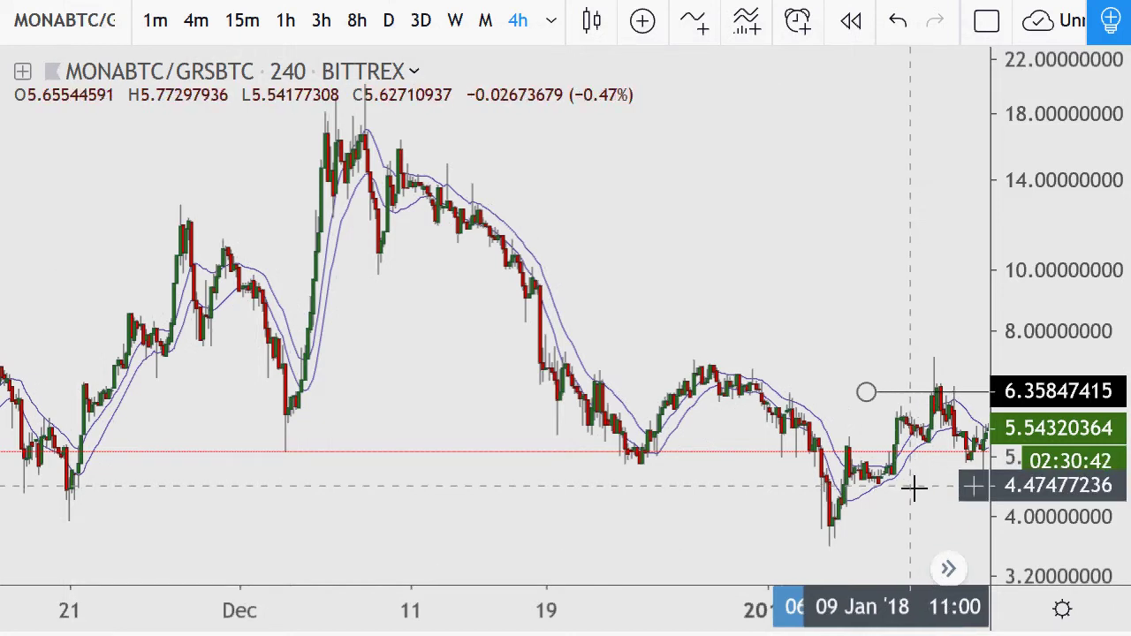
- Advance the chart past the mid-January 2018 peak to the following drop at about 5.44
left_click(627, 576)
left_click(617, 569)
left_click(617, 570)
left_click(627, 577)
left_click(627, 577)
left_click(627, 576)
left_click(626, 577)
left_click(626, 577)
left_click(626, 576)
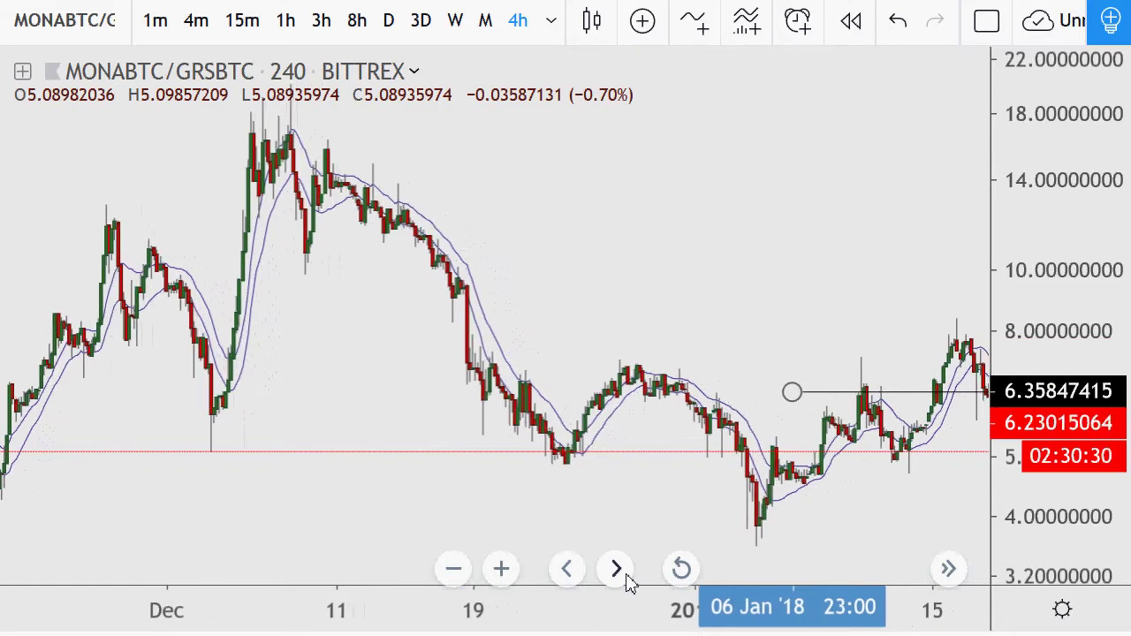
left_click(627, 577)
left_click(626, 576)
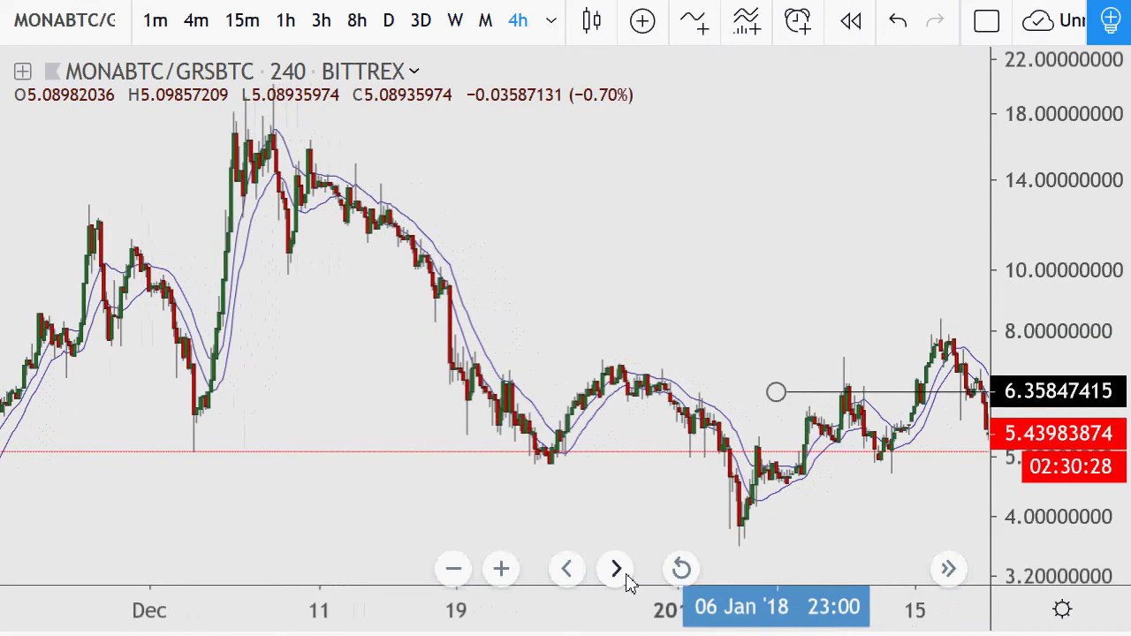
- Advance the chart through the sideways range after that drop to just past 23 January 2018, at about 6.01
left_click(627, 576)
left_click(627, 576)
left_click(627, 577)
left_click(626, 576)
left_click(626, 576)
left_click(626, 576)
left_click(627, 576)
left_click(627, 577)
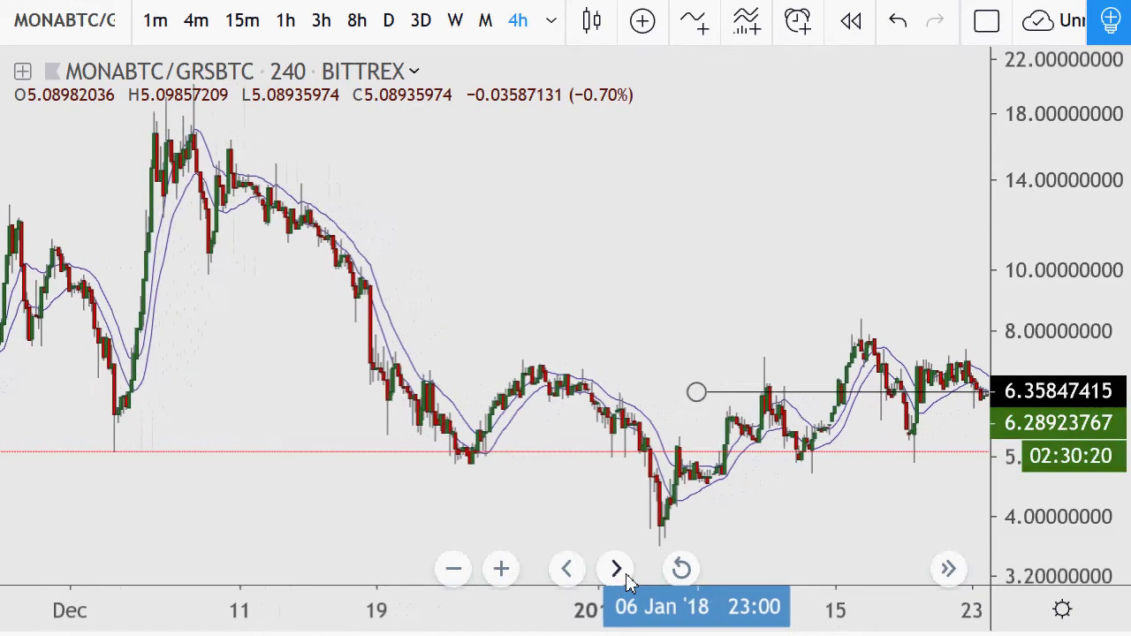
left_click(627, 576)
left_click(627, 576)
left_click(626, 576)
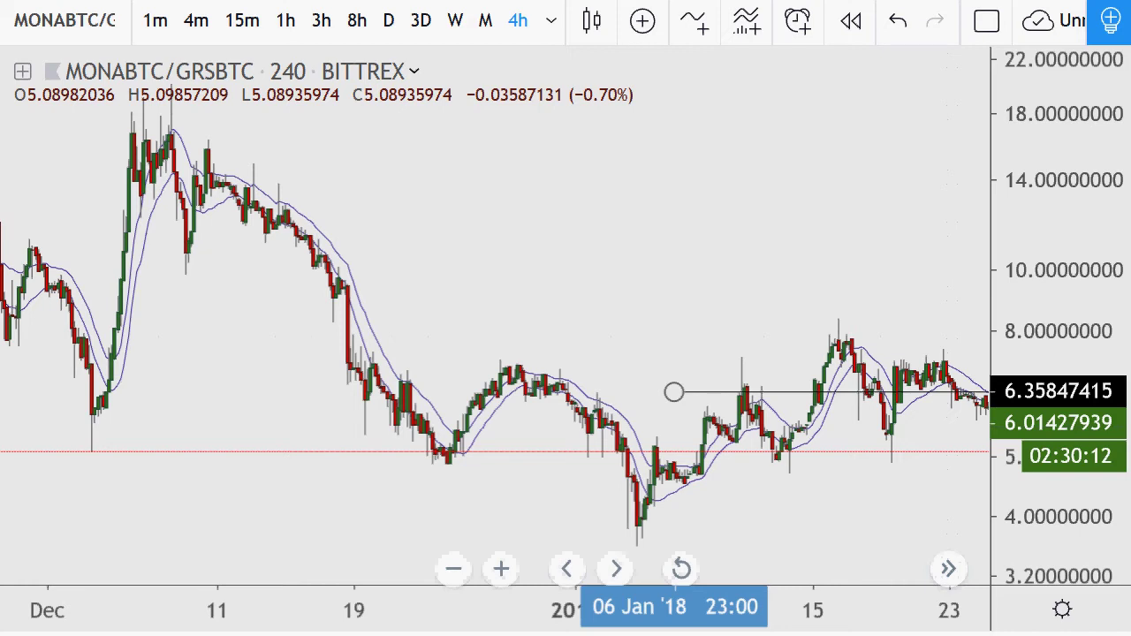
- Switch to LibreOffice Calc and review the row 61 trade together with the GRS INV and MONA INV totals
key("alt+Tab")
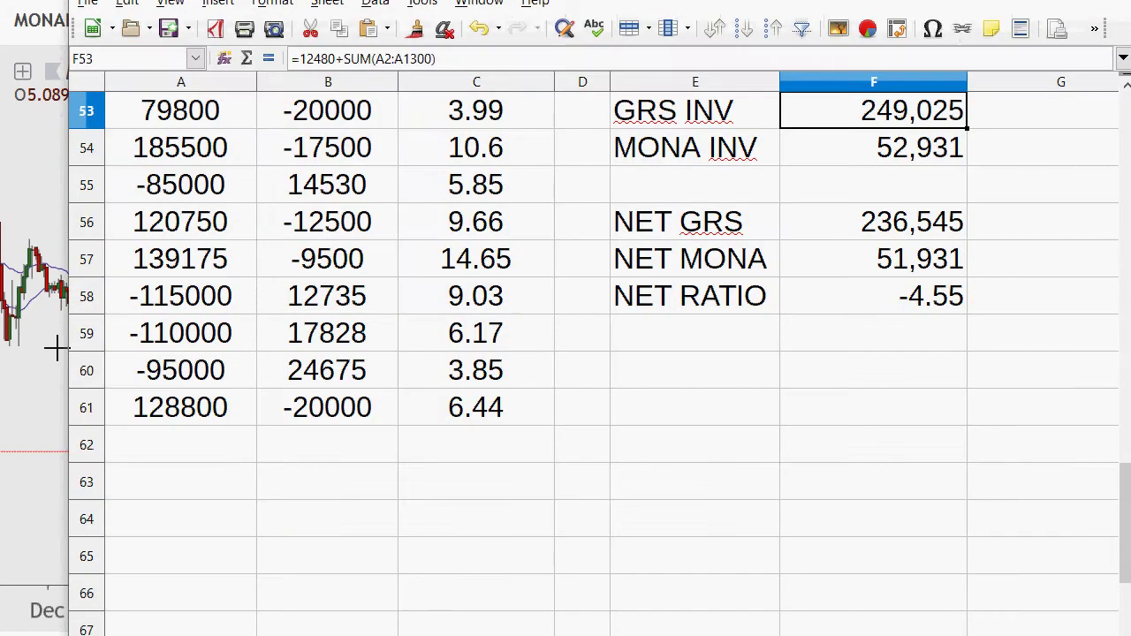
scroll(467, 397, "up", 3)
scroll(467, 397, "down", 3)
left_click(129, 416)
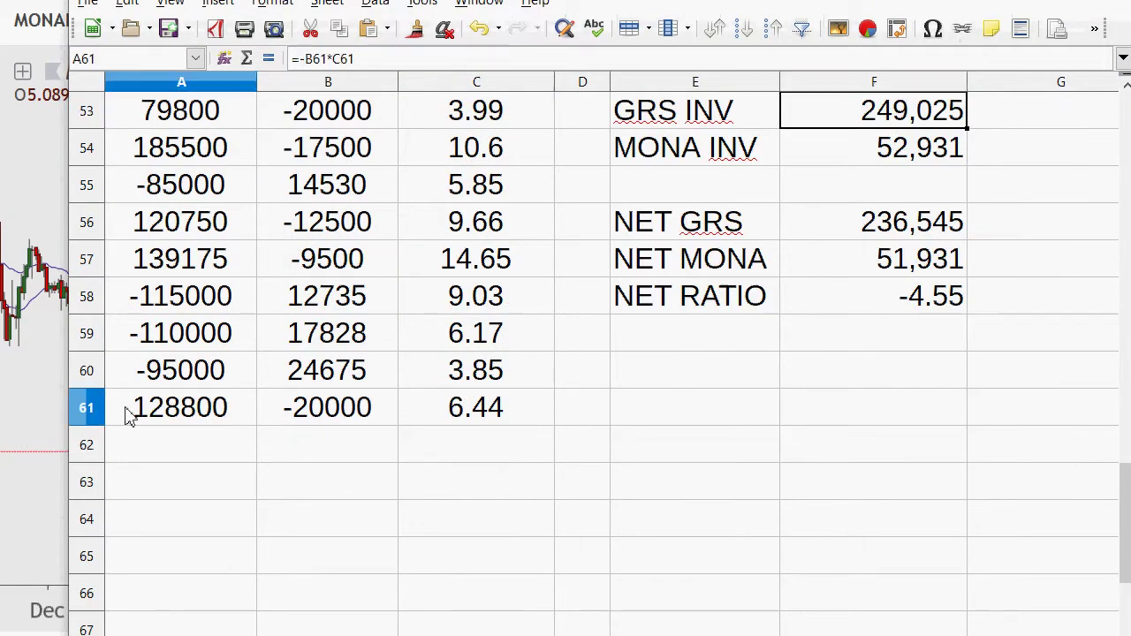
left_click_drag(128, 416, 455, 425)
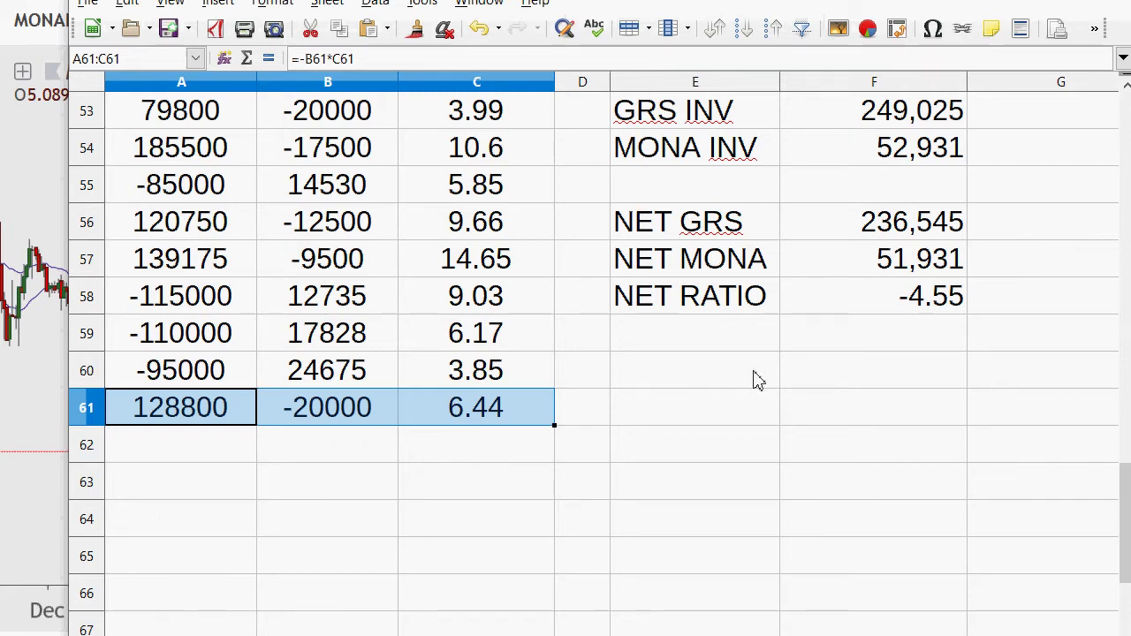
scroll(758, 380, "up", 1)
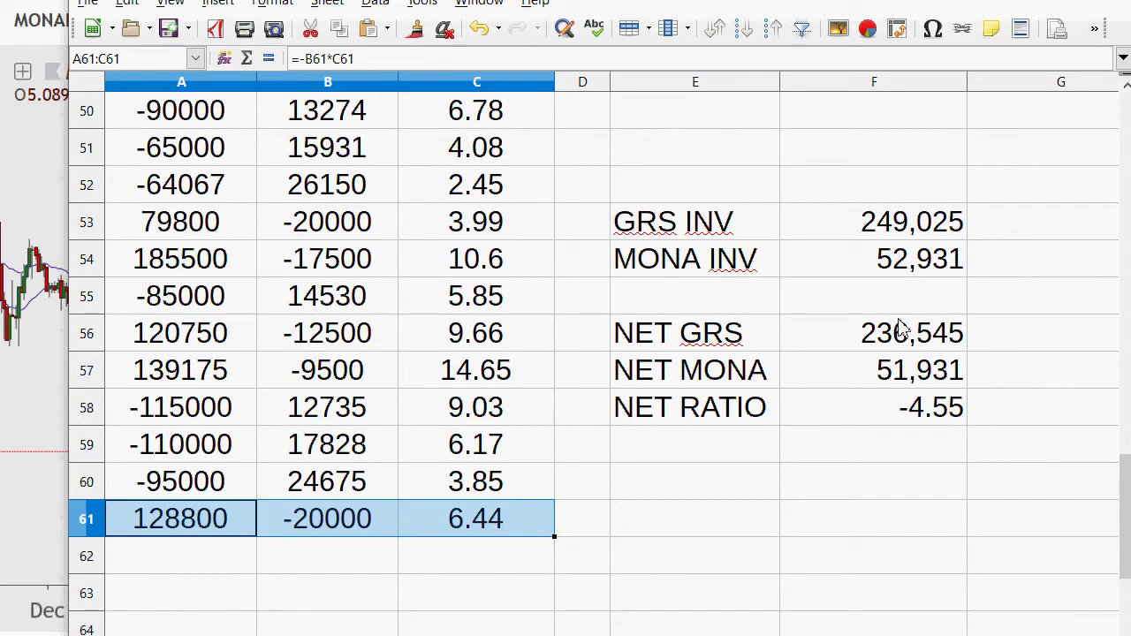
left_click(916, 236)
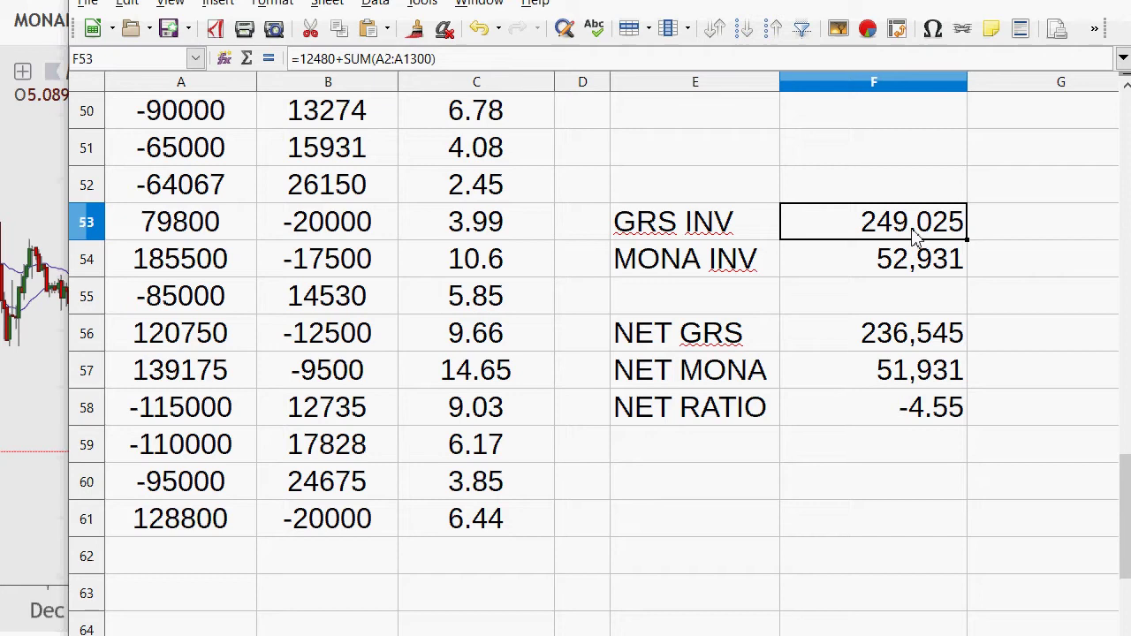
left_click(894, 275)
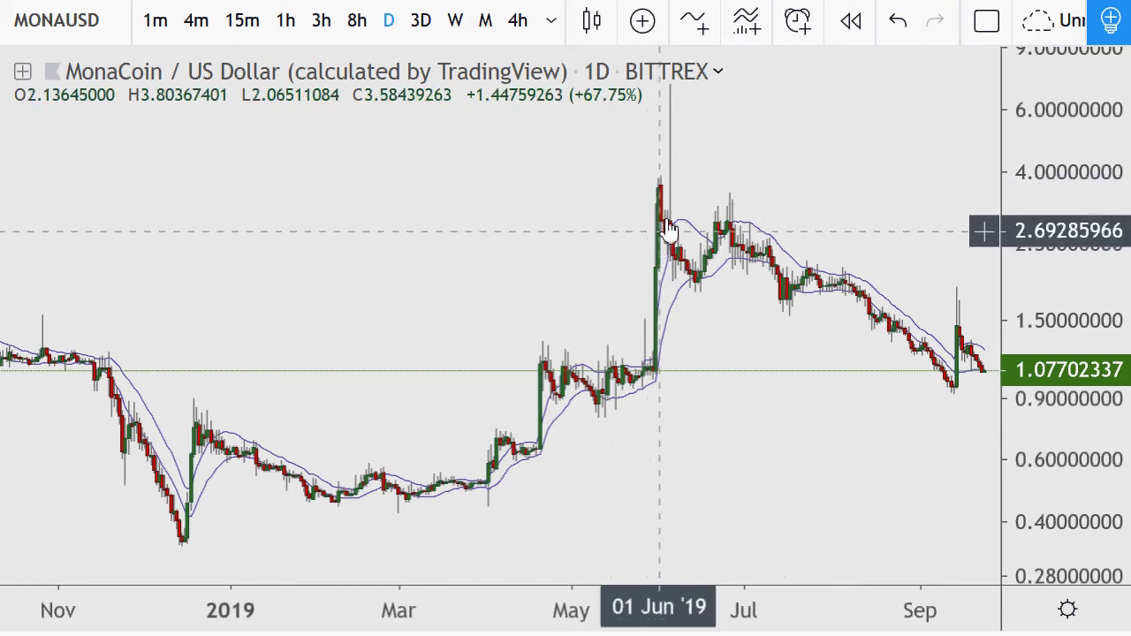
- On the MONAUSD daily chart, brush a near-horizontal line at about 7 from the October 2017 high to early December
scroll(613, 207, "down", 4)
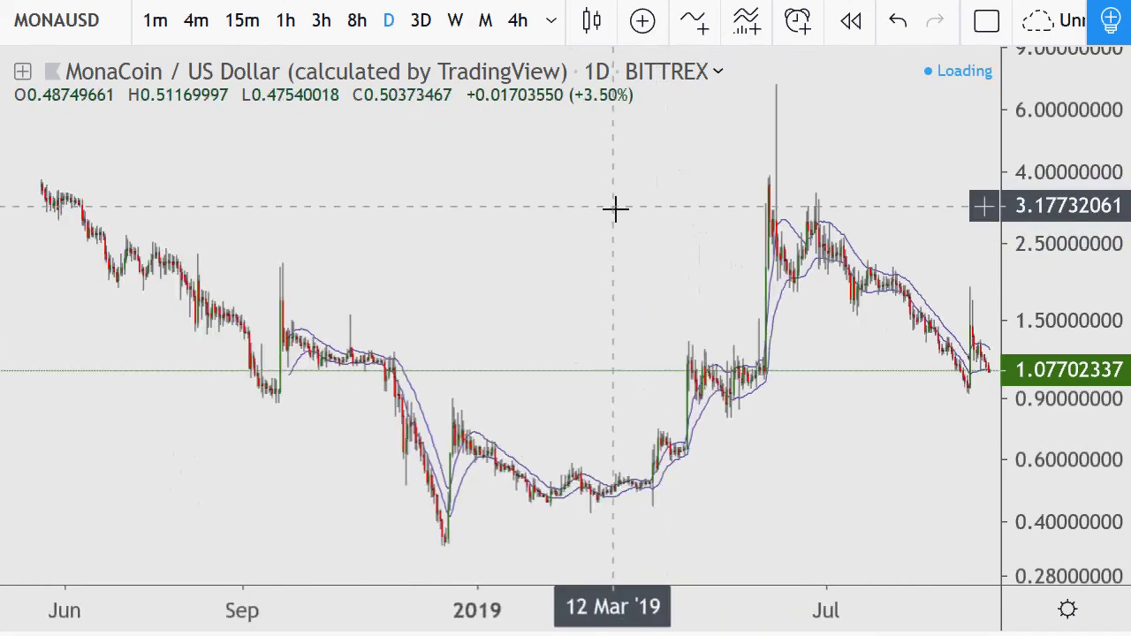
scroll(614, 207, "down", 2)
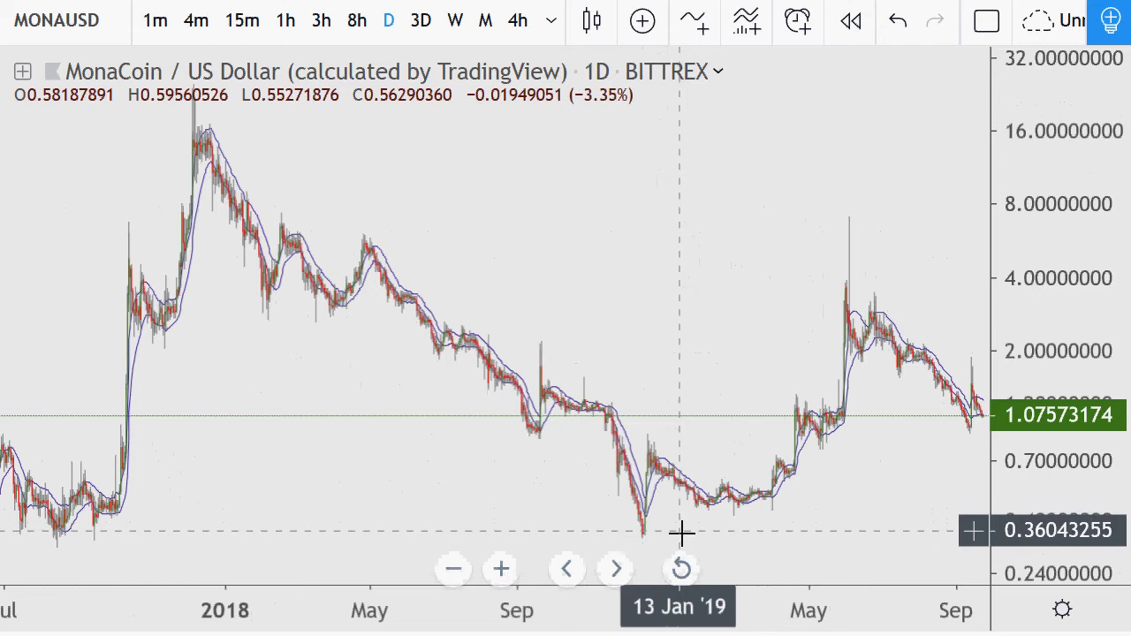
left_click_drag(301, 265, 980, 189)
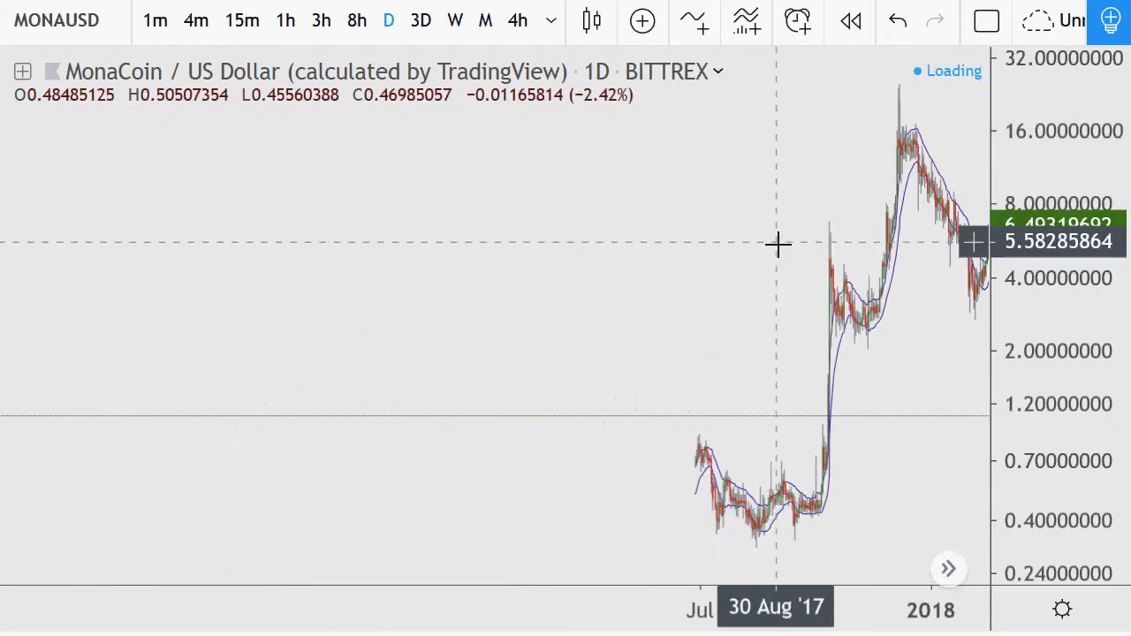
scroll(778, 244, "up", 5)
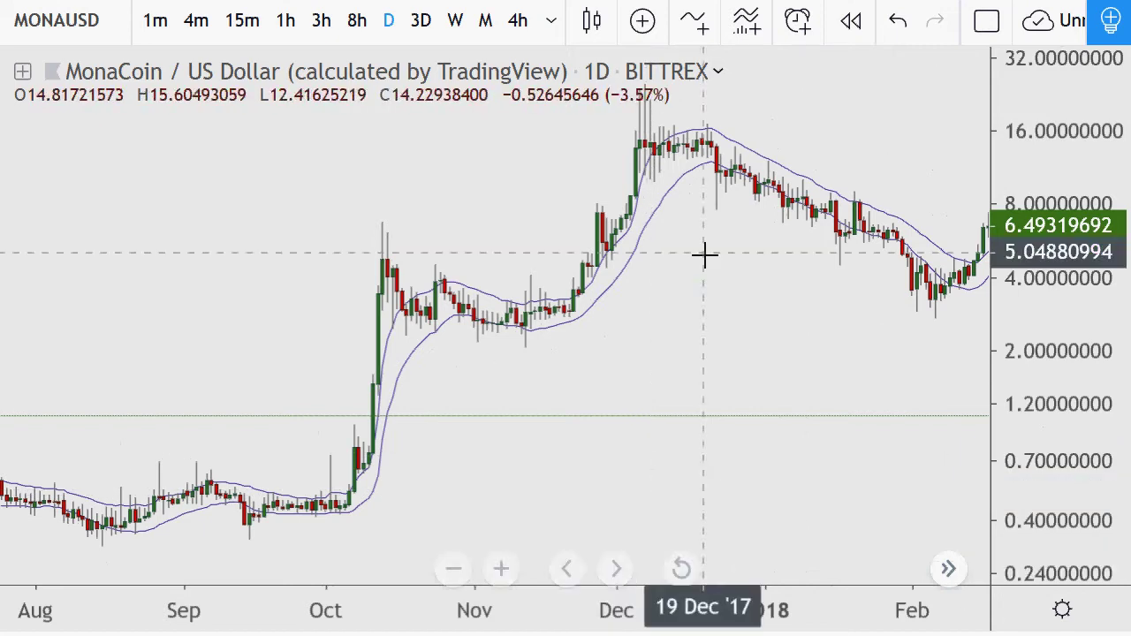
left_click_drag(344, 224, 651, 225)
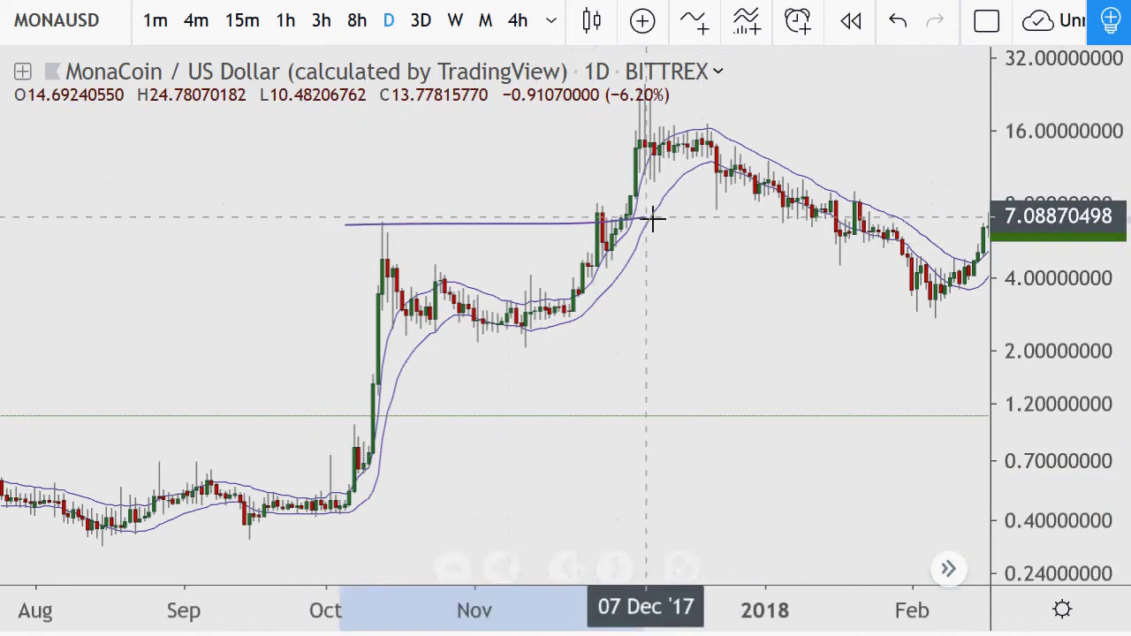
- Brush several rising strokes across the December 2017 price peak
left_click_drag(586, 189, 708, 130)
left_click_drag(575, 164, 707, 101)
left_click_drag(610, 172, 765, 95)
mouse_move(571, 209)
left_mouse_down()
mouse_move(649, 136)
mouse_move(790, 111)
left_mouse_up()
- Brush an arrow pointing at the October 2017 breakout candle and add rising strokes beside the October high
scroll(588, 280, "down", 5)
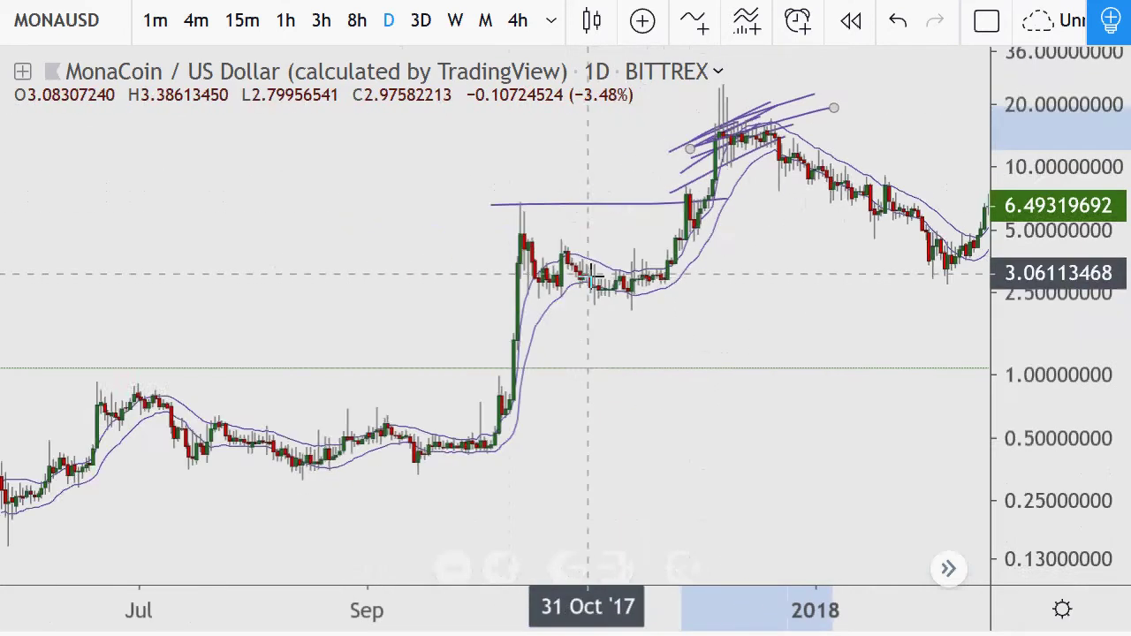
left_click_drag(489, 281, 587, 281)
left_click_drag(541, 247, 616, 218)
left_click_drag(523, 208, 621, 159)
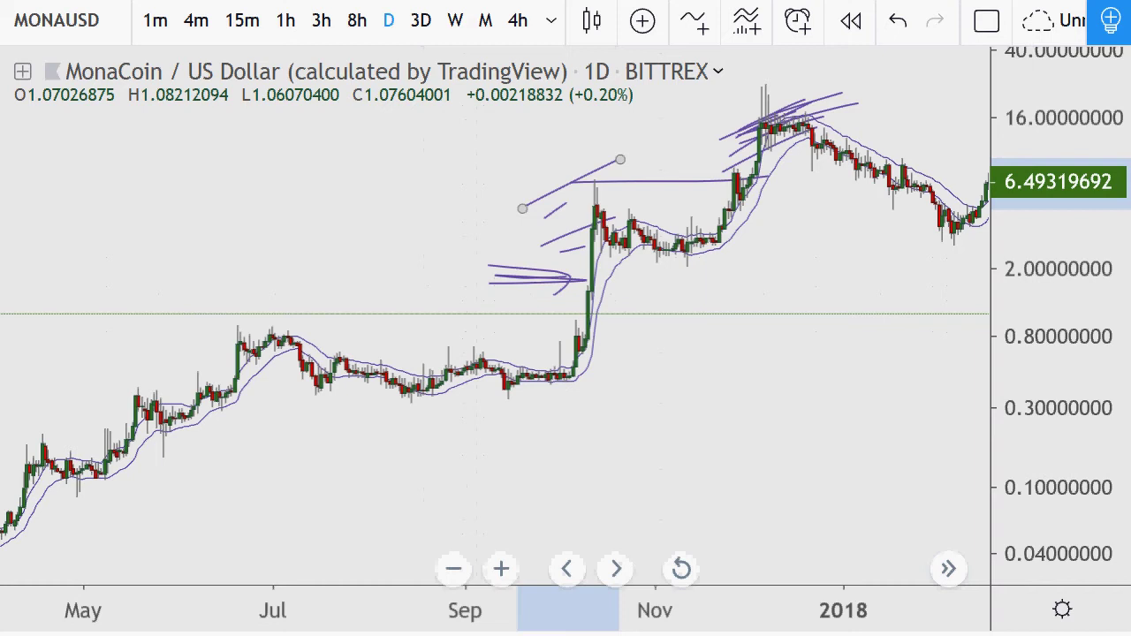
- Switch to LibreOffice Calc and review the logged trades around rows 51 to 56 alongside the inventory and net figures
key("alt+Tab")
scroll(208, 447, "up", 3)
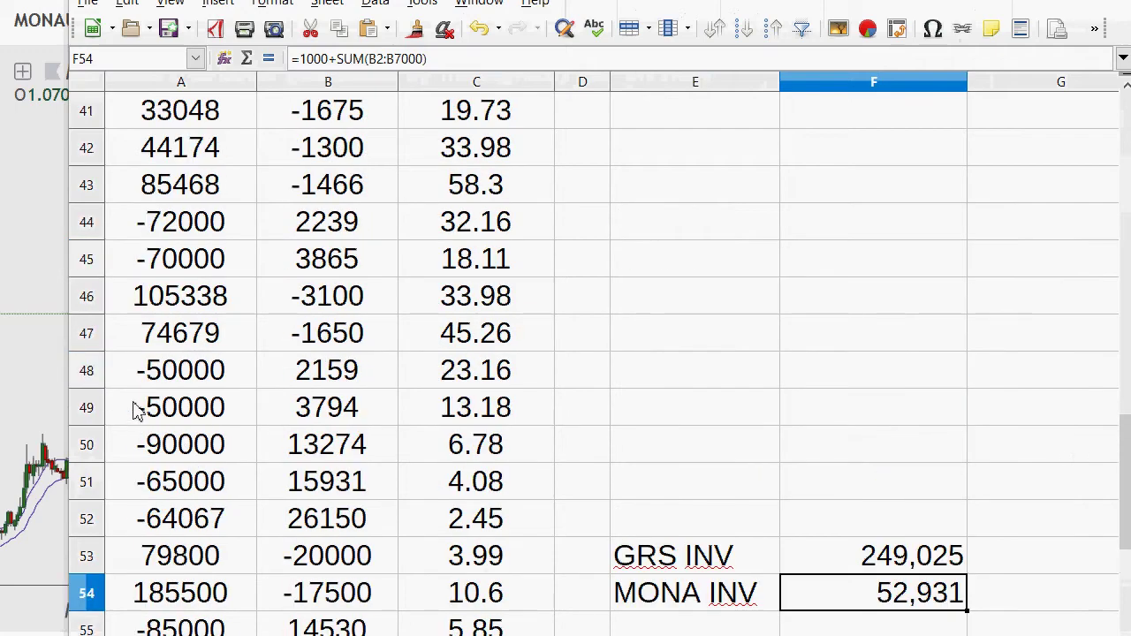
left_click(267, 589)
left_click(249, 496)
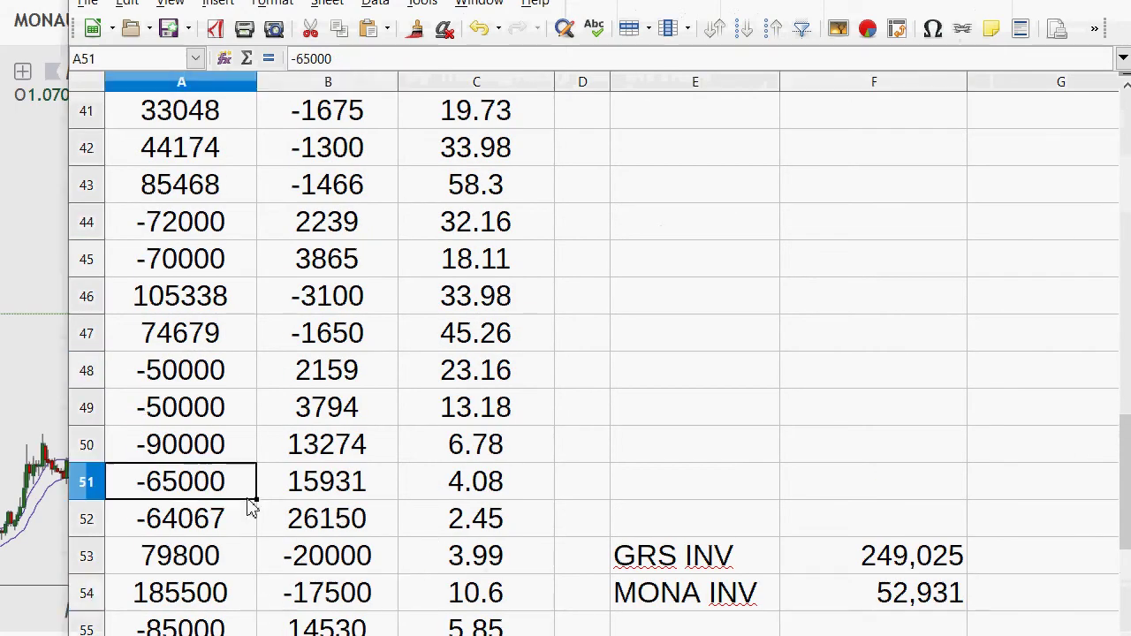
scroll(318, 508, "down", 3)
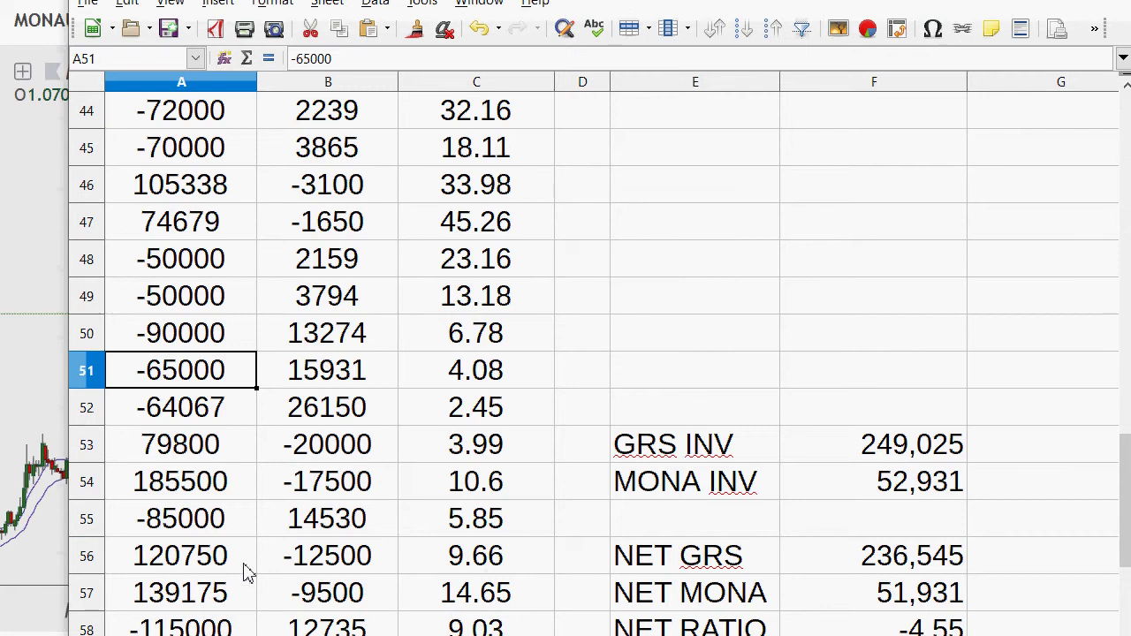
left_click(164, 522)
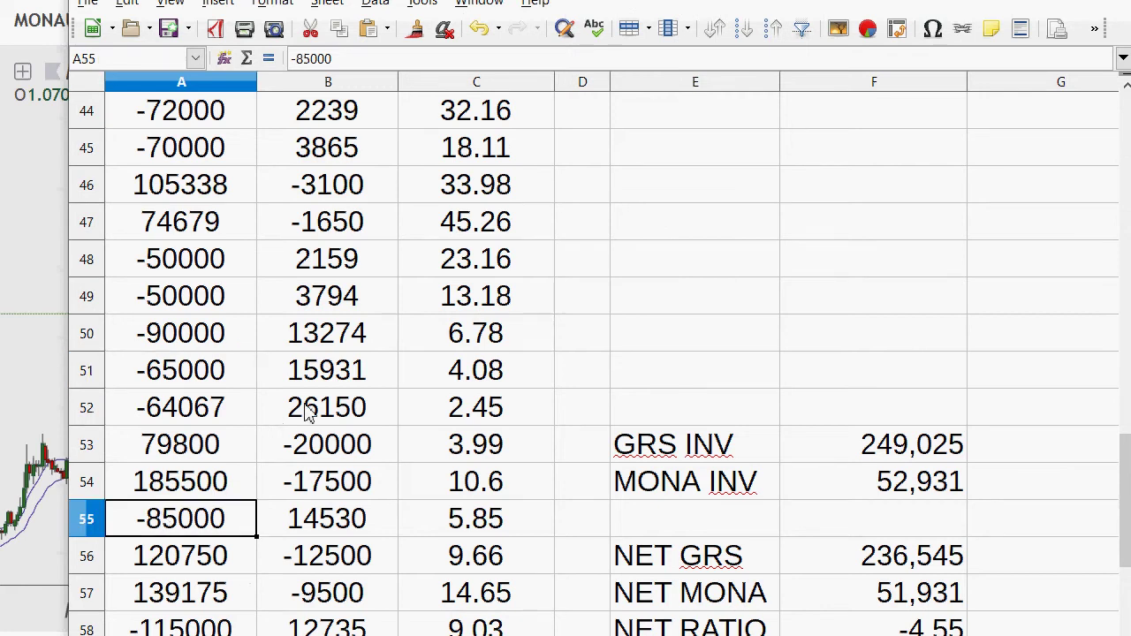
left_click(217, 379)
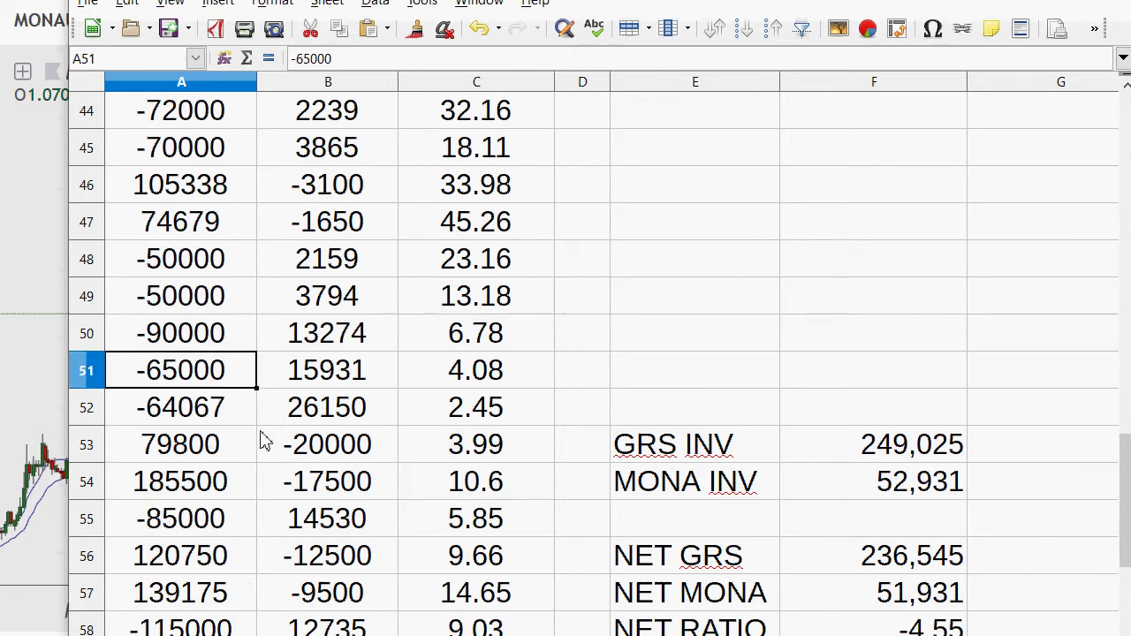
scroll(259, 455, "up", 1)
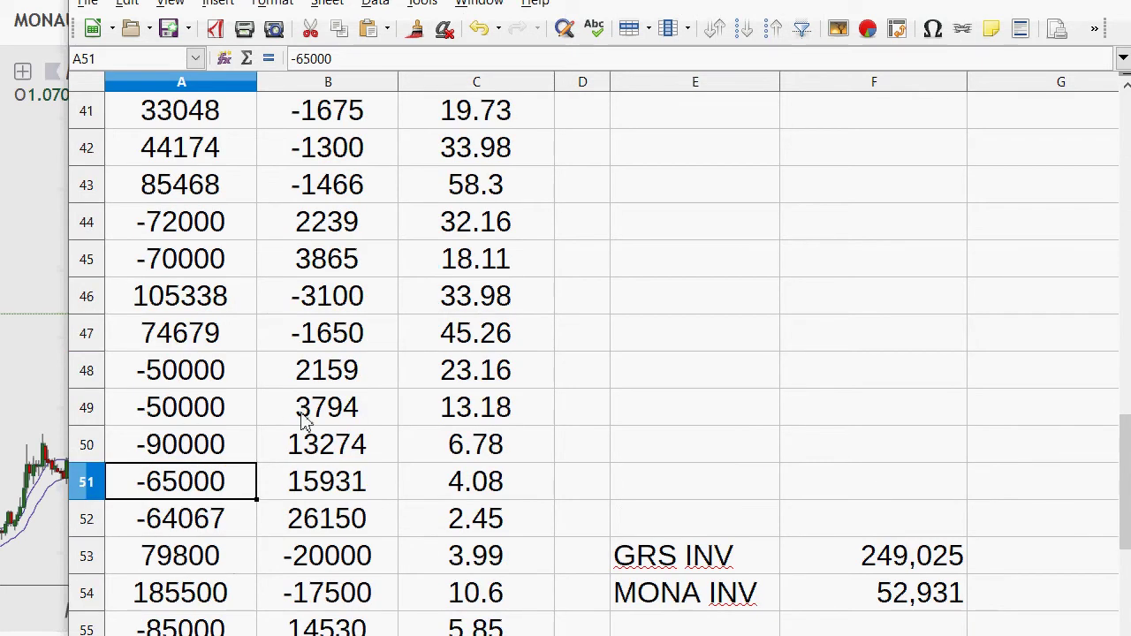
scroll(301, 423, "down", 2)
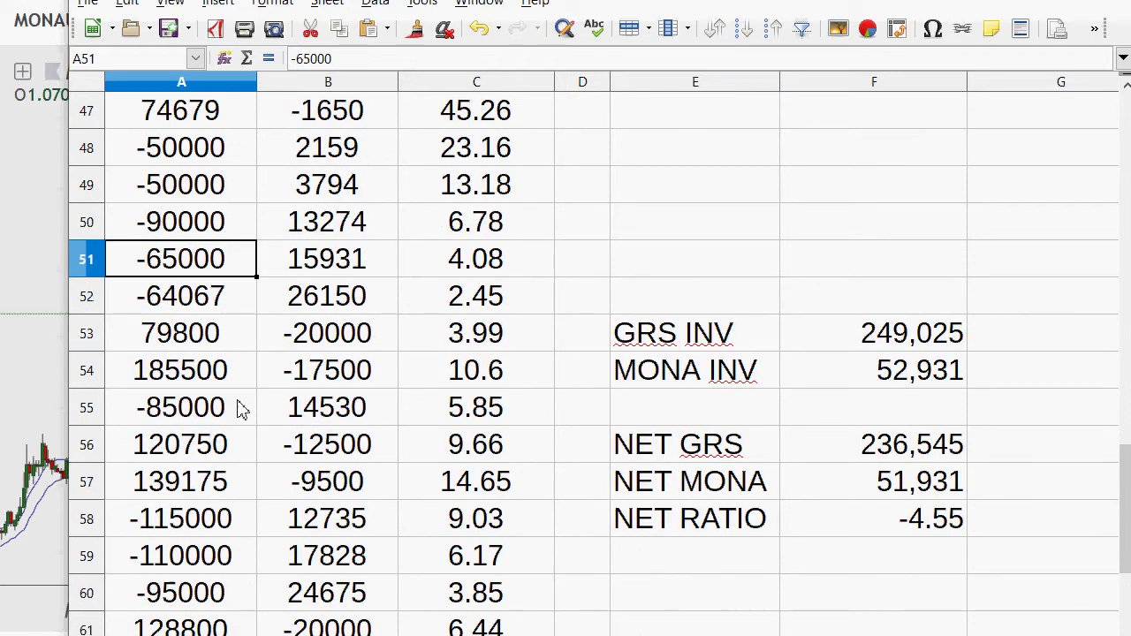
left_click(328, 444)
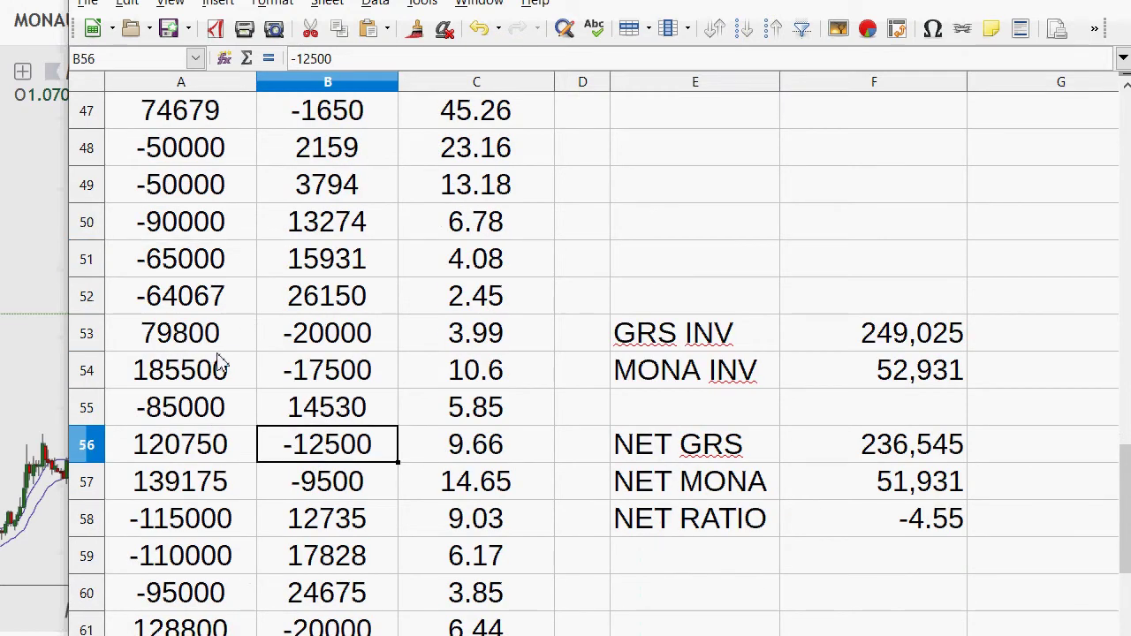
- Review the logged GRS and MONA trade amounts in rows 52 to 60, including the formula in B52
left_click(311, 335)
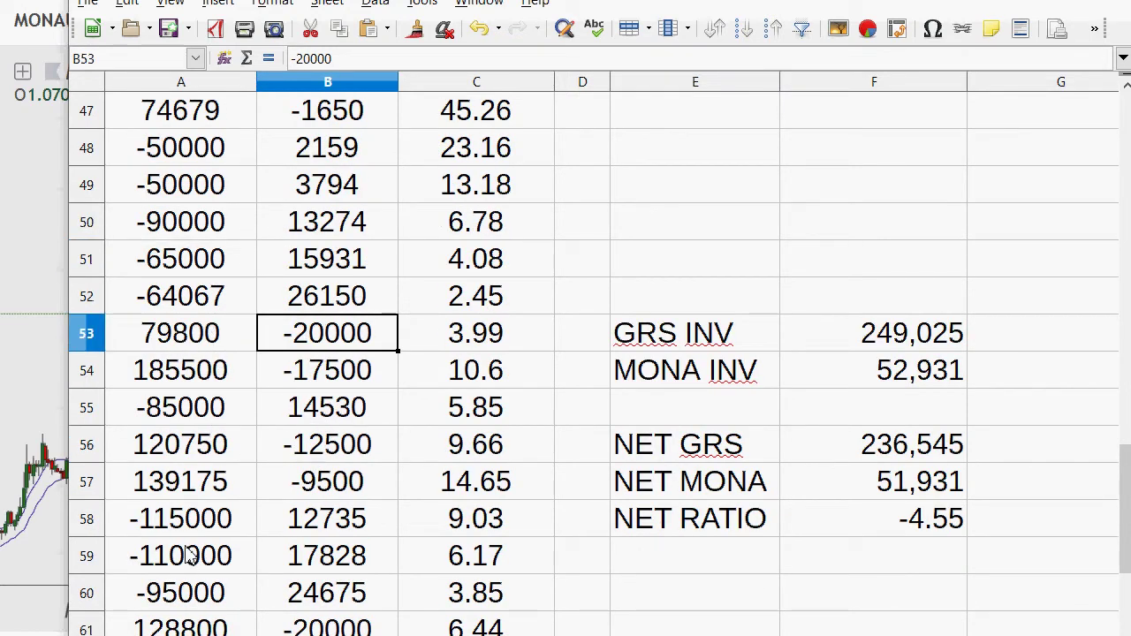
left_click(188, 600)
left_click(151, 546)
left_click(278, 470)
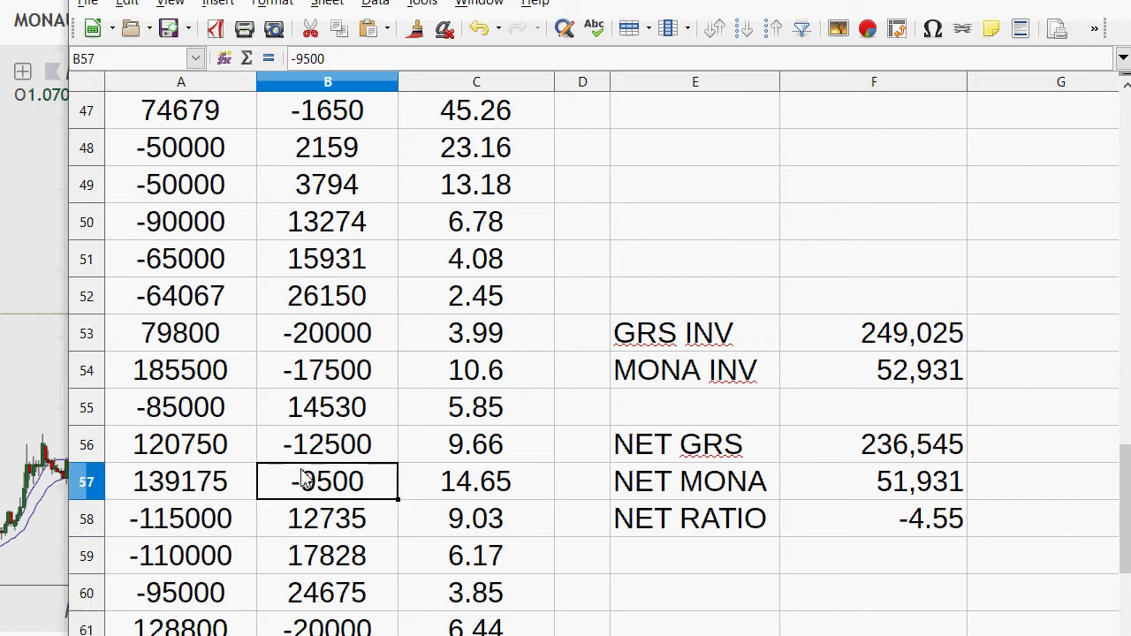
left_click(310, 446)
left_click(215, 422)
left_click(366, 371)
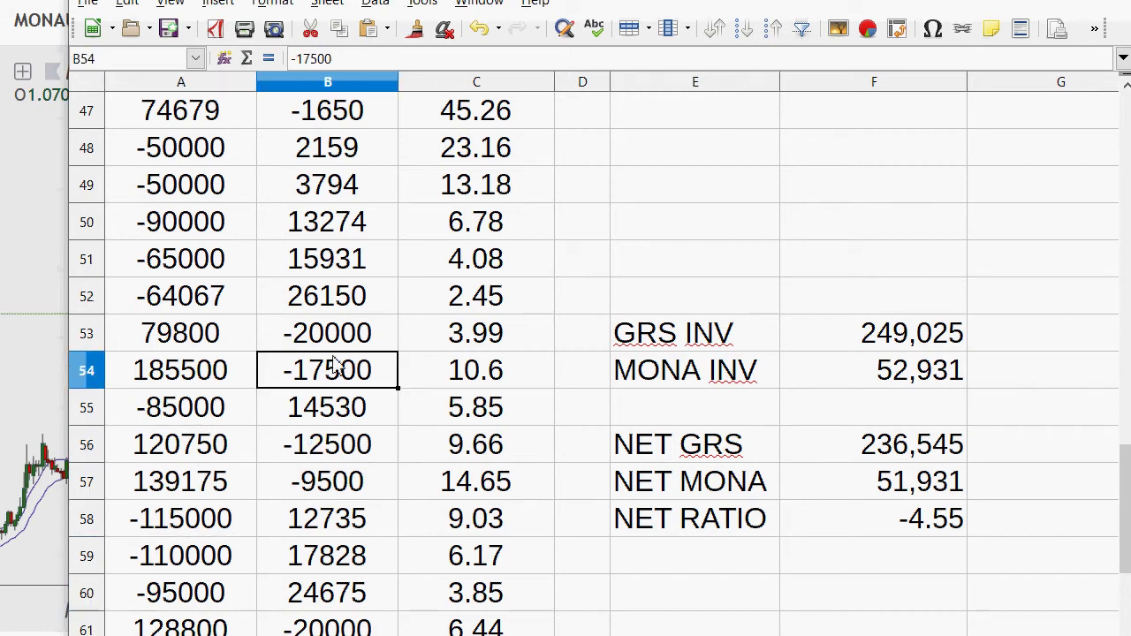
left_click(315, 347)
left_click(192, 309)
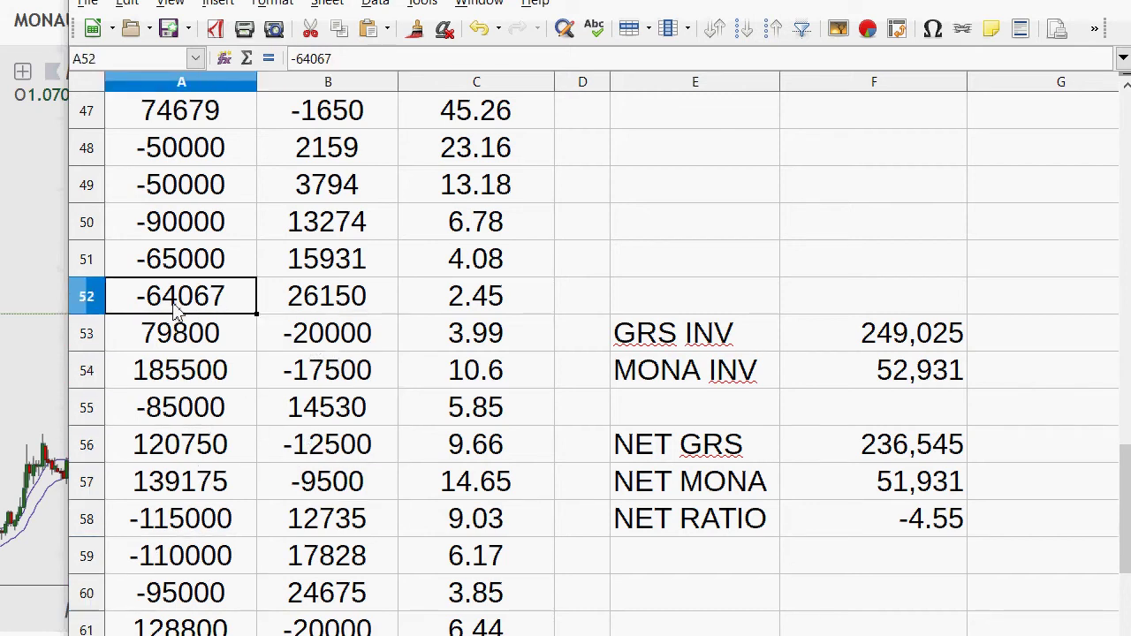
left_click(314, 310)
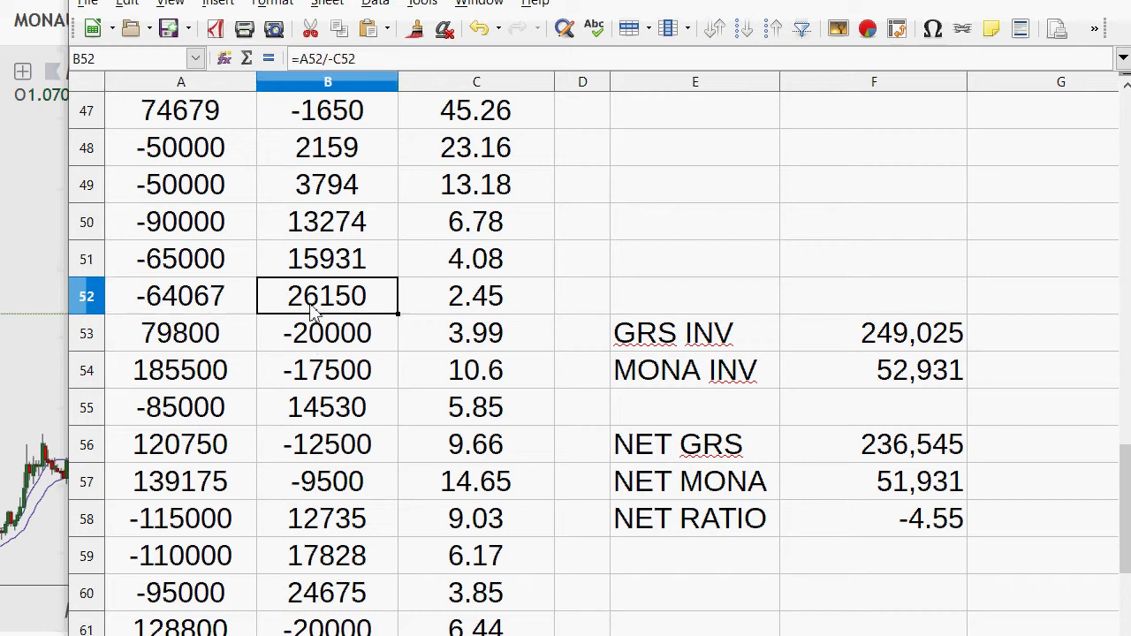
left_click(172, 306)
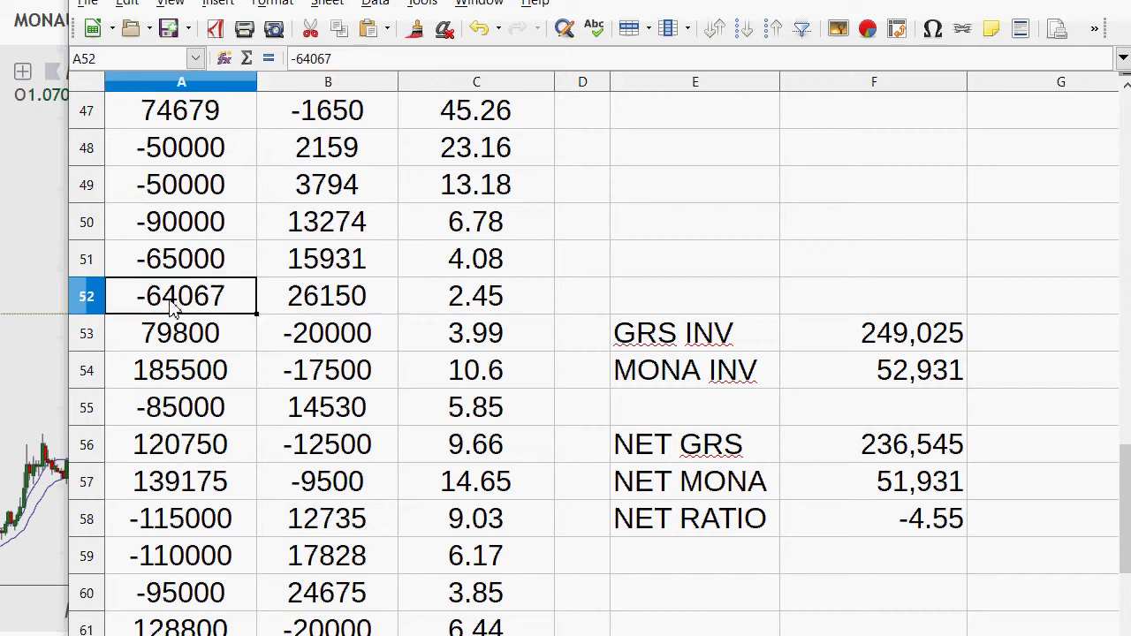
left_click(328, 314)
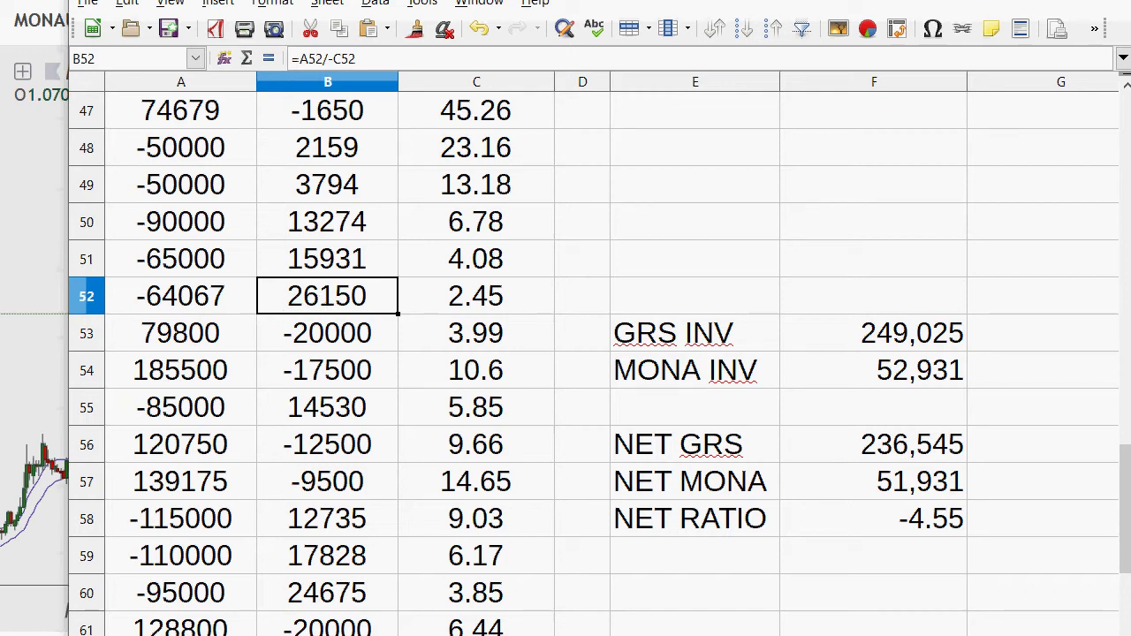
- Switch to the TradingView MONAUSD chart and brush several rising strokes along the April to July 2017 rally
key("alt+Tab")
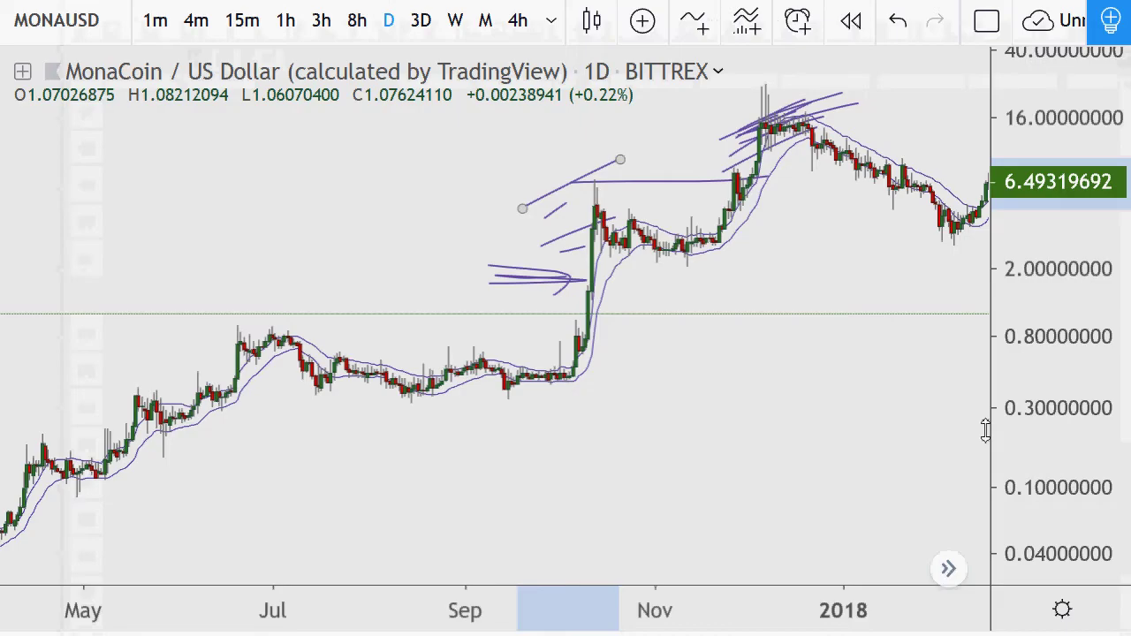
scroll(597, 336, "down", 5)
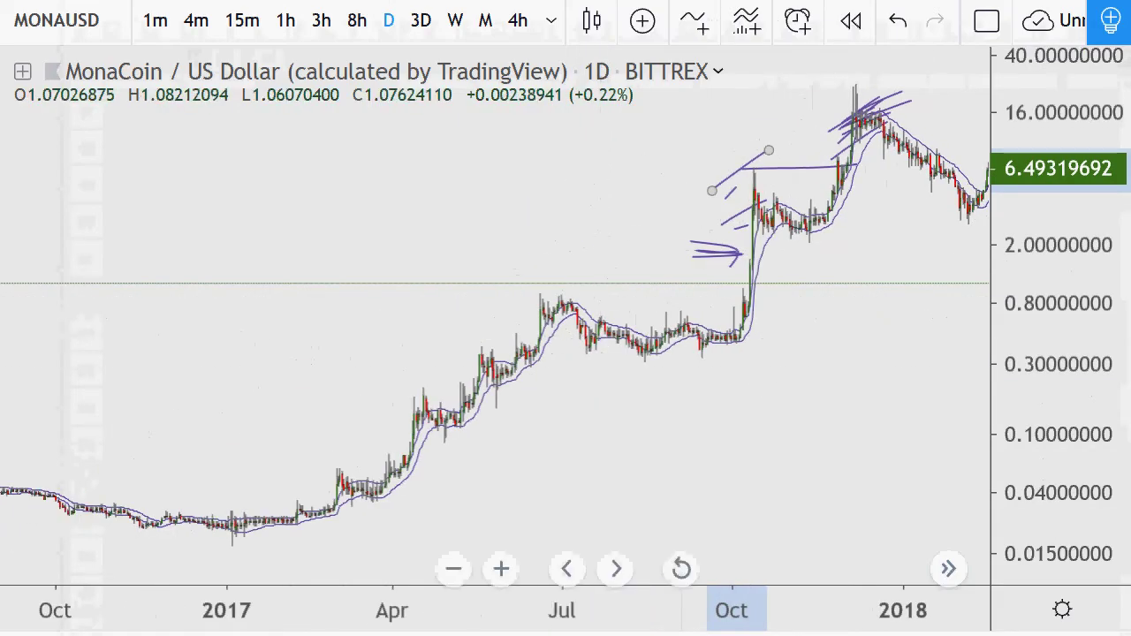
left_click(421, 374)
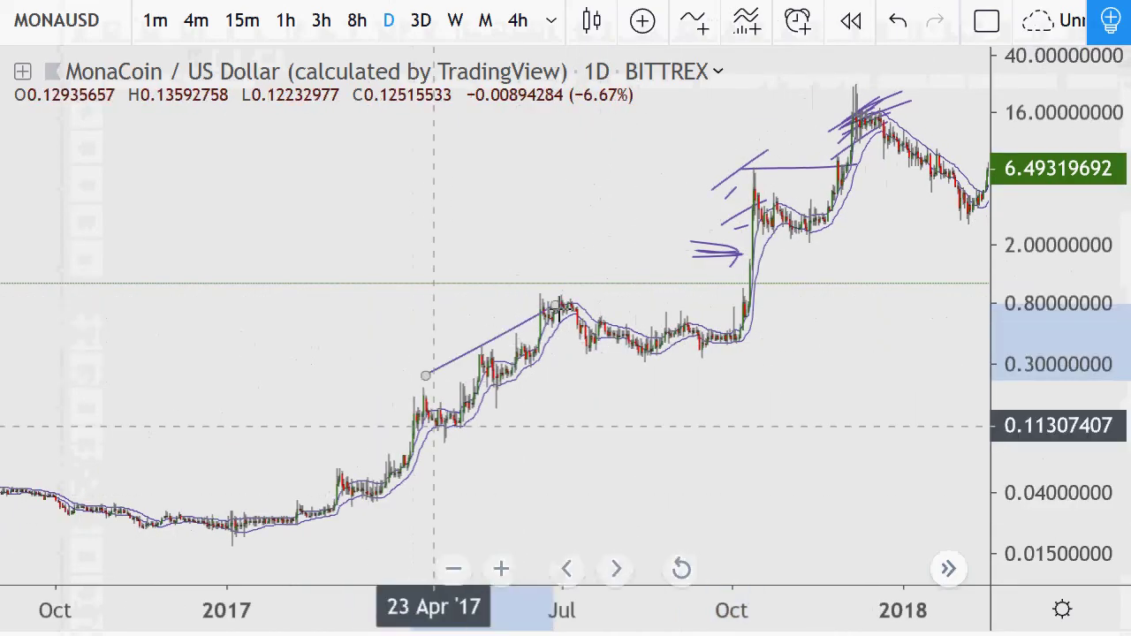
left_click(605, 280)
left_click(430, 386)
left_click(616, 312)
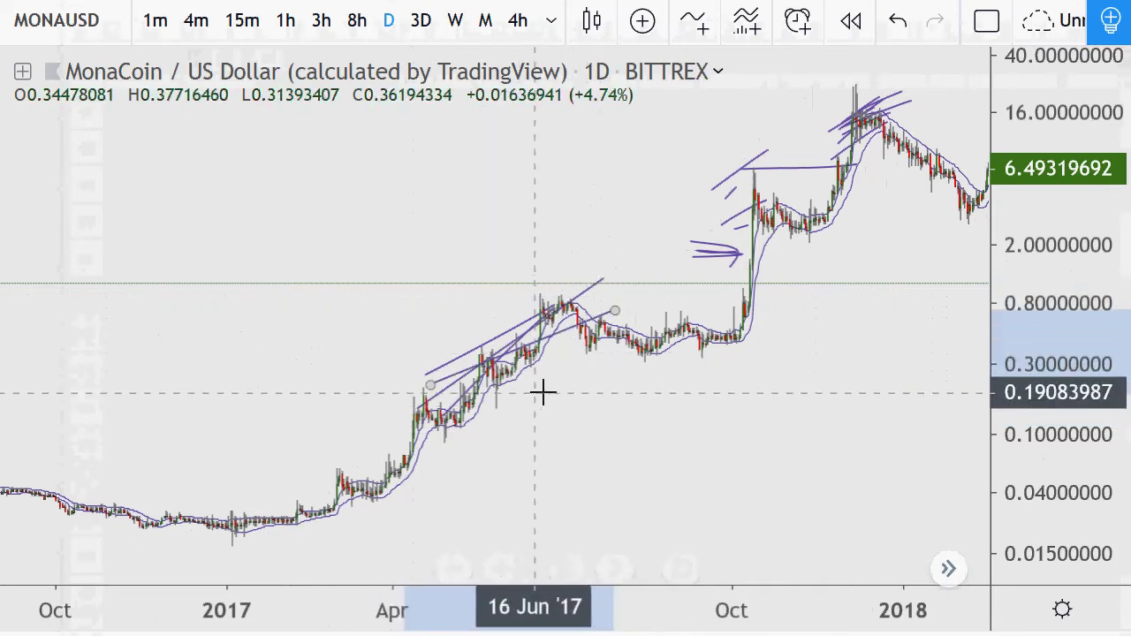
- Remove all drawings from the MONAUSD chart and examine the price action from the December 2017 peak to mid-2018
scroll(608, 332, "down", 5)
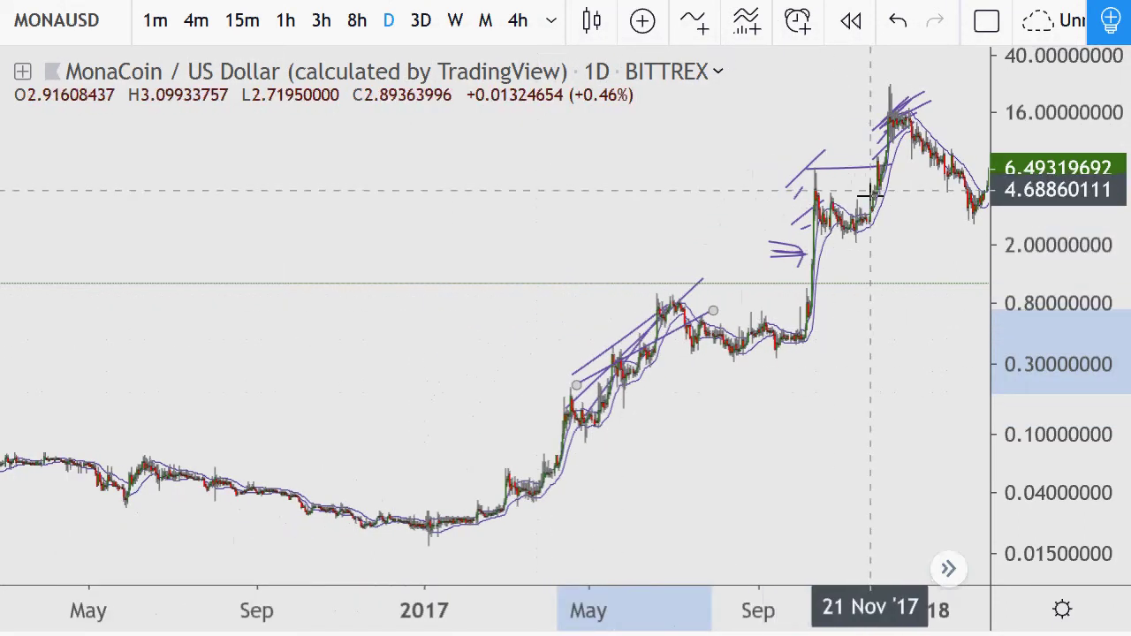
scroll(829, 305, "down", 1)
scroll(829, 305, "up", 5)
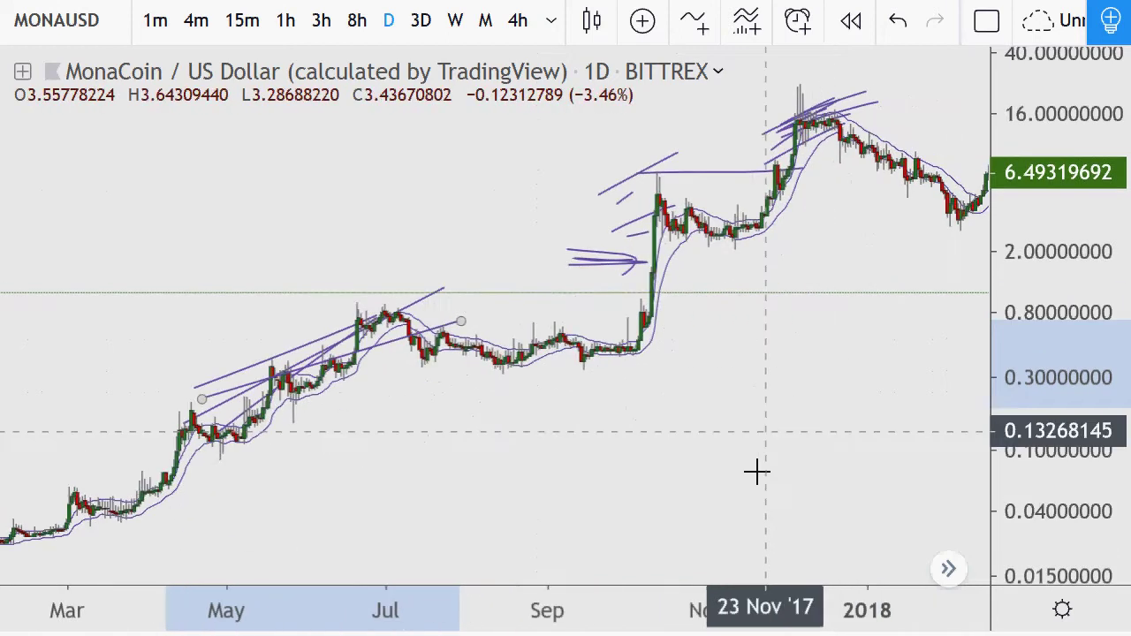
right_click(814, 420)
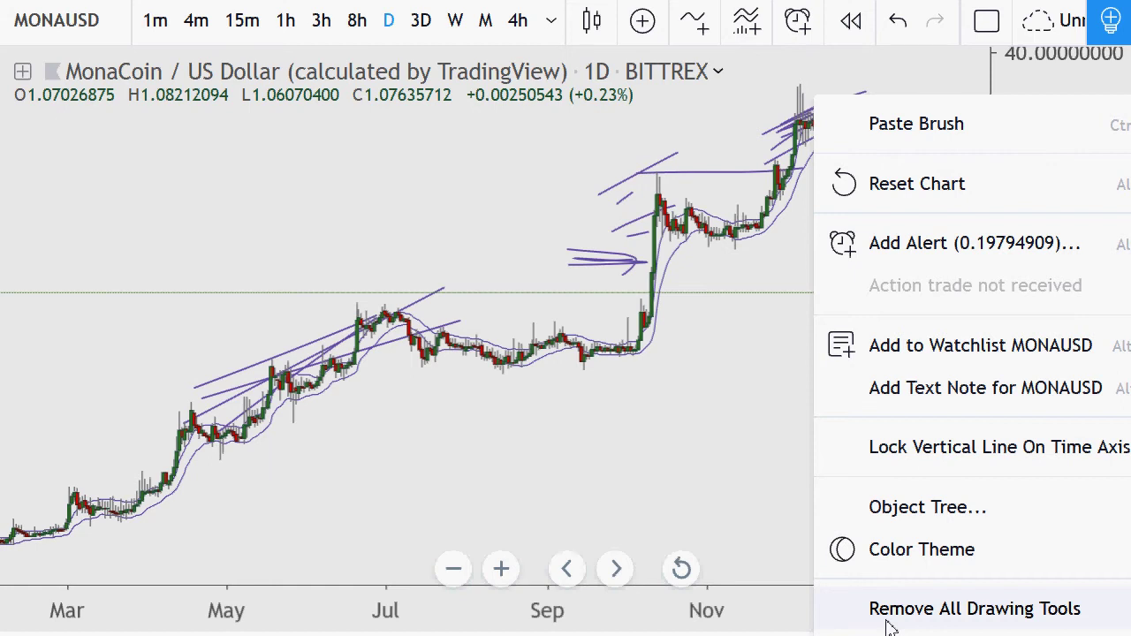
left_click(889, 619)
left_click_drag(866, 356, 540, 381)
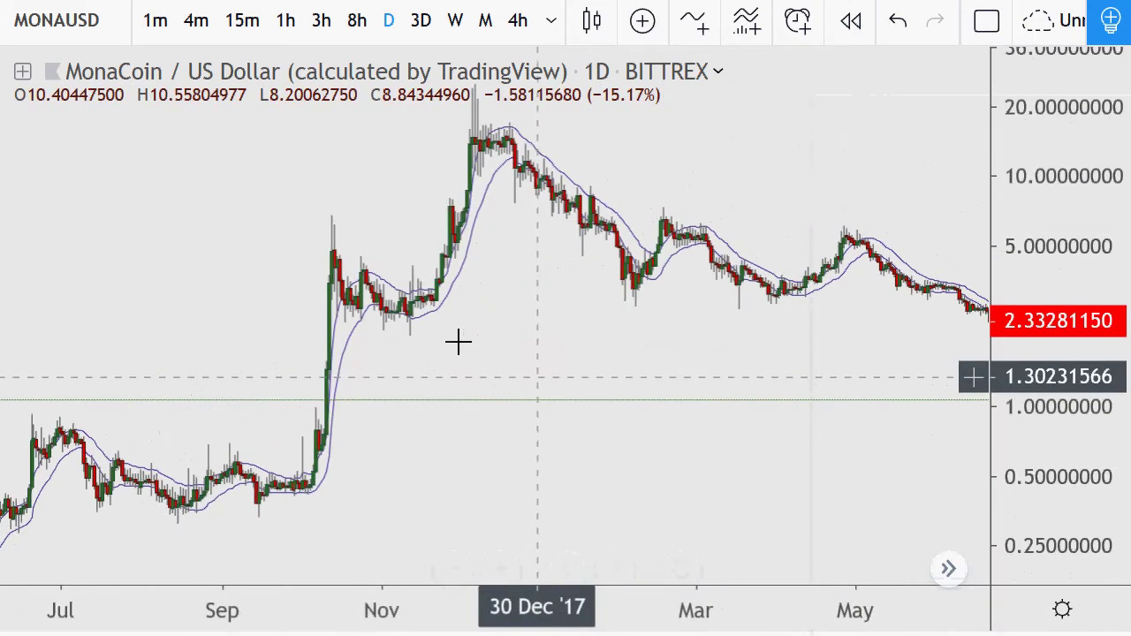
left_click_drag(875, 367, 923, 371)
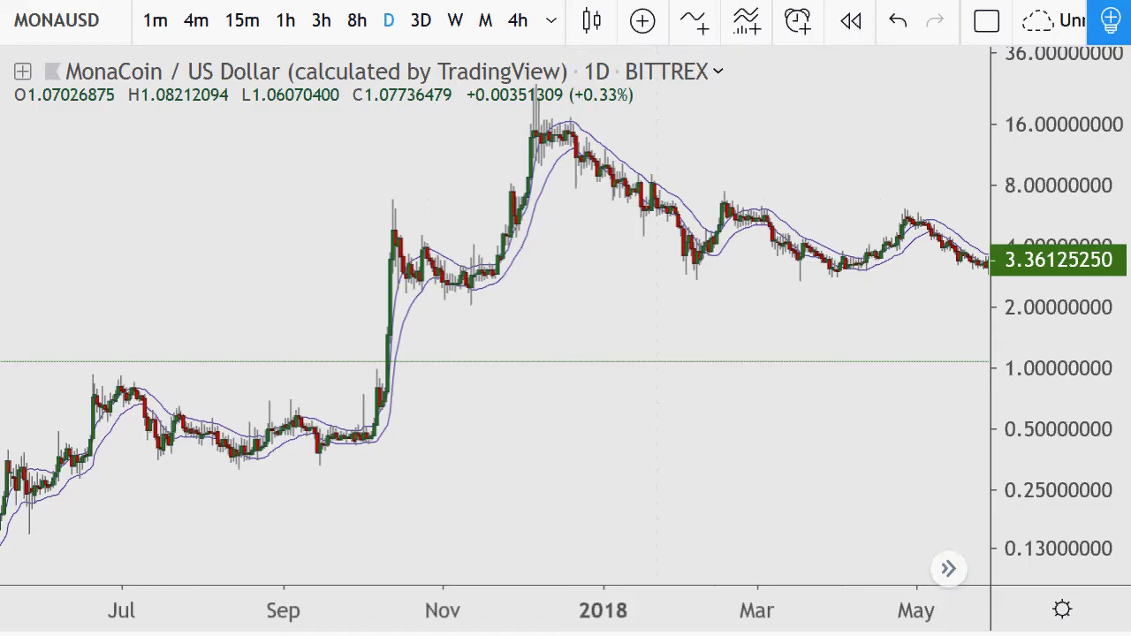
- Switch to LibreOffice Calc, enter the note "7 dollar mona" in E49 and check the last logged trade in row 61
key("alt+Tab")
left_click(801, 189)
left_click(715, 199)
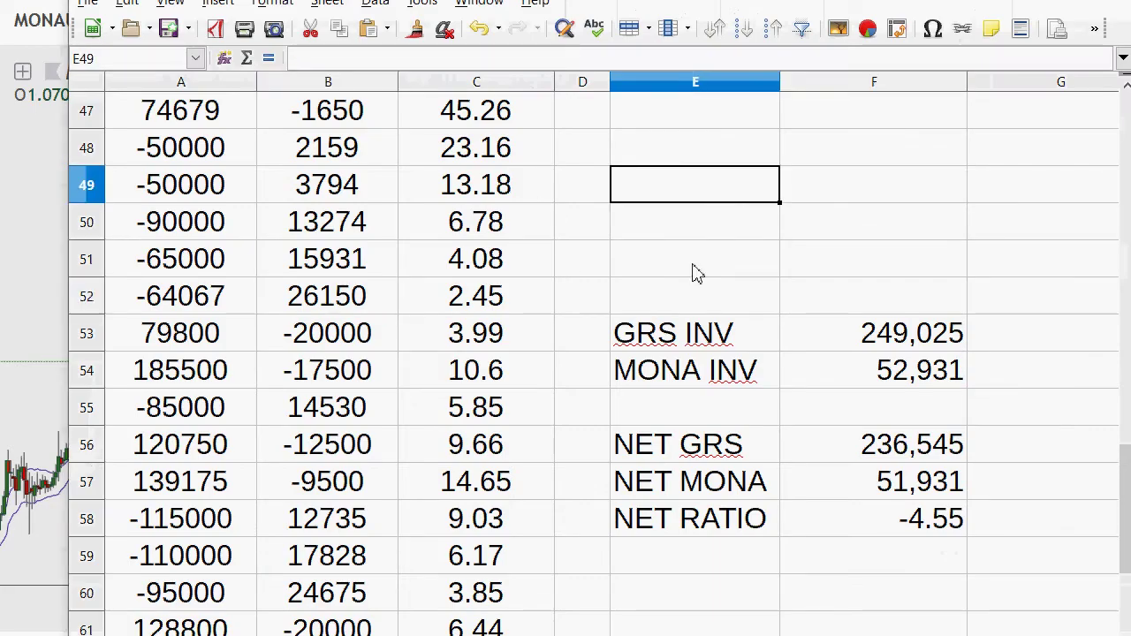
type("7 dollar mona")
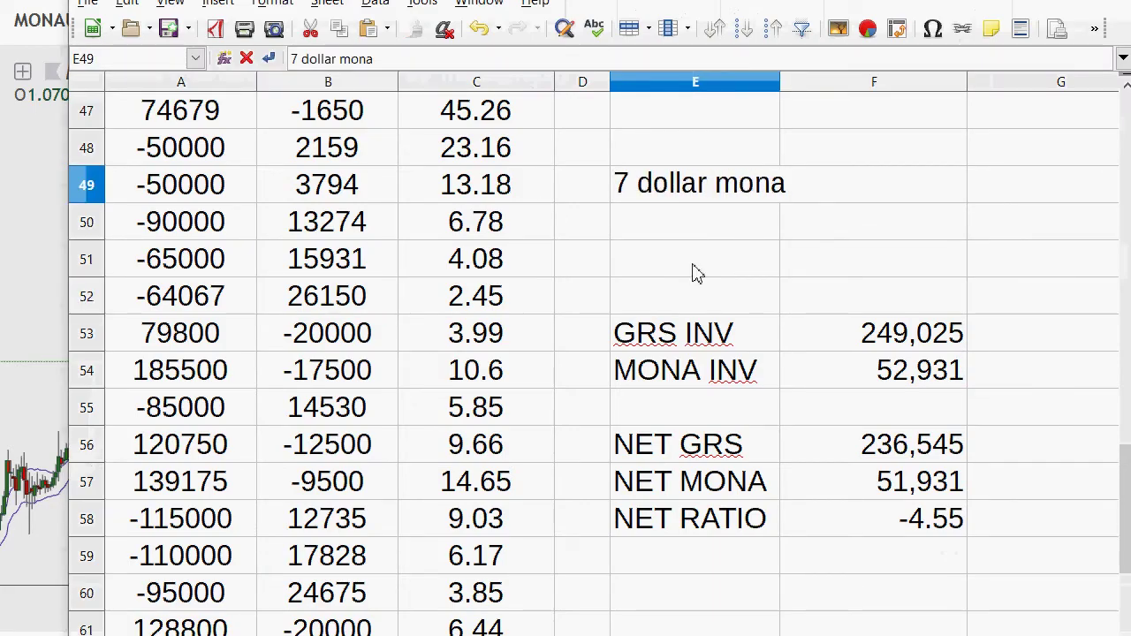
key("Return")
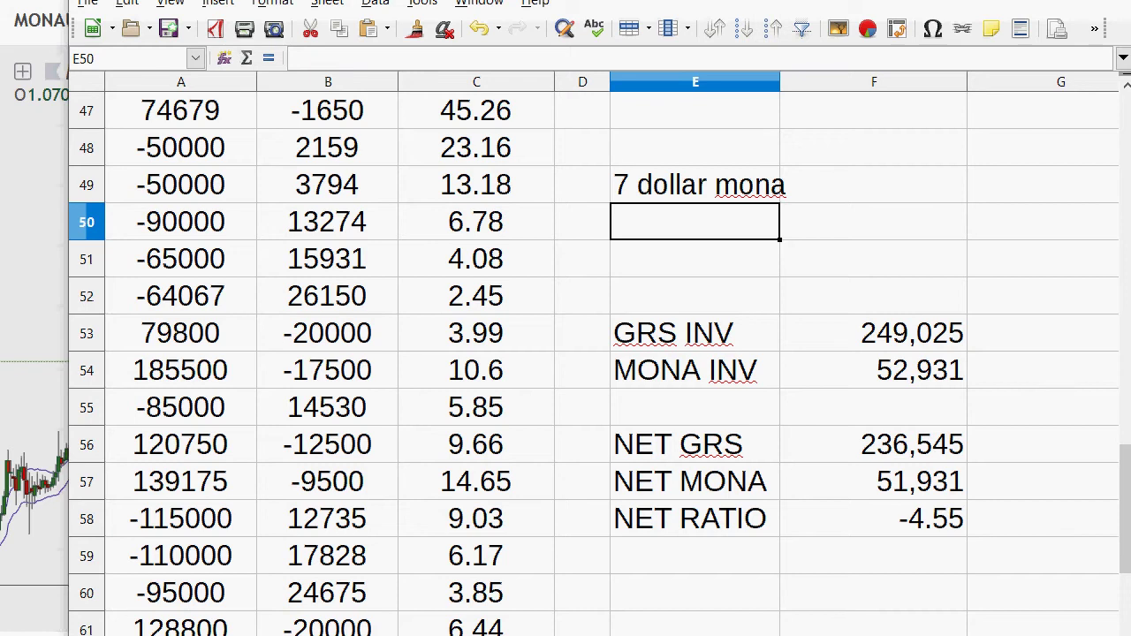
left_click(536, 629)
scroll(537, 633, "down", 1)
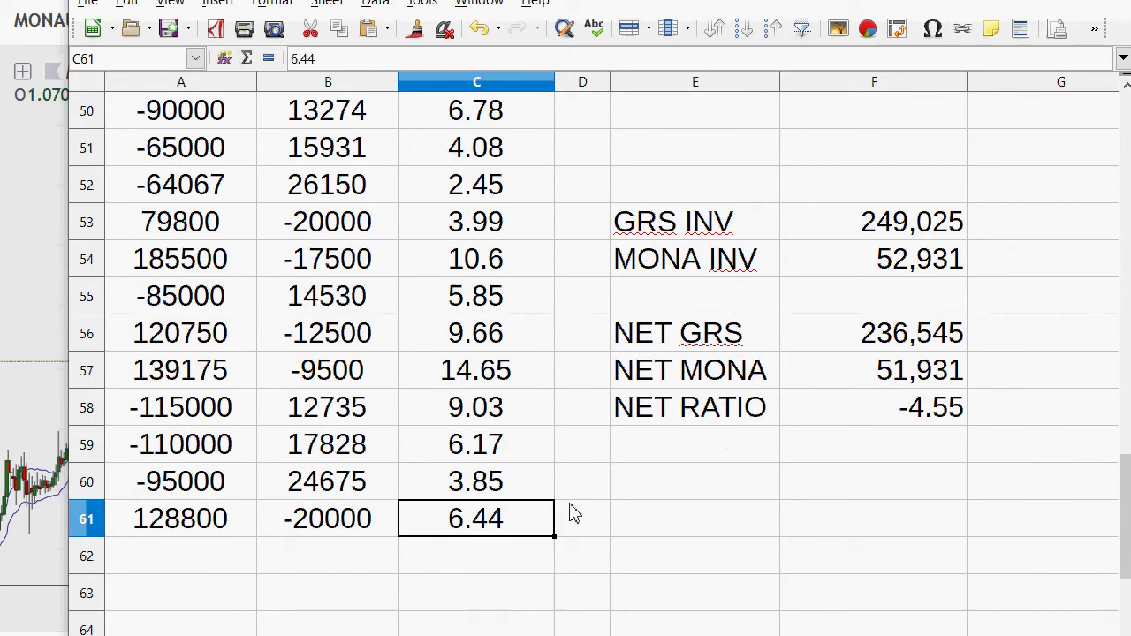
scroll(570, 517, "up", 1)
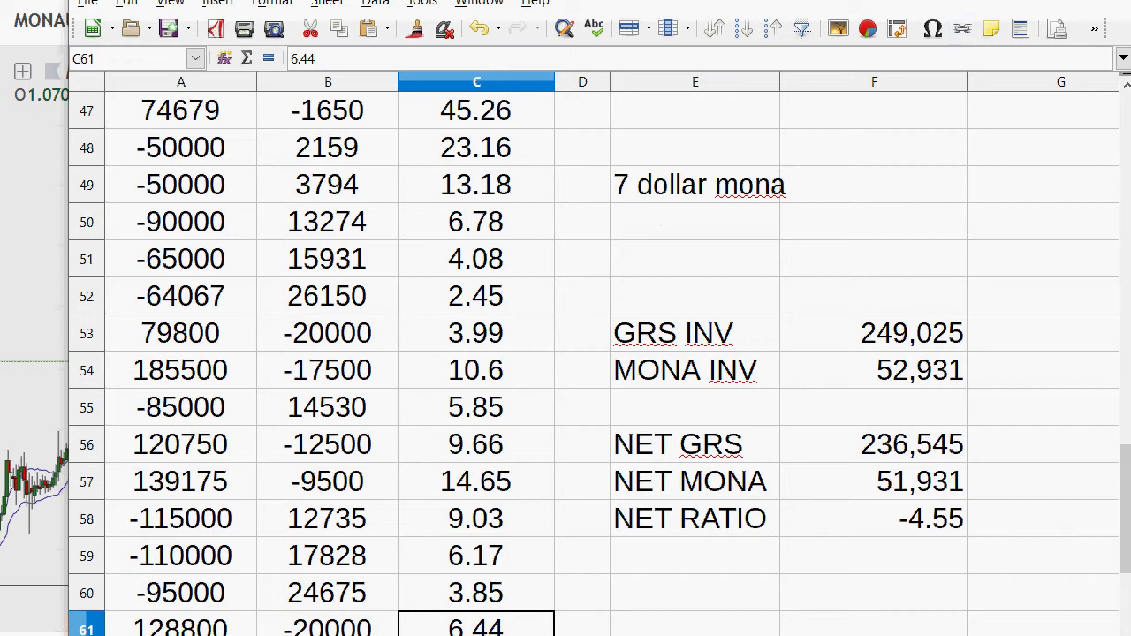
- Switch to the TradingView GRSUSD daily chart and examine the price around the late 2017 peak and into mid-2018
key("alt+Tab")
left_click_drag(613, 306, 177, 398)
left_click_drag(389, 323, 1065, 278)
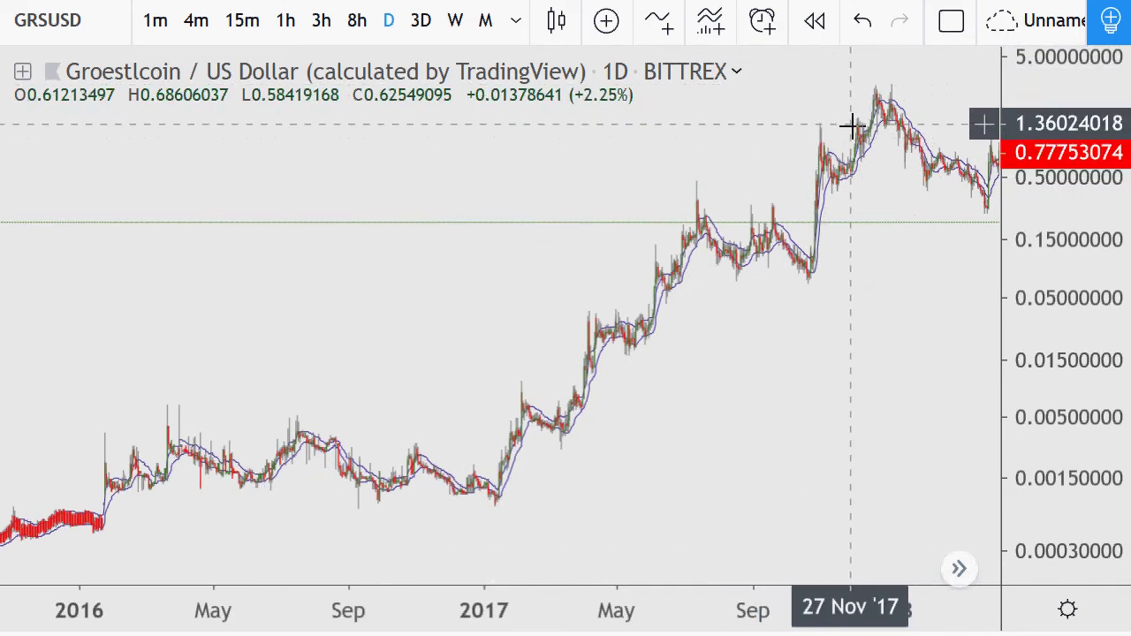
scroll(884, 122, "up", 1)
scroll(884, 122, "up", 1)
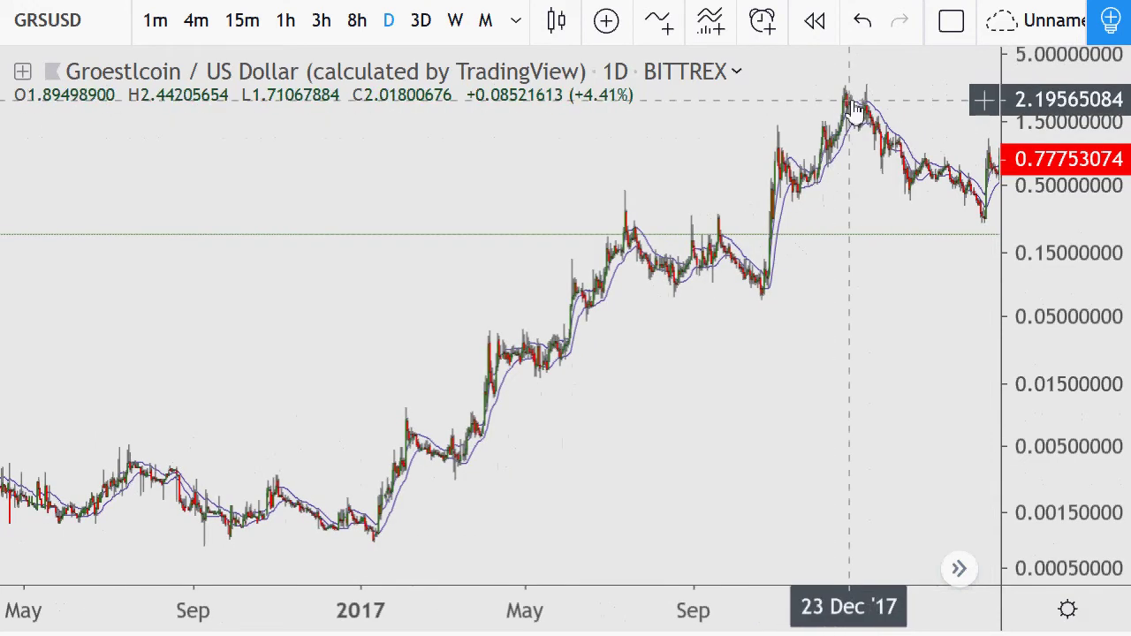
left_click_drag(854, 106, 682, 120)
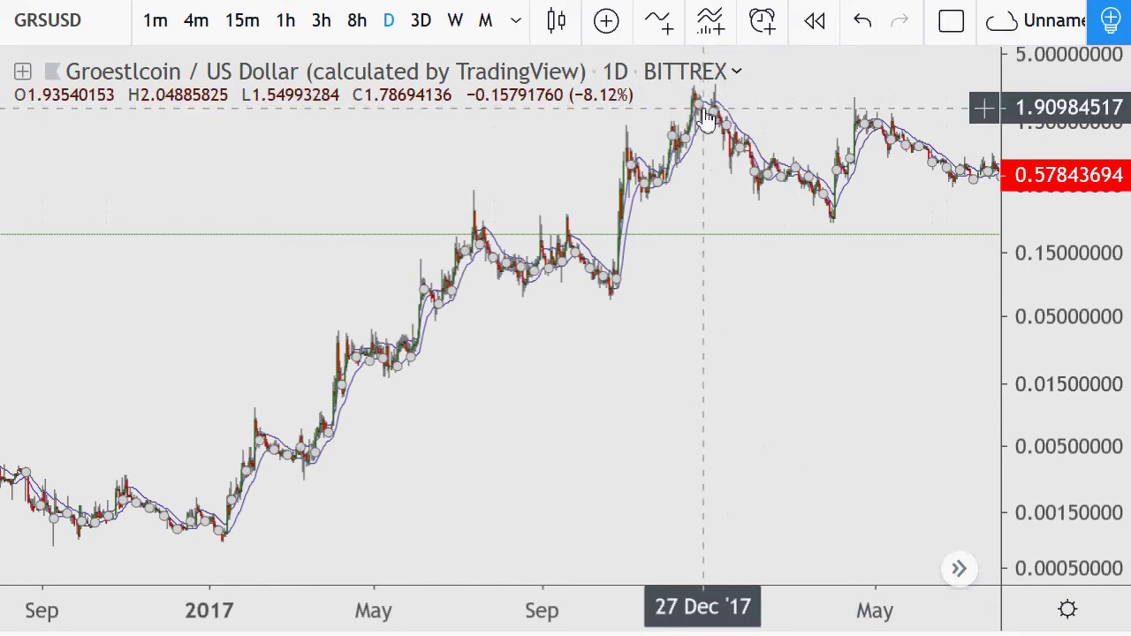
scroll(712, 186, "down", 2)
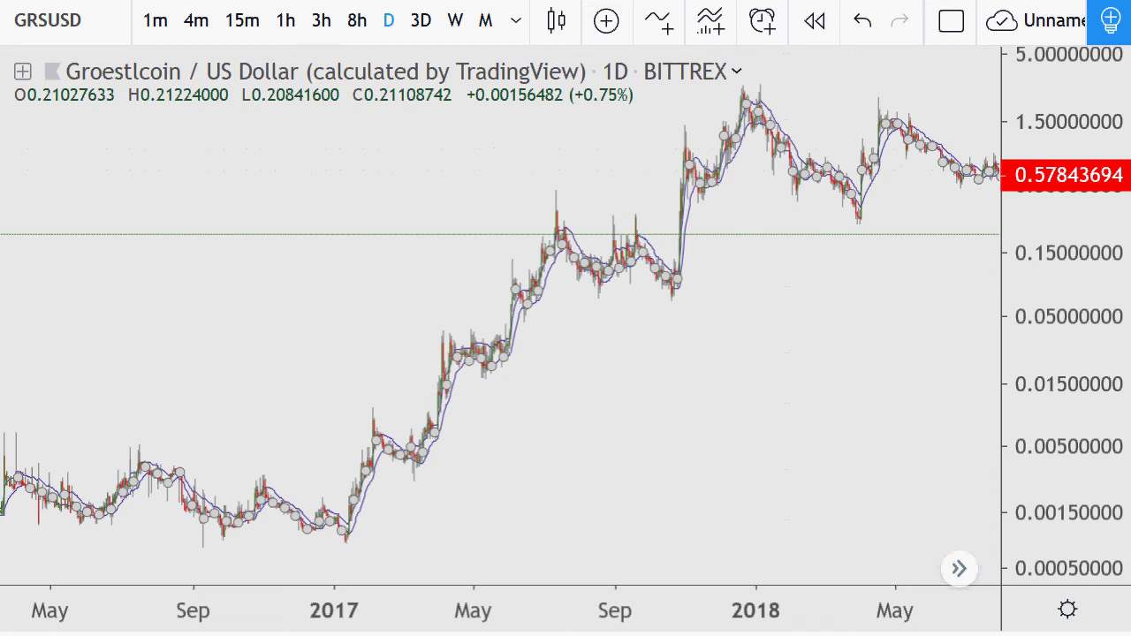
- Switch to LibreOffice Calc and calculate the MONA inventory's value at 7 dollars in E60 with =F54*7
key("alt+Tab")
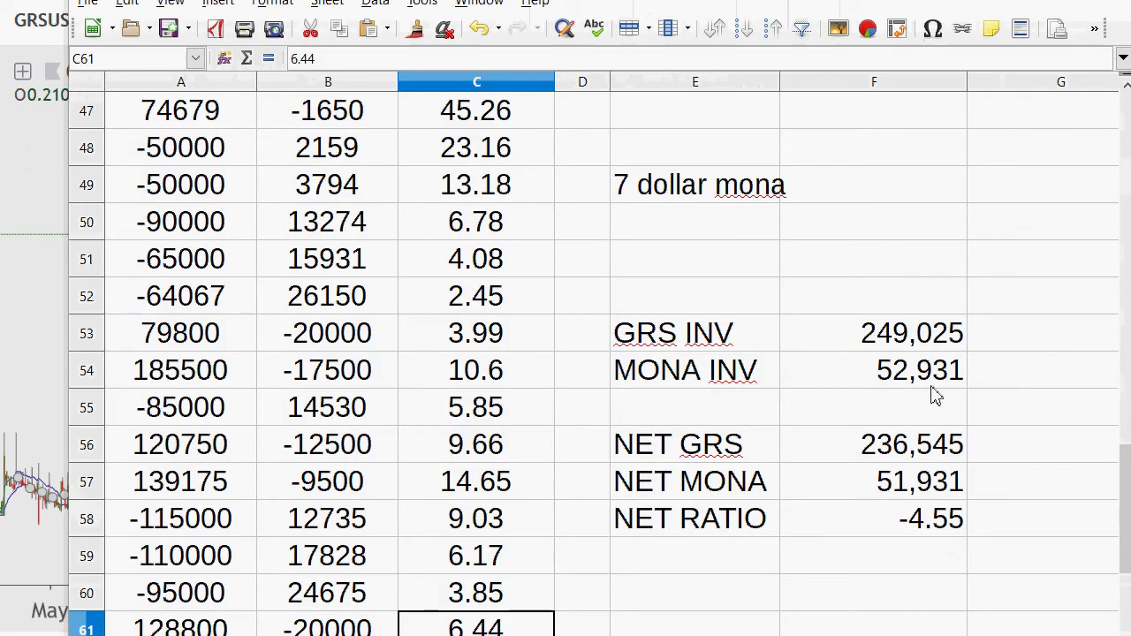
left_click(708, 606)
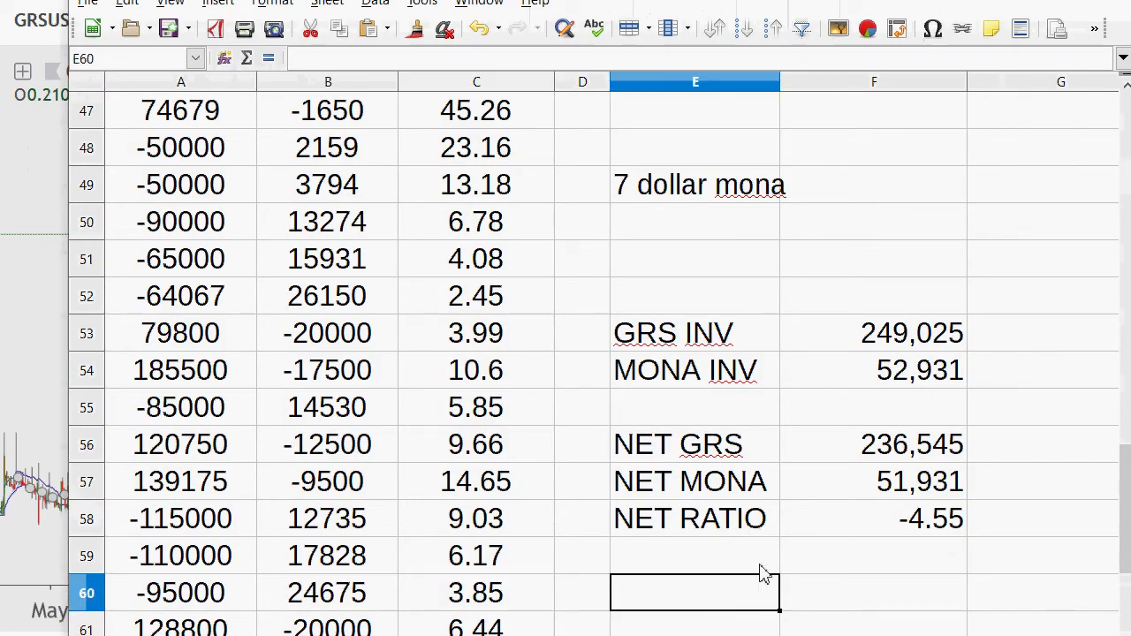
type("=")
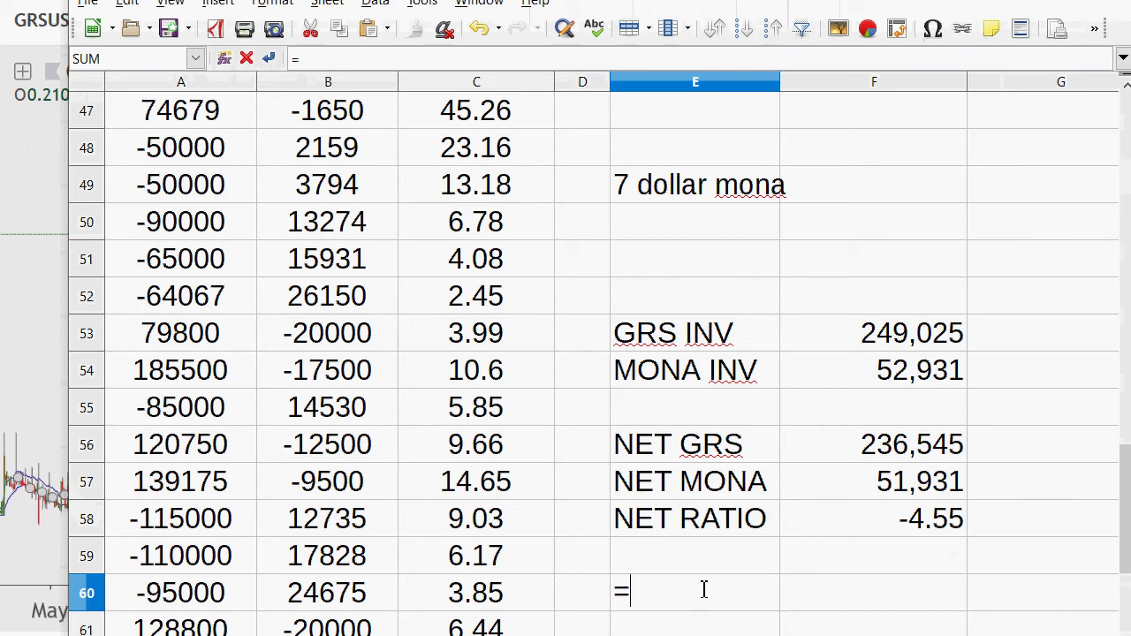
left_click(893, 389)
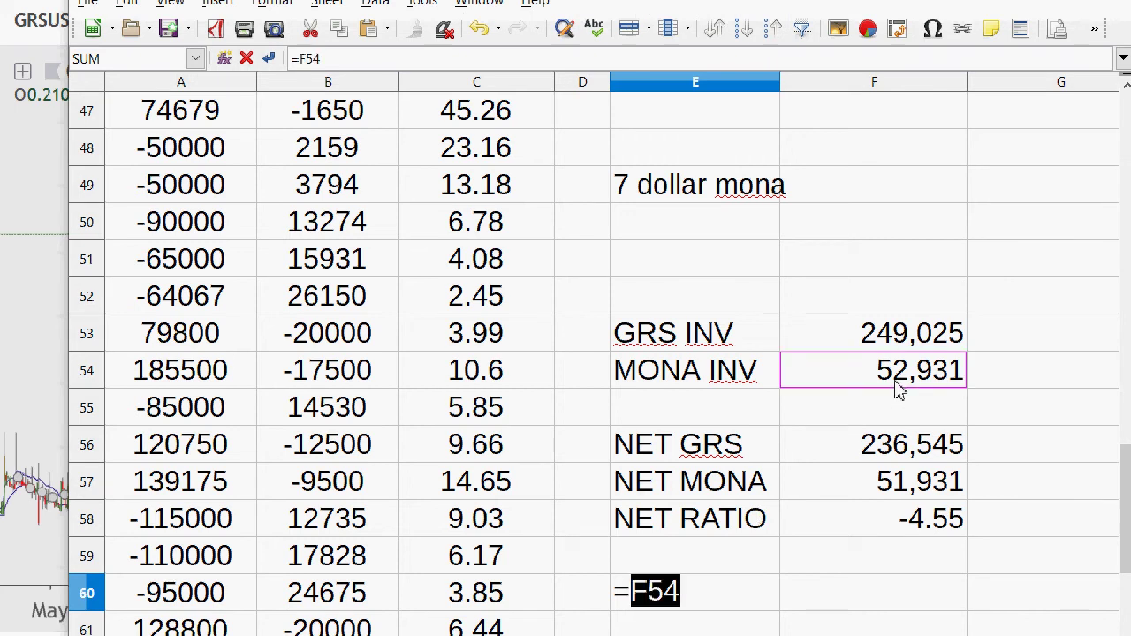
type("*7")
key("Return")
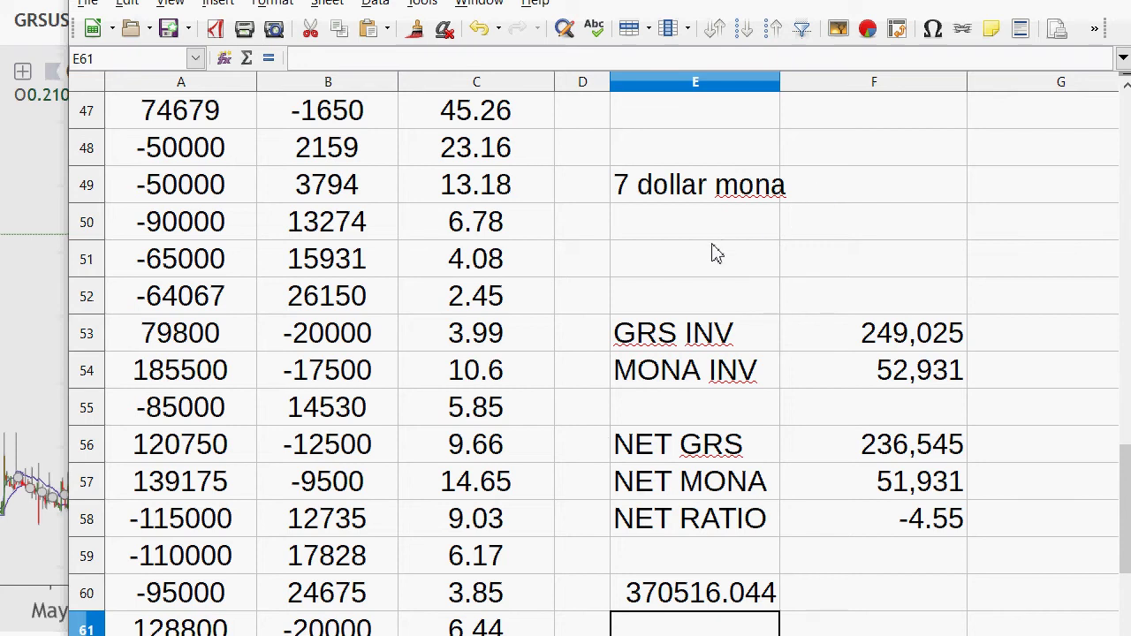
- Review the trades and inventory figures alongside the calculated value, and inspect the GRS INV formula in F53
scroll(730, 291, "down", 2)
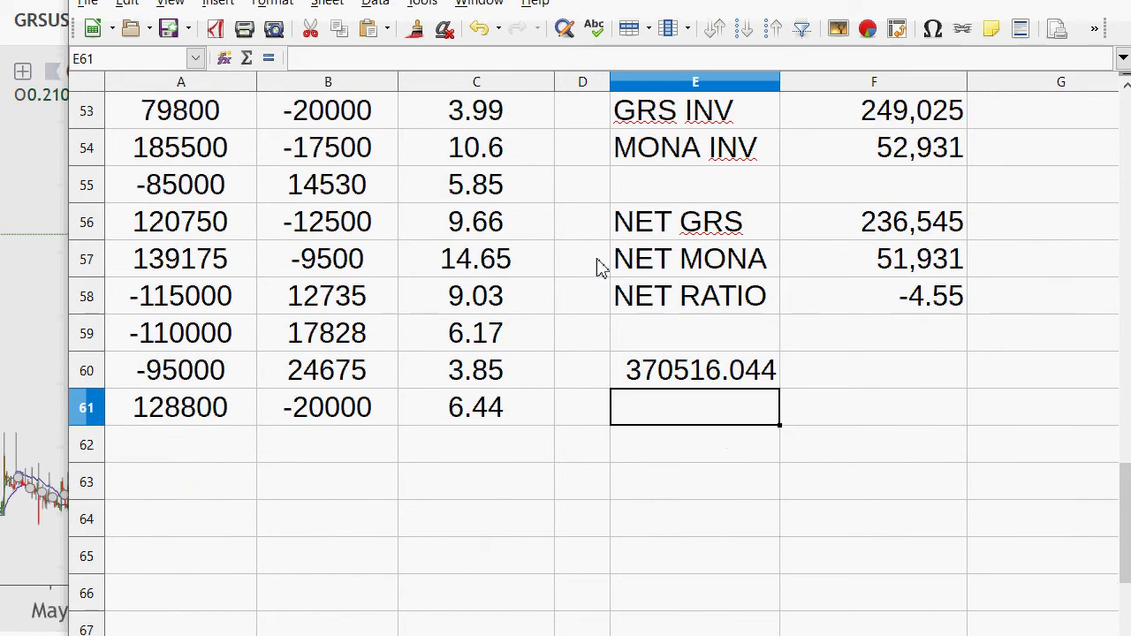
scroll(661, 274, "up", 1)
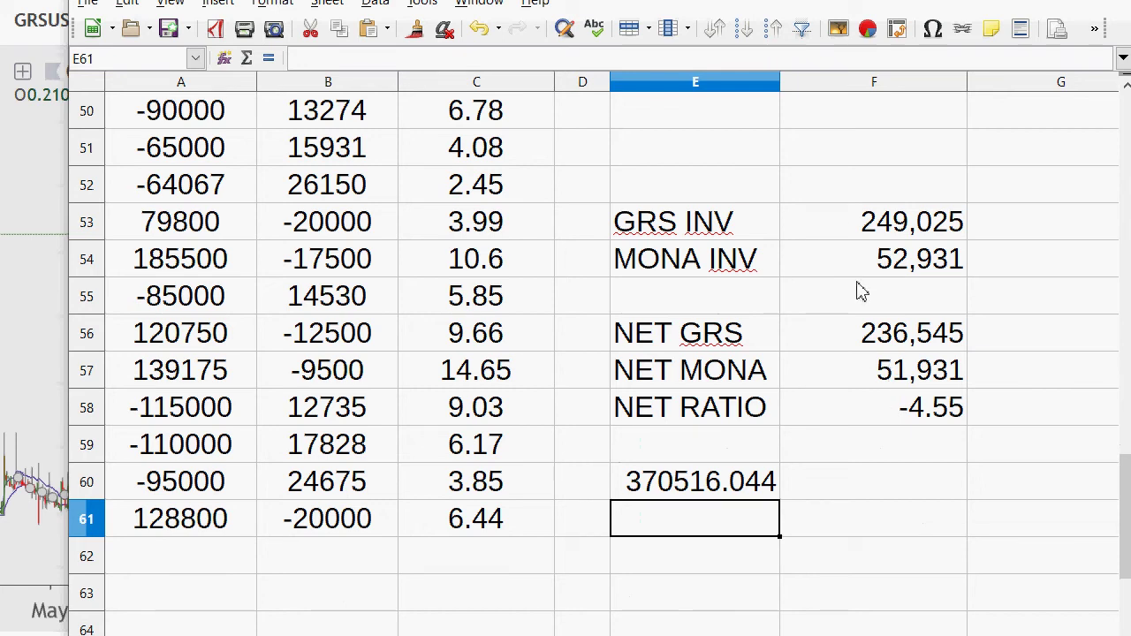
scroll(891, 313, "up", 1)
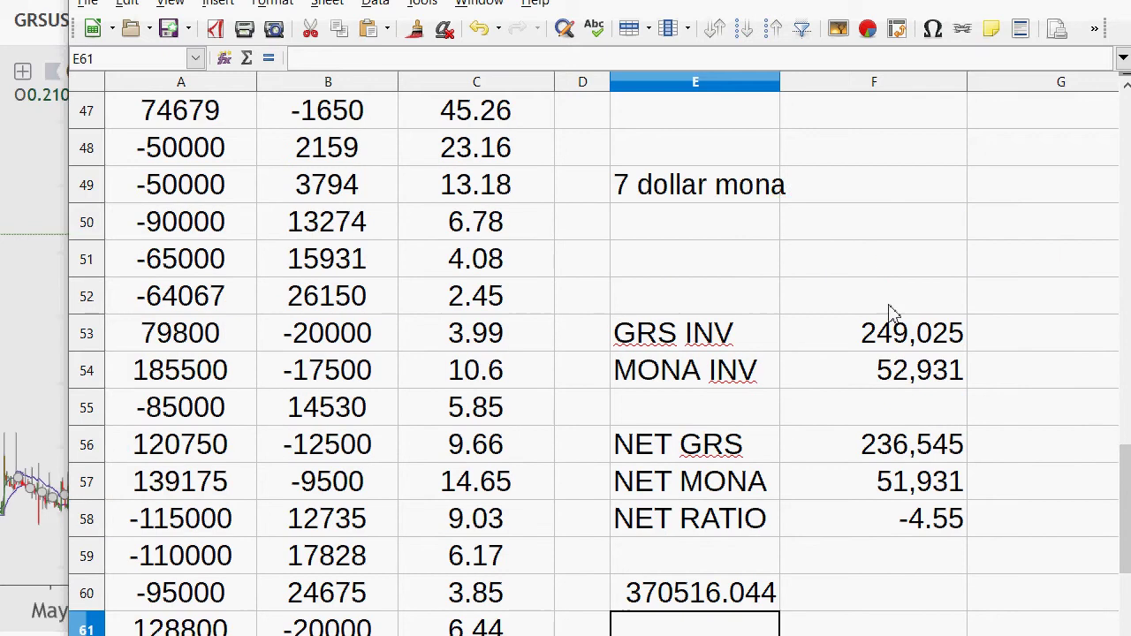
left_click(879, 343)
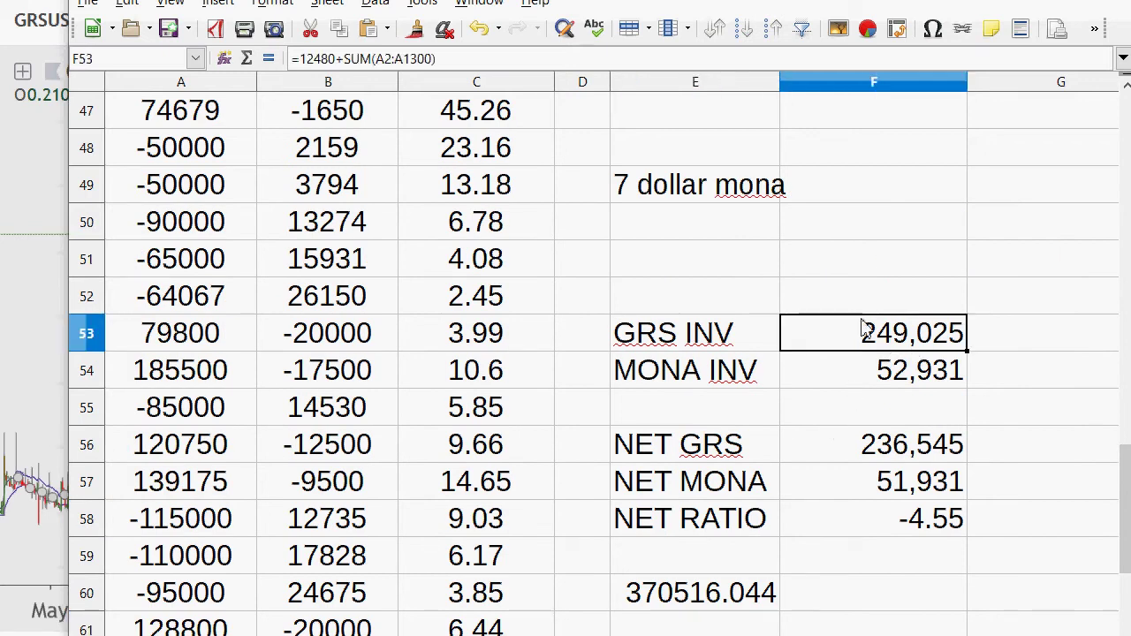
scroll(871, 318, "down", 1)
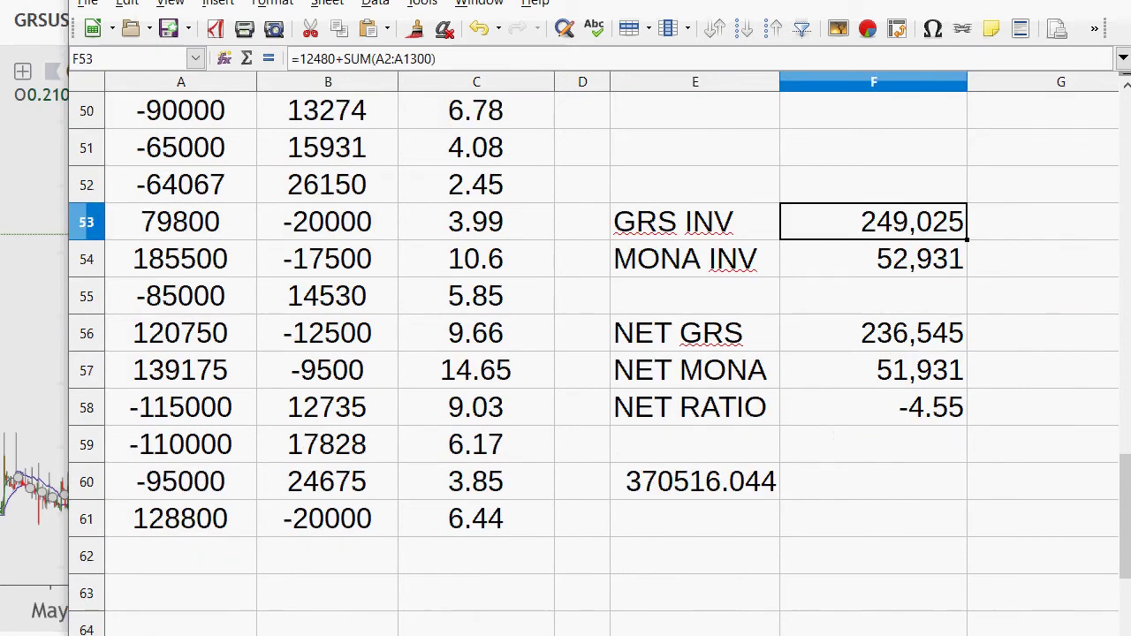
- Review the inventory and net figures in E53:F61 and switch to TradingView to view the GRSUSD chart from 2016 to mid-2018
left_click_drag(665, 232, 895, 419)
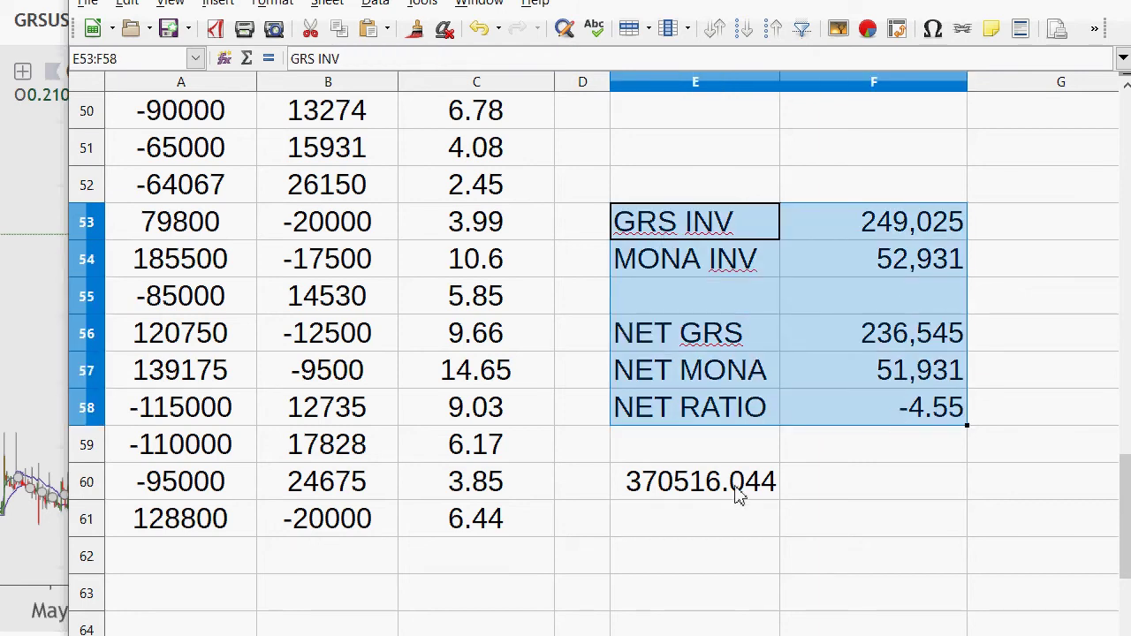
left_click(822, 414)
left_click(787, 496)
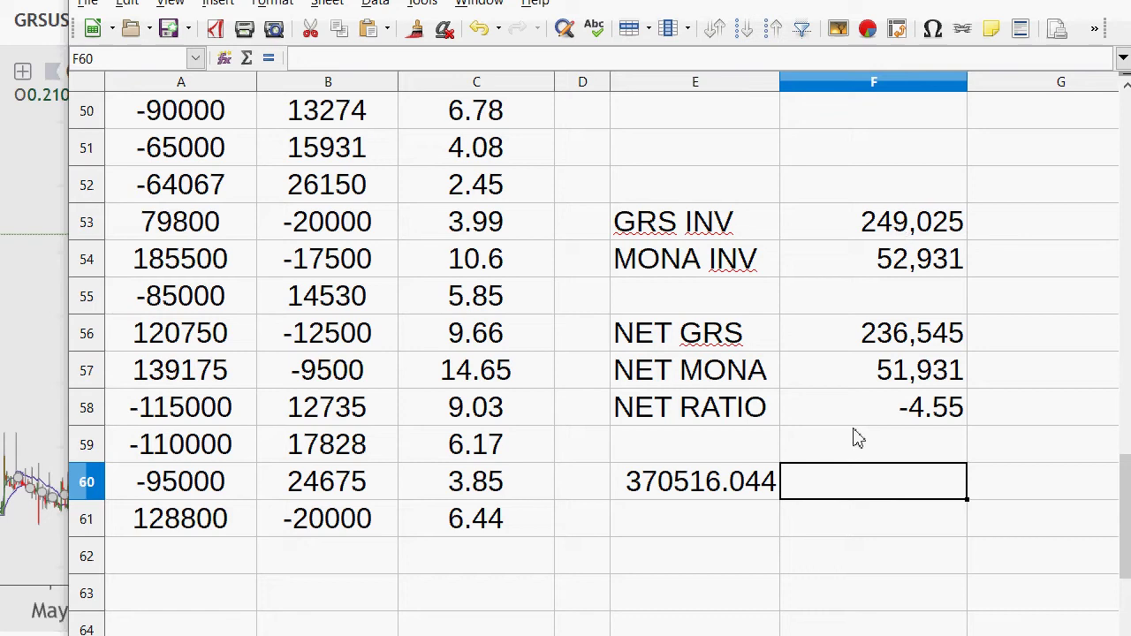
left_click_drag(648, 531, 944, 217)
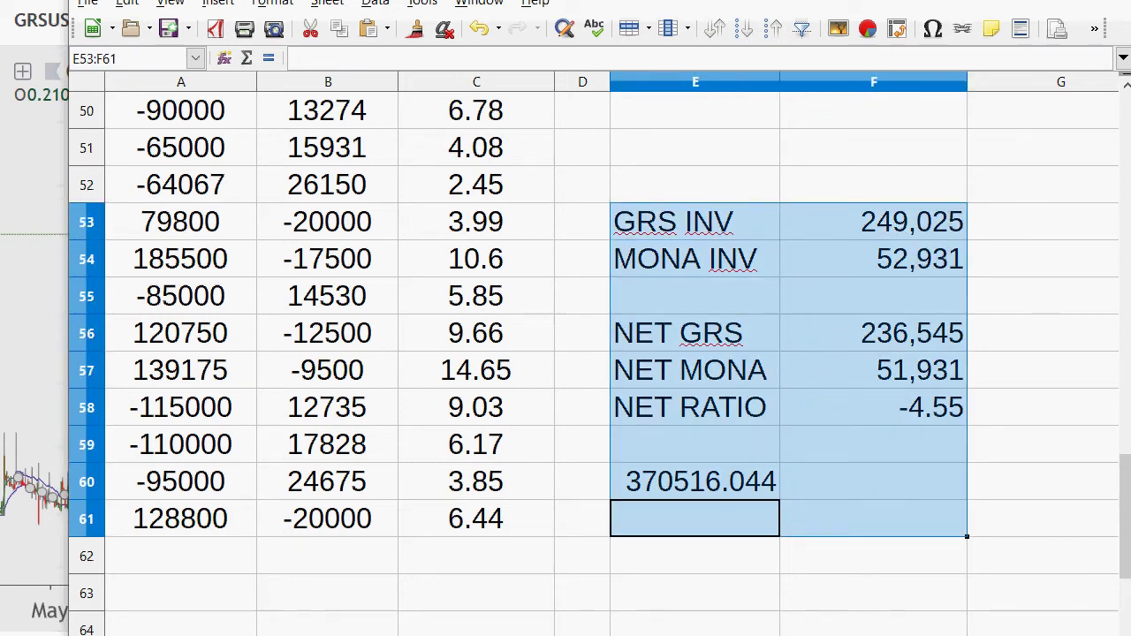
key("alt+Tab")
scroll(253, 328, "up", 3)
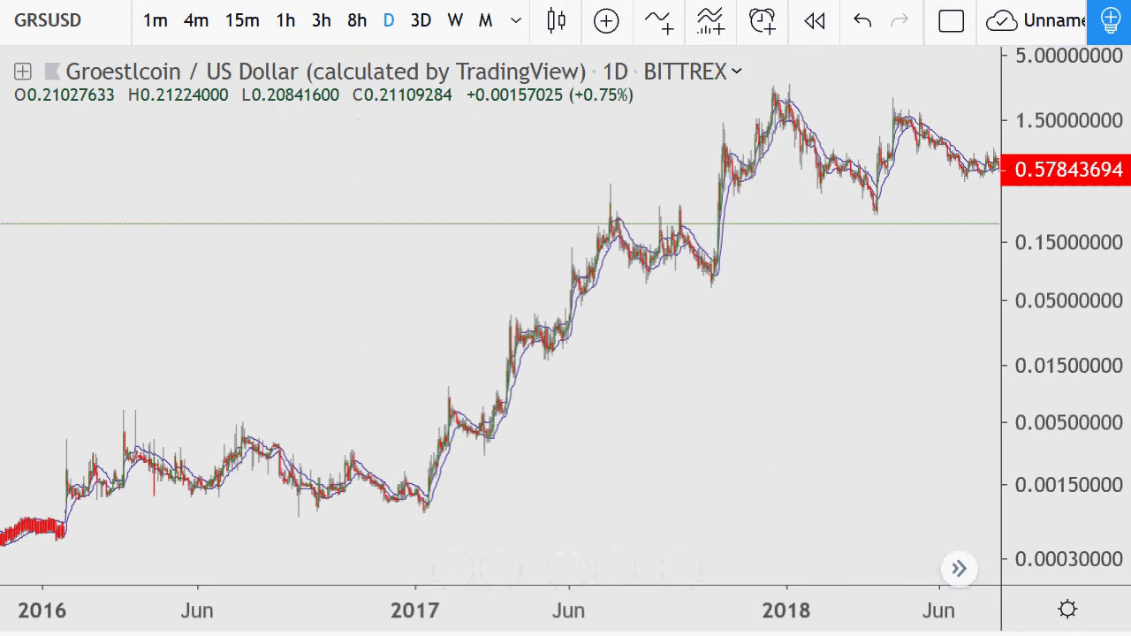
- Switch to LibreOffice Calc, check the GRS INV formula in F53 and calculate =12480/5 in E63
key("alt+Tab")
left_click(760, 406)
scroll(770, 389, "down", 1)
scroll(769, 374, "down", 1)
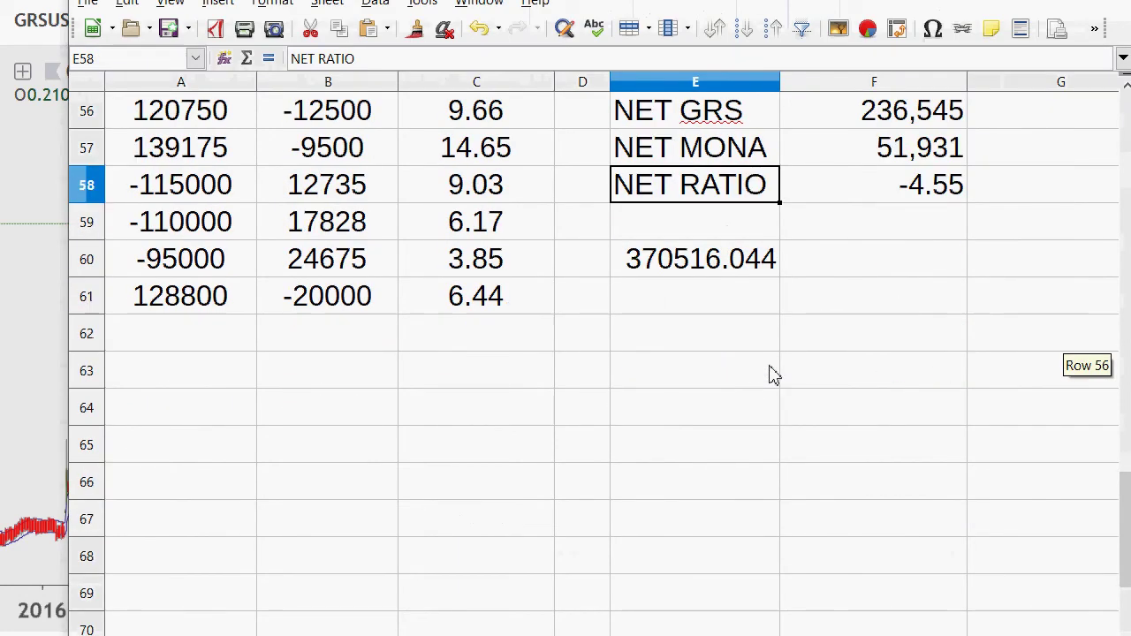
scroll(770, 374, "up", 3)
left_click(889, 336)
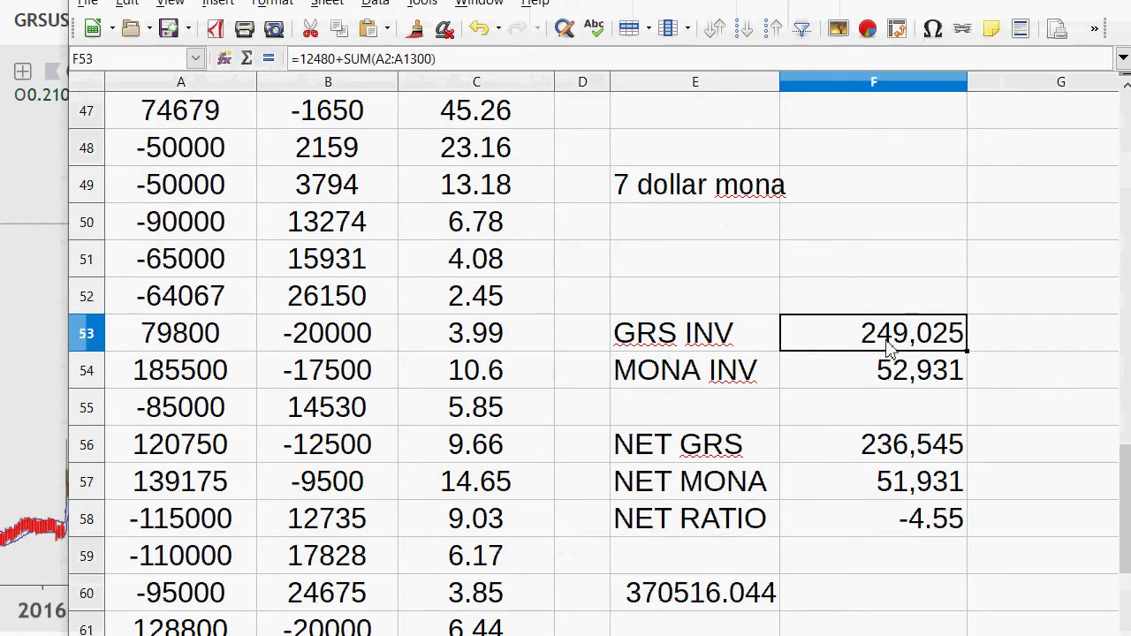
scroll(767, 428, "down", 2)
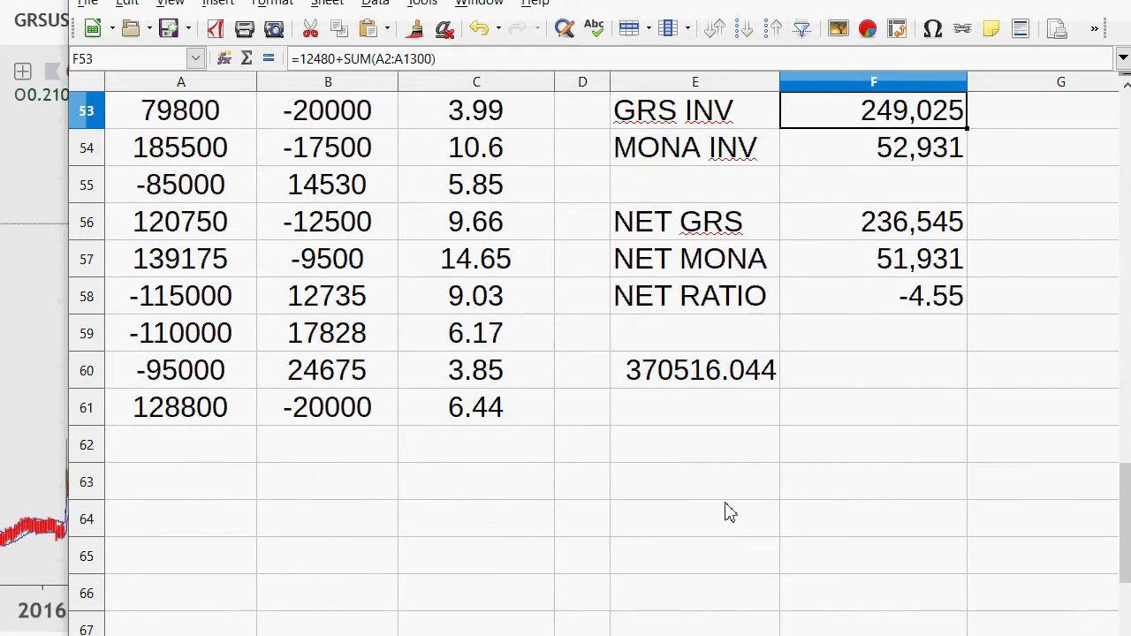
left_click(714, 488)
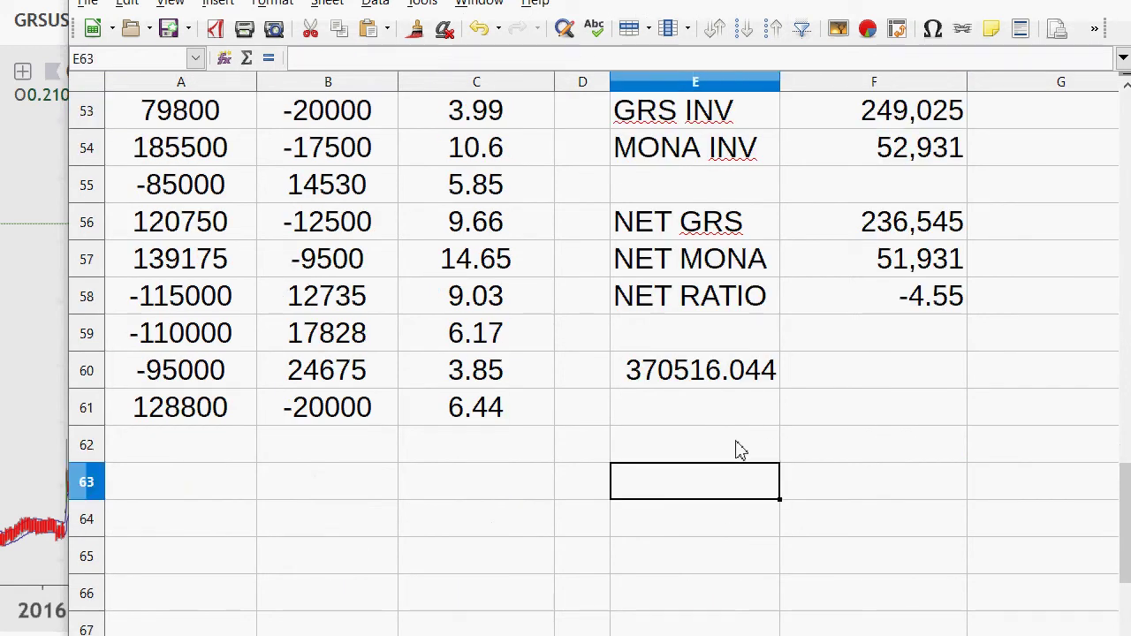
type("=12480")
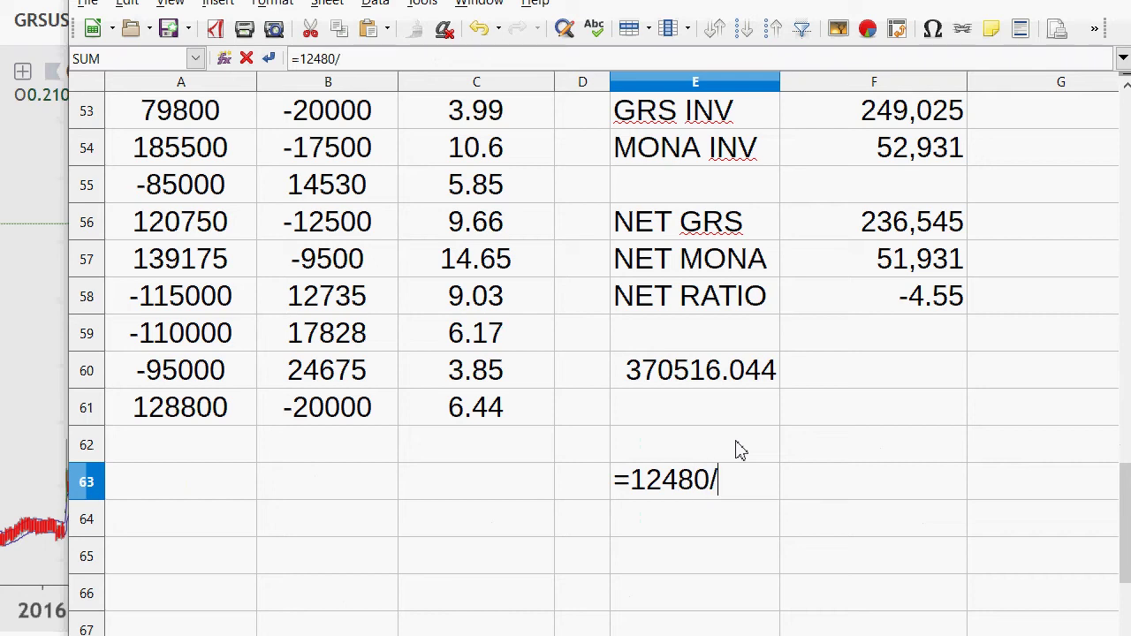
type("/5")
key("Return")
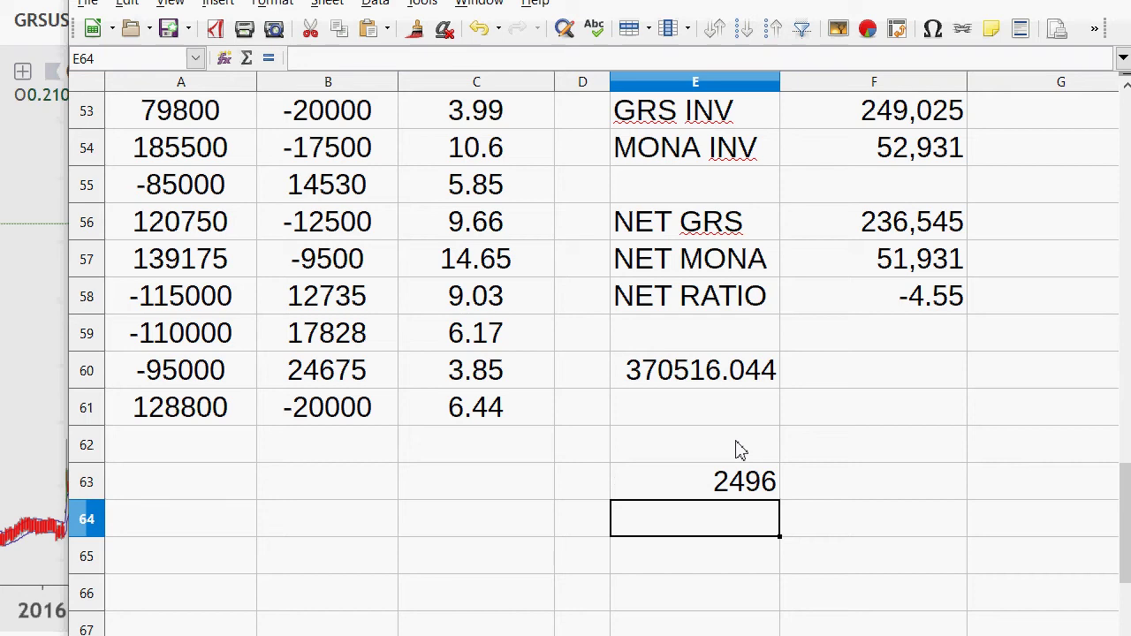
left_click(732, 482)
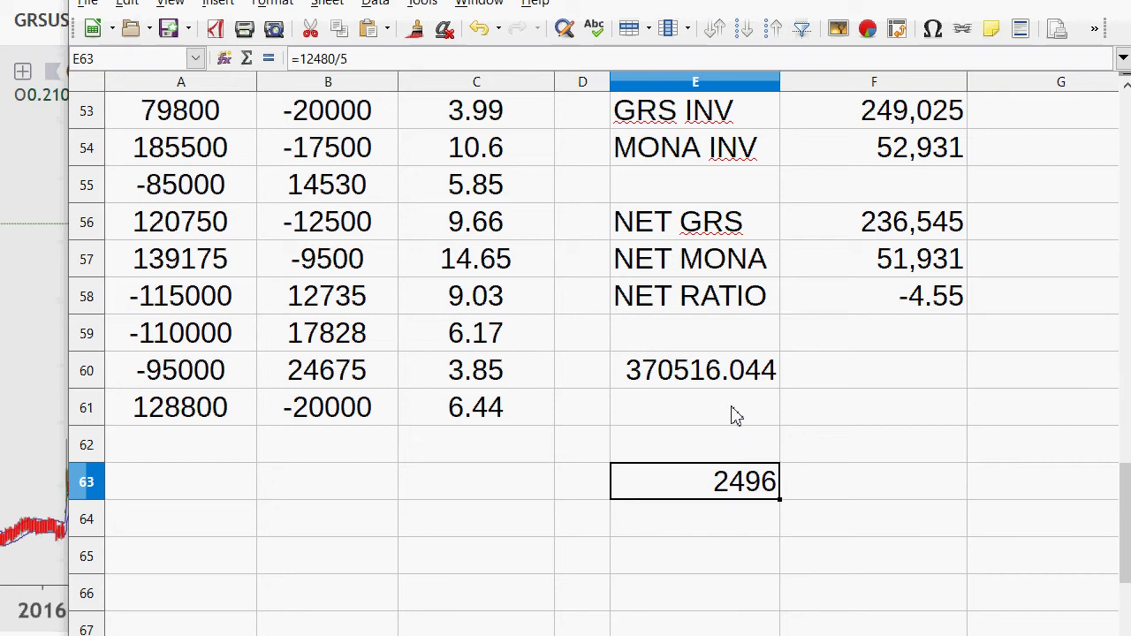
- Review the logged trades in columns A and B from row 16 through row 61, alongside the inventory figures
scroll(736, 416, "up", 2)
scroll(737, 415, "down", 3)
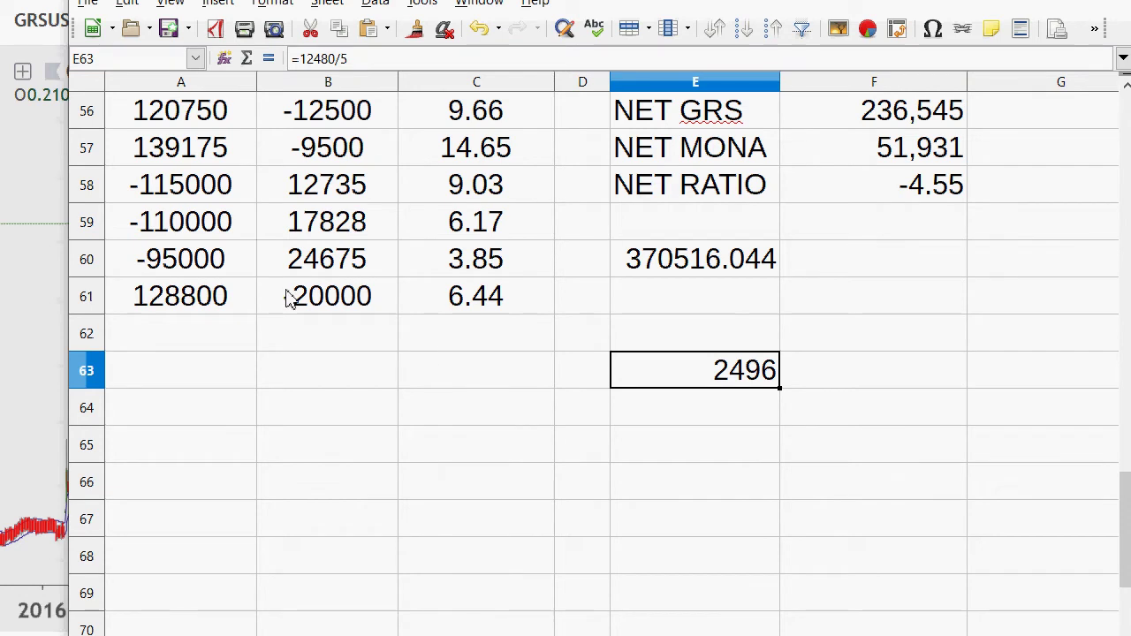
scroll(292, 300, "up", 7)
left_click(265, 223)
left_click(184, 189)
left_click_drag(184, 189, 295, 374)
left_click(469, 303)
scroll(367, 288, "up", 3)
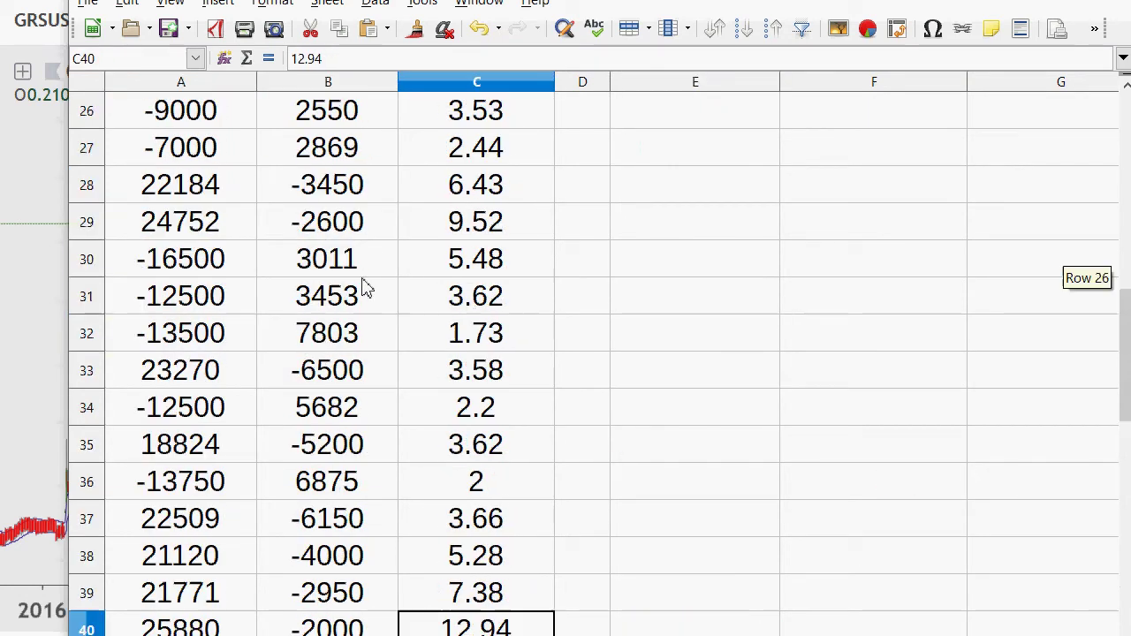
scroll(367, 287, "up", 4)
left_click_drag(177, 188, 354, 629)
scroll(442, 469, "down", 9)
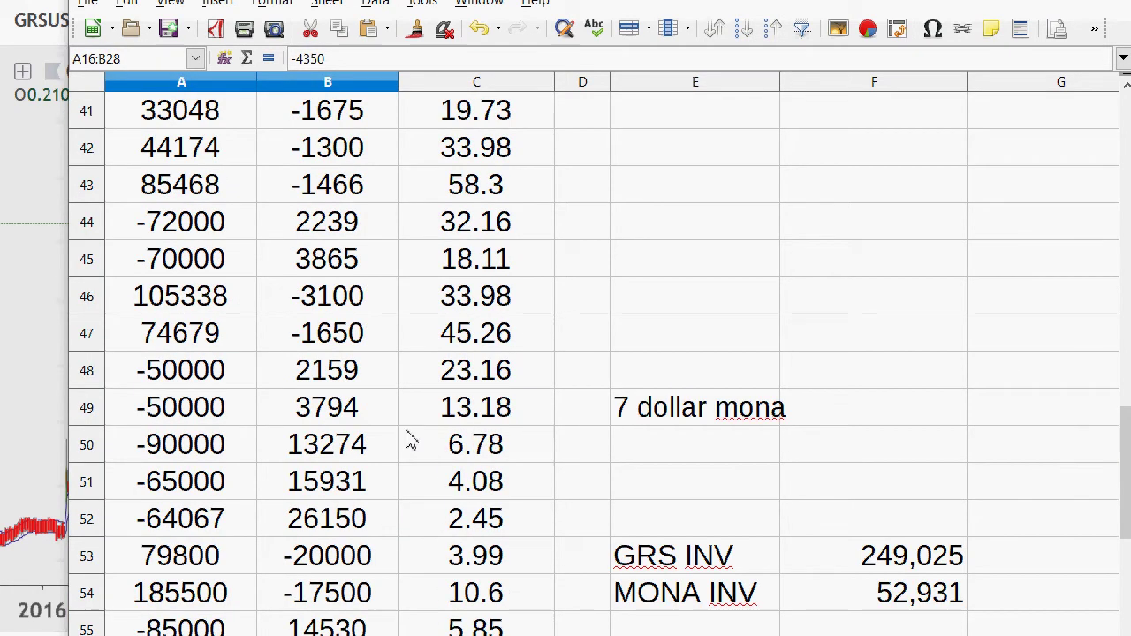
left_click_drag(227, 340, 352, 559)
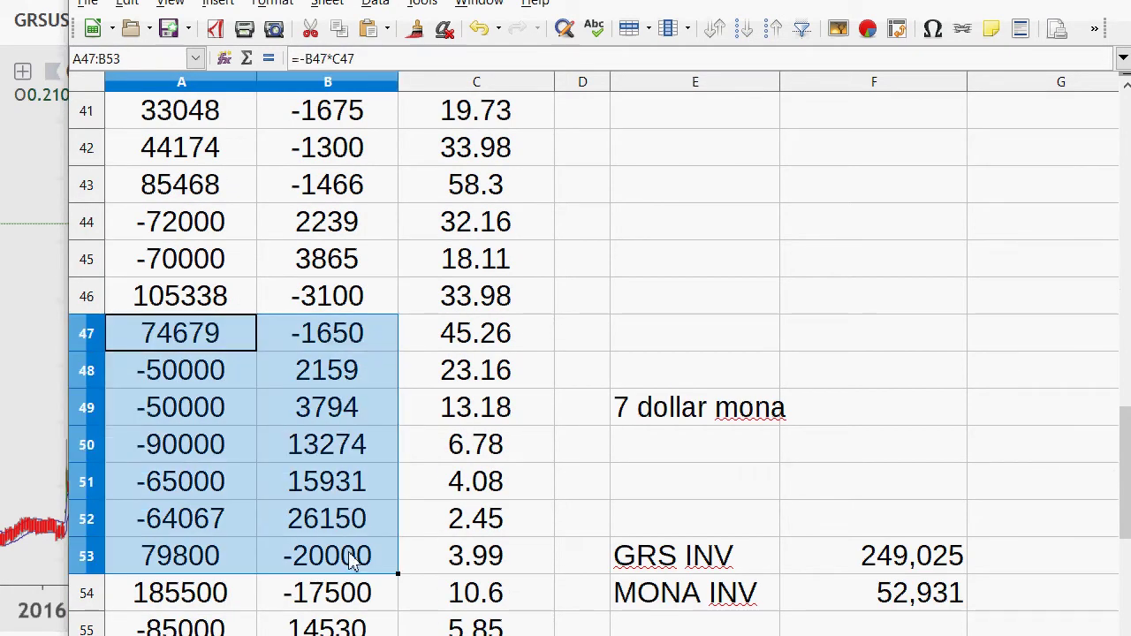
scroll(354, 553, "down", 3)
left_click_drag(226, 265, 354, 531)
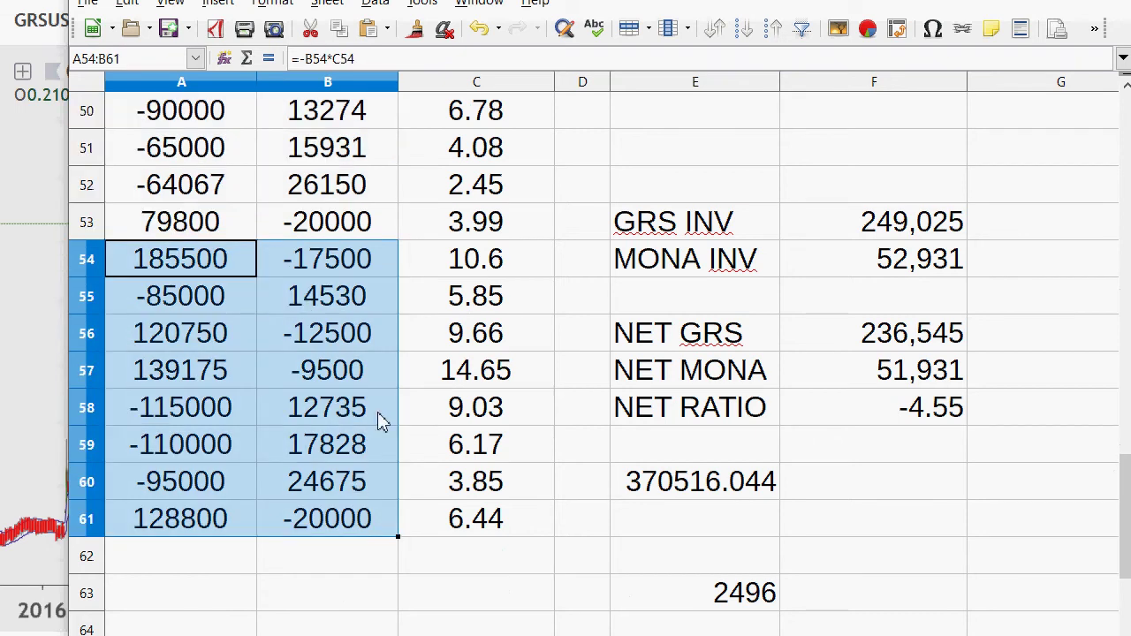
left_click(371, 339)
scroll(369, 358, "down", 1)
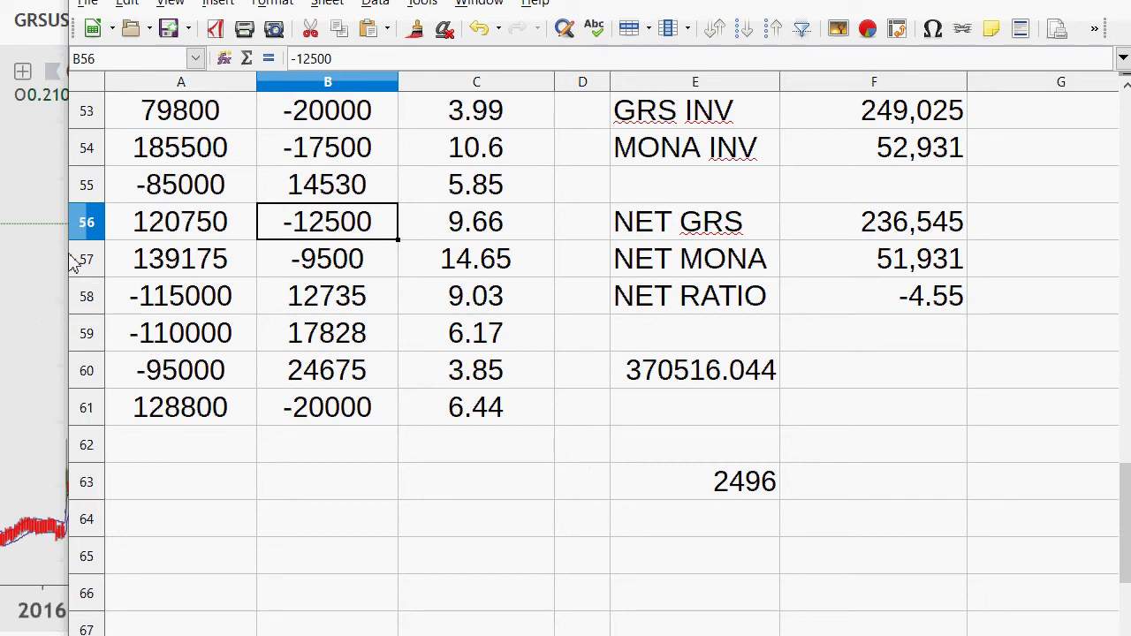
- Widen the spreadsheet window and inspect the GRS INV and MONA INV formulas in F53 and F54
left_click_drag(71, 256, 9, 256)
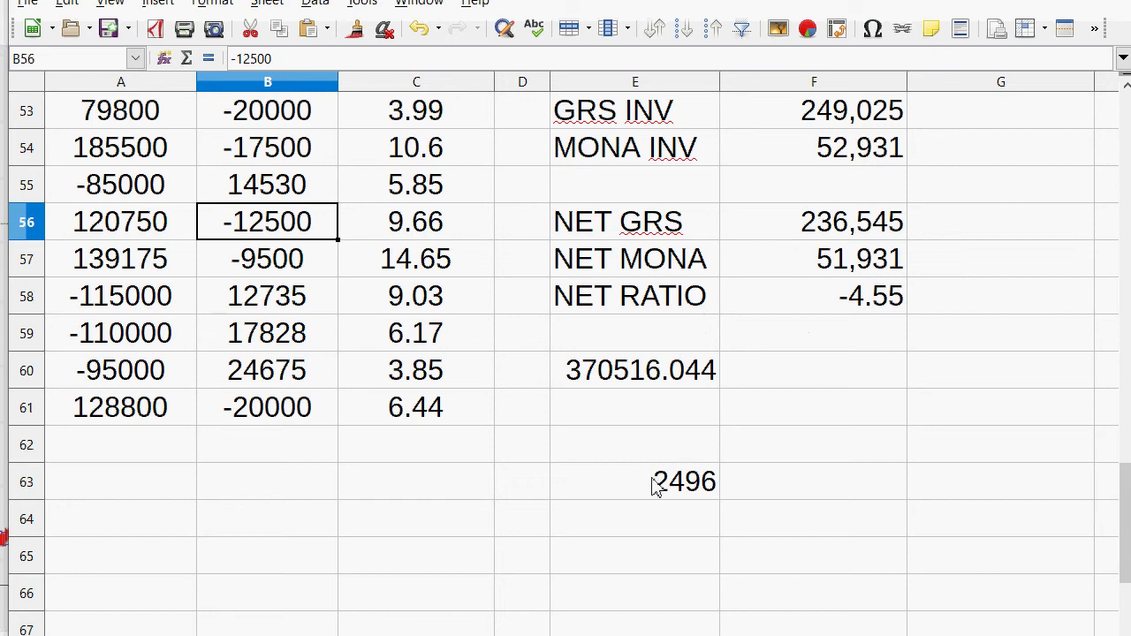
scroll(748, 330, "up", 3)
scroll(727, 389, "down", 1)
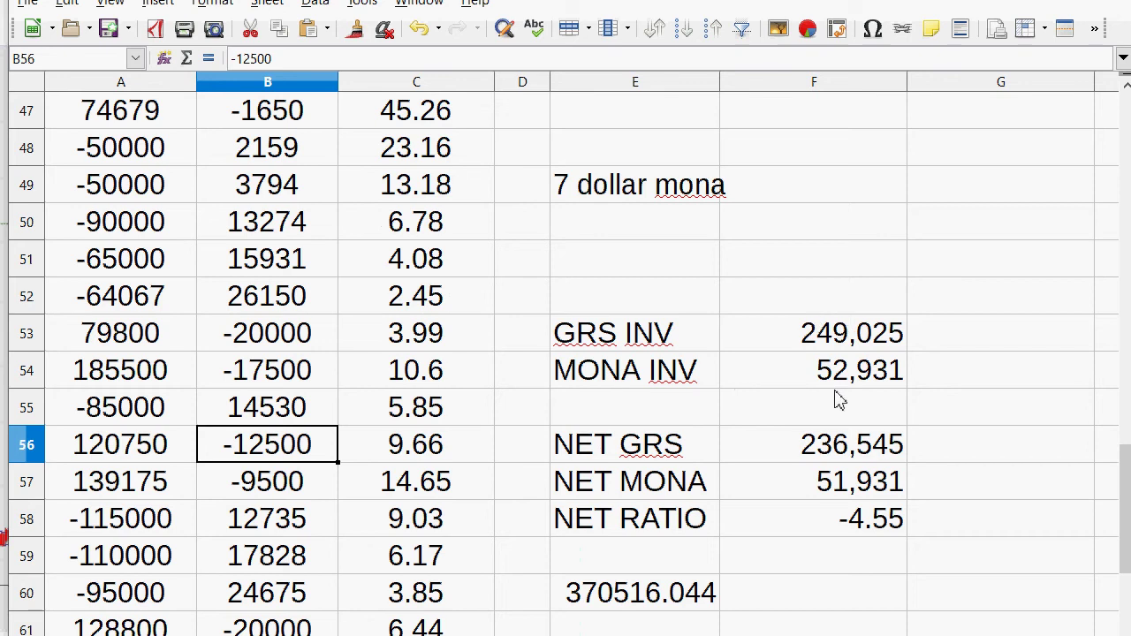
left_click(894, 336)
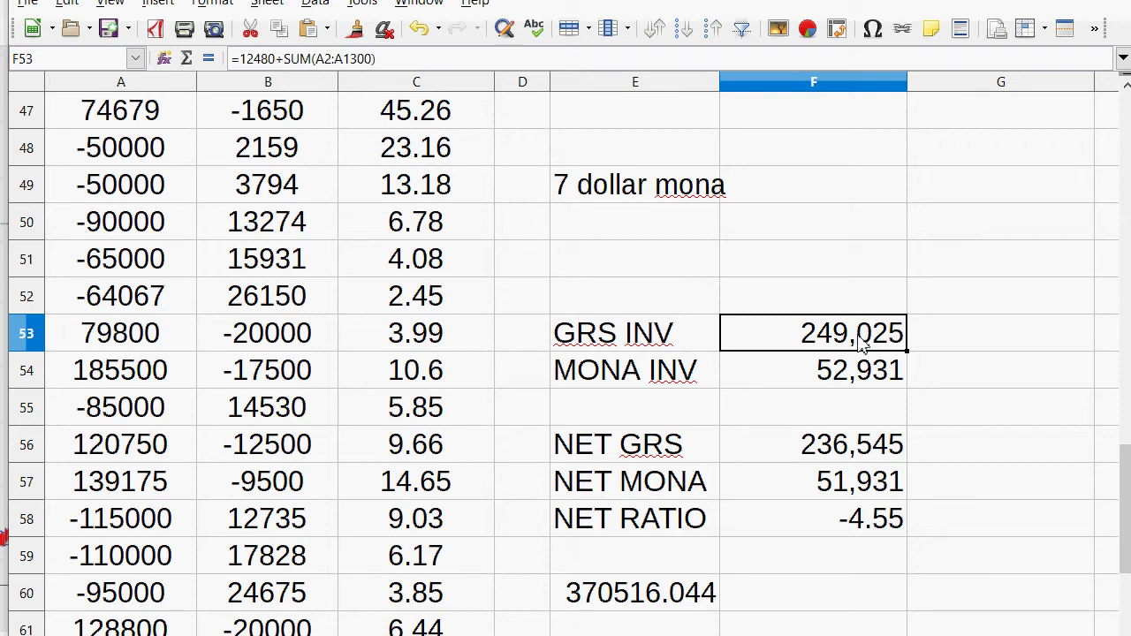
left_click(838, 373)
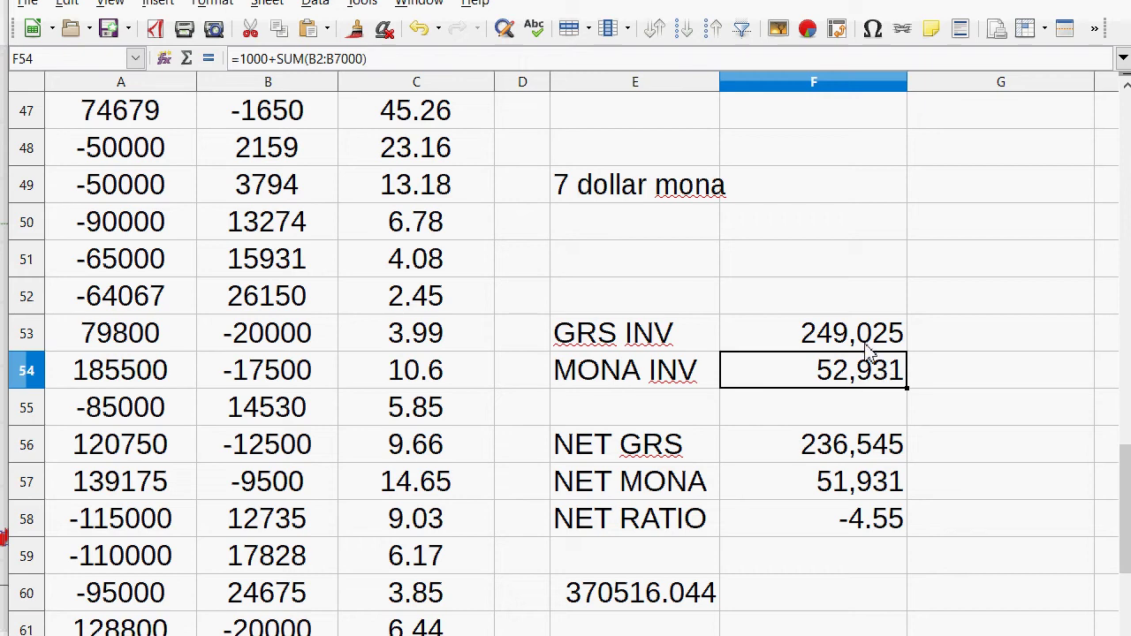
left_click(863, 334)
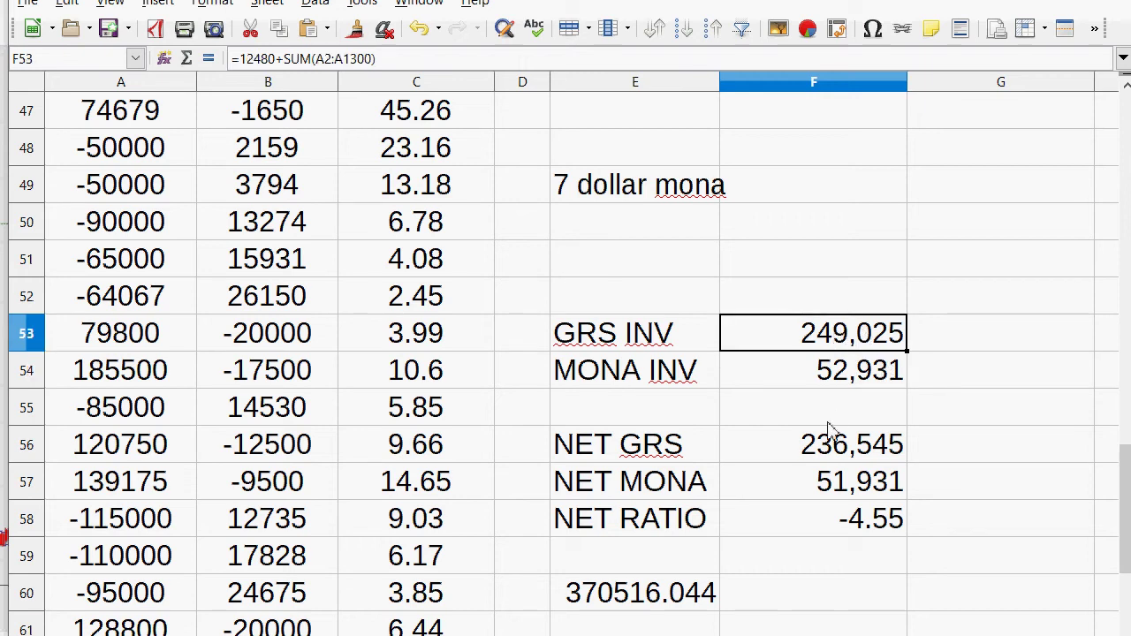
left_click(826, 369)
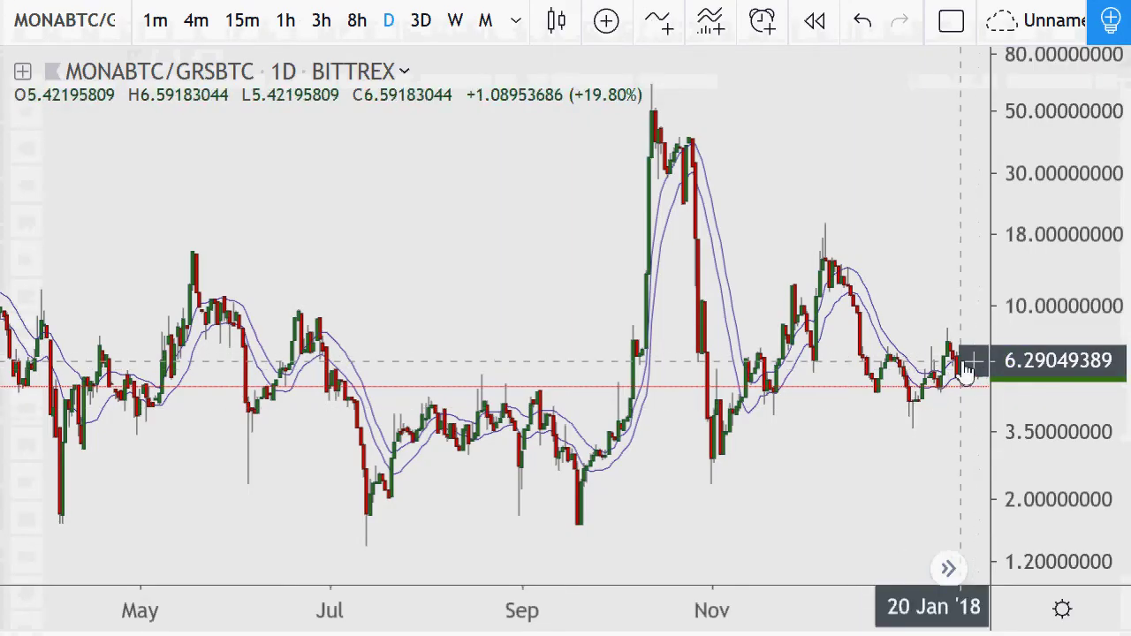
- Outline the August–September 2018 decline freehand on the MONABTC/GRSBTC daily chart and scribble a mark across the September spike
scroll(968, 371, "up", 5)
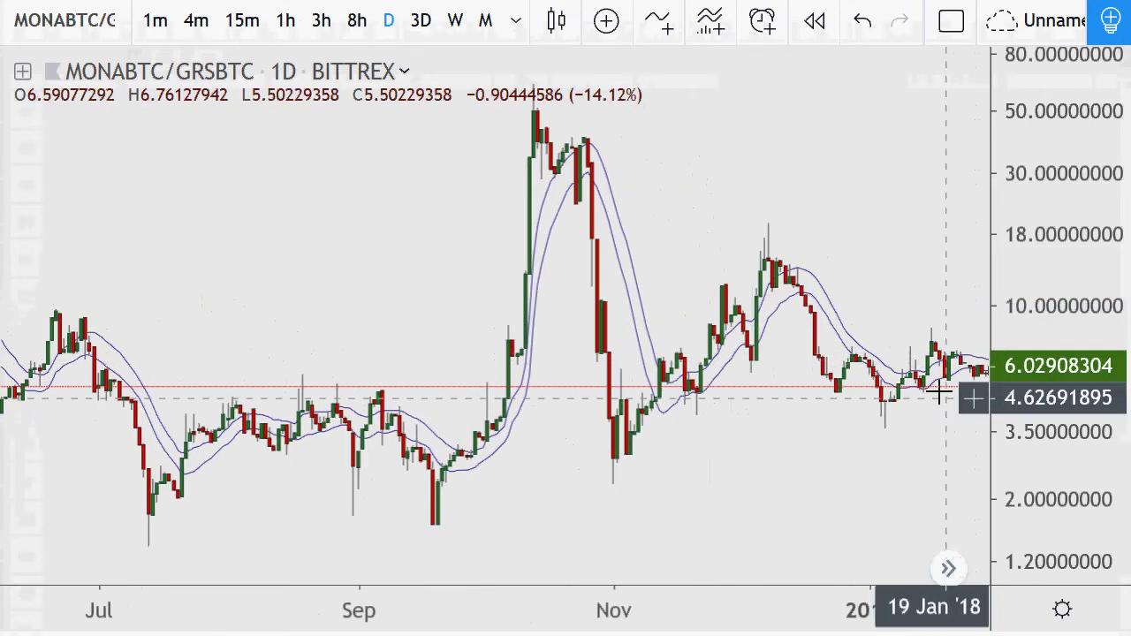
left_click_drag(917, 260, 616, 293)
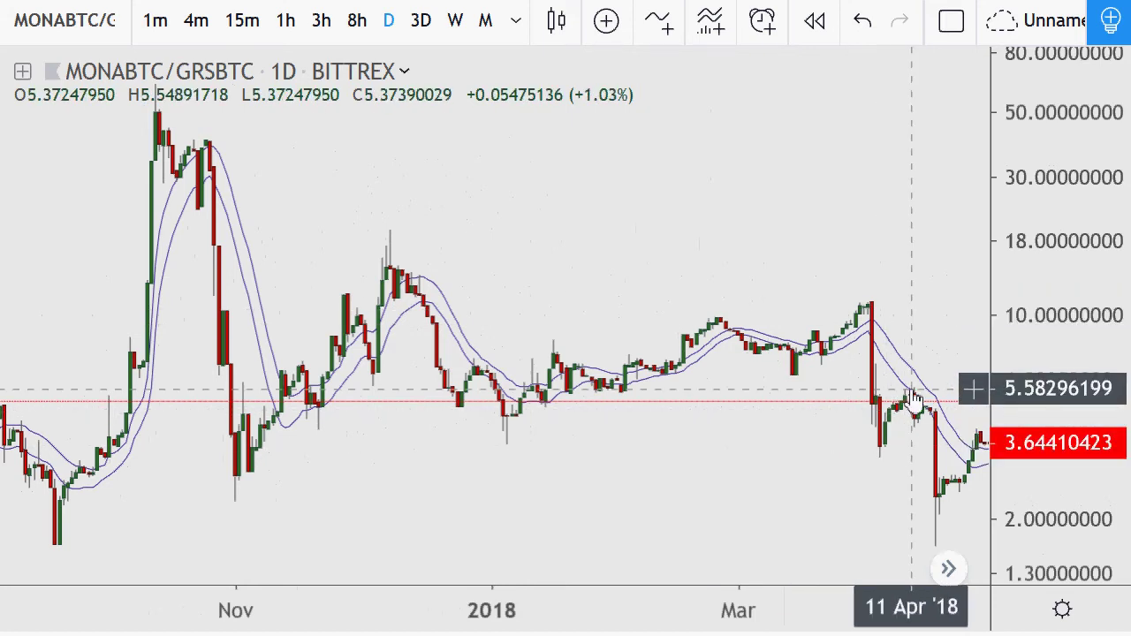
left_click_drag(901, 369, 687, 374)
left_click_drag(890, 455, 616, 374)
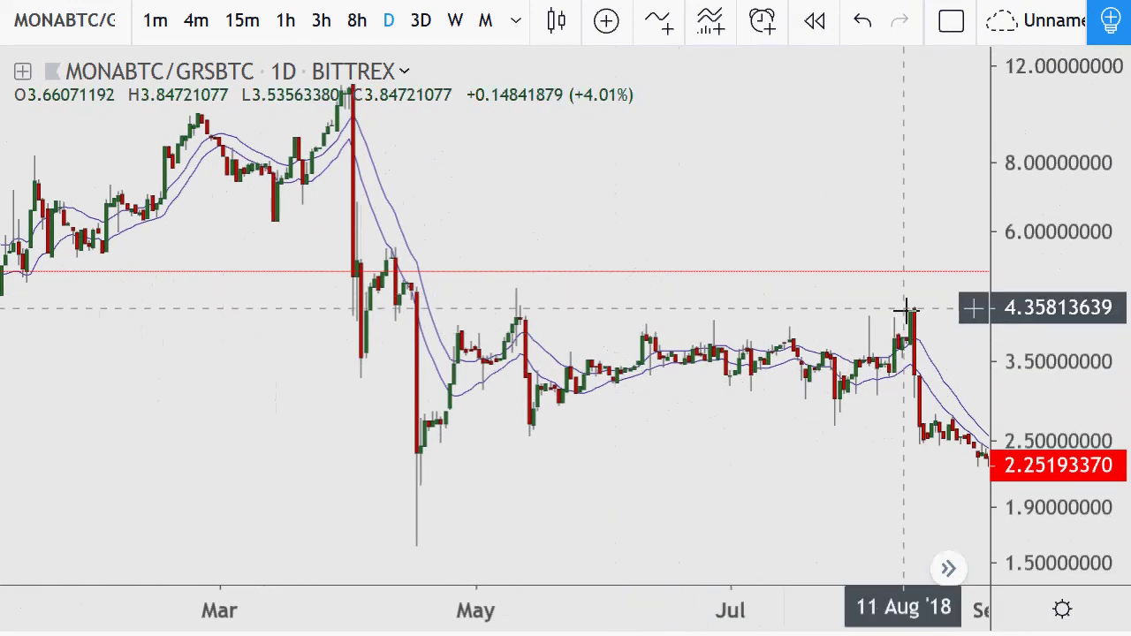
left_click_drag(927, 442, 747, 498)
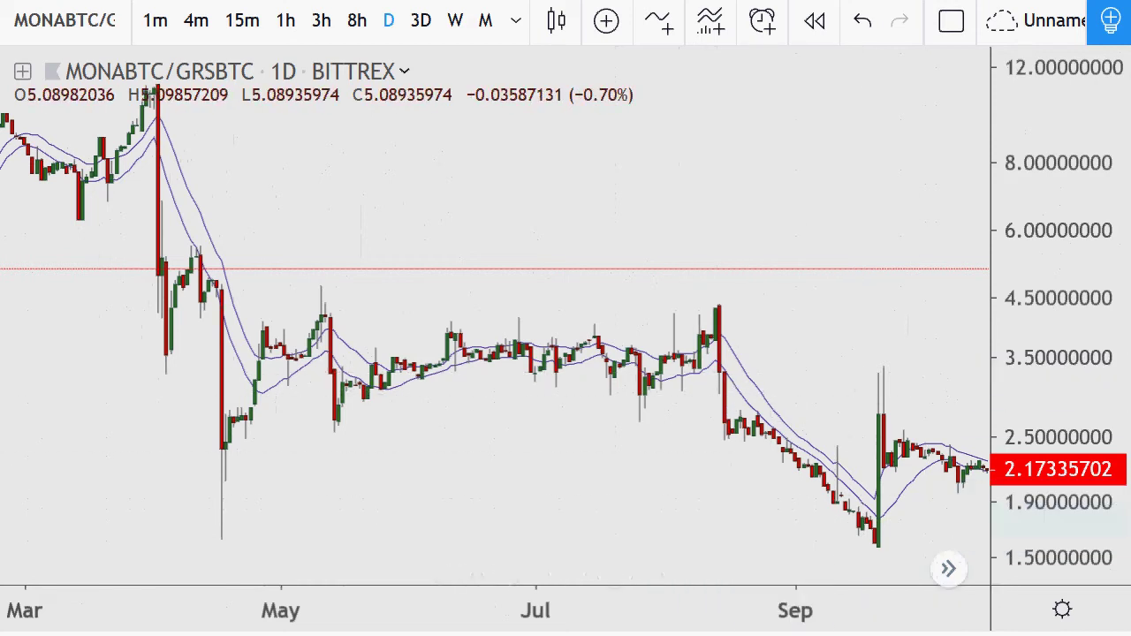
mouse_move(720, 303)
left_mouse_down()
mouse_move(762, 470)
mouse_move(845, 536)
mouse_move(879, 548)
mouse_move(884, 523)
mouse_move(709, 284)
left_mouse_up()
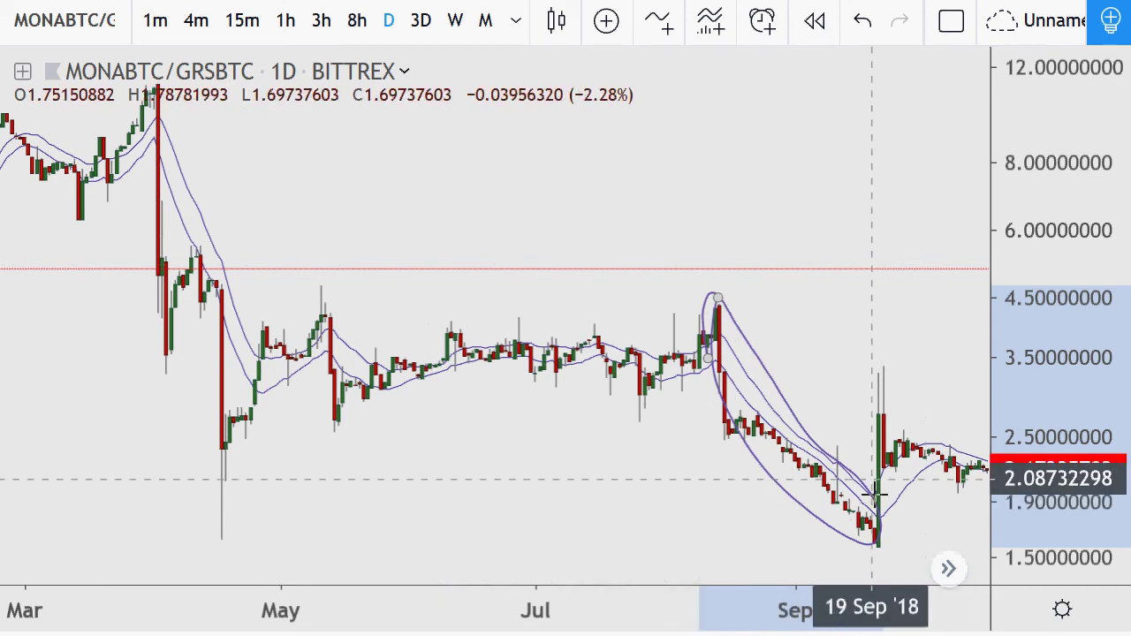
mouse_move(847, 427)
left_mouse_down()
mouse_move(911, 376)
mouse_move(901, 423)
left_mouse_up()
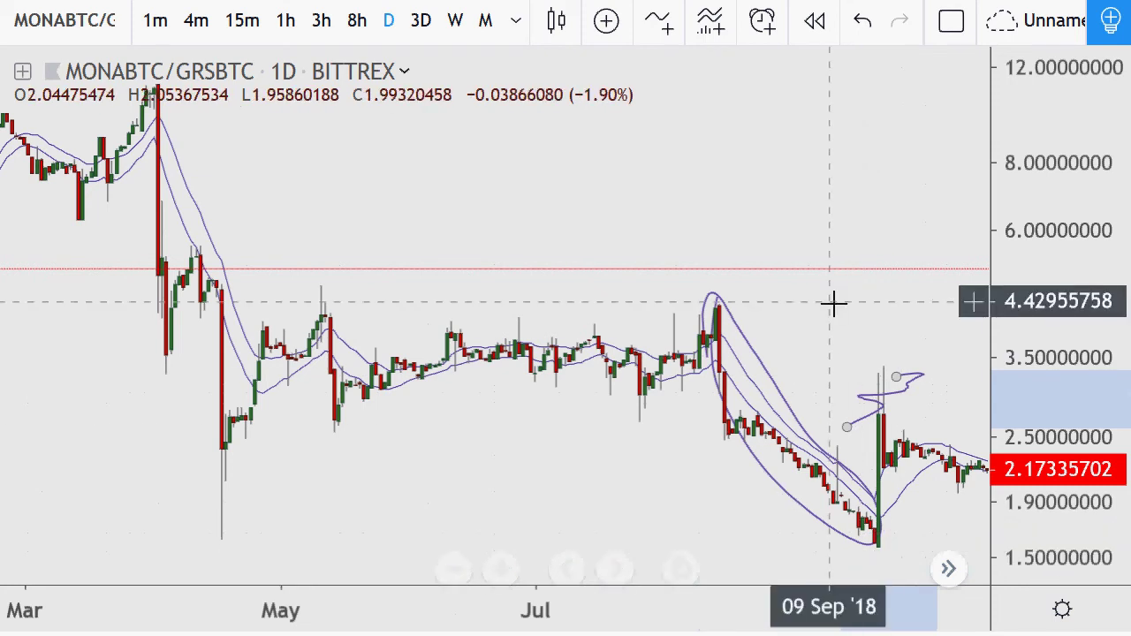
- Examine the MONABTC/GRSBTC ratio's swings from November 2018 through the March 2019 drop and the late April 2019 rally
scroll(909, 274, "right", 6)
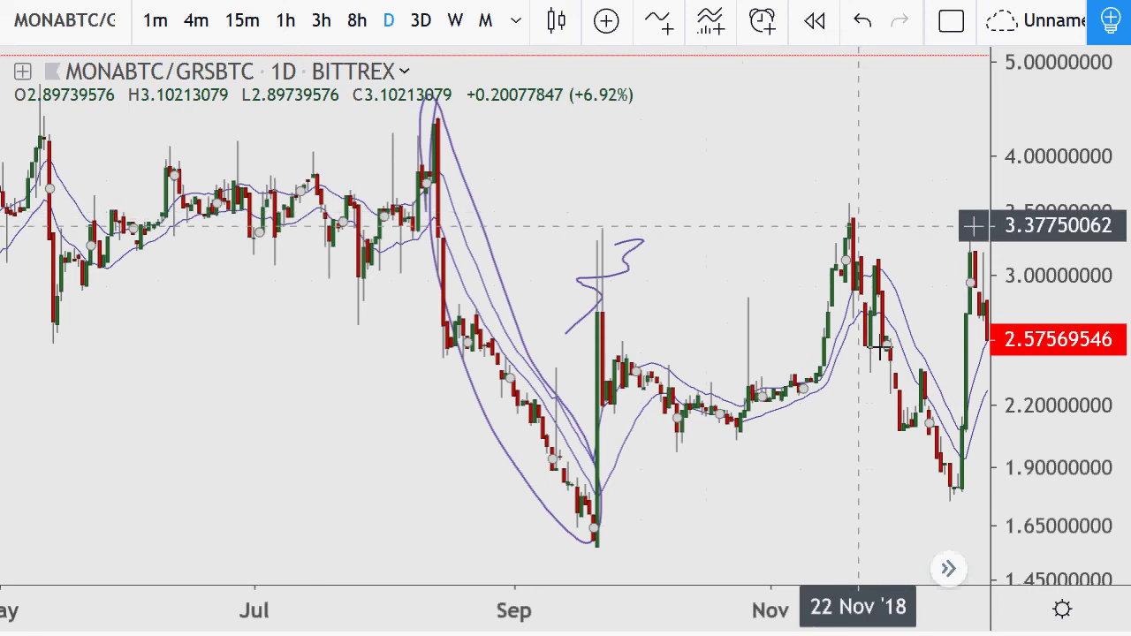
left_click_drag(905, 480, 568, 484)
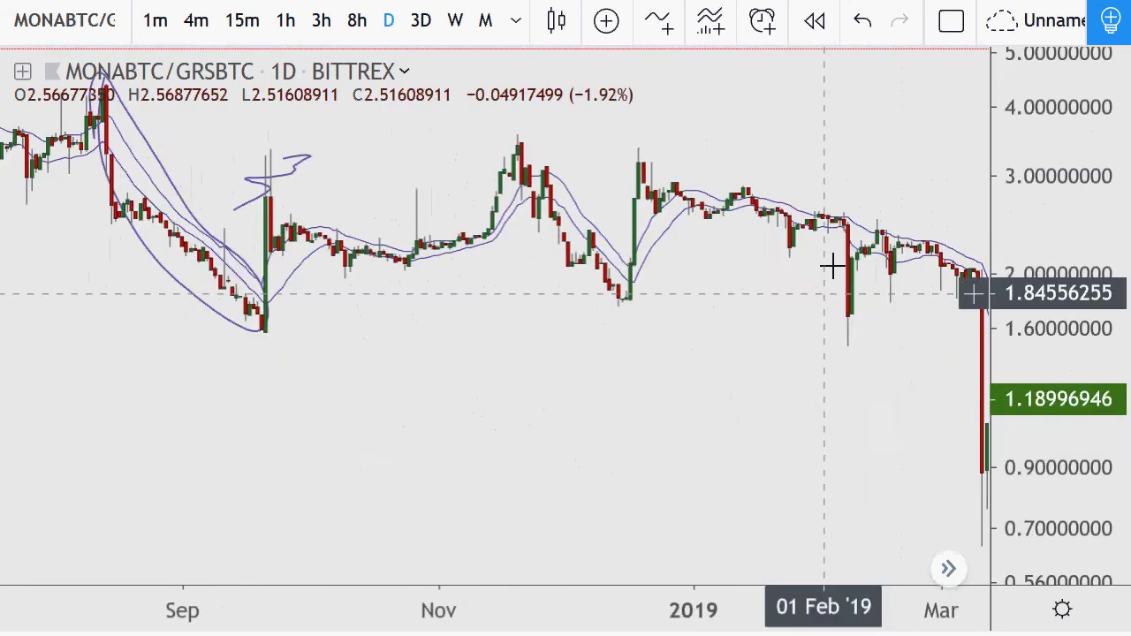
scroll(922, 325, "up", 2)
scroll(922, 324, "up", 2)
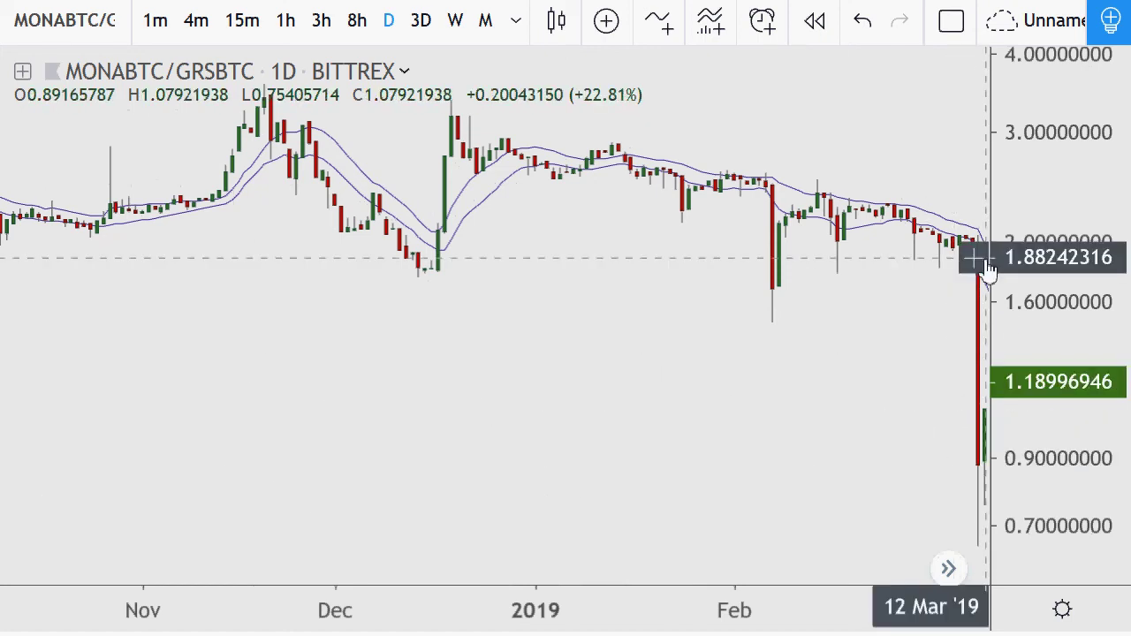
left_click_drag(934, 283, 929, 286)
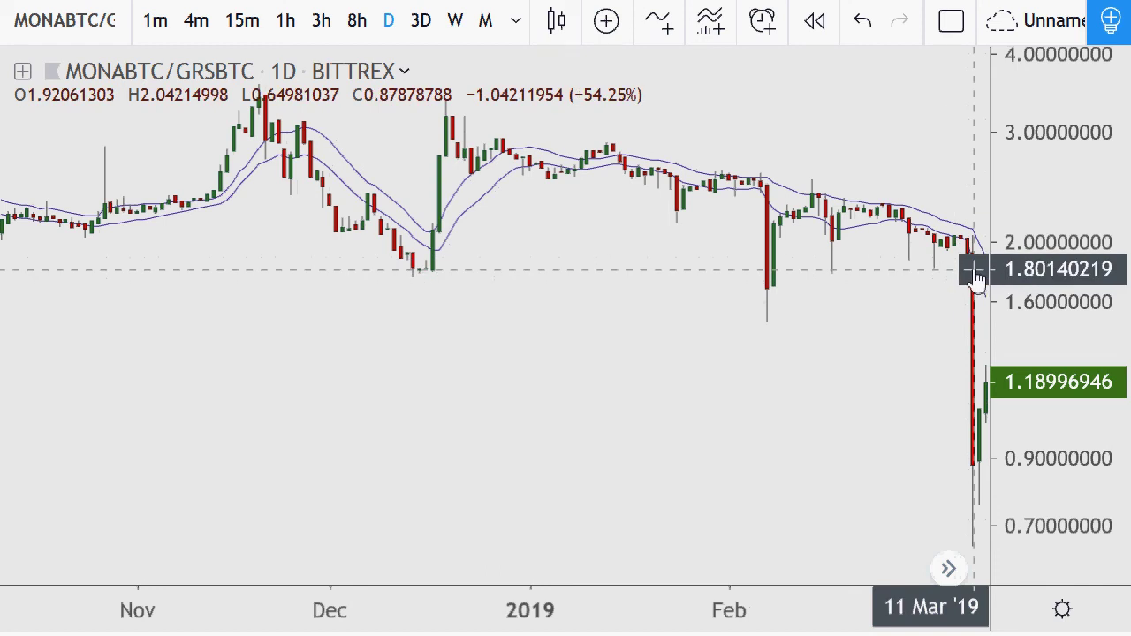
left_click_drag(977, 278, 840, 285)
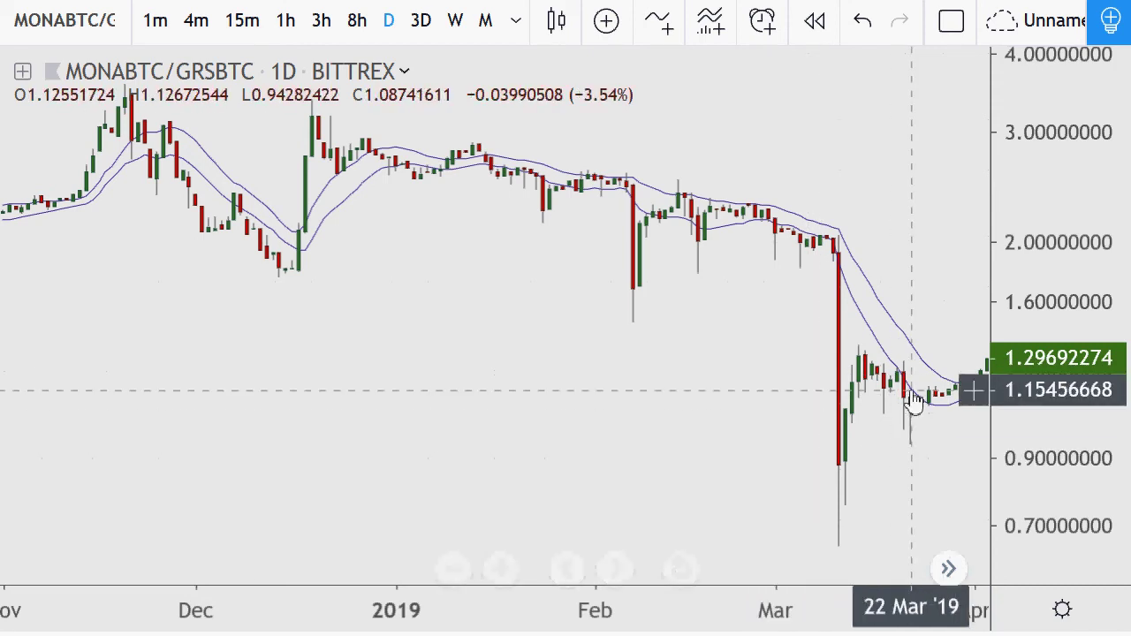
left_click_drag(909, 383, 788, 341)
left_click_drag(966, 180, 823, 409)
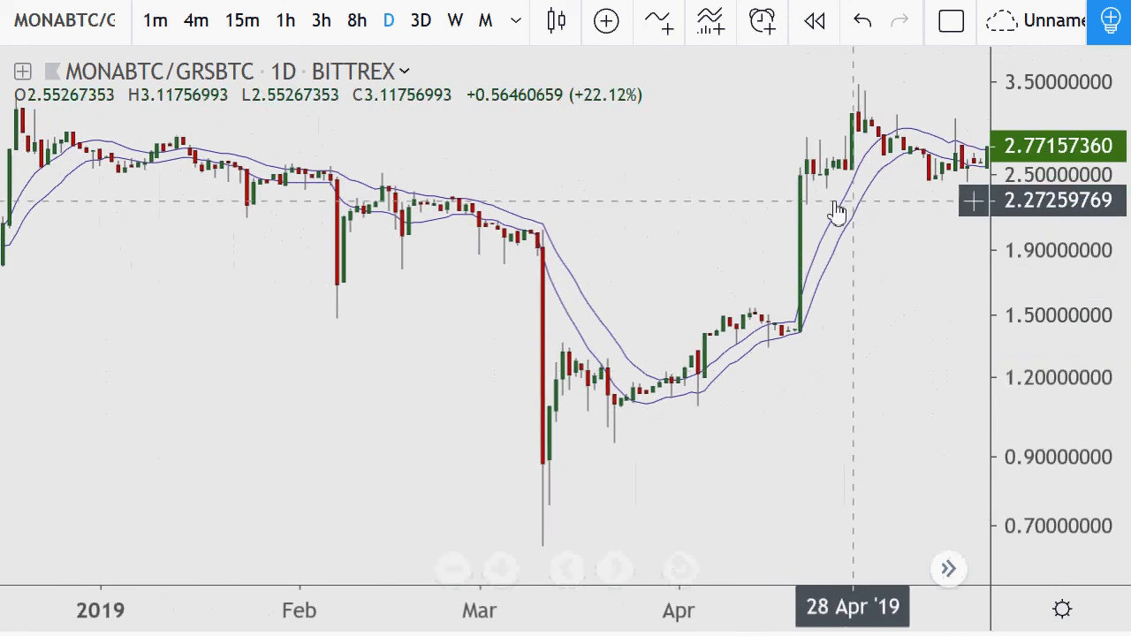
- Examine the MONABTC/GRSBTC daily ratio from the late May and June 2019 surge through the September 2019 spike, comparing it with the earlier swings since mid-2018
left_click_drag(892, 265, 599, 326)
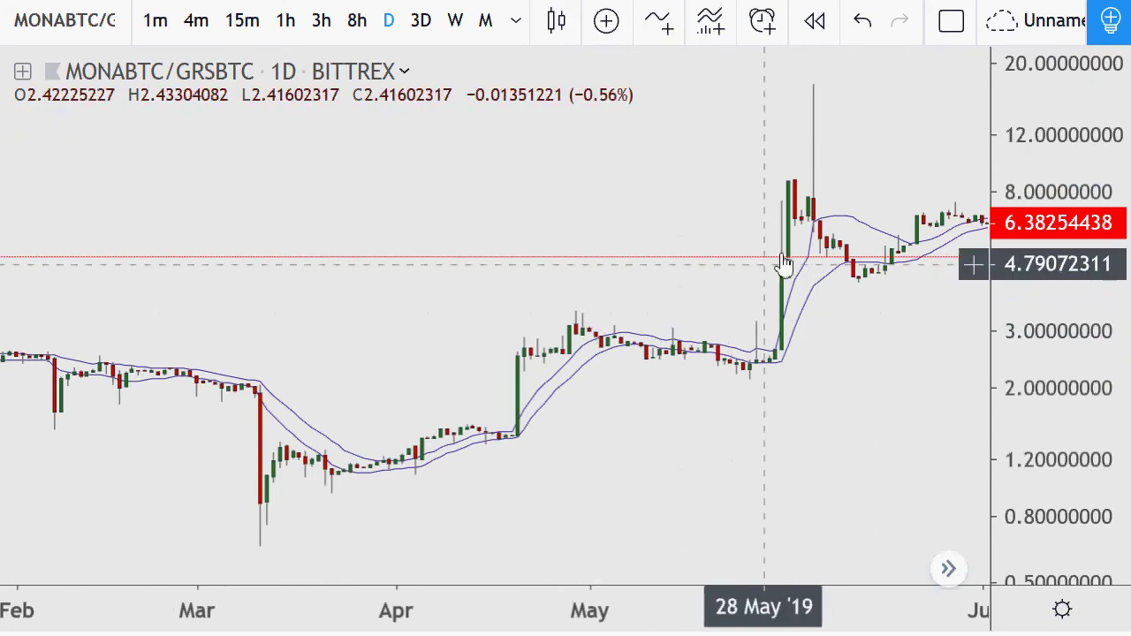
scroll(527, 397, "down", 2)
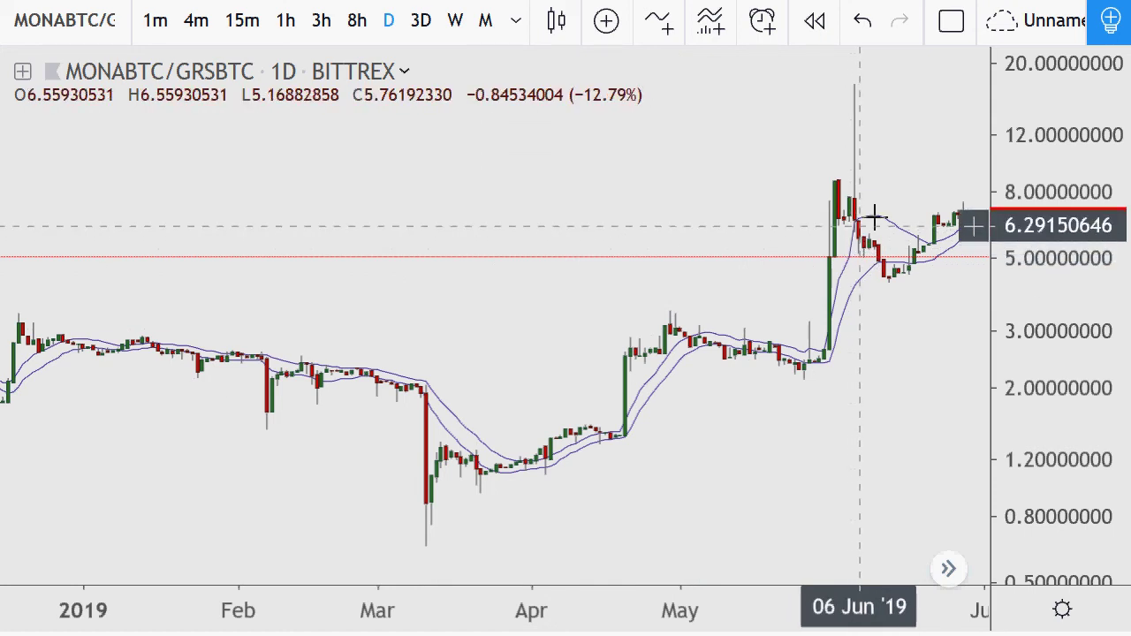
left_click_drag(867, 212, 419, 265)
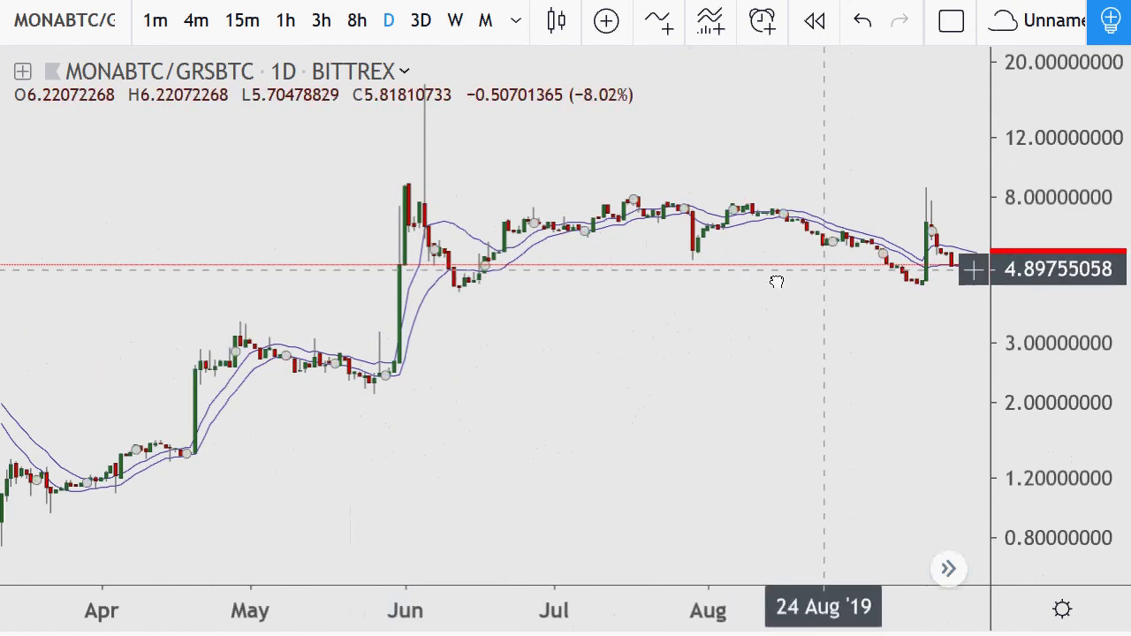
scroll(775, 280, "right", 3)
scroll(770, 366, "up", 4)
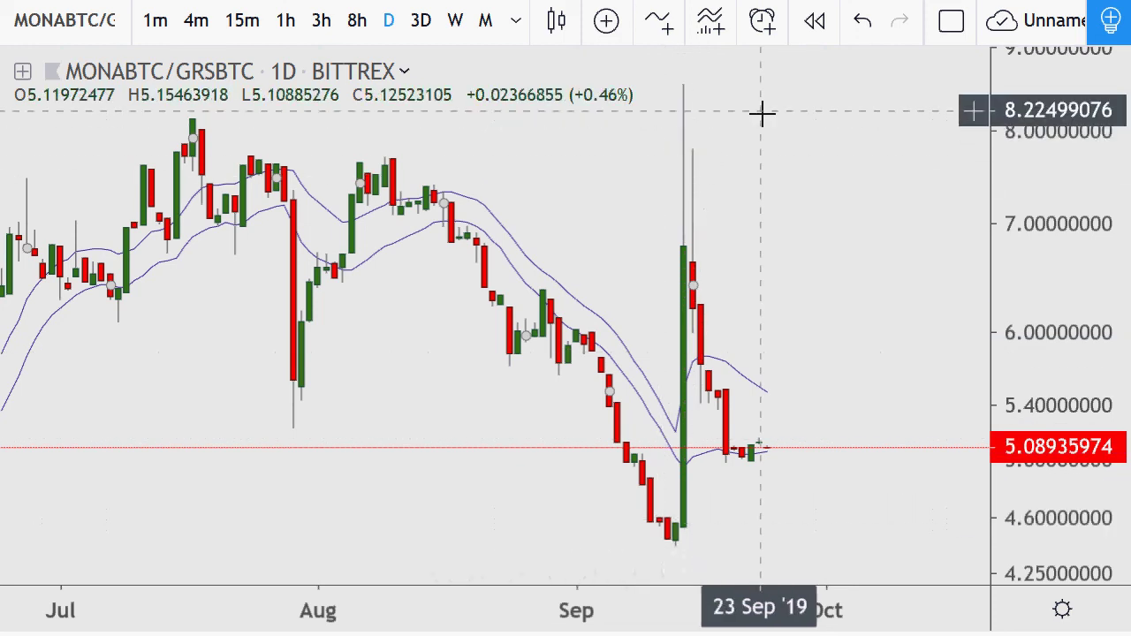
scroll(644, 303, "down", 4)
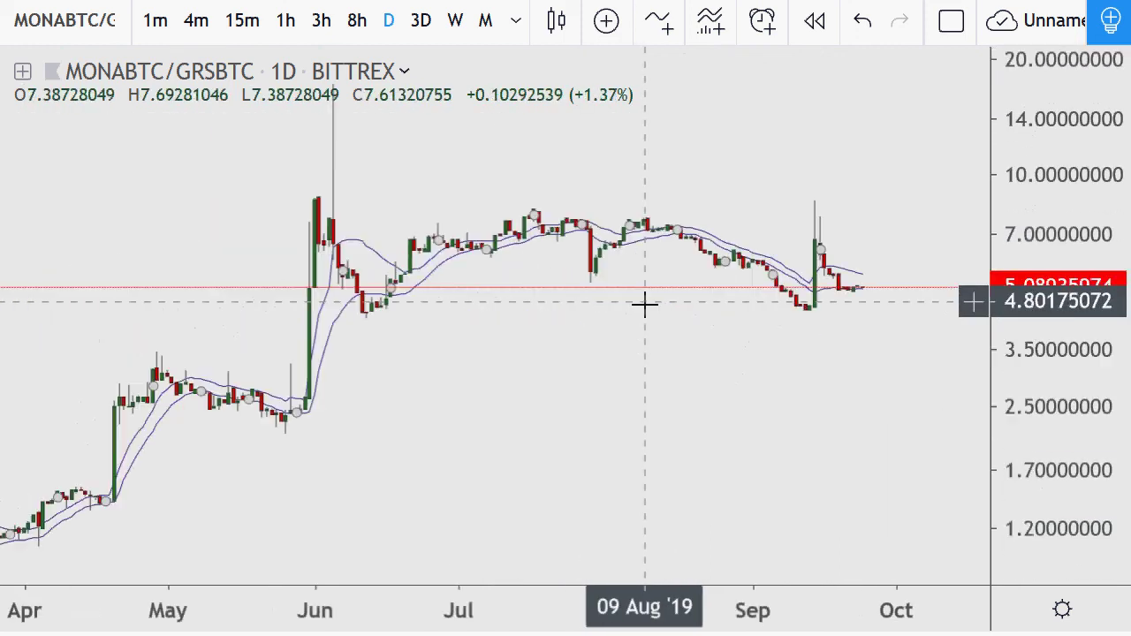
scroll(644, 303, "down", 6)
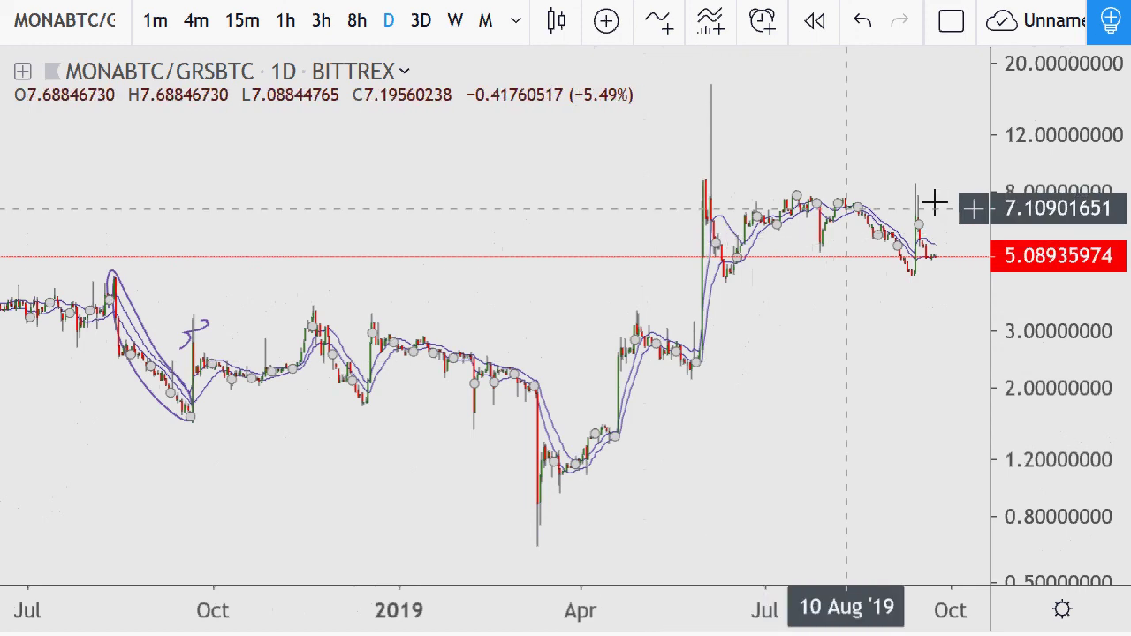
scroll(764, 313, "up", 5)
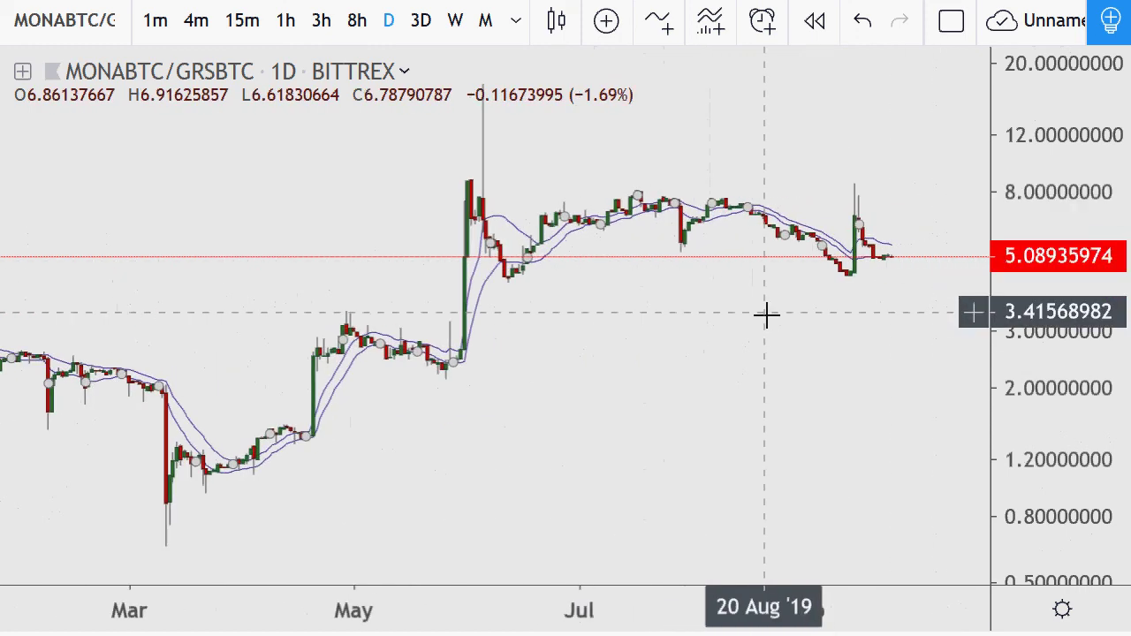
scroll(766, 314, "up", 3)
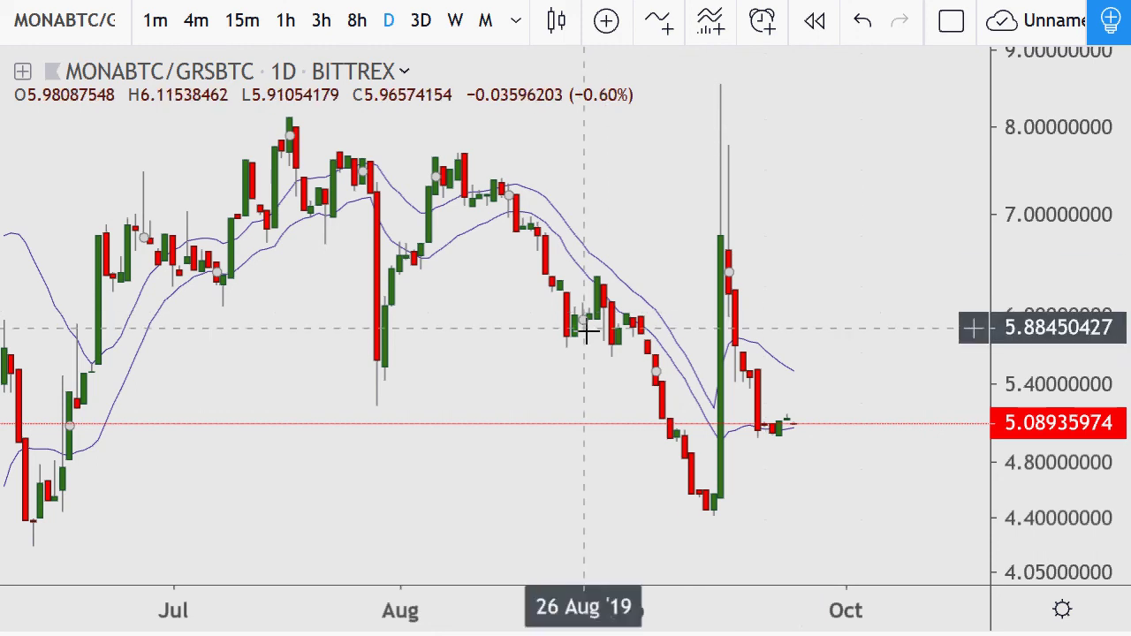
scroll(589, 335, "down", 2)
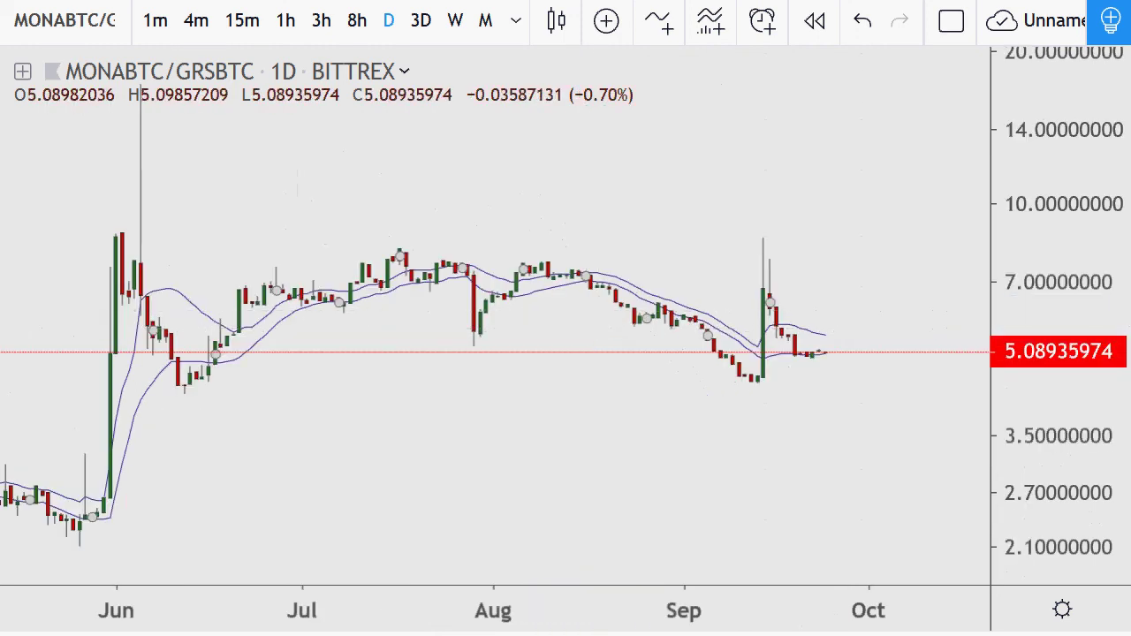